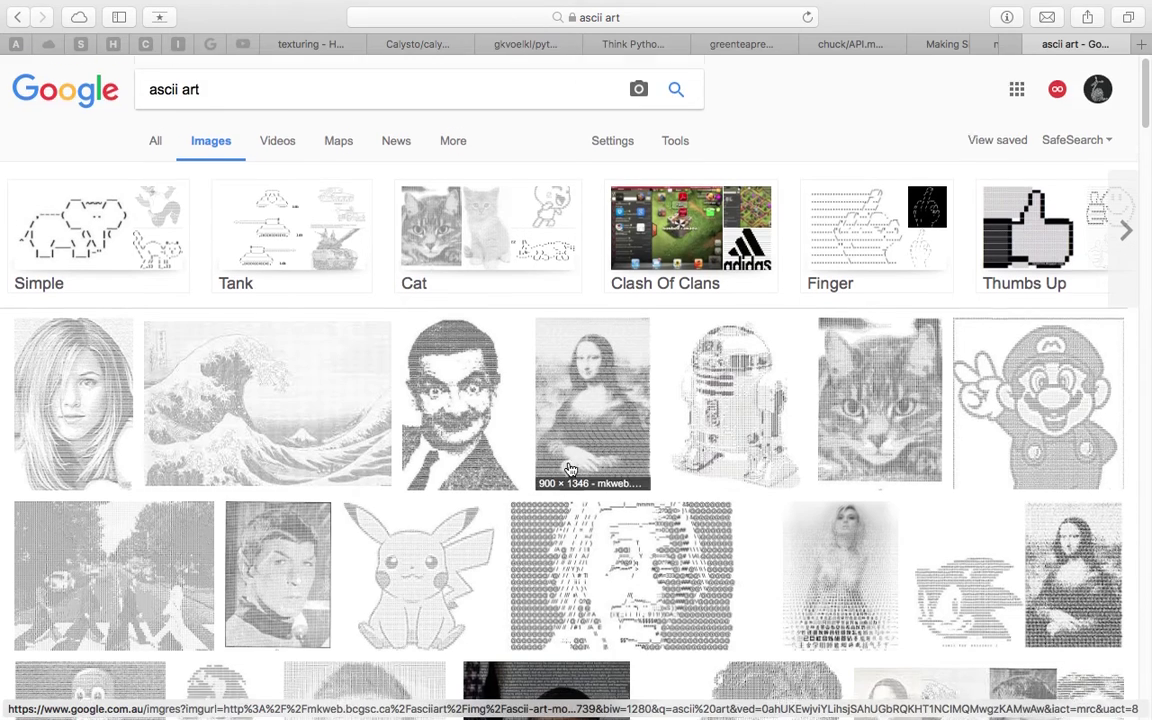
Browse the ascii art image results and preview the R2-D2 picture.
scroll(328, 338, "down", 3)
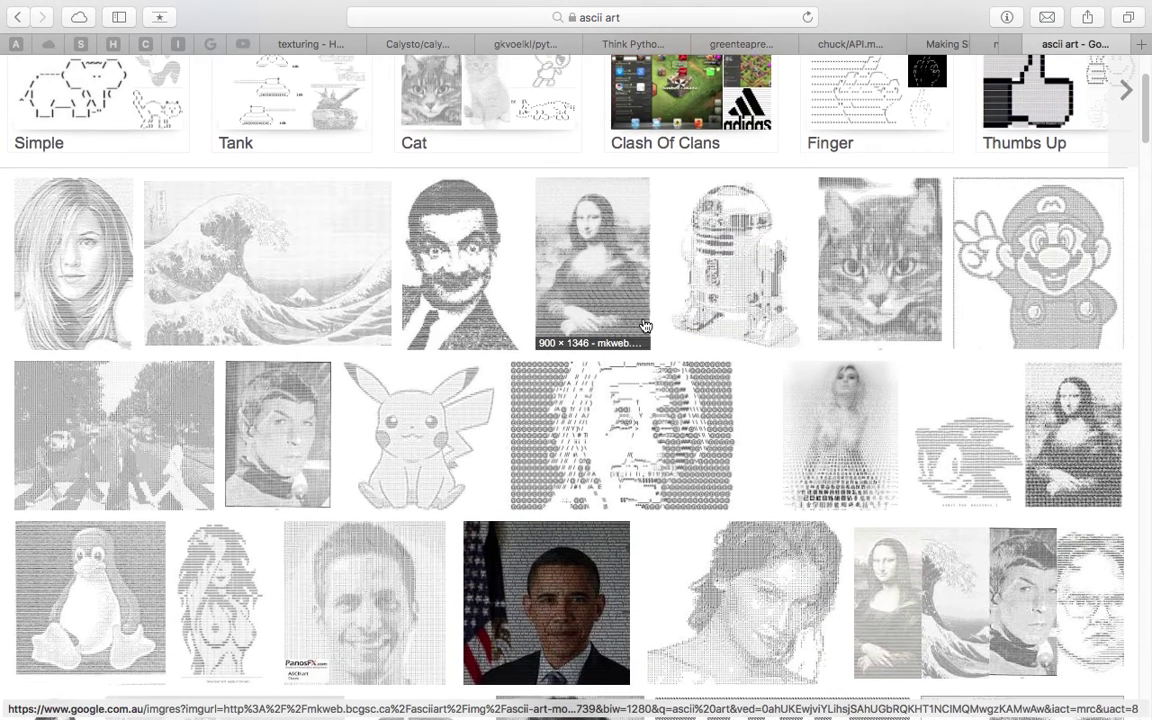
scroll(655, 329, "up", 2)
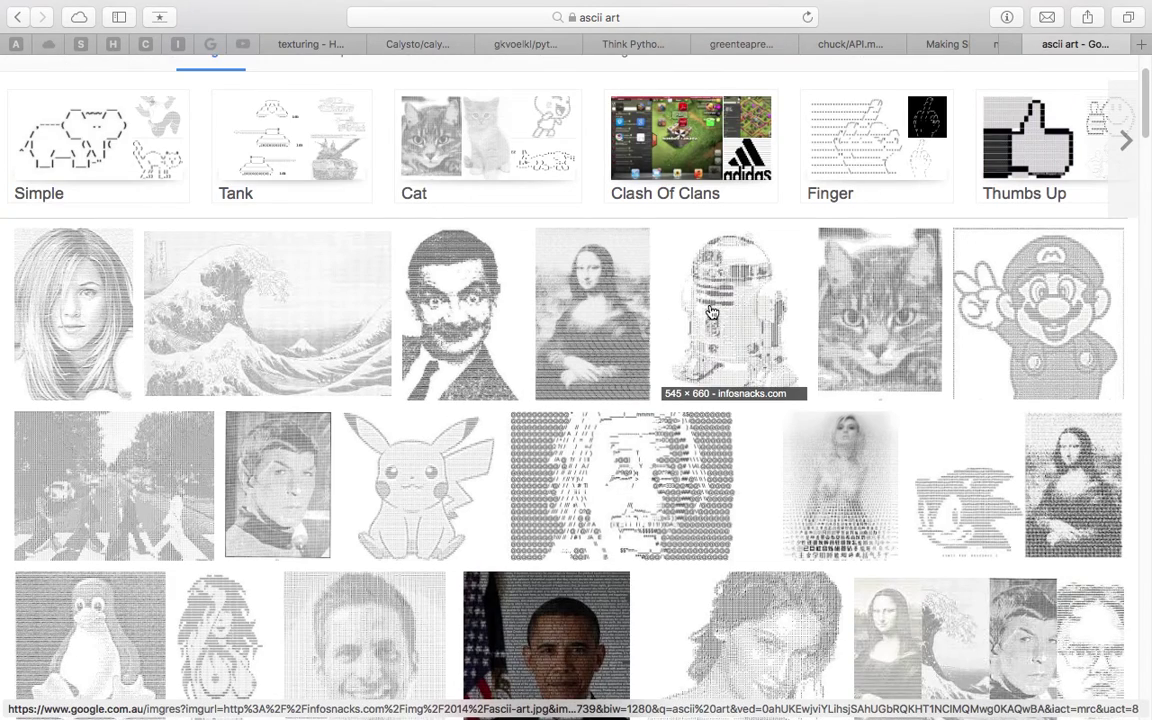
left_click(709, 314)
scroll(485, 391, "down", 3)
scroll(486, 392, "up", 6)
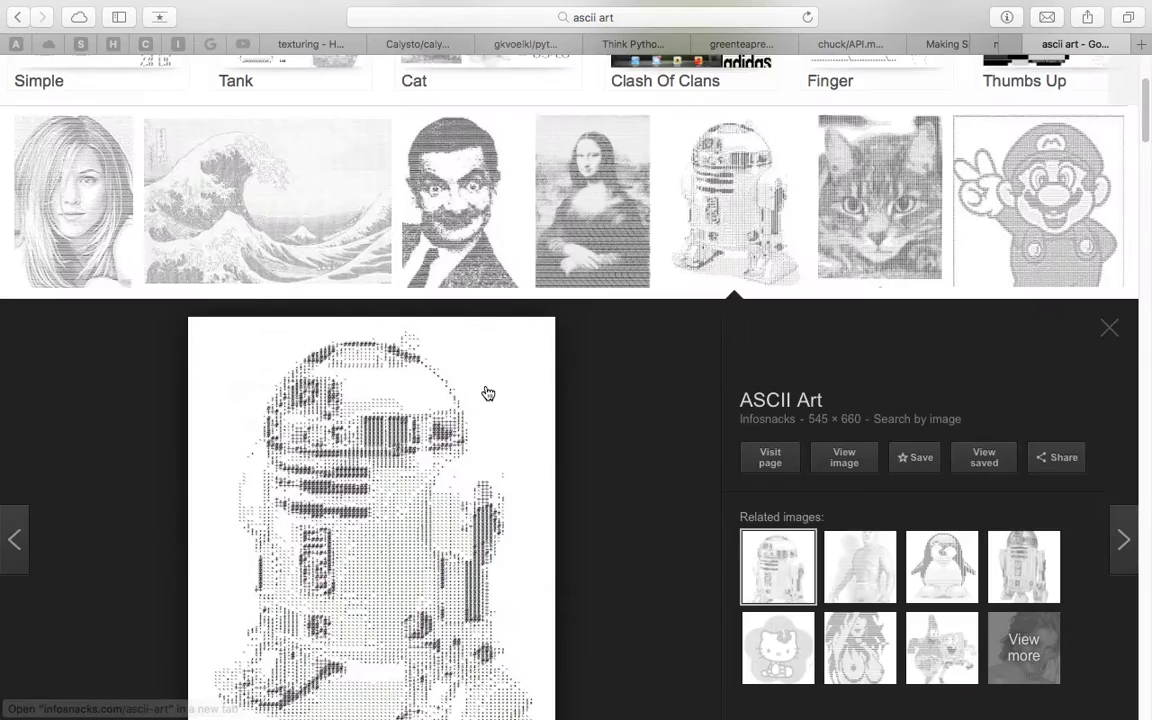
Preview the great wave ASCII picture from Know Your Meme and examine its shading alongside the neighbouring results.
left_click(254, 368)
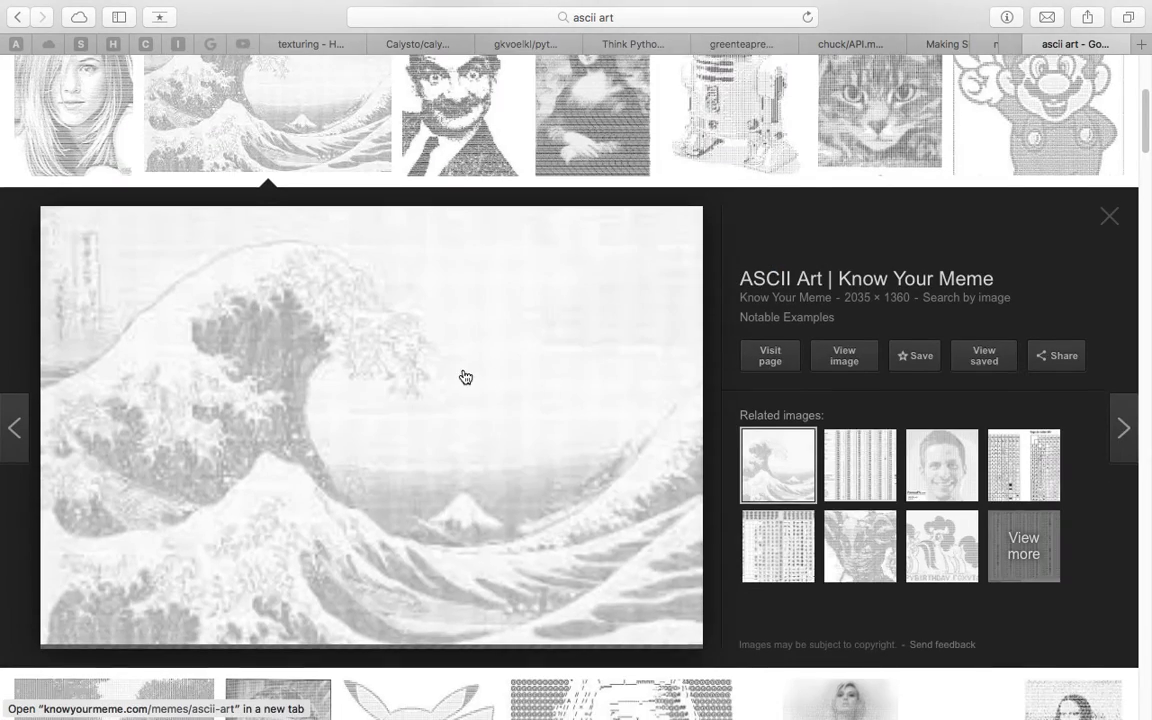
scroll(577, 370, "up", 5)
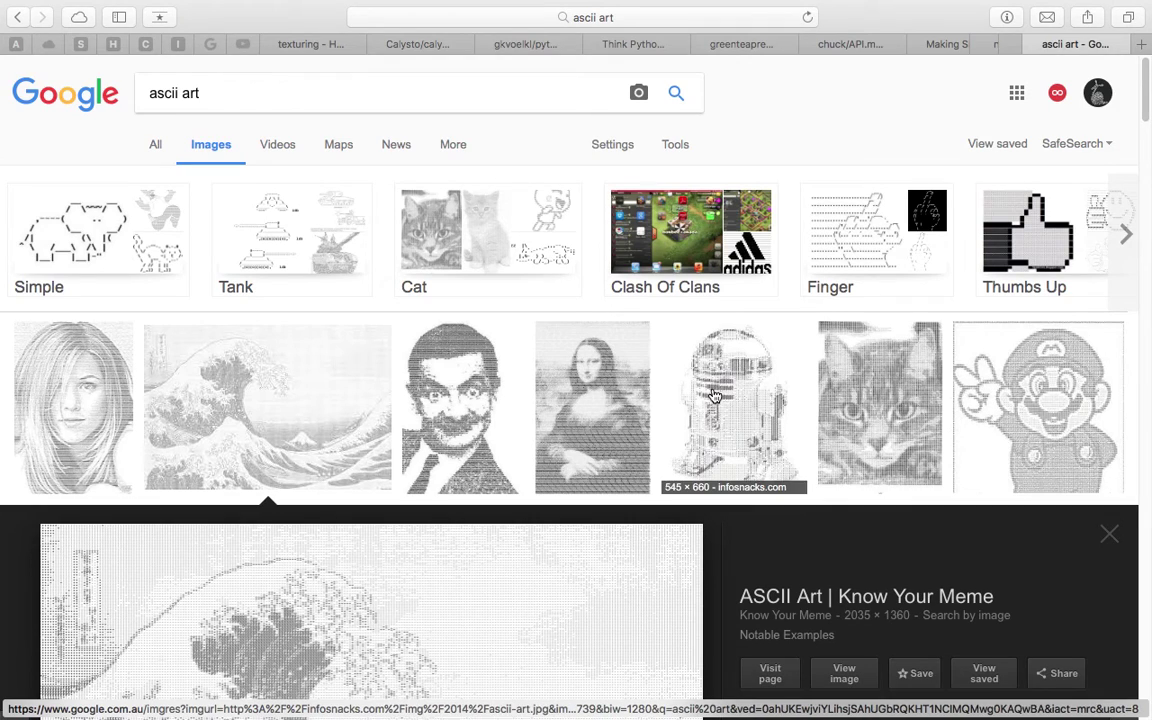
scroll(577, 445, "down", 1)
scroll(577, 441, "down", 5)
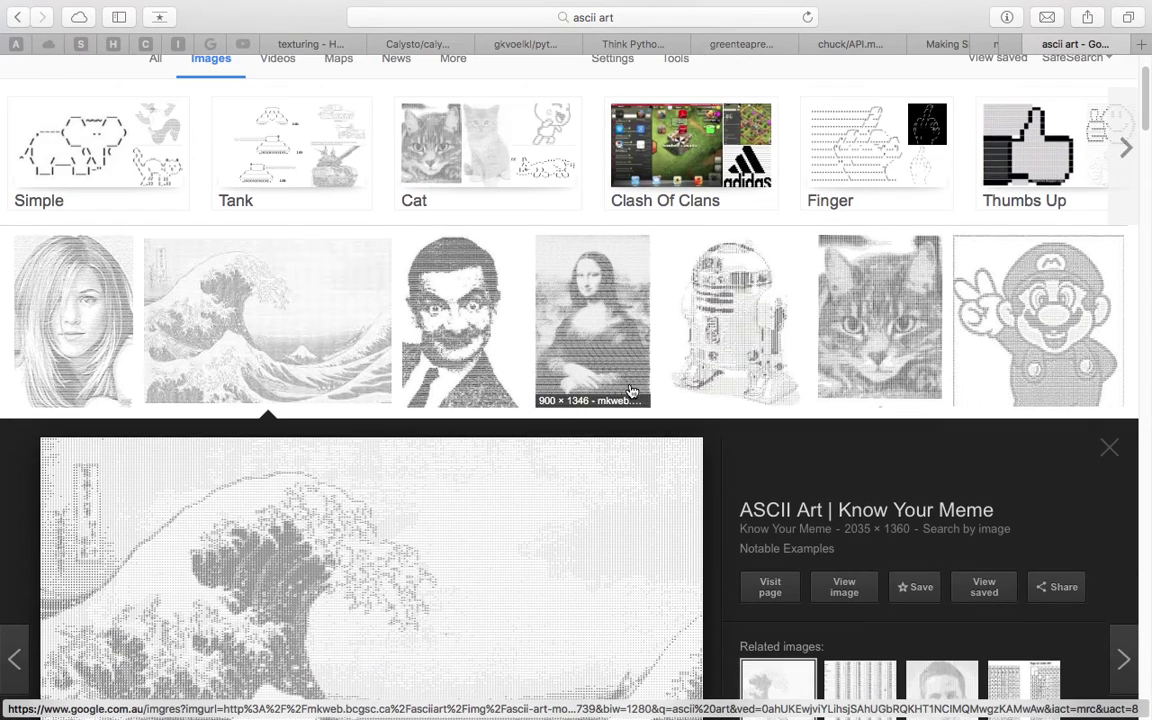
scroll(748, 415, "down", 4)
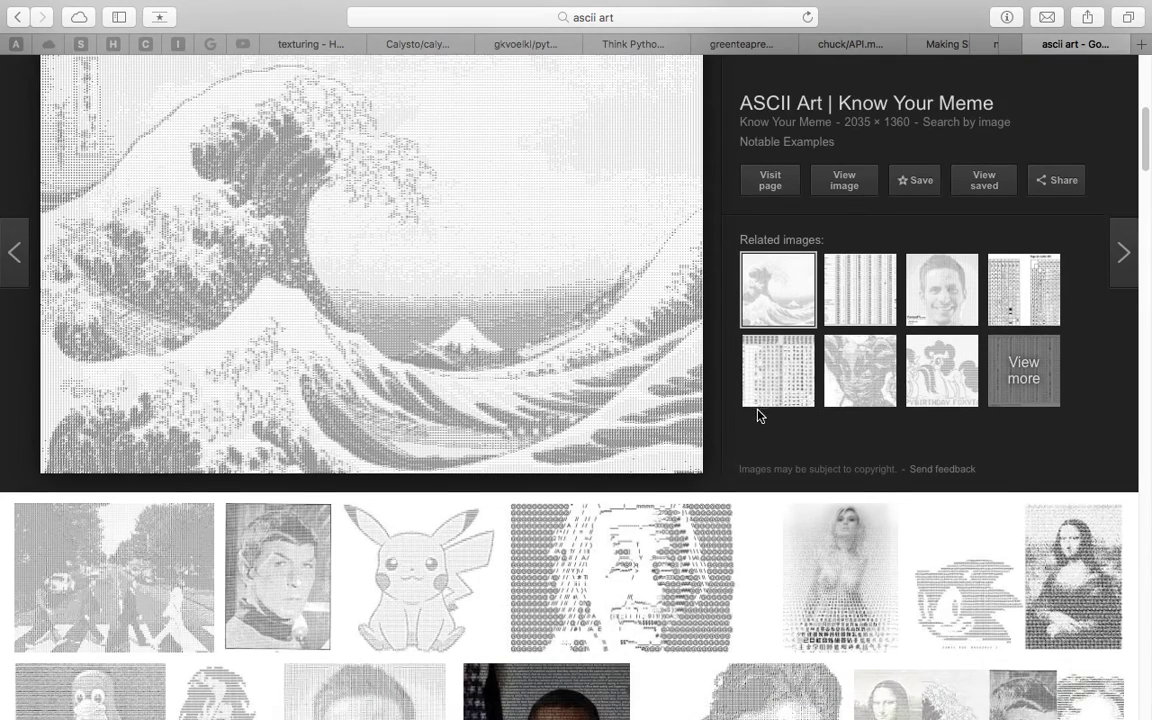
scroll(765, 430, "down", 3)
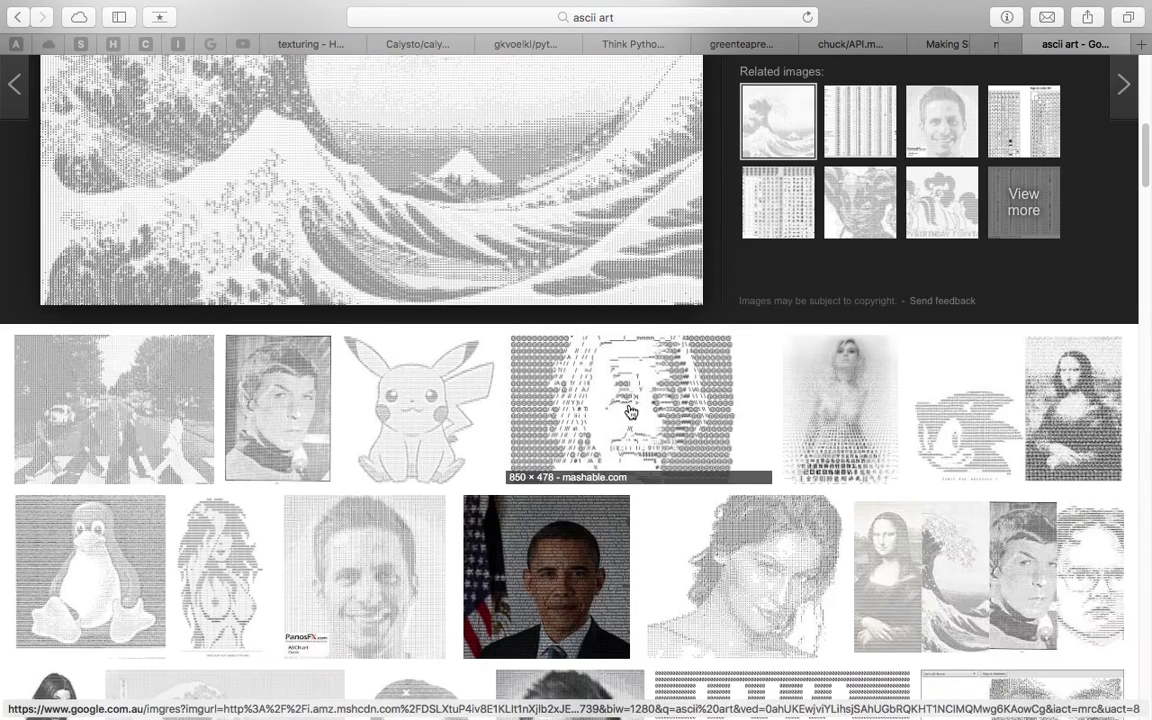
Preview the "10 Epic Works of ASCII Art" face image and examine the characters that form it.
left_click(568, 371)
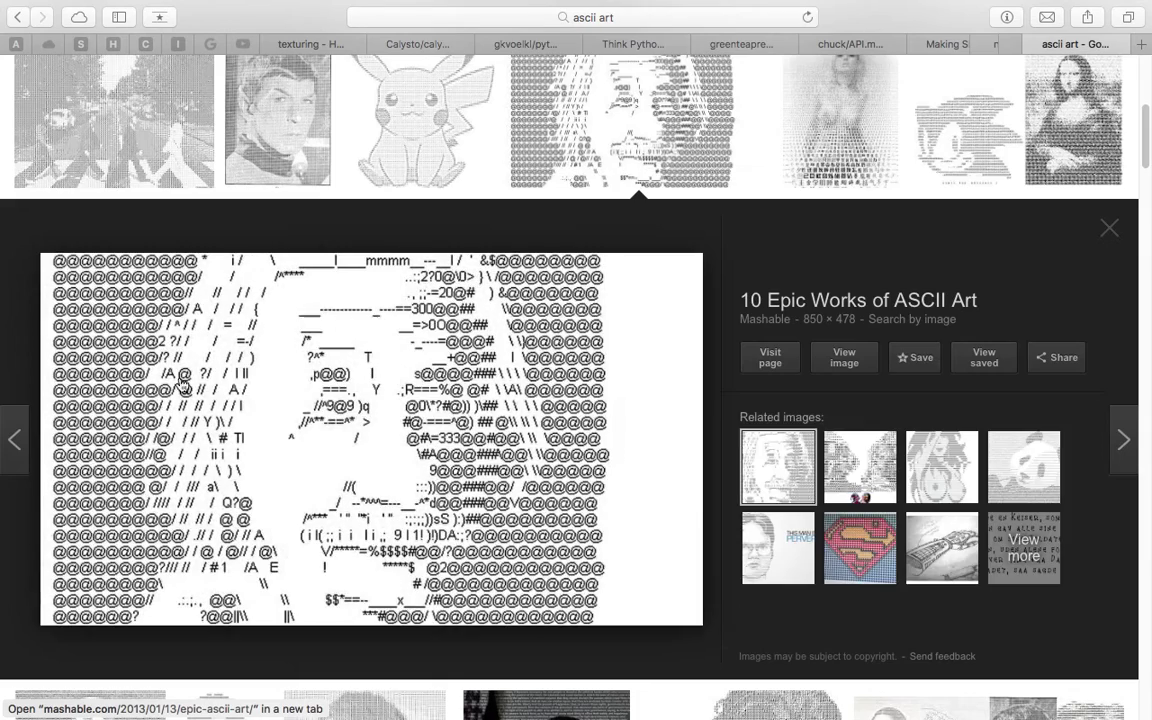
scroll(125, 338, "down", 1)
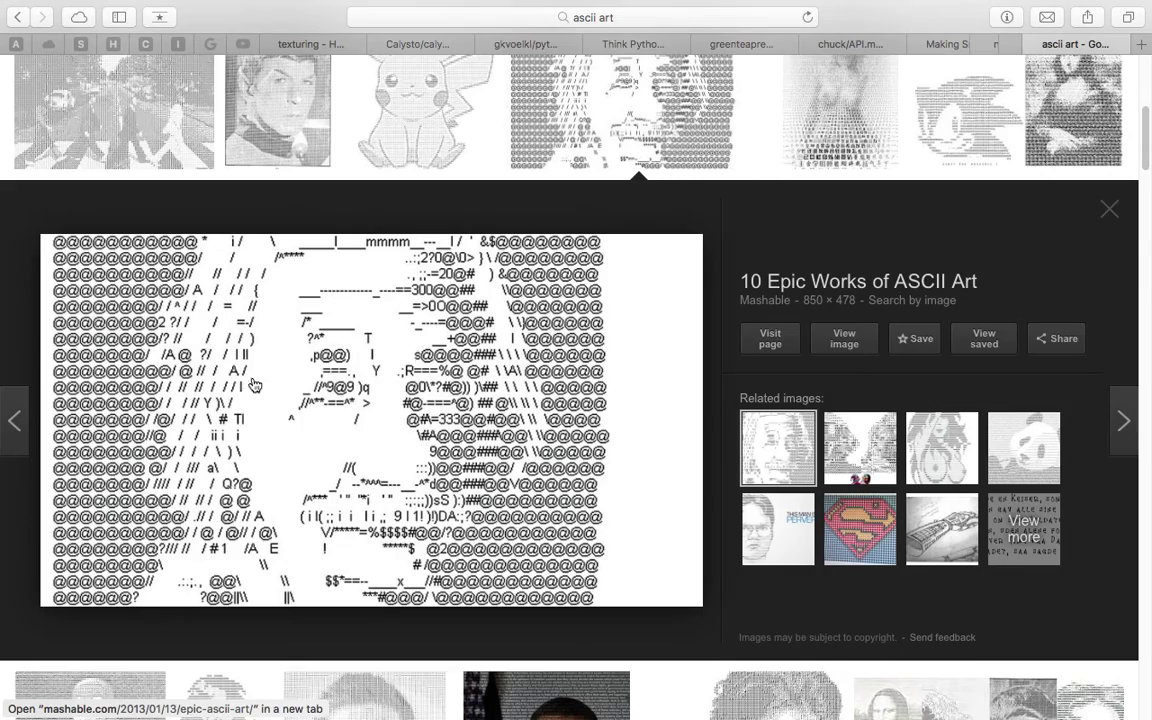
scroll(474, 392, "down", 6)
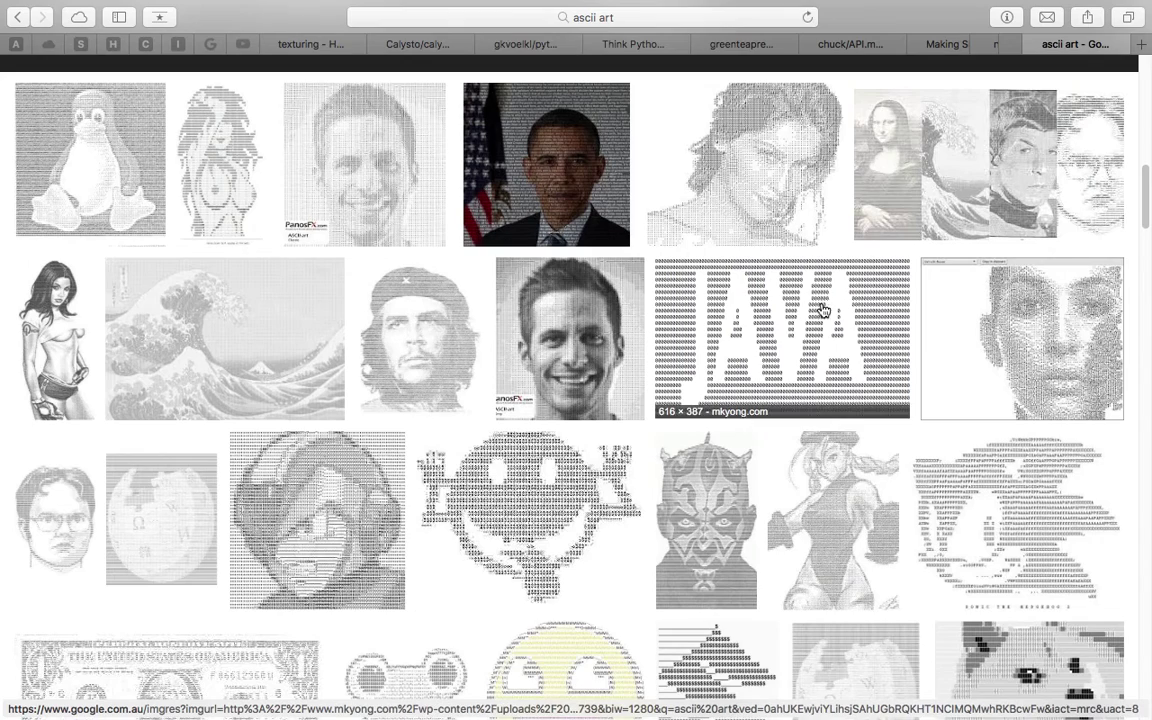
Preview the Sonic the Hedgehog 2 ASCII picture and examine how its letters build the shape.
scroll(860, 430, "down", 1)
left_click(970, 457)
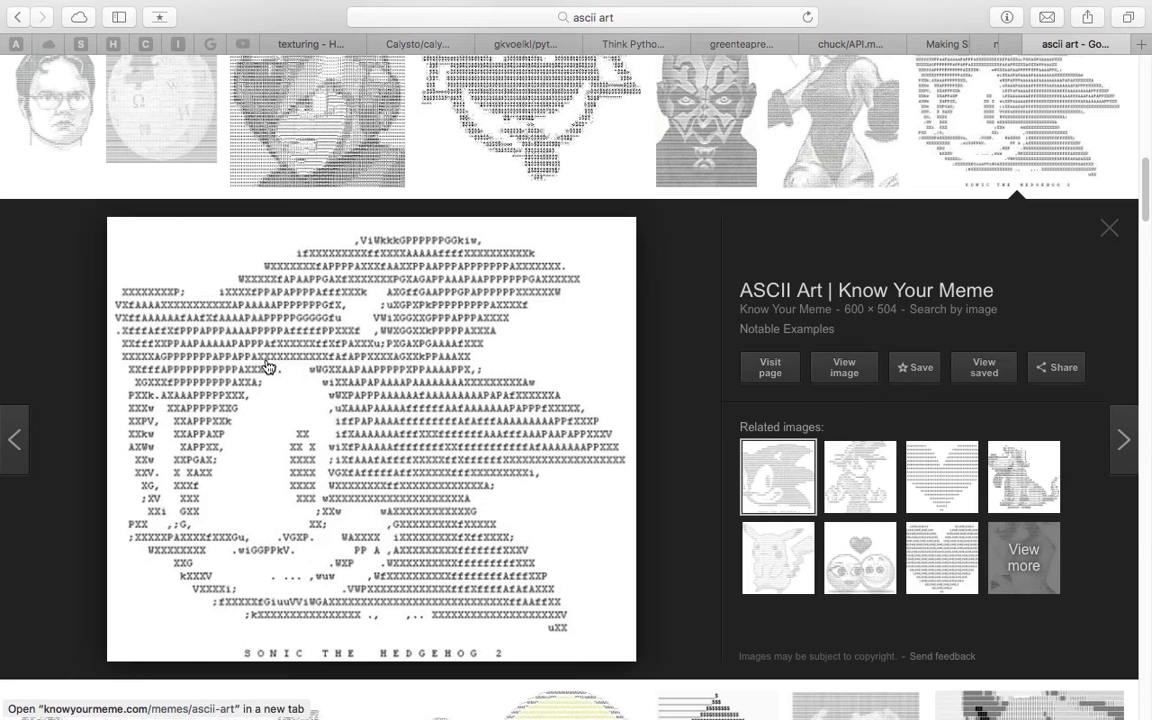
scroll(309, 443, "down", 1)
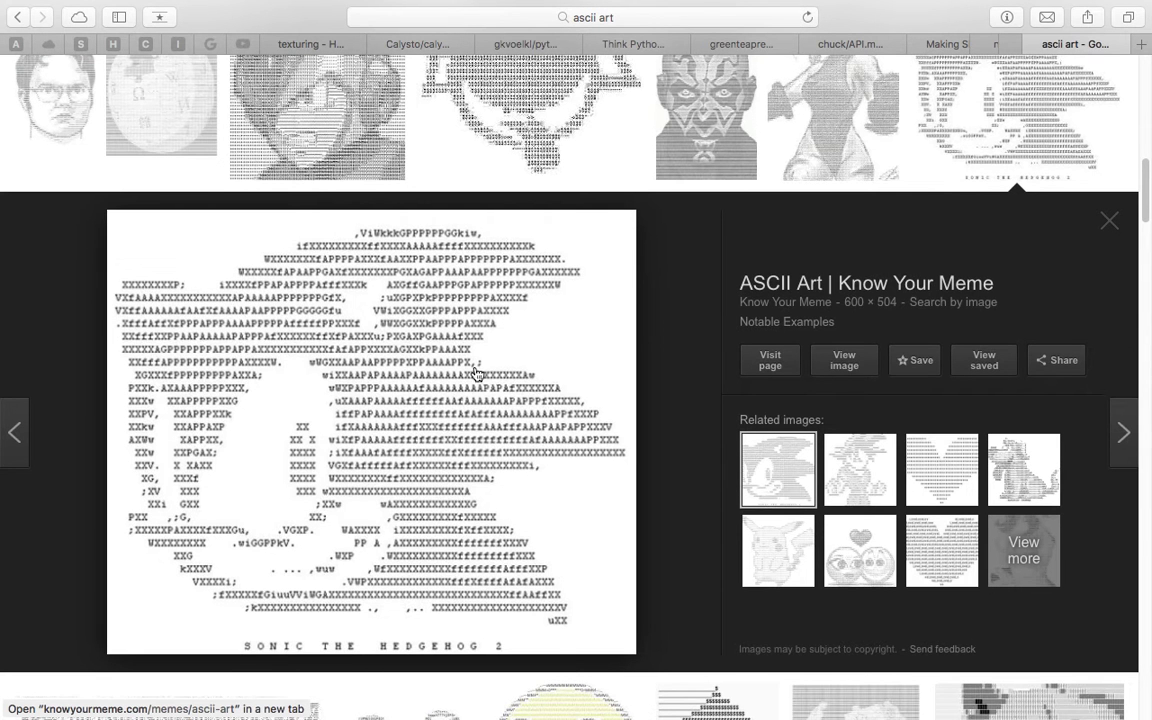
scroll(313, 395, "down", 2)
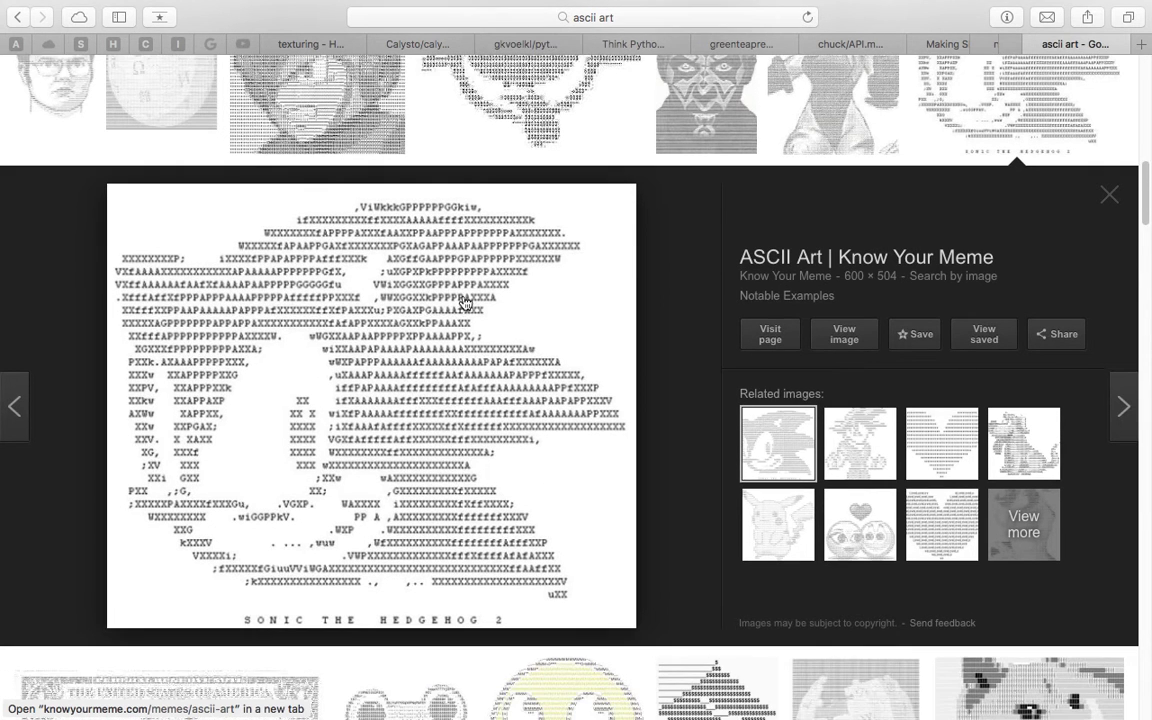
scroll(372, 285, "down", 1)
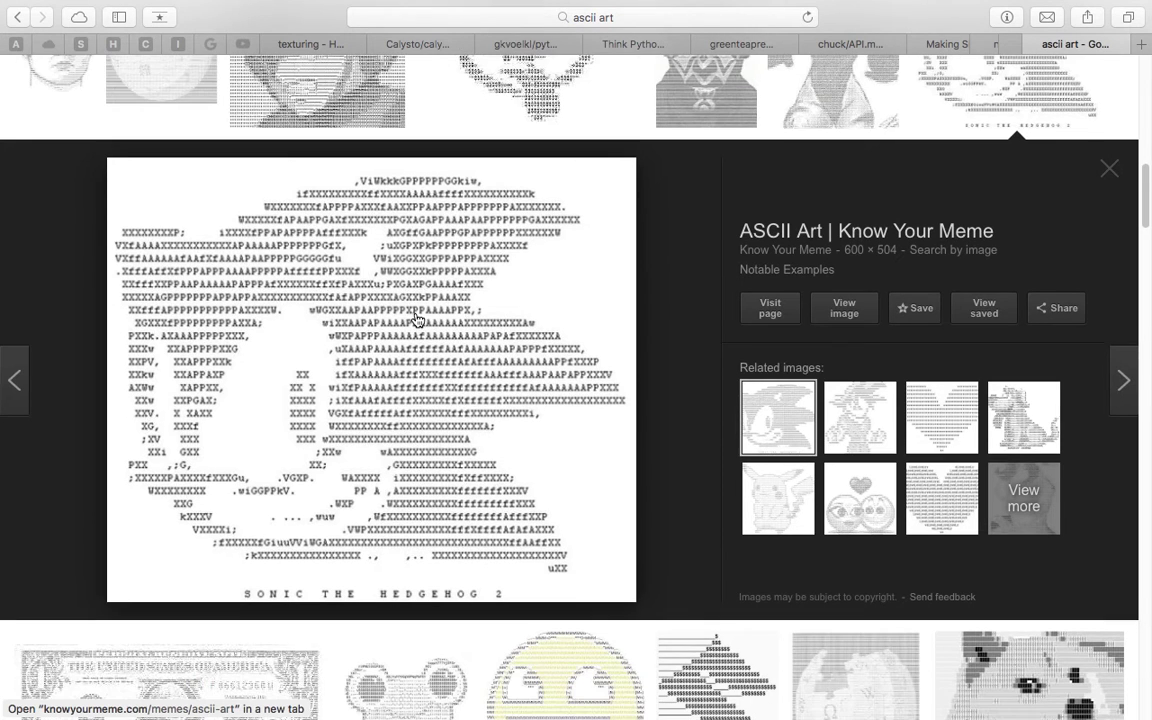
scroll(440, 330, "down", 2)
scroll(455, 345, "down", 10)
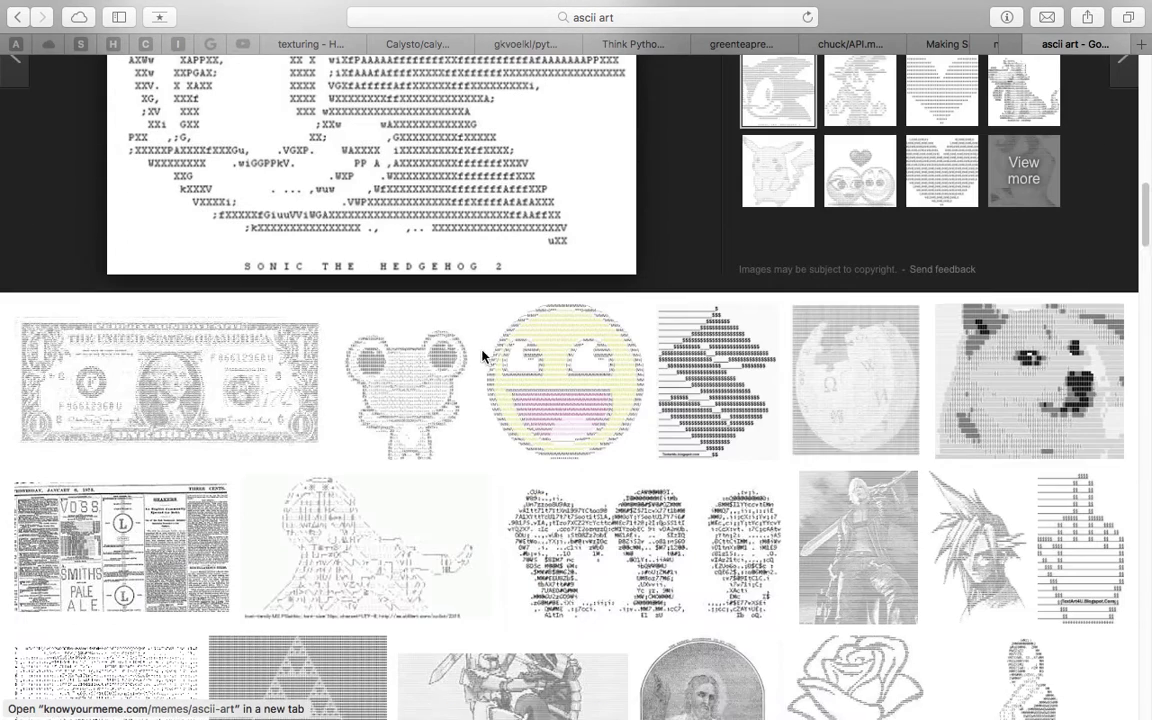
Preview the dense ascii-arts-dante-rezuke picture and look through the results that follow it.
left_click(851, 515)
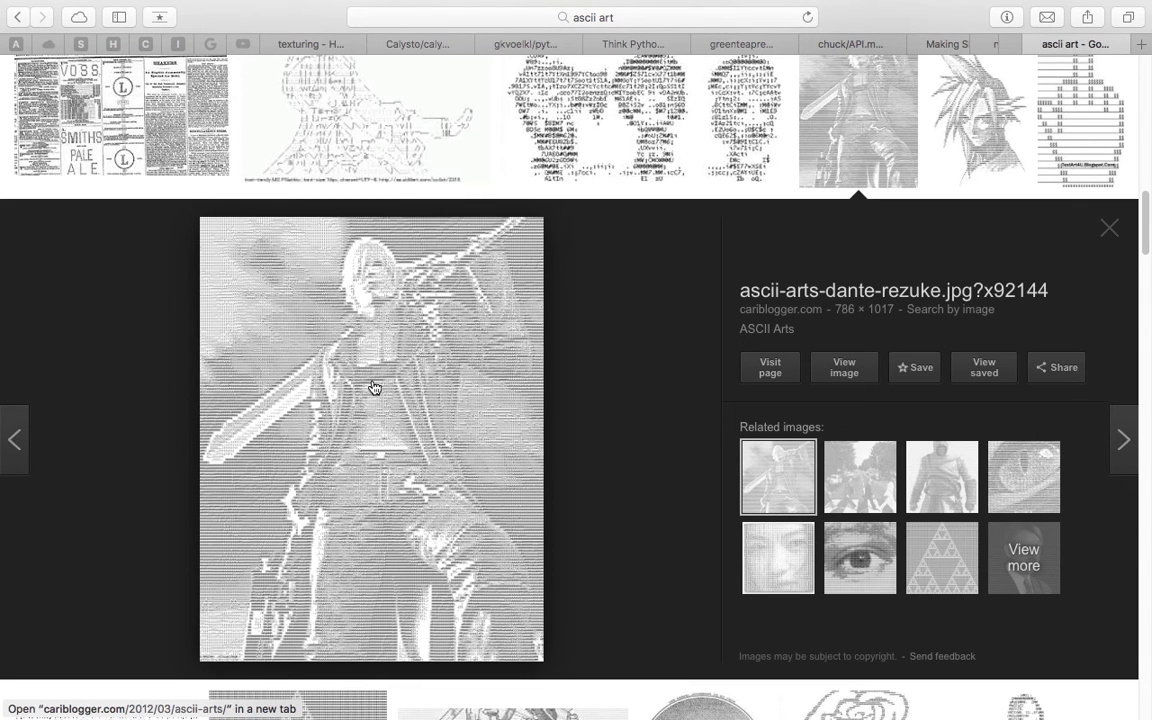
scroll(390, 415, "down", 1)
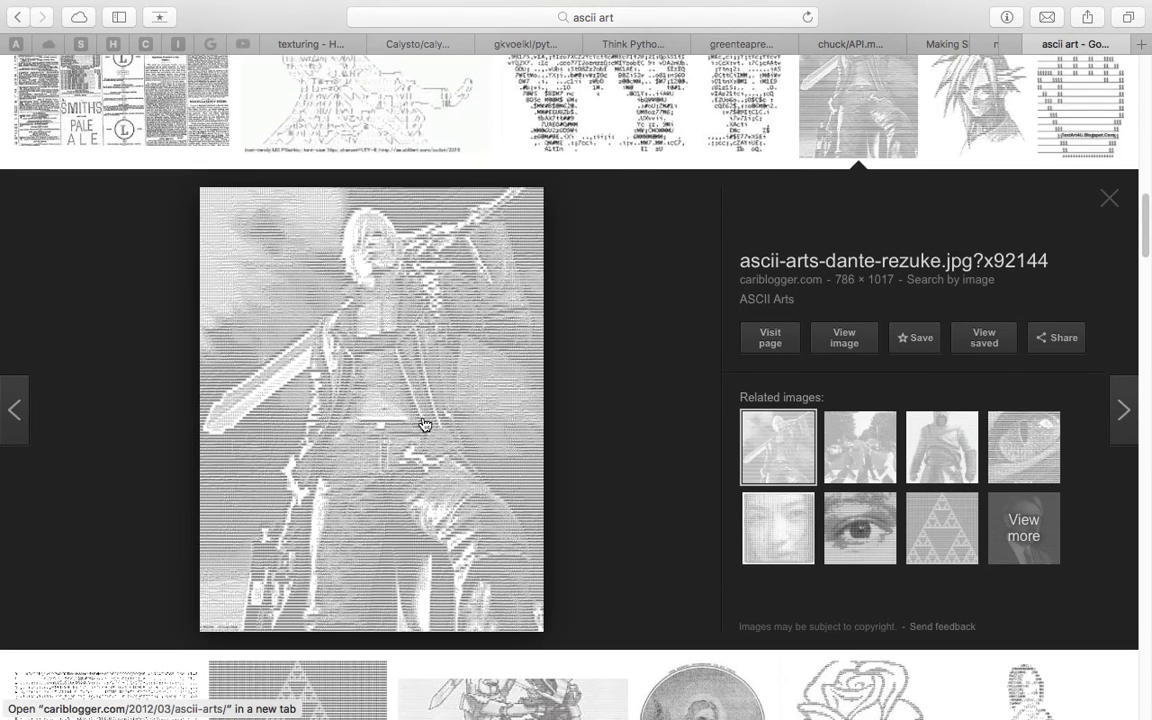
scroll(385, 420, "down", 1)
scroll(492, 507, "down", 5)
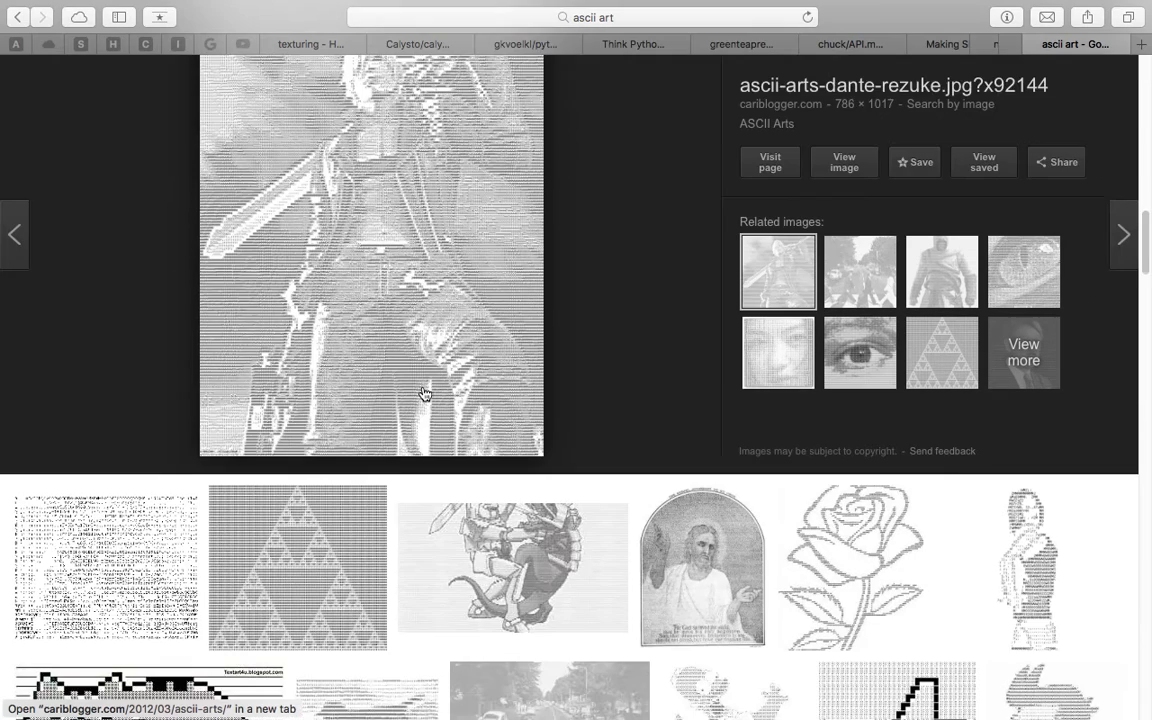
scroll(784, 496, "down", 8)
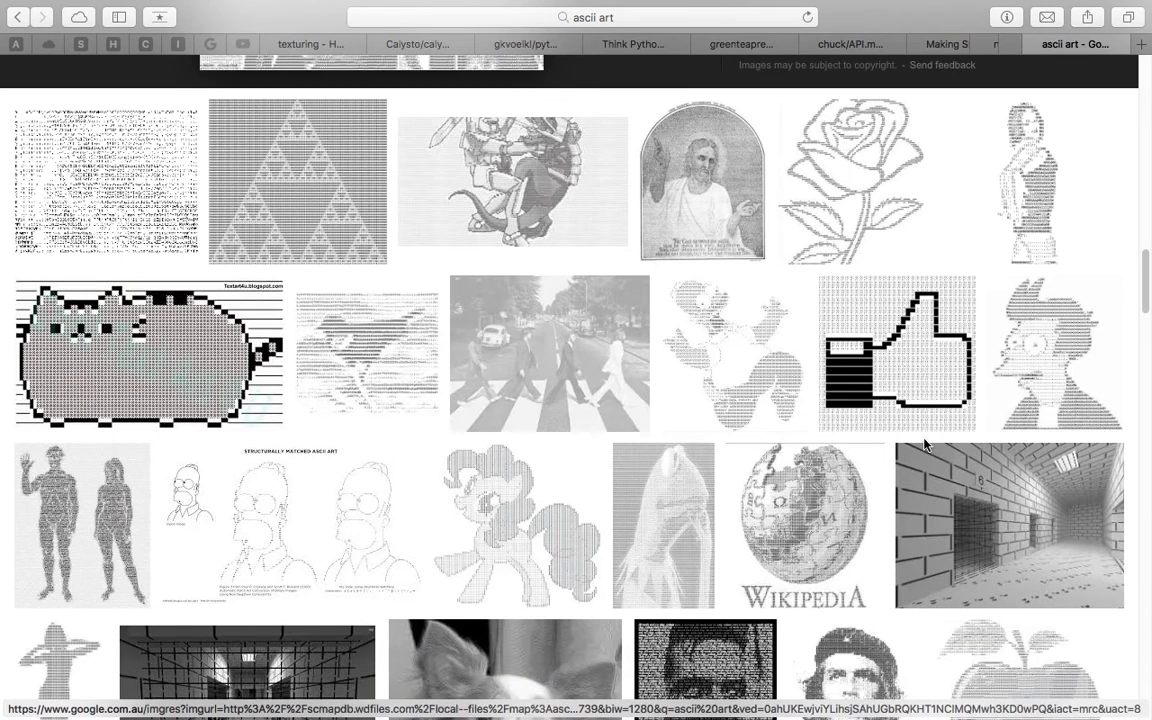
Preview the Futurama ASCII portrait from Walyou and examine its character shading.
left_click(1060, 380)
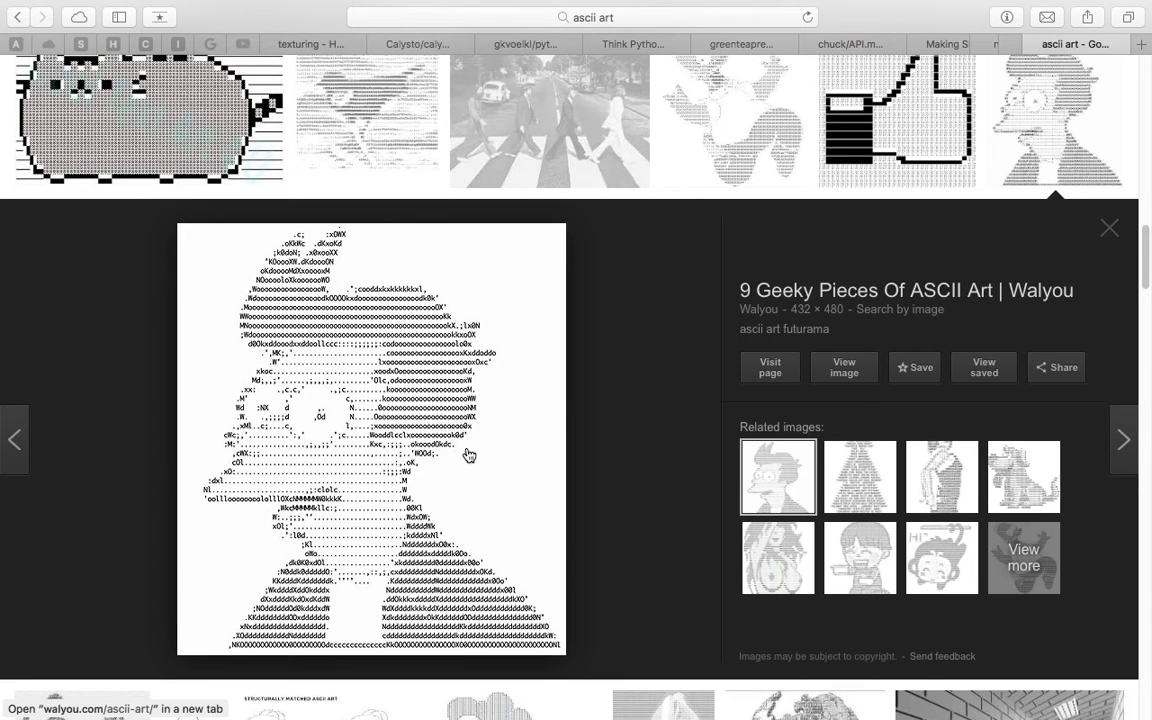
scroll(470, 455, "up", 3)
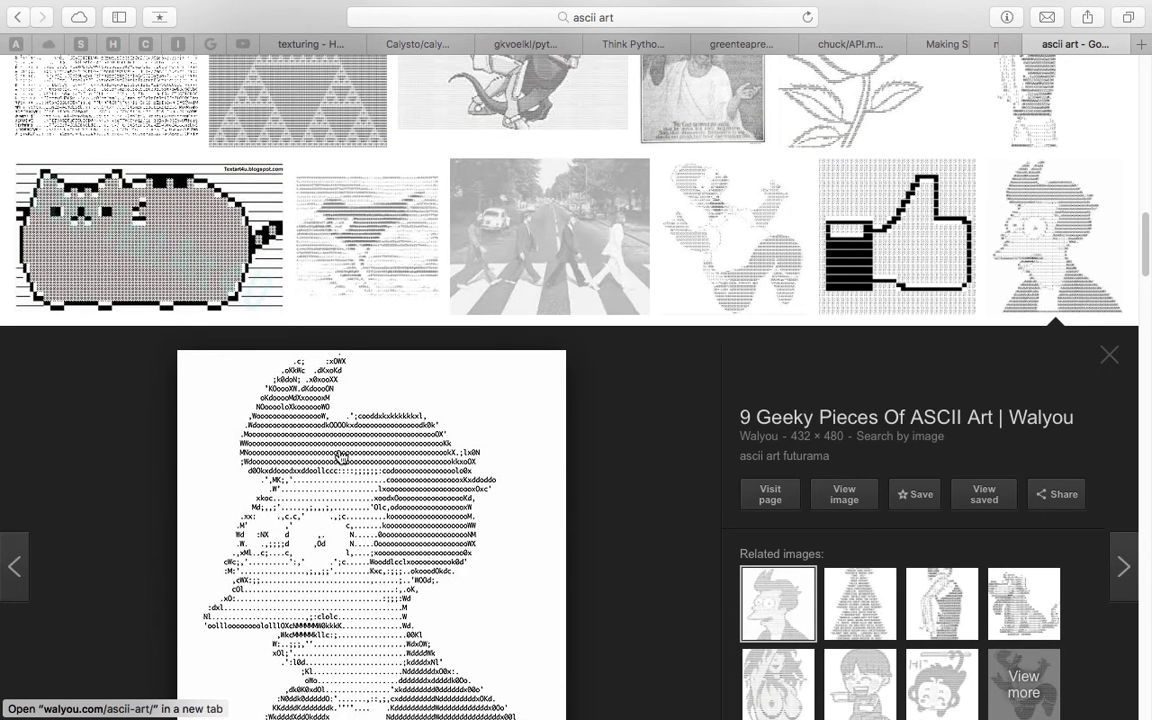
scroll(340, 457, "up", 15)
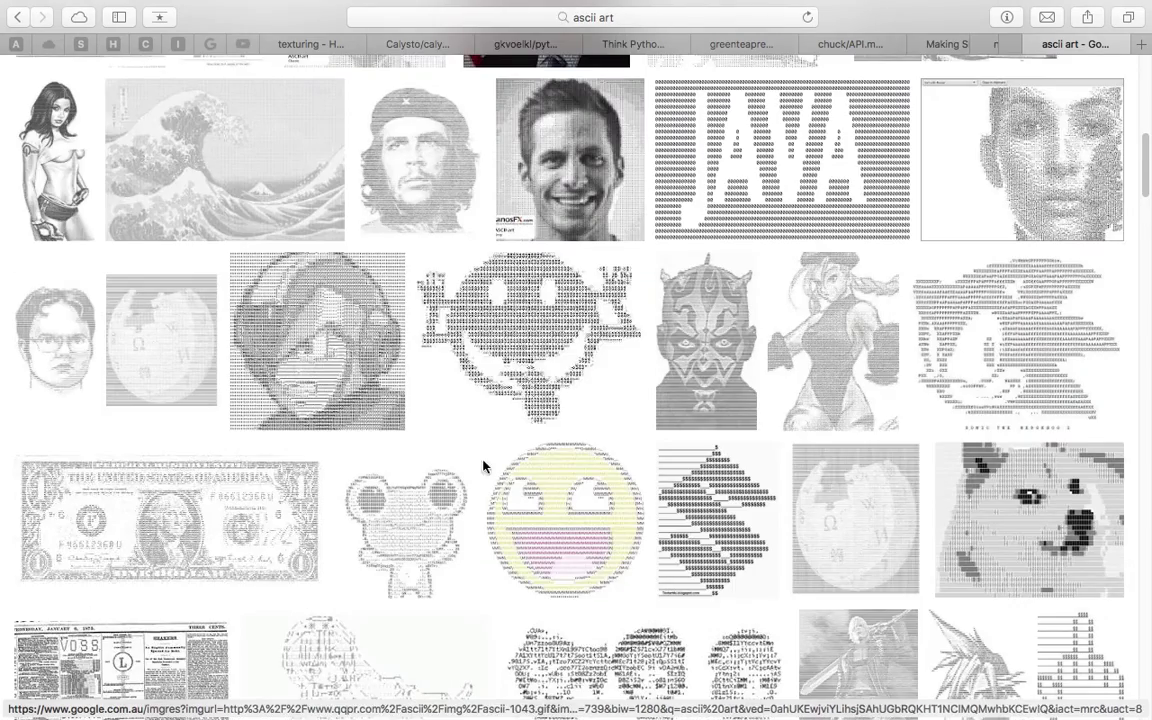
Preview the coloured smiley "ASCII-Art - 5" from Instructables and examine its yellow and pink characters.
left_click(512, 480)
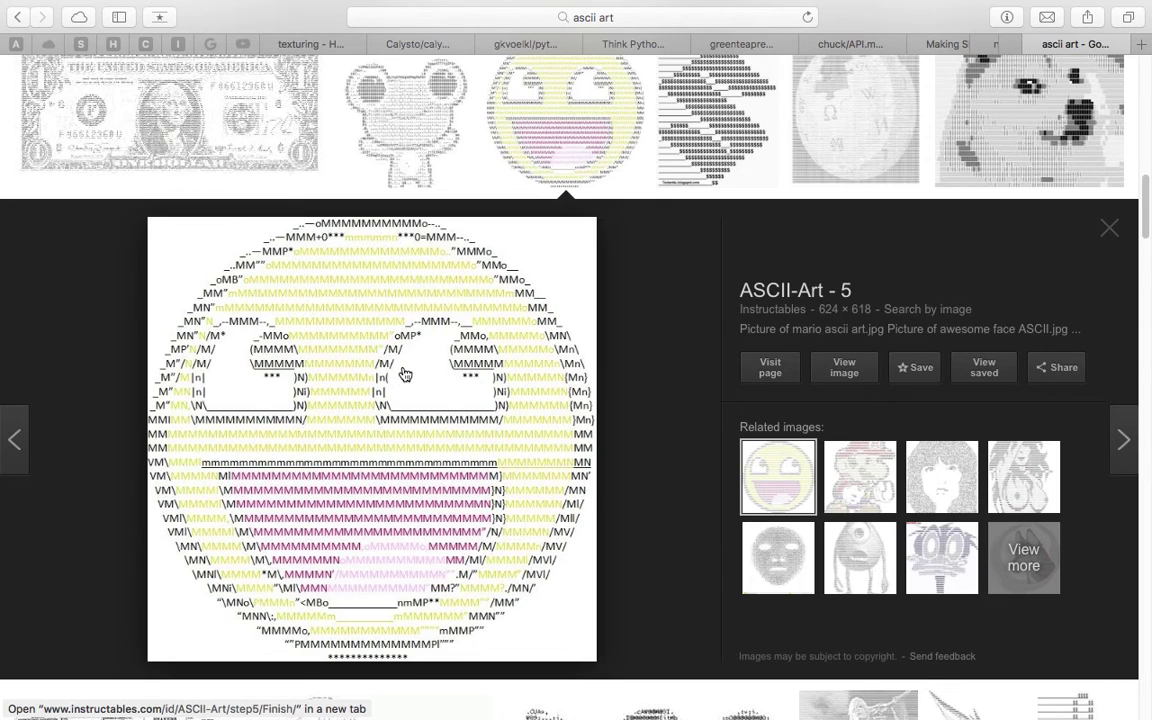
scroll(424, 378, "up", 4)
scroll(505, 365, "down", 4)
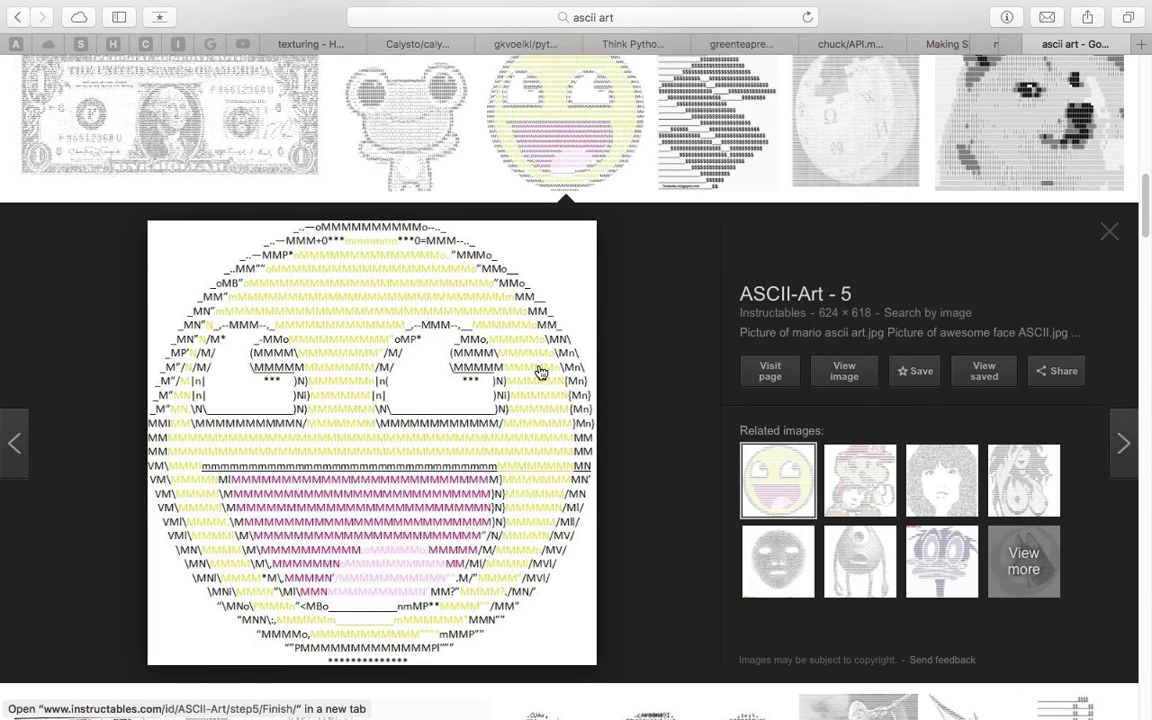
scroll(435, 64, "up", 12)
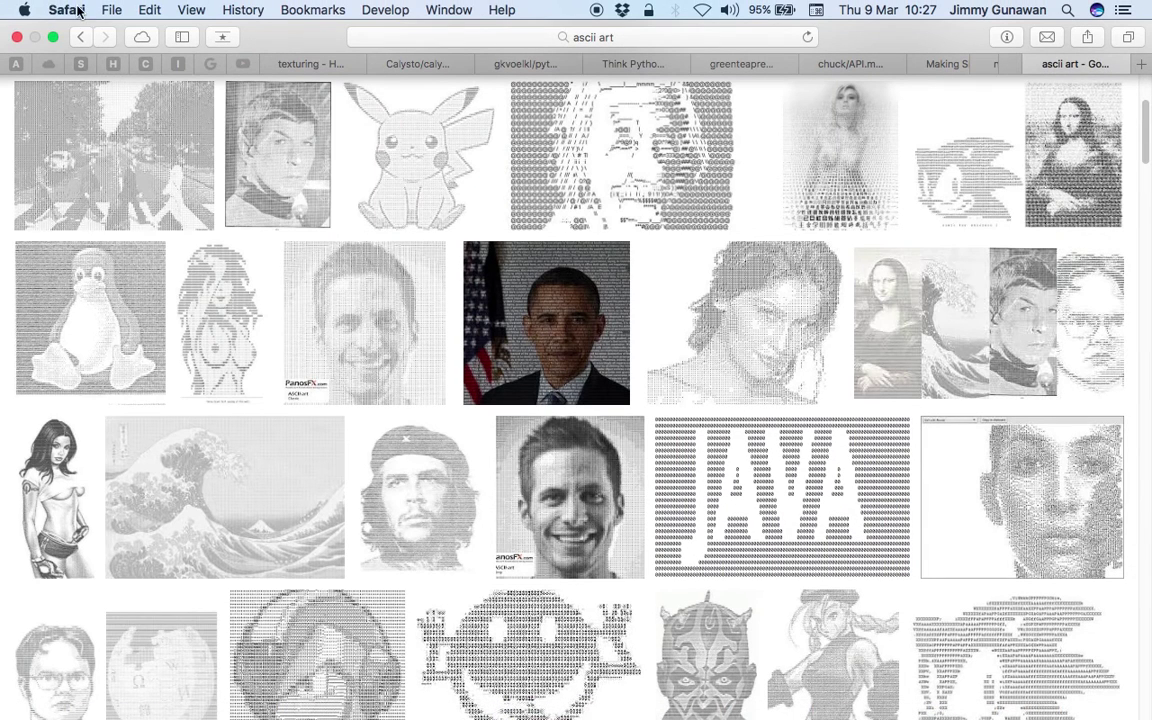
Leave the browser and switch to Blender with its default cube scene.
left_click(78, 10)
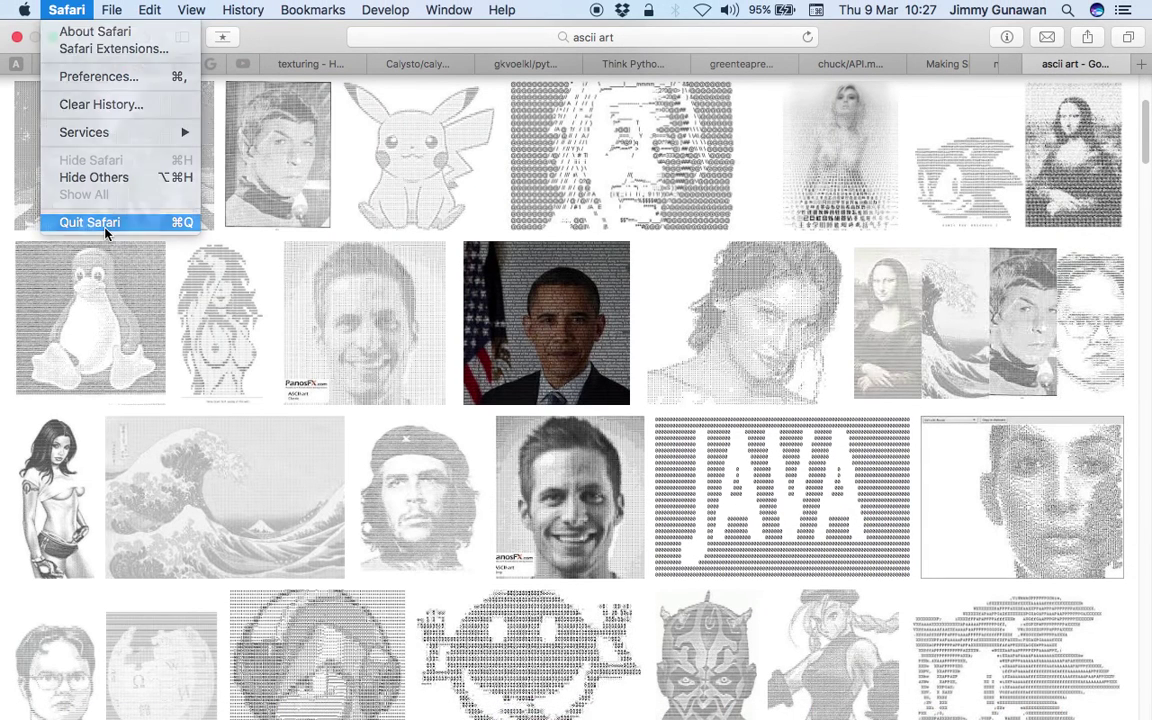
left_click(528, 225)
scroll(620, 250, "down", 1)
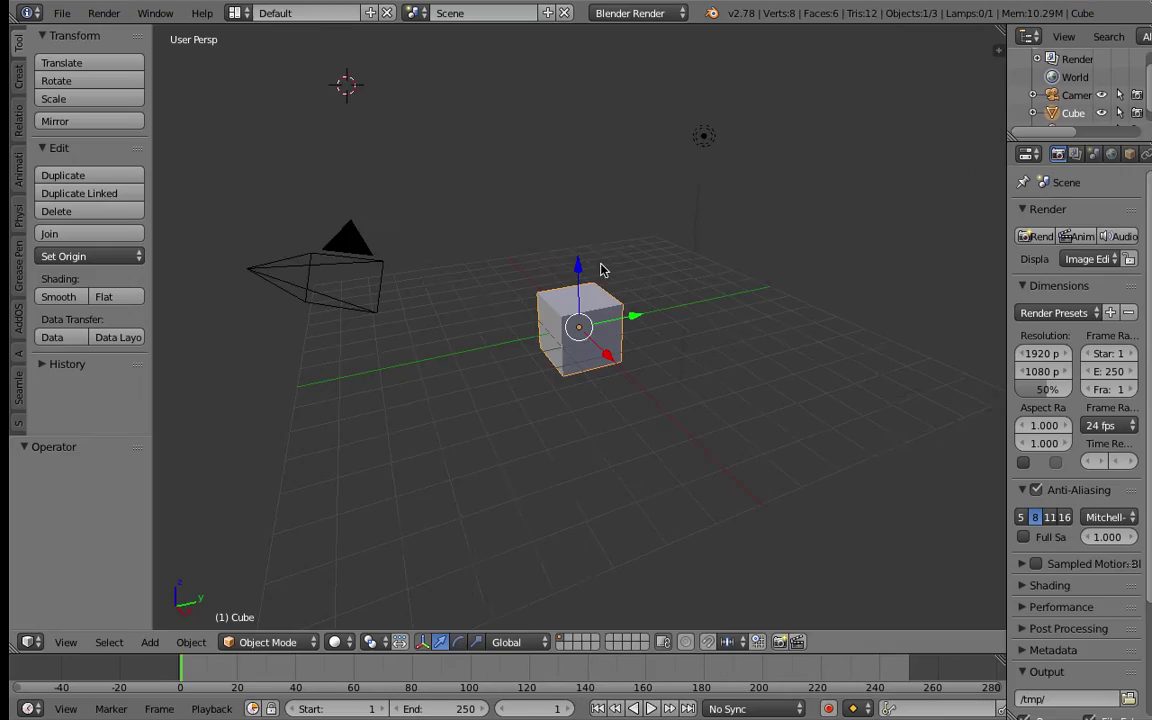
Set the 3D viewport of the default scene to the top view.
mouse_move(612, 286)
middle_mouse_down()
mouse_move(640, 273)
mouse_move(618, 268)
middle_mouse_up()
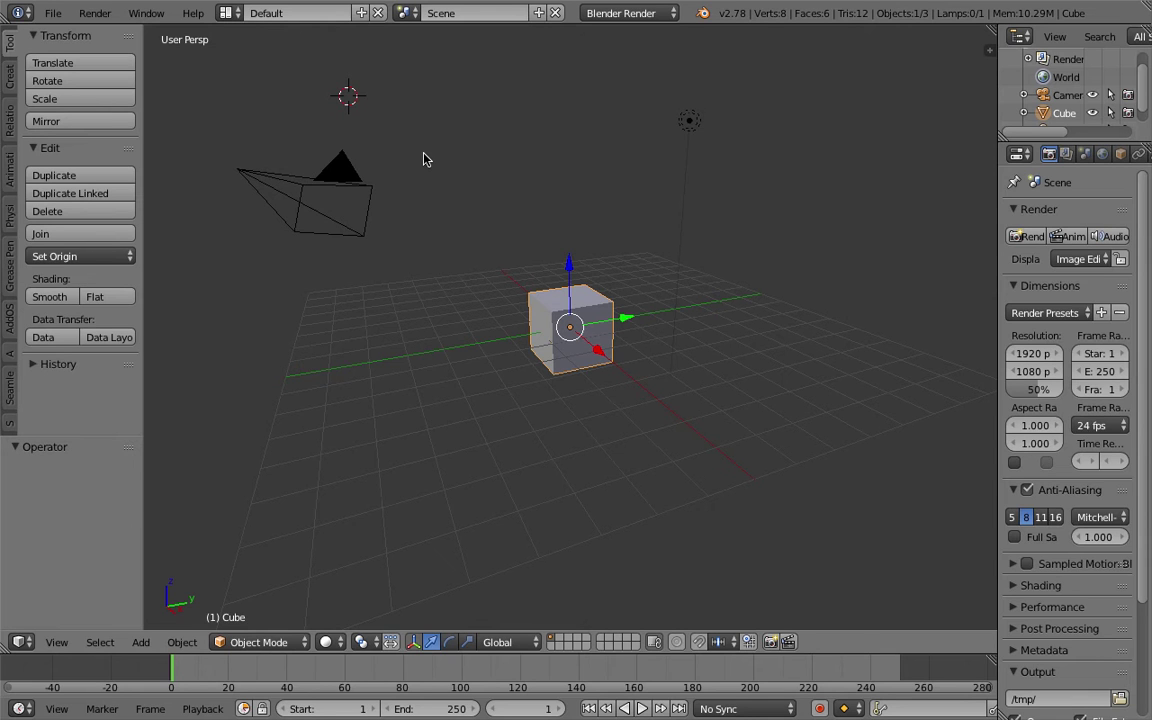
middle_click_drag(429, 157, 416, 162)
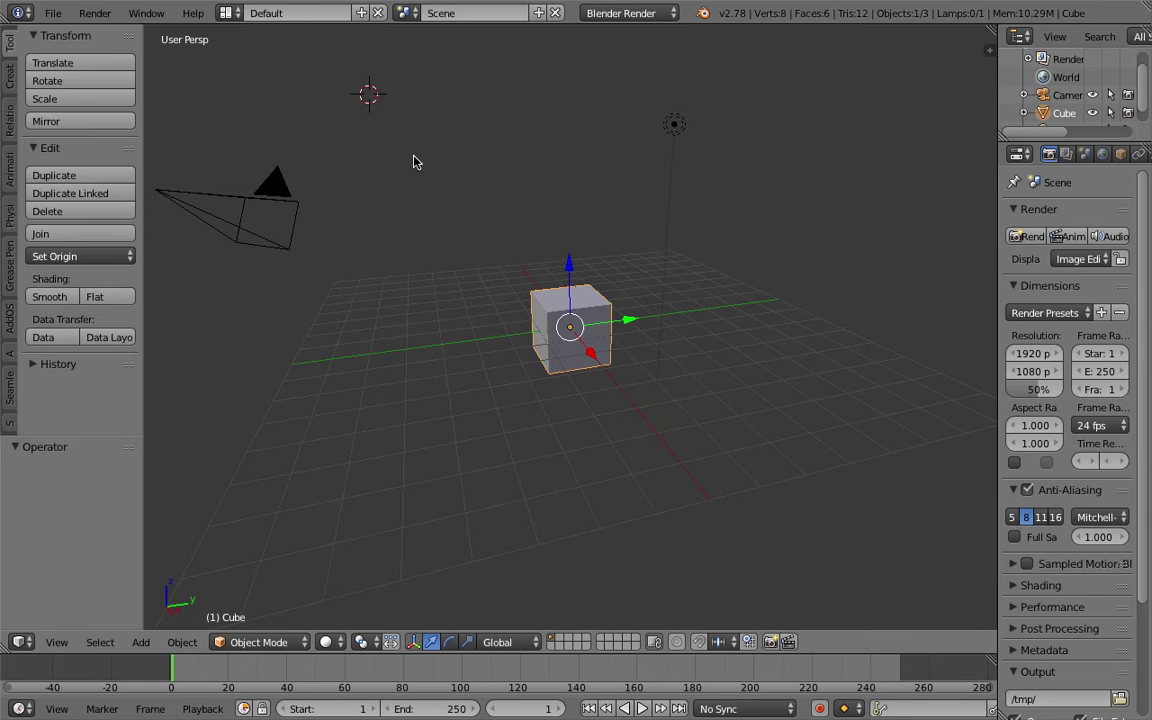
middle_click_drag(416, 162, 401, 489)
left_click(57, 642)
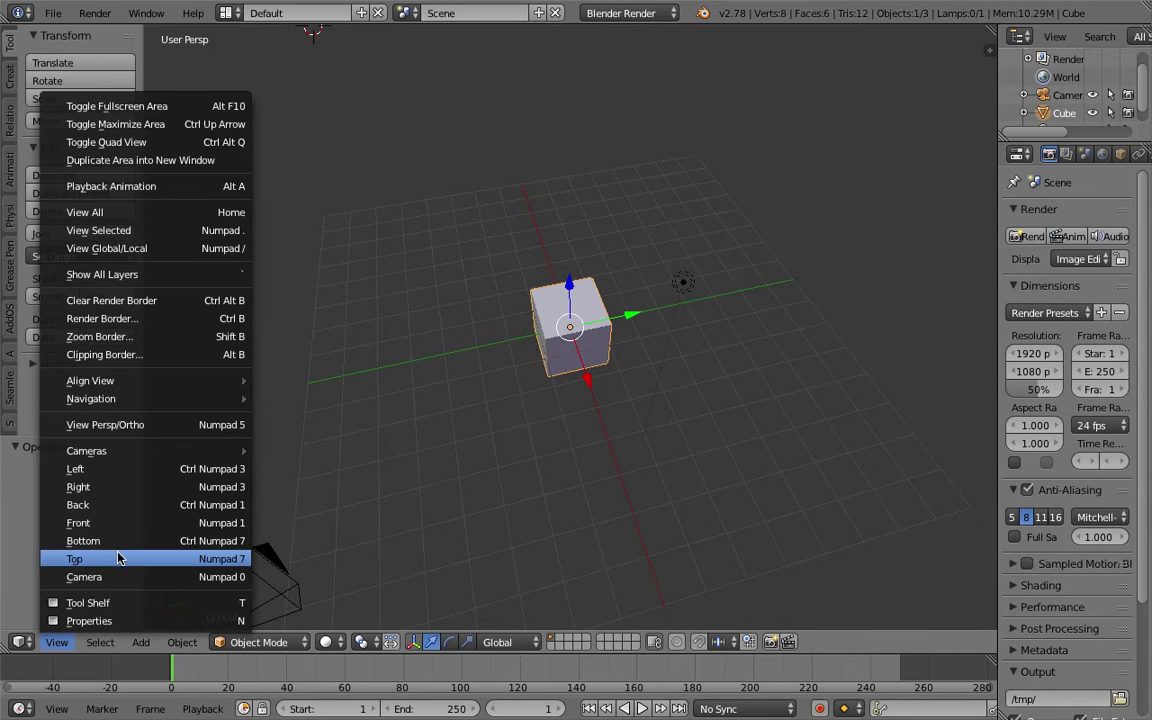
left_click(118, 557)
key("KP_5")
scroll(515, 397, "up", 3)
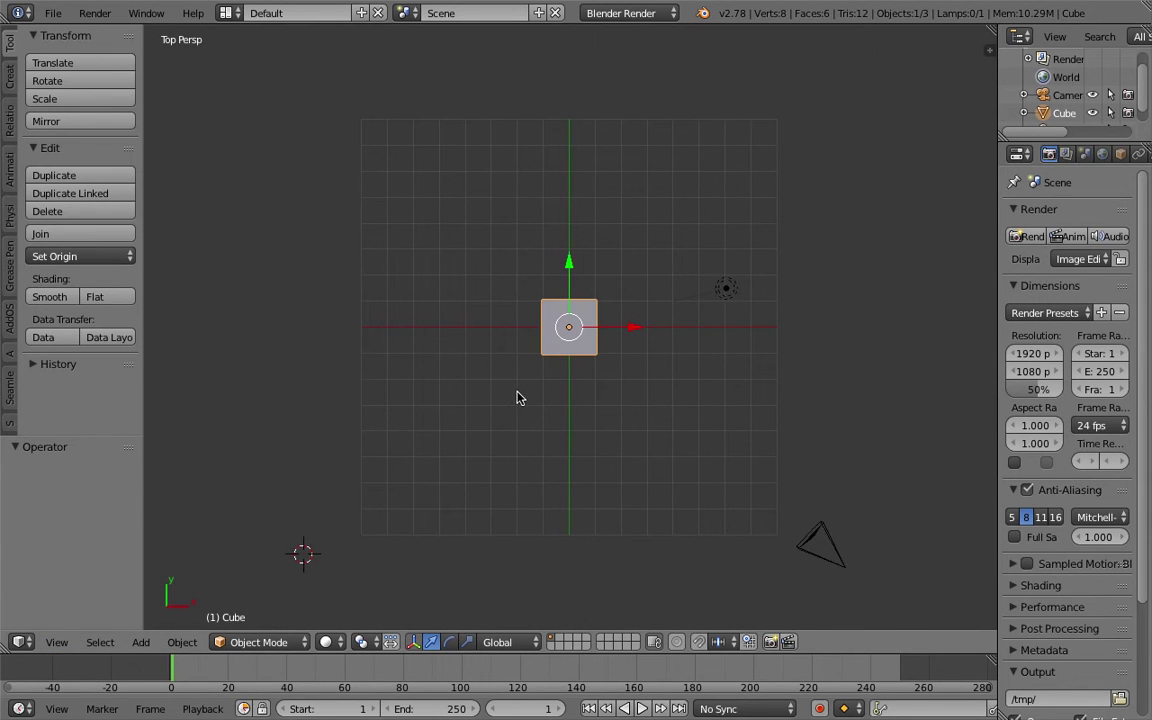
Delete the default camera, lamp and cube from the scene.
right_click(726, 294)
right_click(805, 500)
right_click(723, 297, "shift")
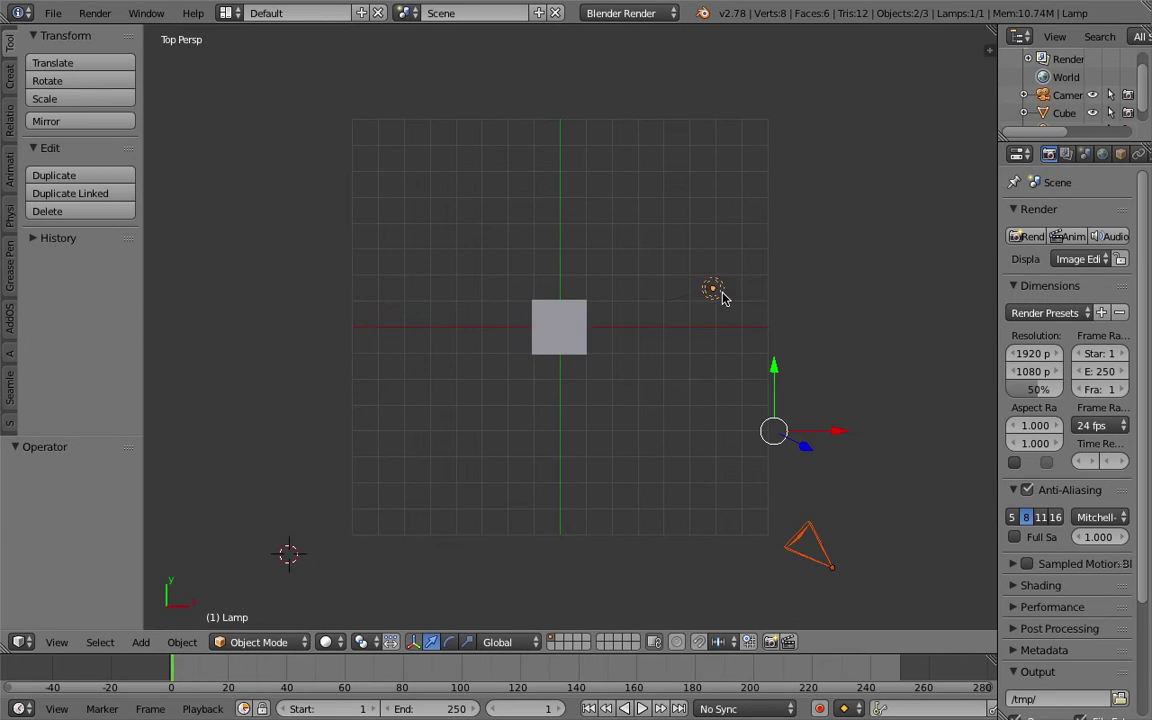
key("Delete")
right_click(573, 334)
key("Delete")
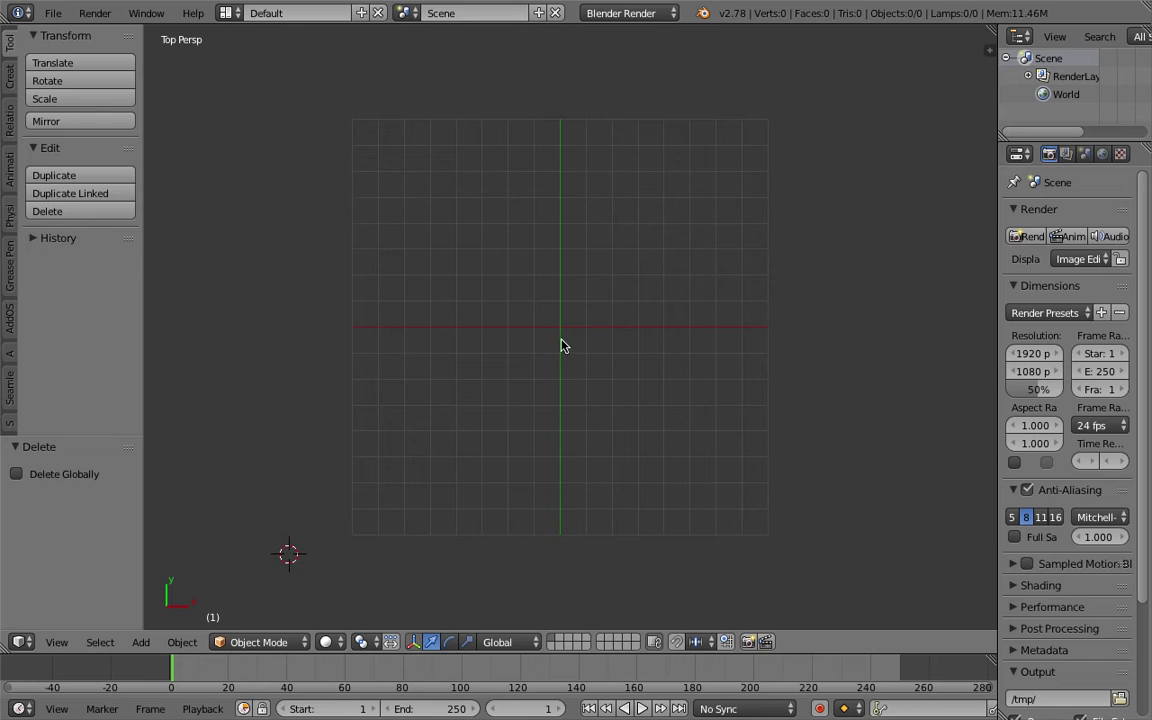
scroll(717, 219, "up", 1)
scroll(720, 224, "down", 1)
scroll(720, 218, "up", 1)
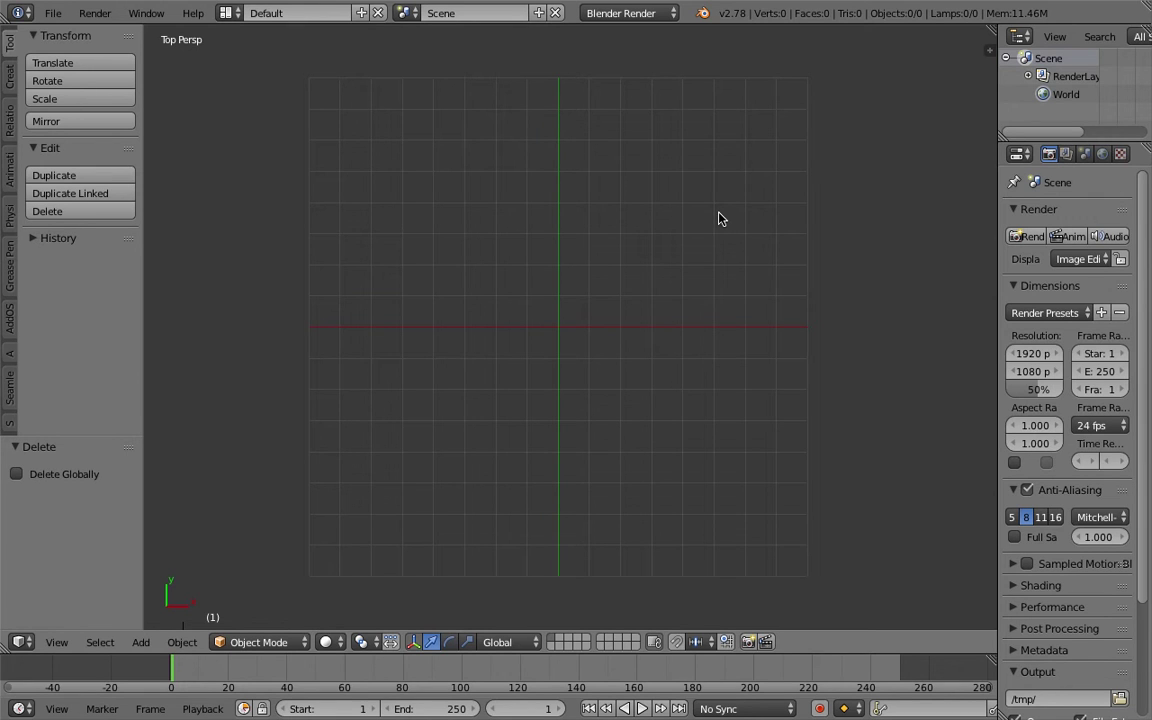
Add a text object to the empty scene and move it onto the grid.
key("shift+a")
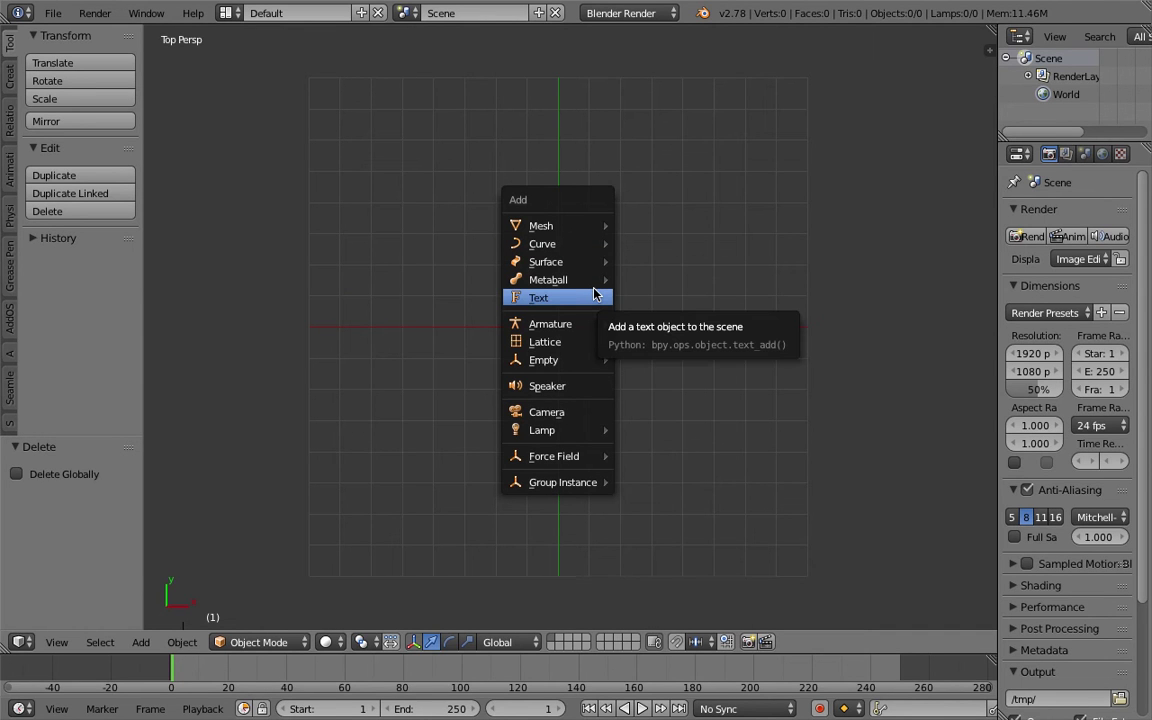
left_click(560, 298)
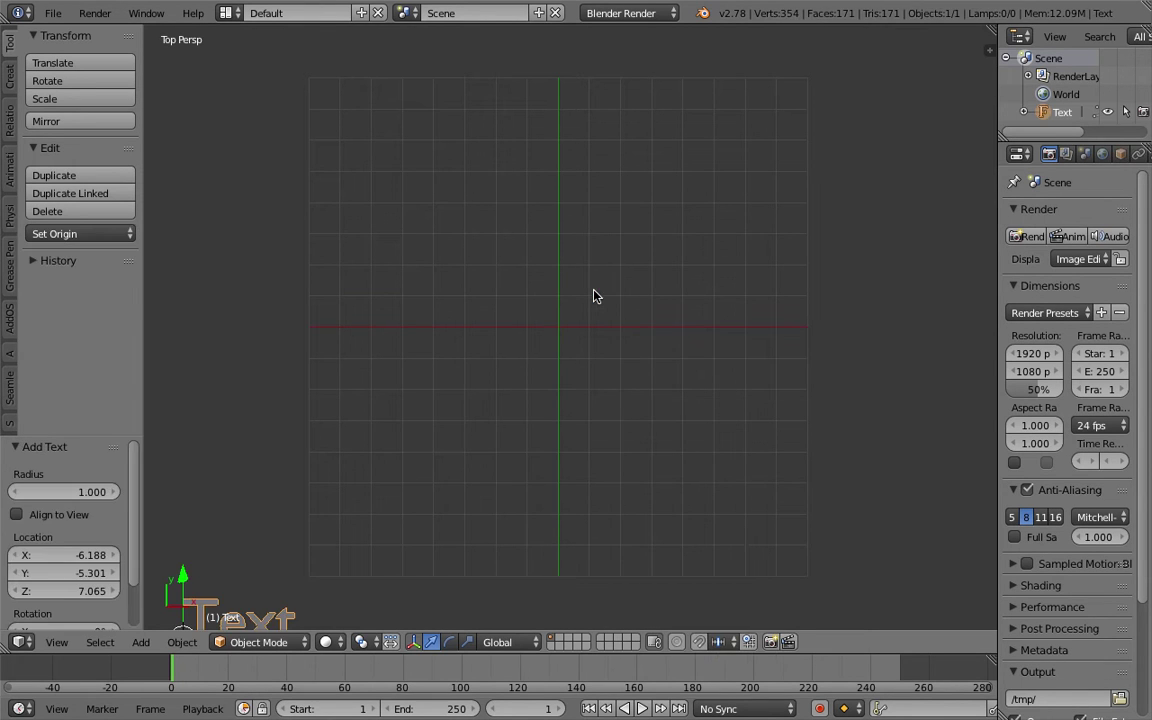
scroll(602, 290, "down", 3)
key("g")
left_click(600, 227)
scroll(577, 240, "up", 4)
Replace the text object's default wording with a single "@" character.
key("Tab")
left_click(607, 275)
key("BackSpace")
key("BackSpace")
key("BackSpace")
key("BackSpace")
type("@")
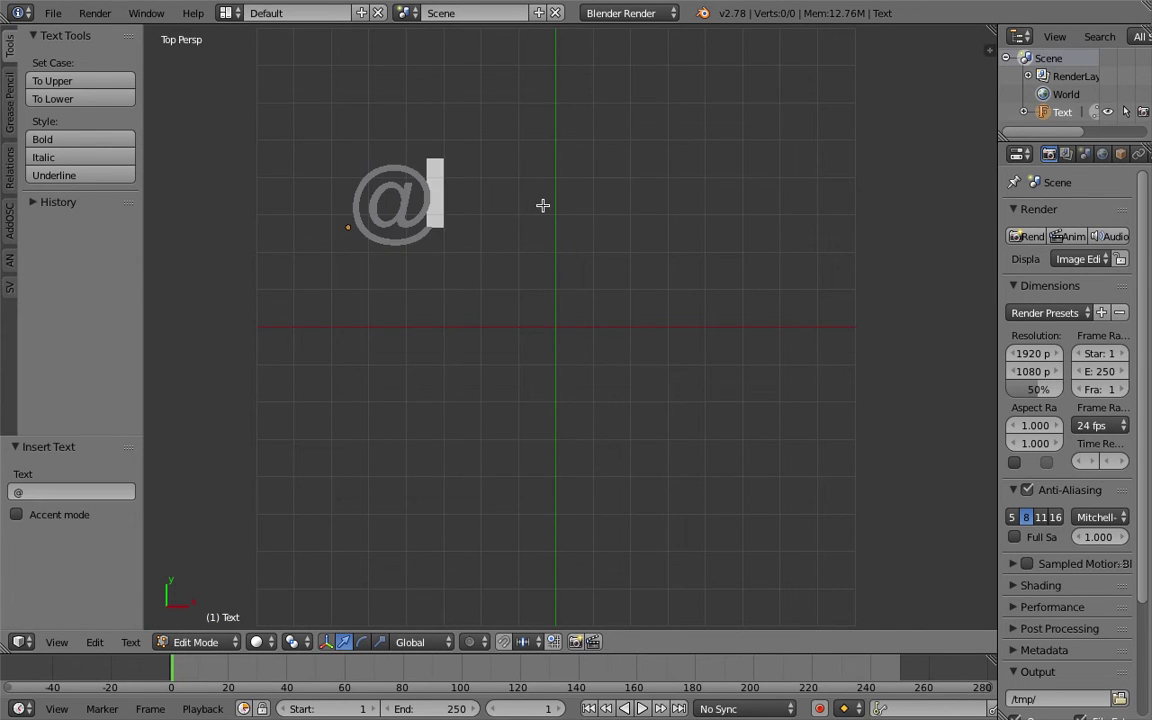
key("Tab")
left_click(433, 212)
scroll(416, 230, "down", 2)
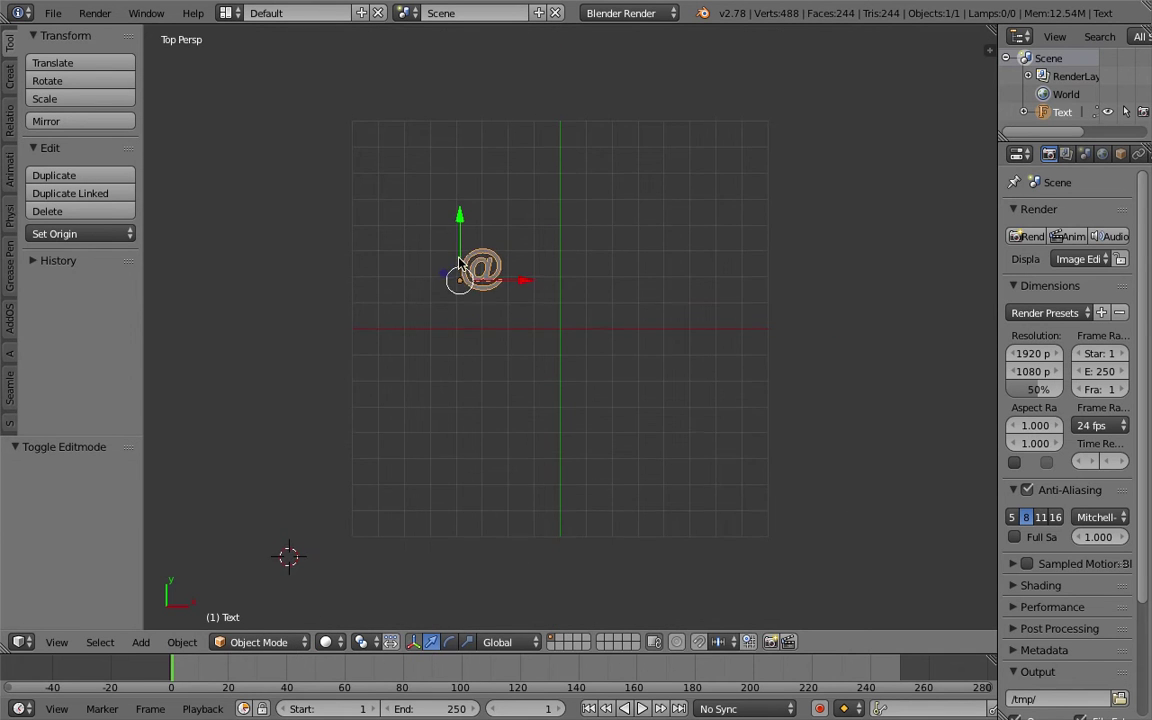
Duplicate the @ character along the X axis and repeat the duplication to form a row of six.
scroll(463, 262, "up", 2)
middle_click_drag(464, 262, 463, 267, "shift")
key("shift+d")
key("x")
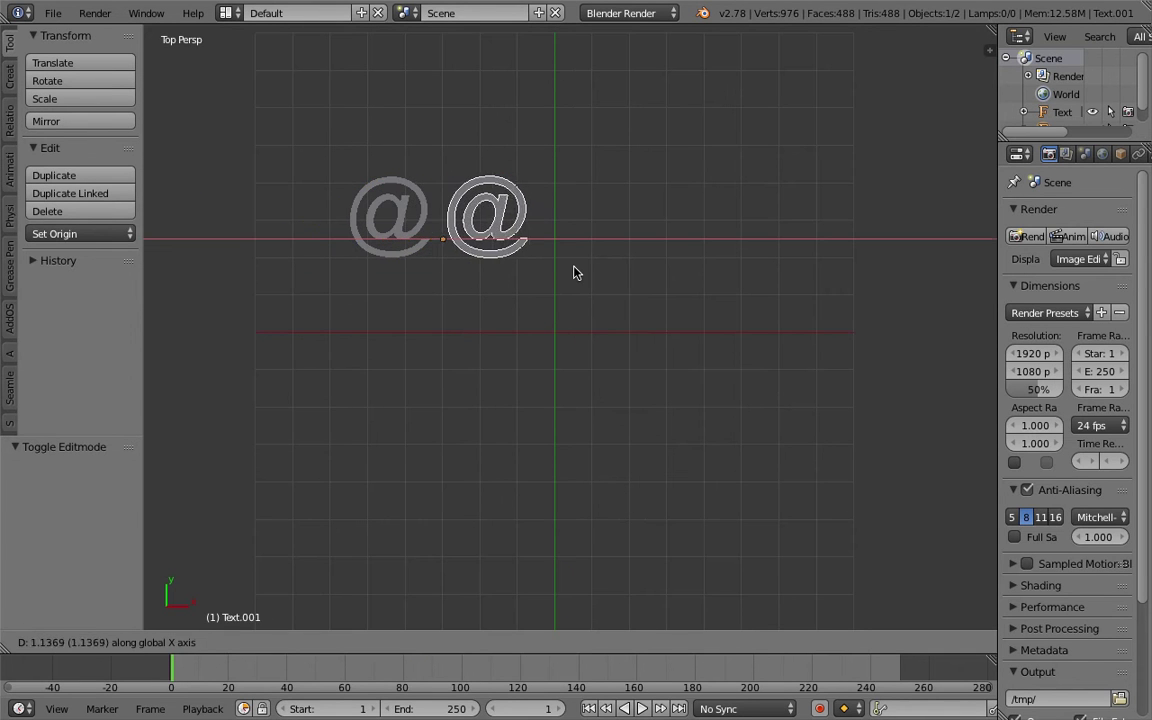
left_click(576, 280)
key("shift+r")
key("shift+r")
key("shift+r")
key("shift+r")
scroll(565, 305, "down", 3)
key("a")
key("a")
key("a")
key("a")
key("a")
middle_click_drag(800, 388, 806, 428)
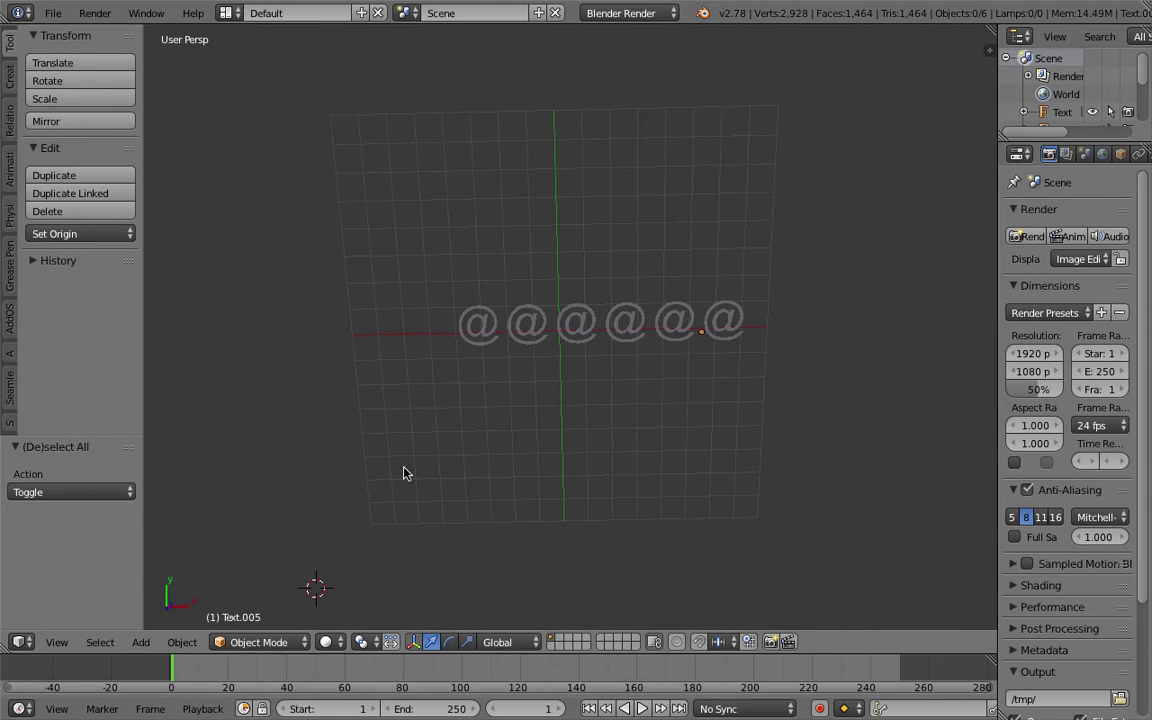
Return to the top view, select all six @ characters and move the row to the grid's upper edge.
left_click(57, 642)
left_click(77, 557)
scroll(690, 405, "down", 1)
key("a")
key("a")
left_click_drag(479, 265, 792, 404)
key("g")
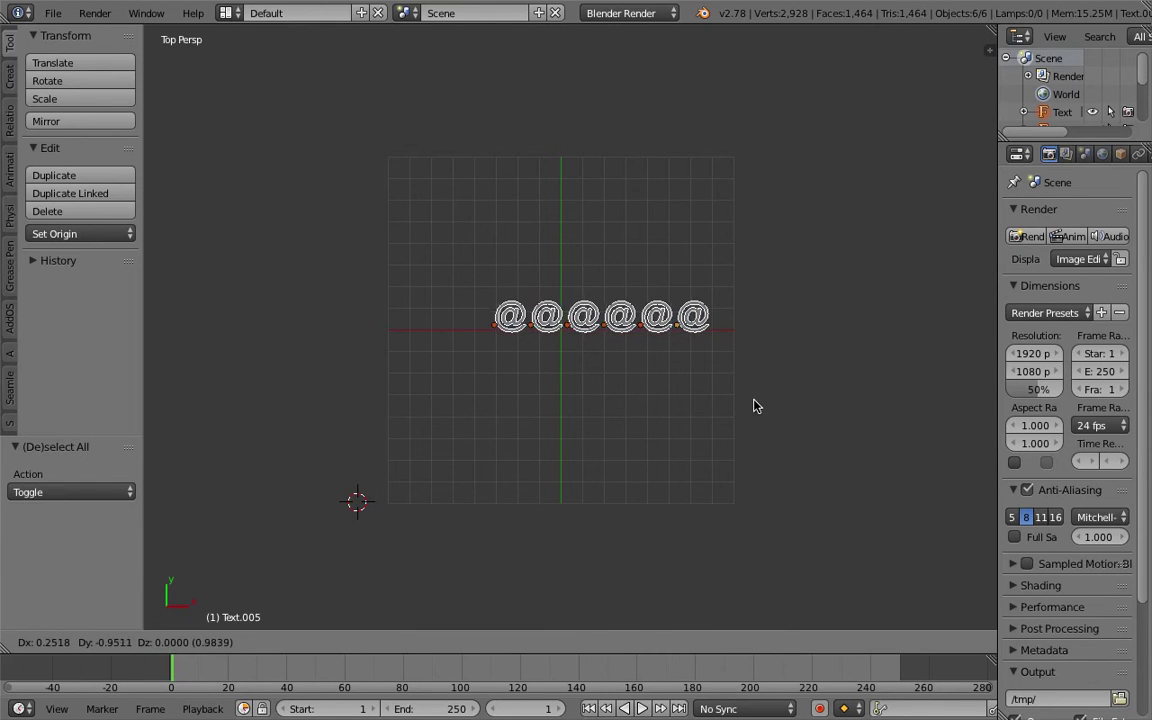
left_click(731, 265)
Try duplicating the row of @ characters down the Y axis, and delete the copy.
key("shift+d")
key("z")
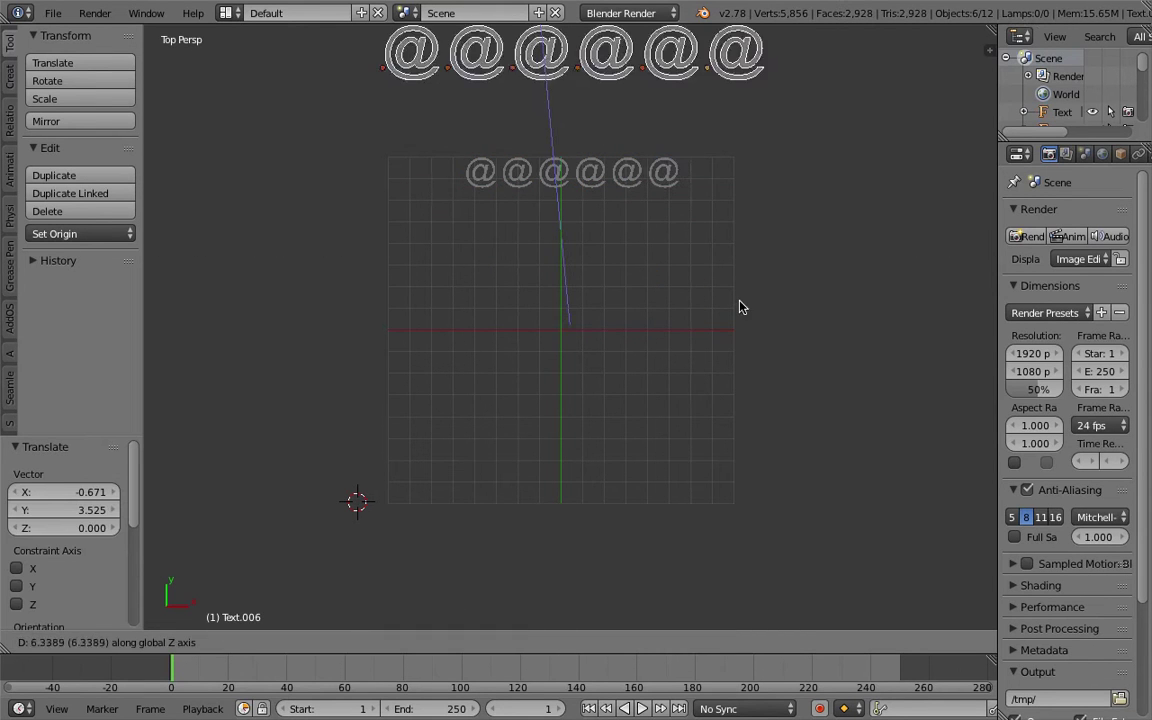
key("Escape")
left_click_drag(556, 120, 560, 159)
key("shift+r")
key("shift+r")
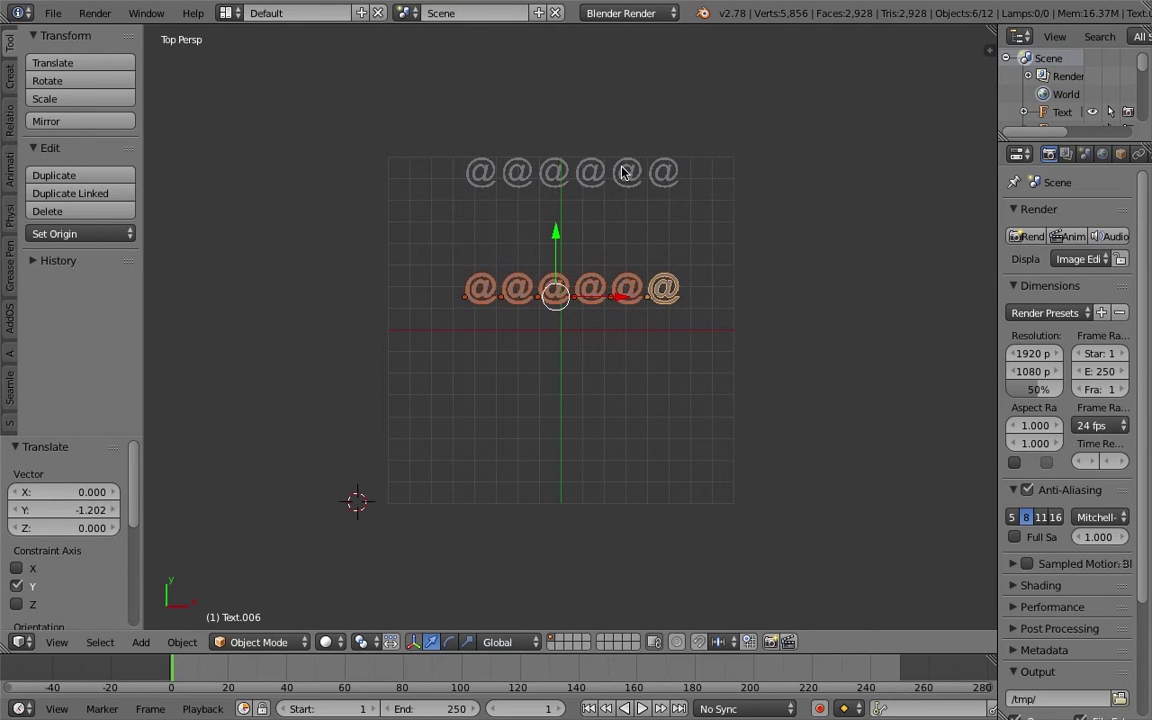
left_click(621, 222)
key("x")
left_click(621, 224)
Duplicate the row of @ characters and move the copy about 1.03 units down the Y axis.
key("a")
key("a")
left_click_drag(391, 151, 784, 288)
key("shift+d")
key("z")
key("Escape")
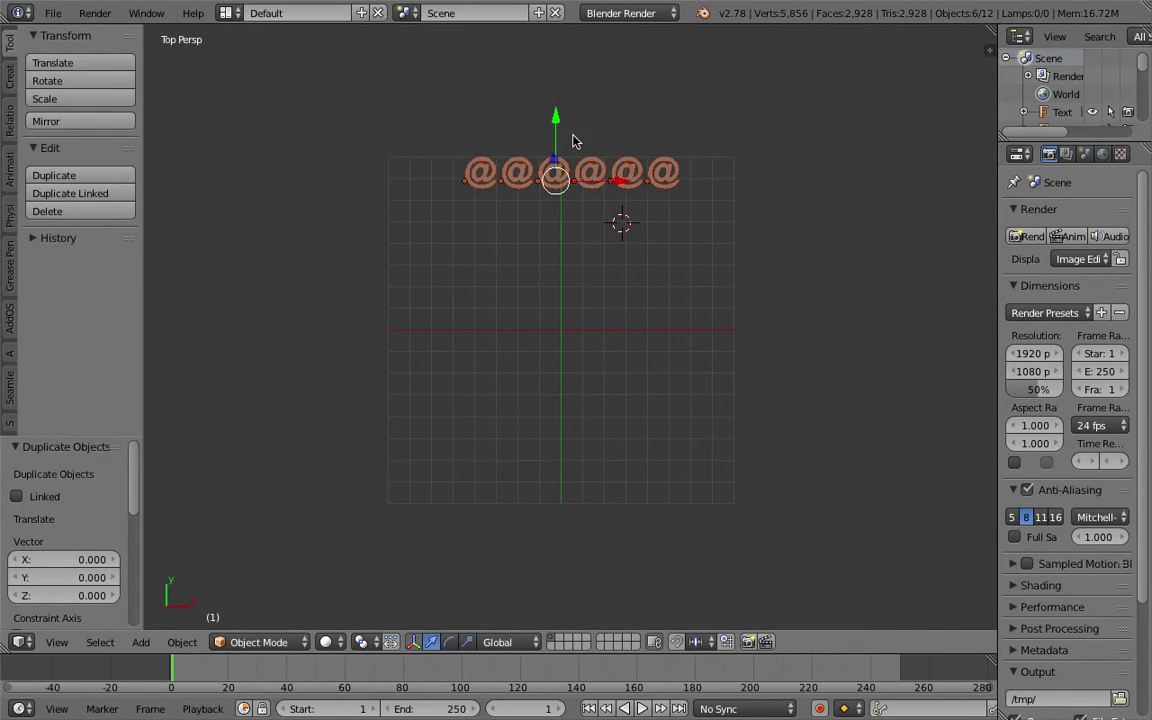
key("g")
key("y")
left_click(556, 165)
Duplicate the lowest @ row downward four more times to build a block of six rows.
key("shift+d")
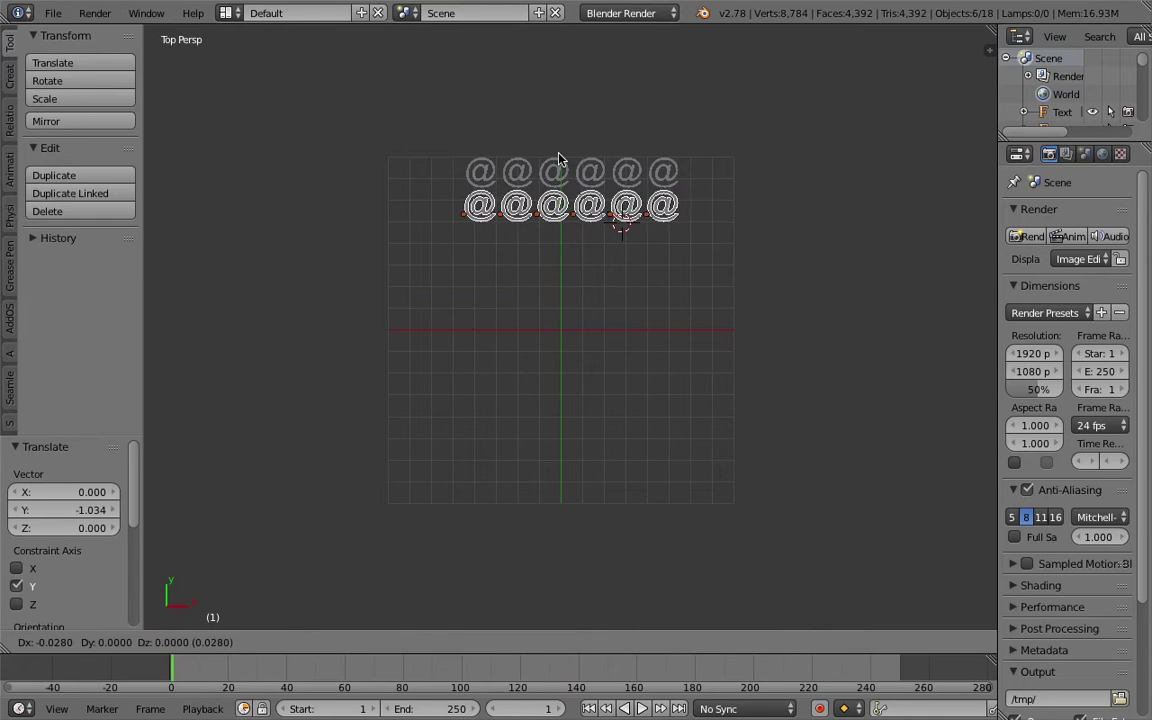
left_click(558, 210)
key("shift+d")
left_click(558, 241)
key("shift+d")
left_click(558, 308)
key("shift+d")
left_click(564, 335)
scroll(576, 340, "down", 1)
scroll(636, 345, "up", 1)
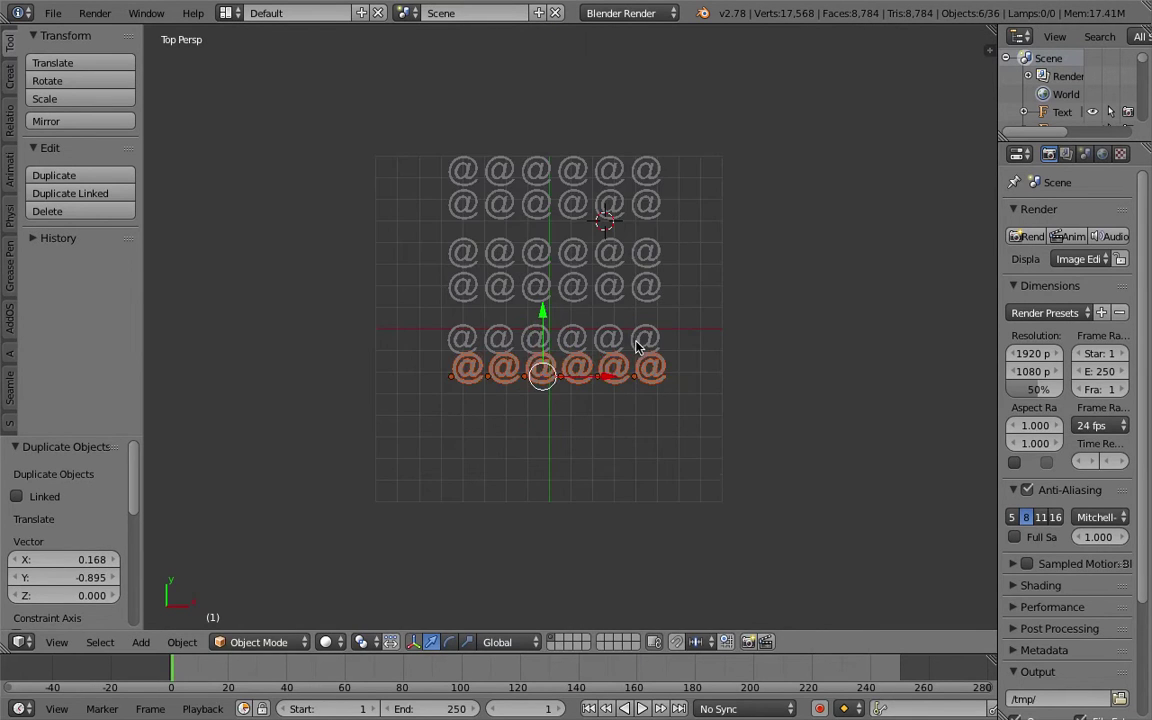
Delete all the @ text objects from the scene.
key("a")
key("a")
key("x")
left_click(639, 347)
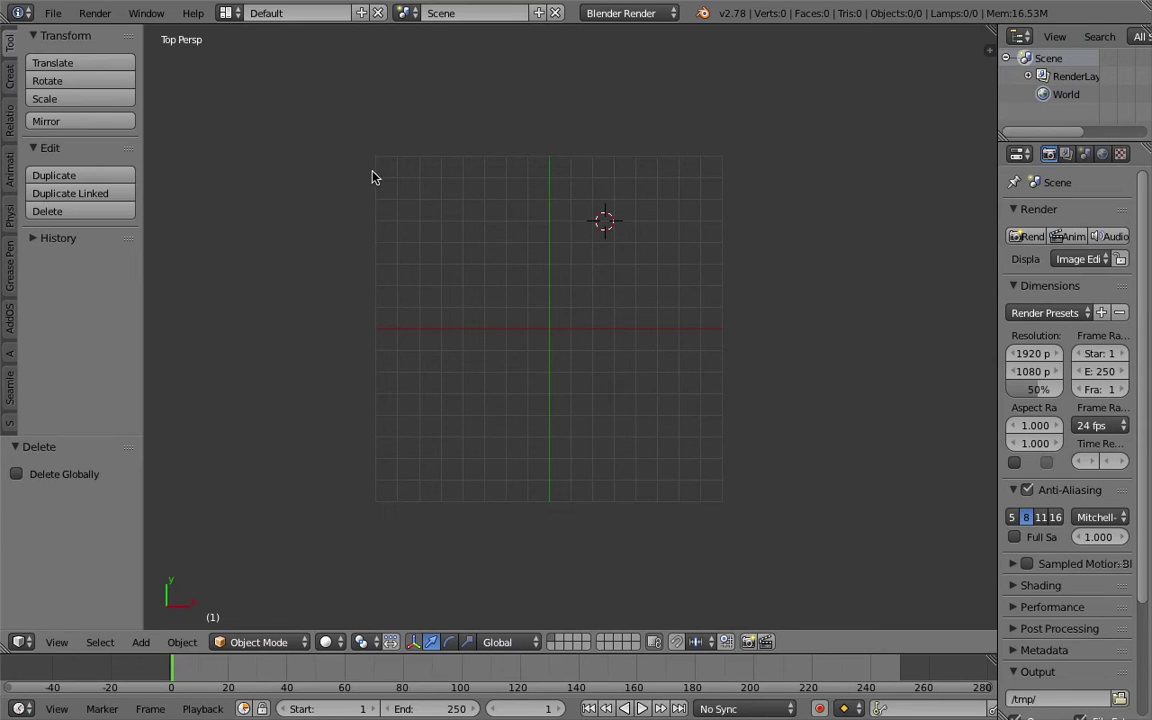
Switch to the Compositing screen layout and set the node editor to the Animation Nodes tree type.
left_click(226, 13)
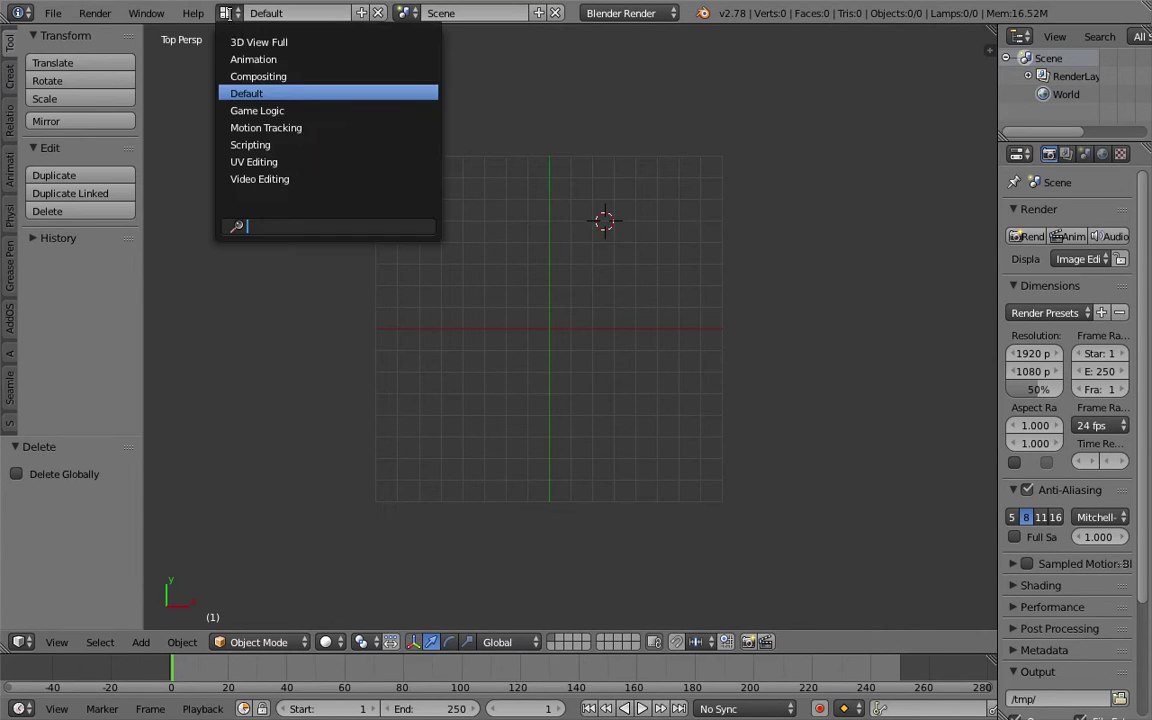
left_click(256, 76)
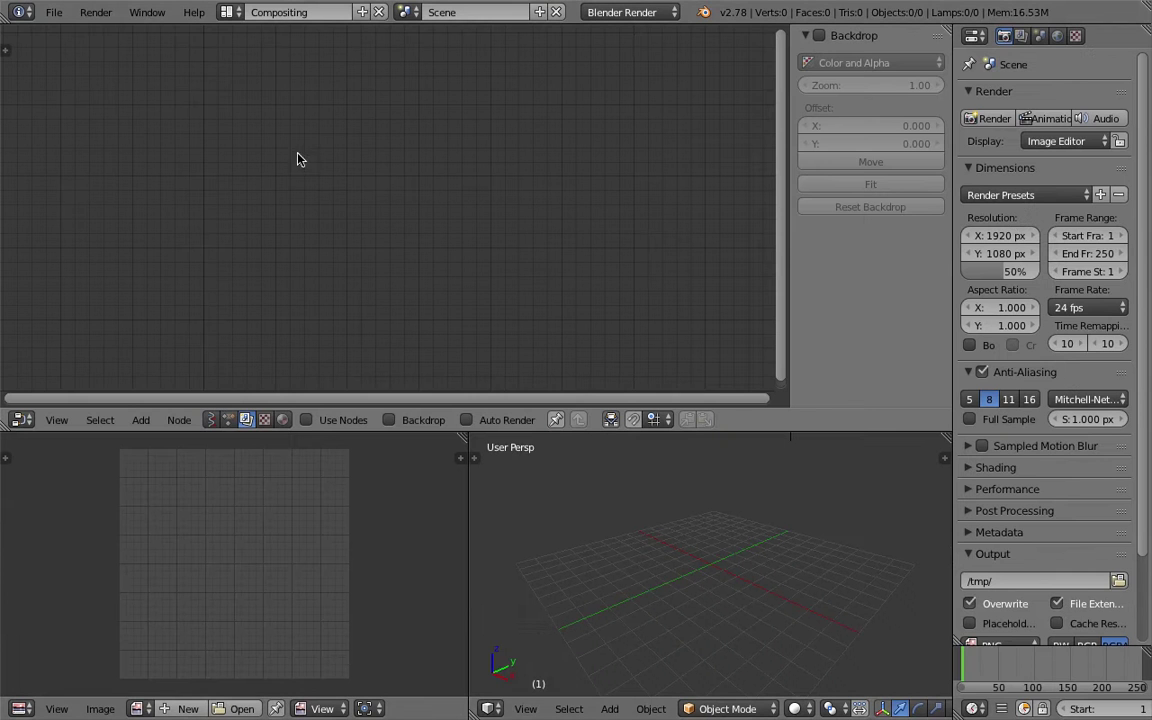
left_click(228, 420)
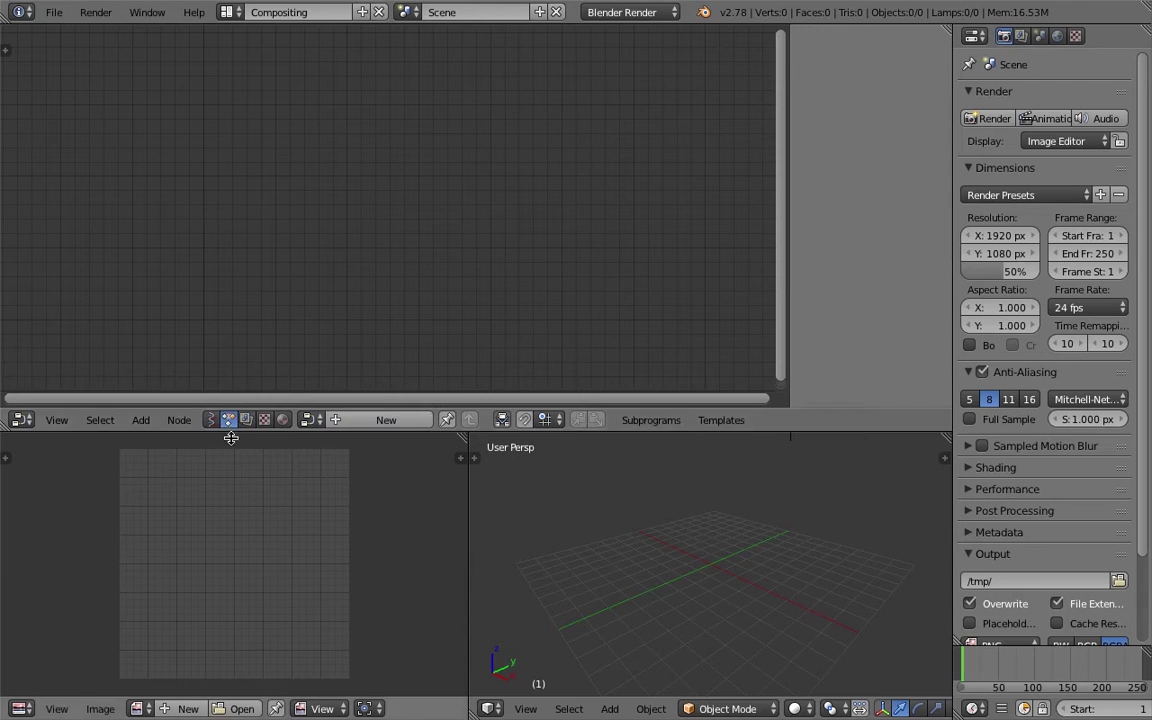
Merge the image editor area into the 3D view and create a new node tree in a widened node editor.
left_click_drag(463, 440, 296, 465)
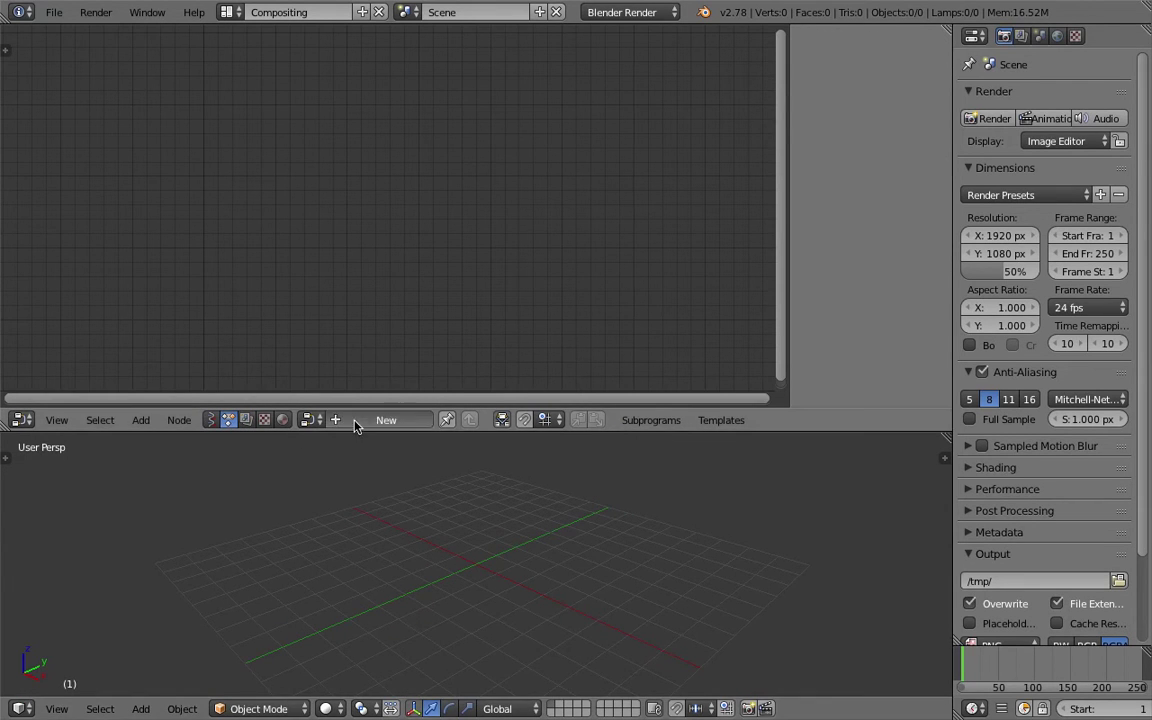
left_click(386, 420)
left_click_drag(790, 90, 966, 82)
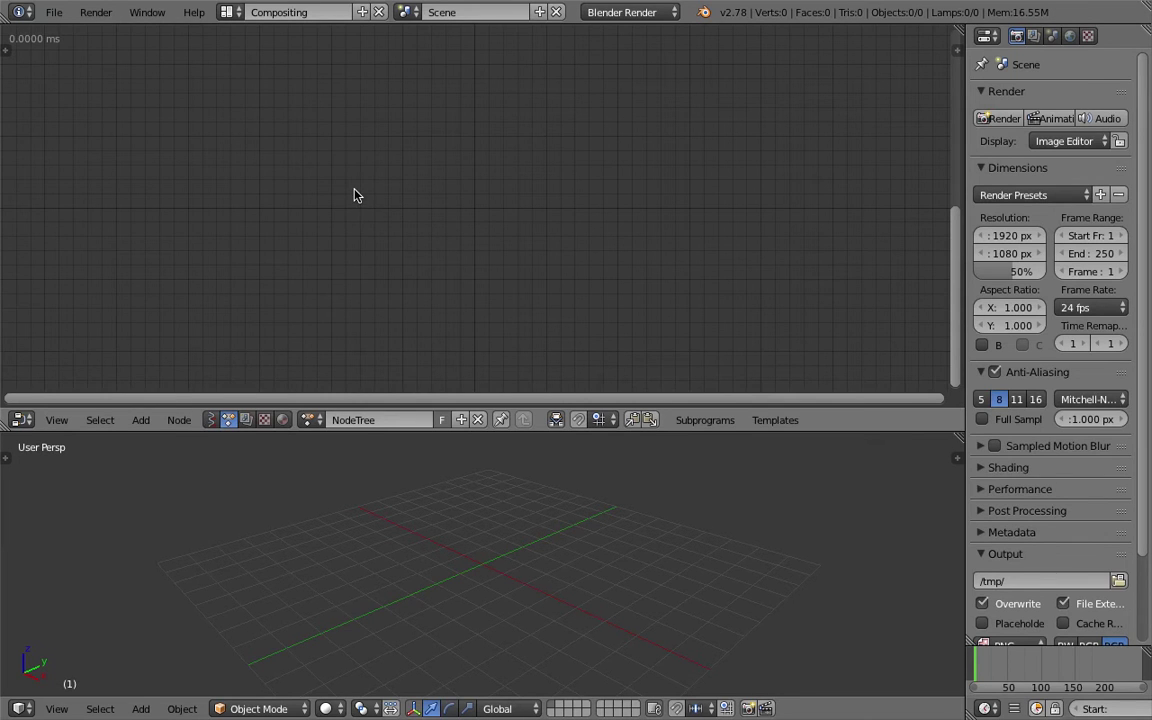
Add an Object Instancer node to the new node tree.
key("shift+a")
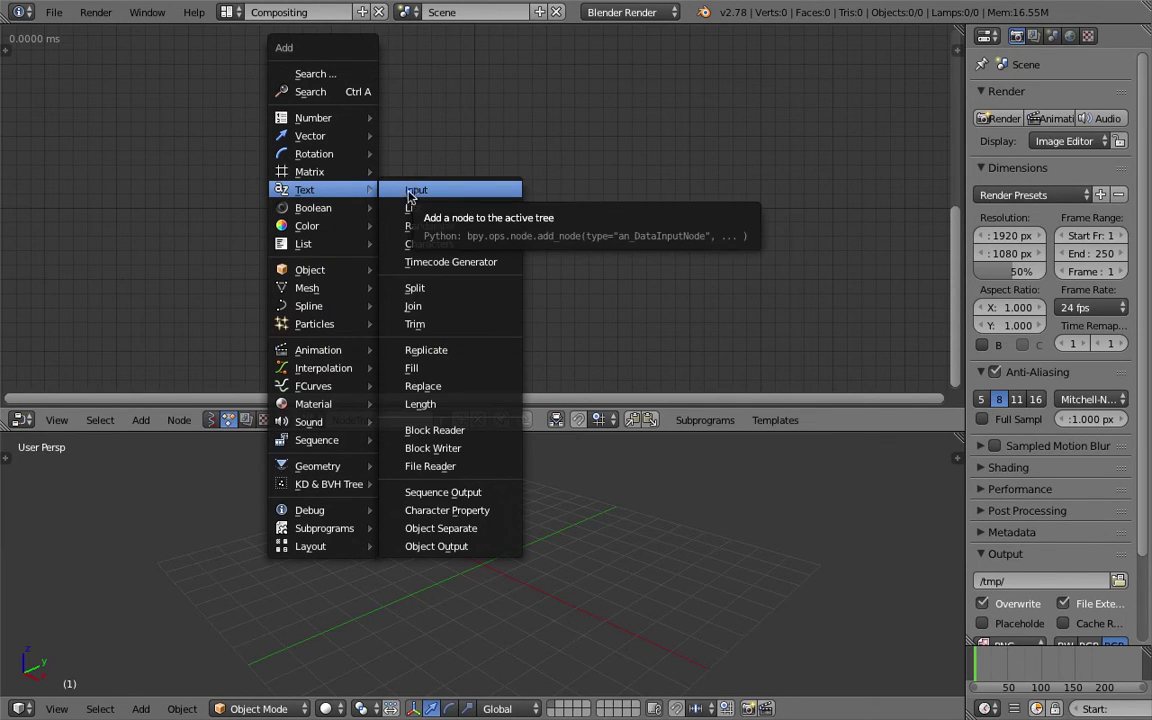
mouse_move(336, 207)
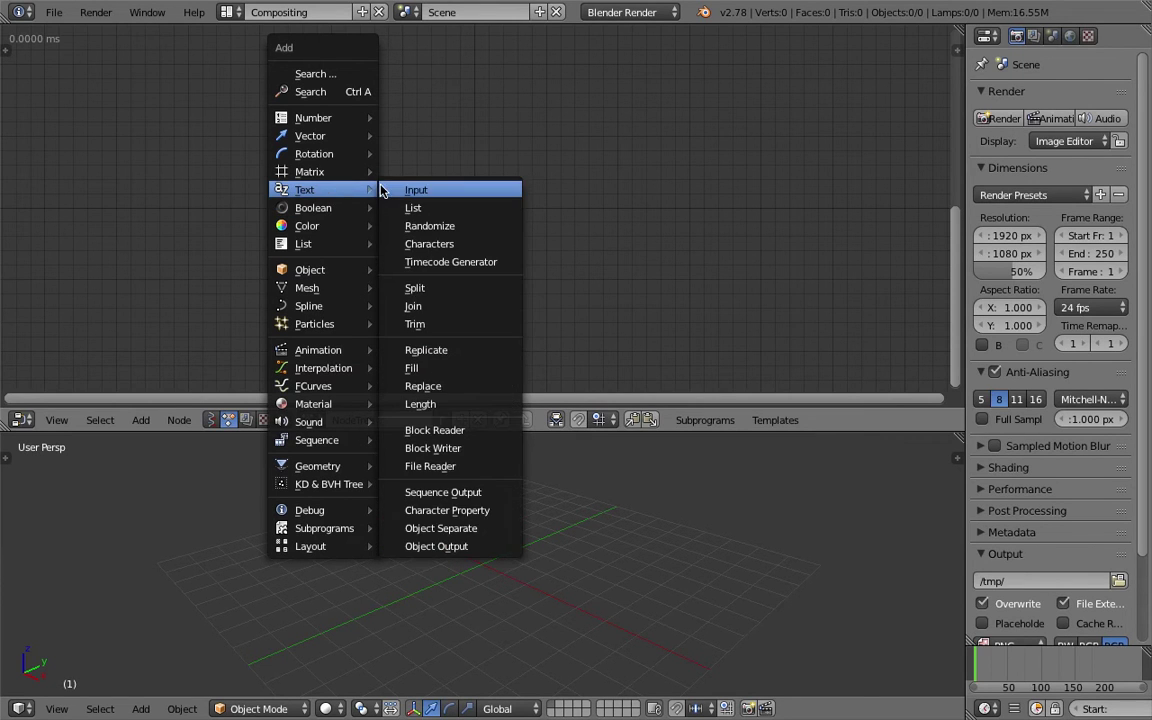
left_click(340, 91)
type("obj")
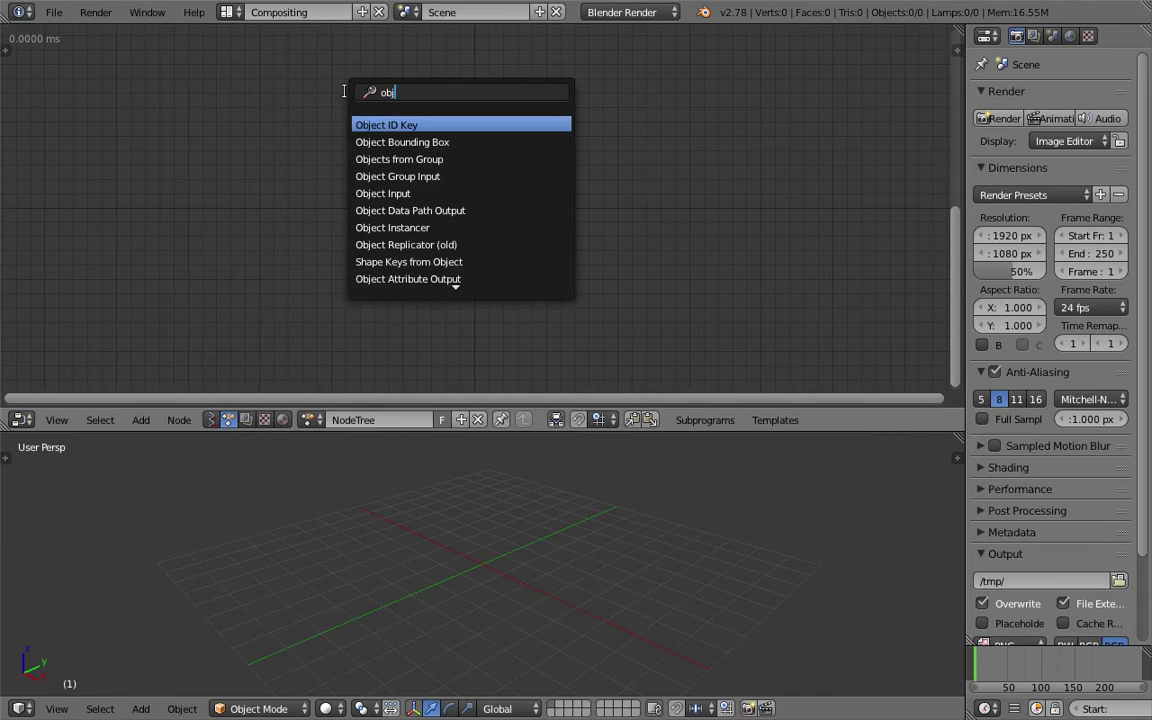
type("ect ins")
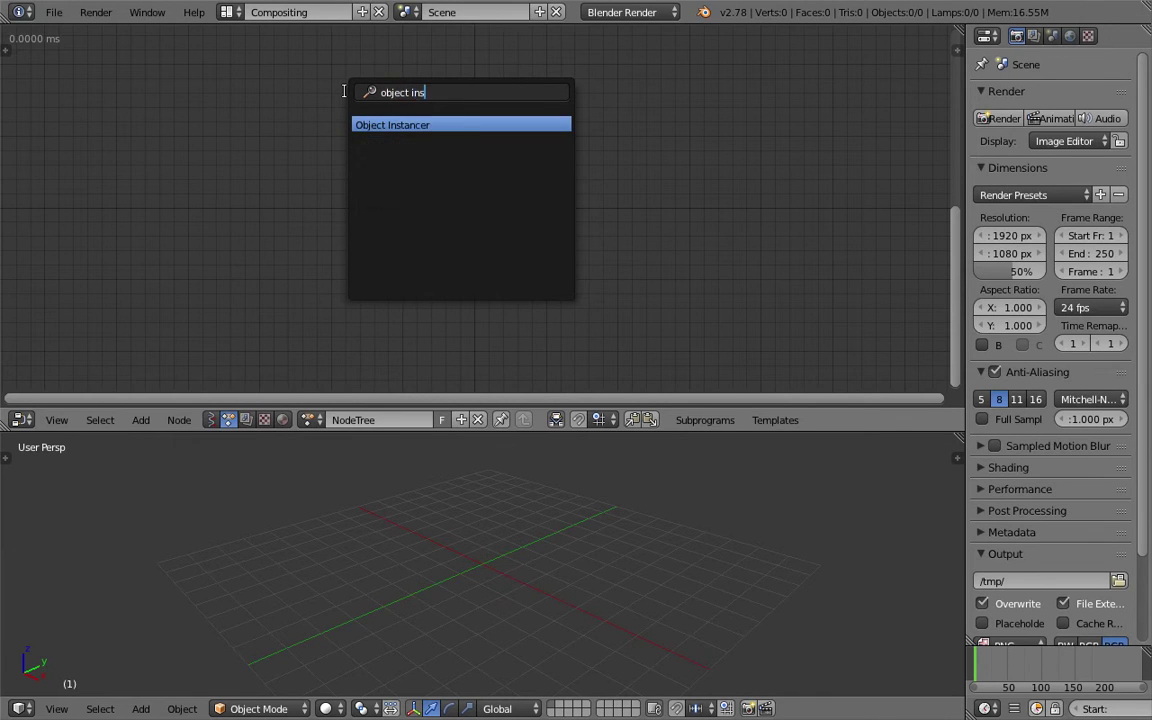
key("Return")
left_click(225, 90)
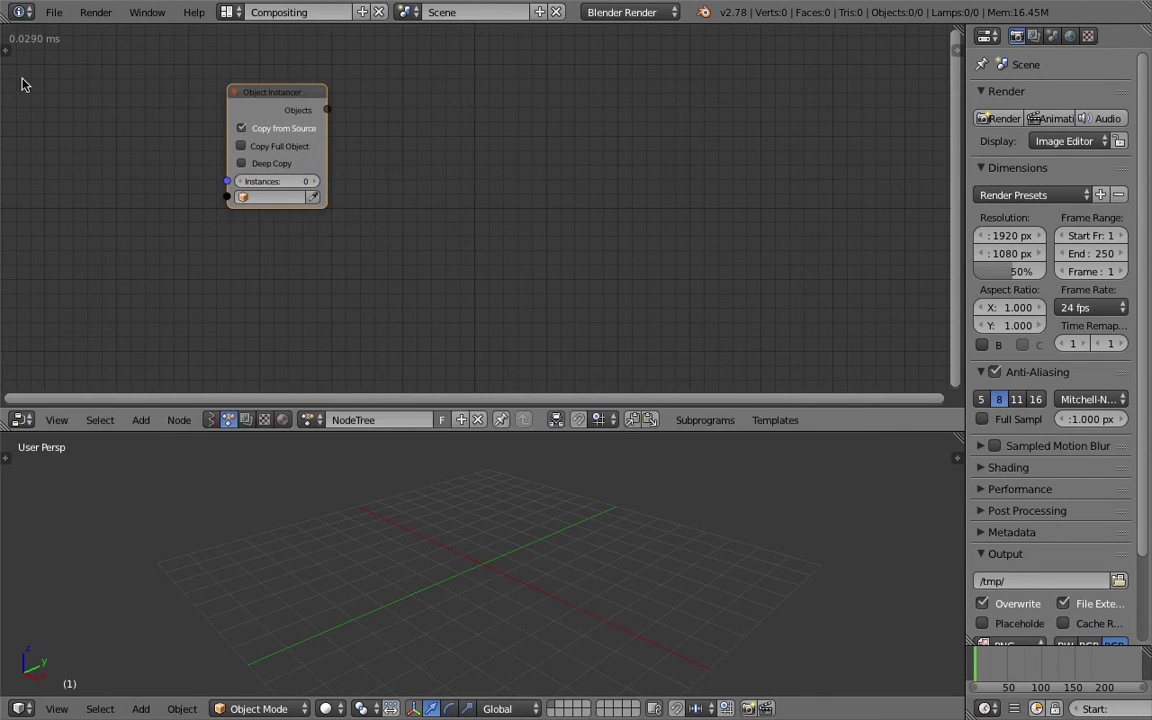
Set the node tree's auto execution to Tree Changed, Frame Changed and Property Changed instead of Always.
key("t")
left_click(10, 148)
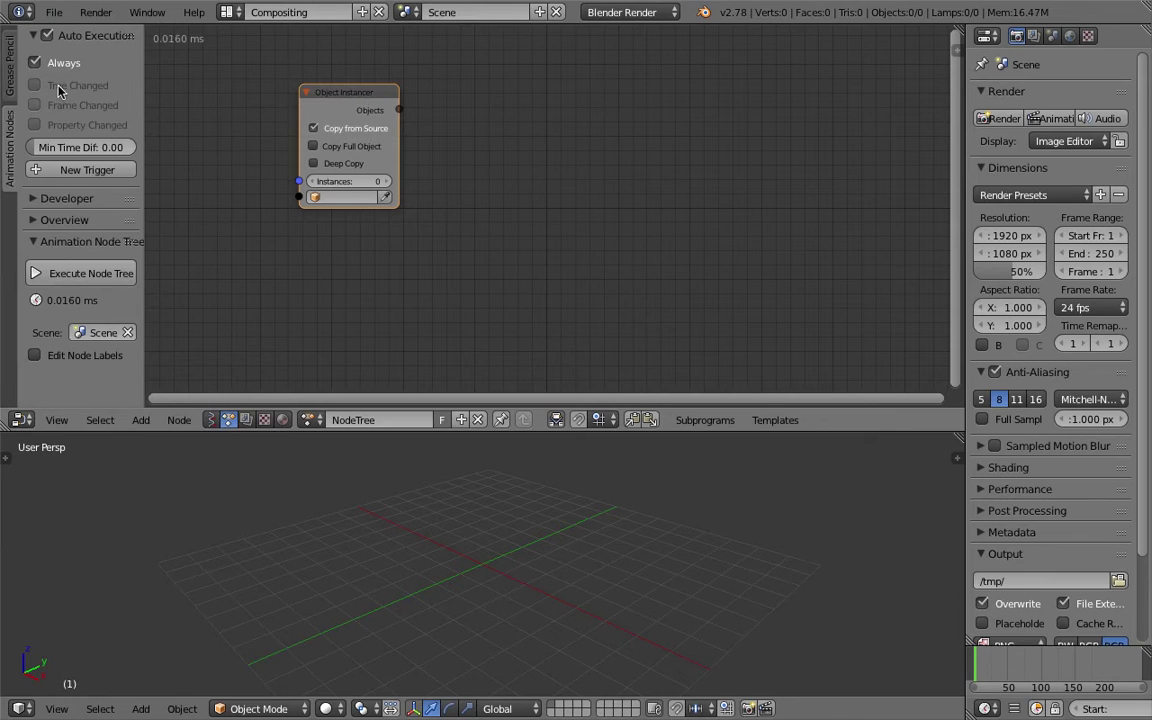
left_click(65, 66)
left_click(69, 86)
left_click(75, 122)
left_click(78, 106)
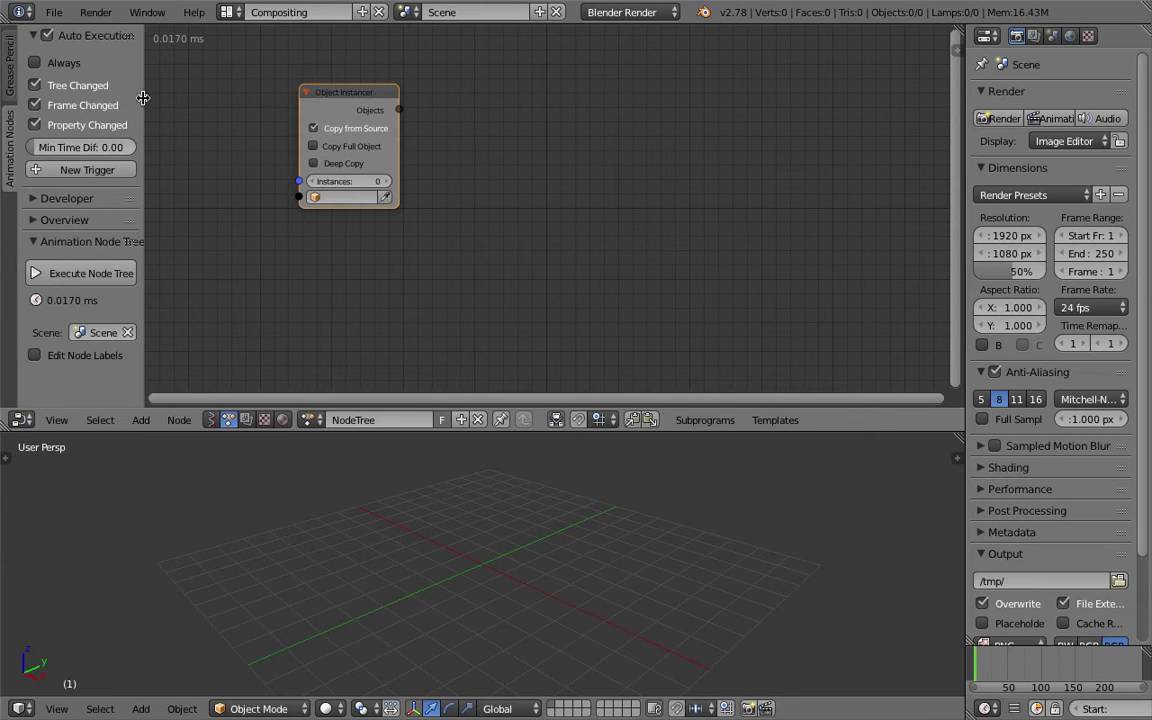
key("t")
Widen and reposition the Object Instancer node, and disable its Copy from Source option.
scroll(160, 123, "up", 4)
middle_click_drag(173, 122, 220, 153)
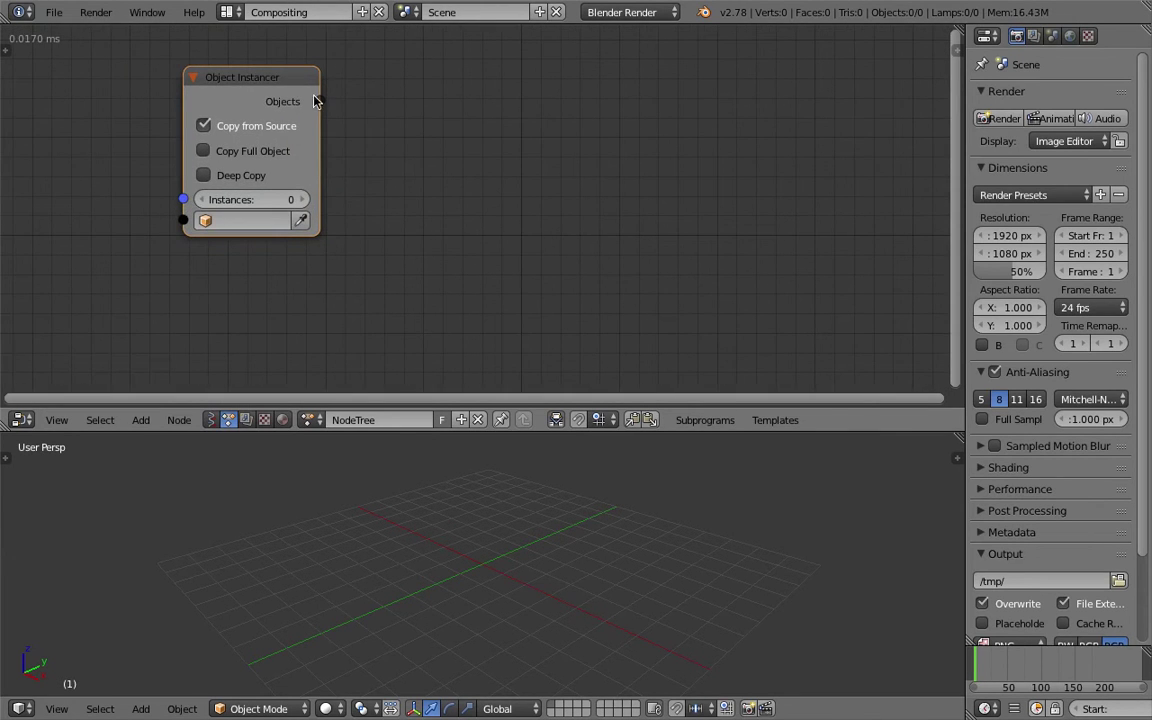
left_click_drag(318, 114, 329, 115)
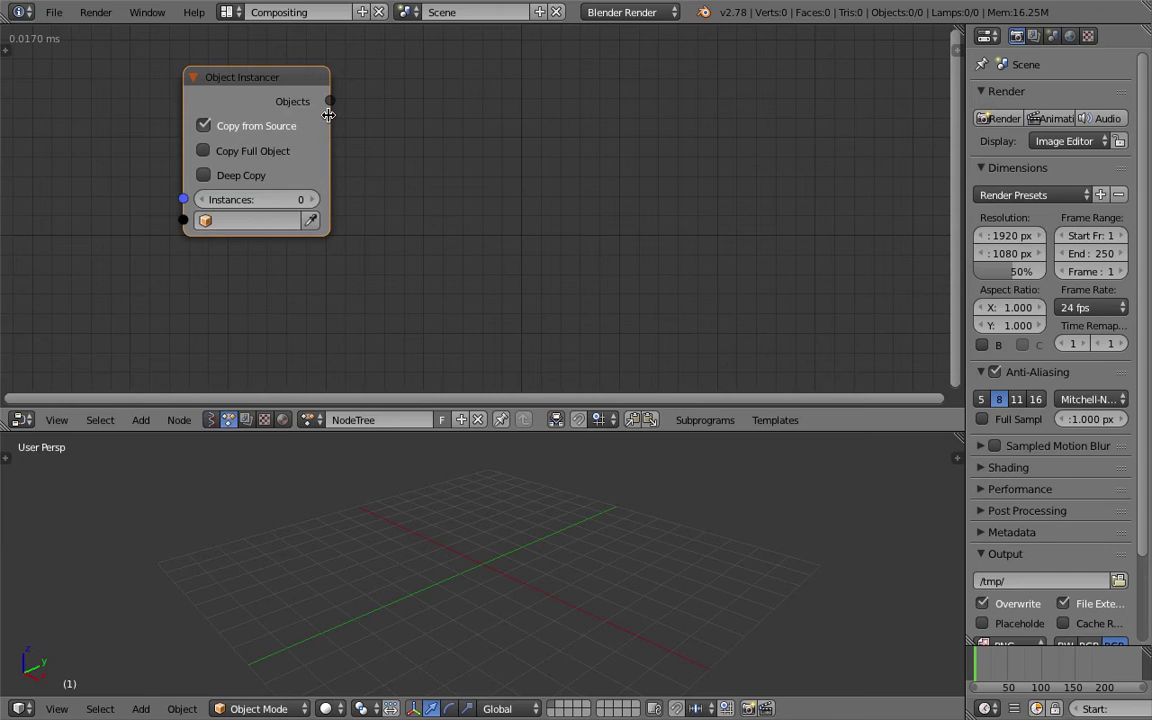
key("XF86MonBrightnessUp")
left_click_drag(278, 84, 255, 56)
scroll(347, 144, "down", 1)
middle_click_drag(347, 144, 342, 135)
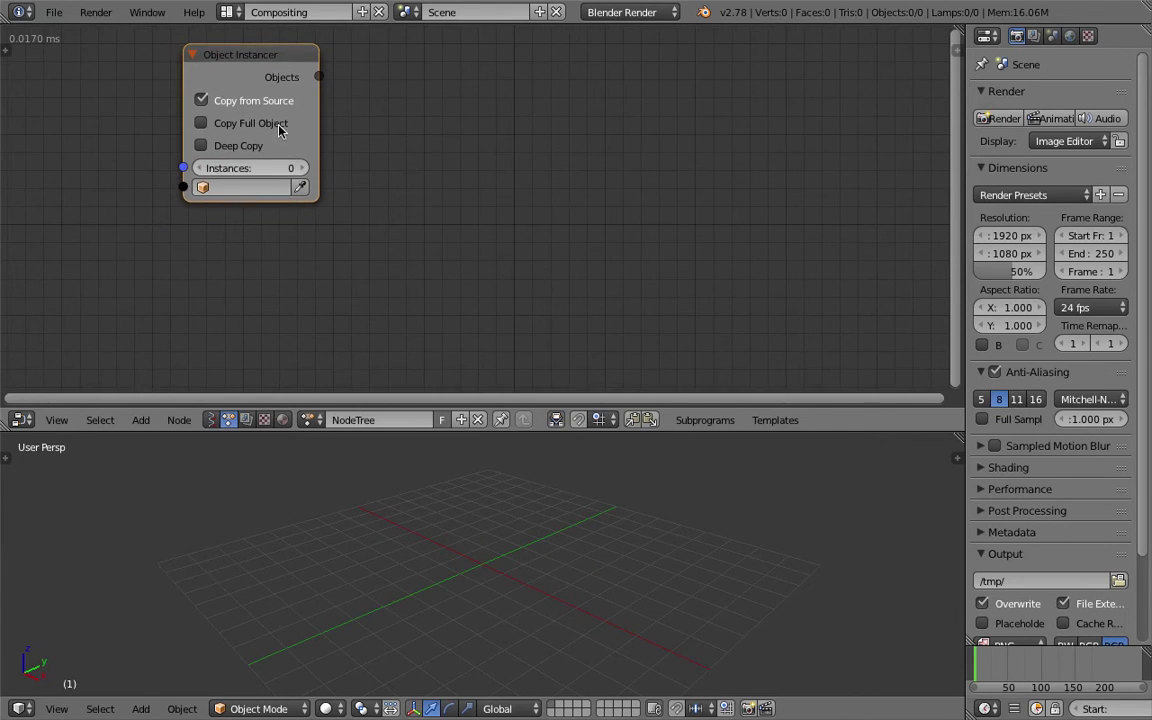
left_click(258, 101)
Add a Text Object Output node and place it well to the right of the Object Instancer.
key("shift+a")
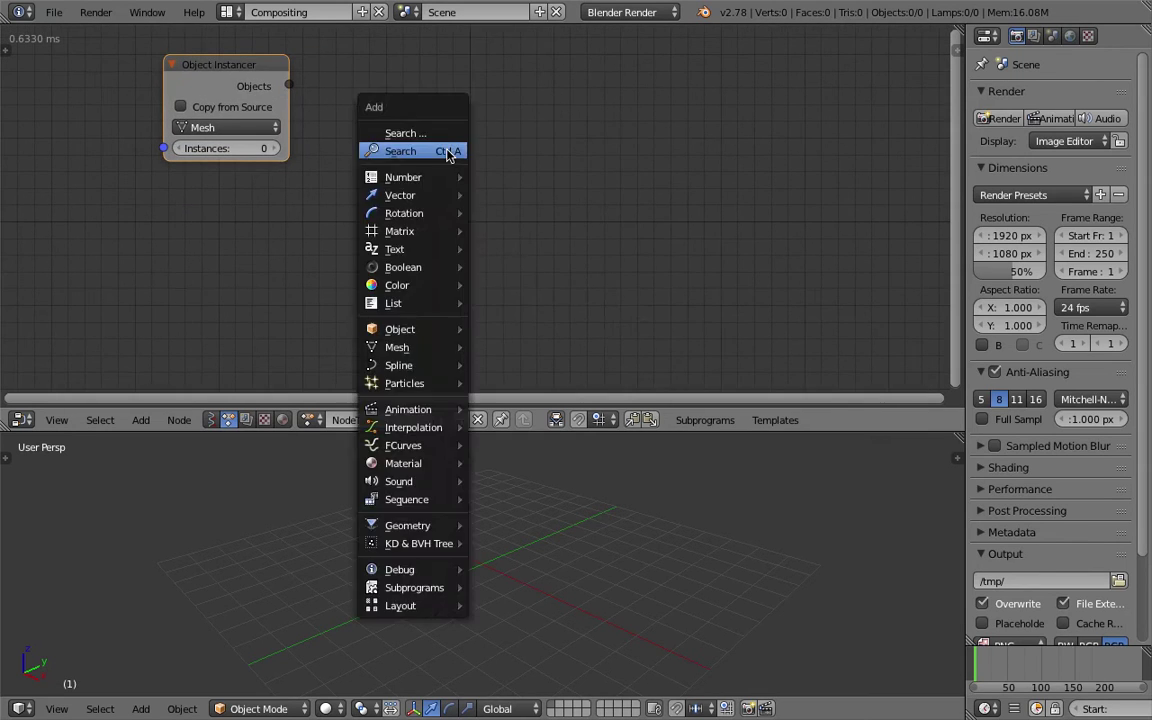
left_click(445, 150)
type("text ob")
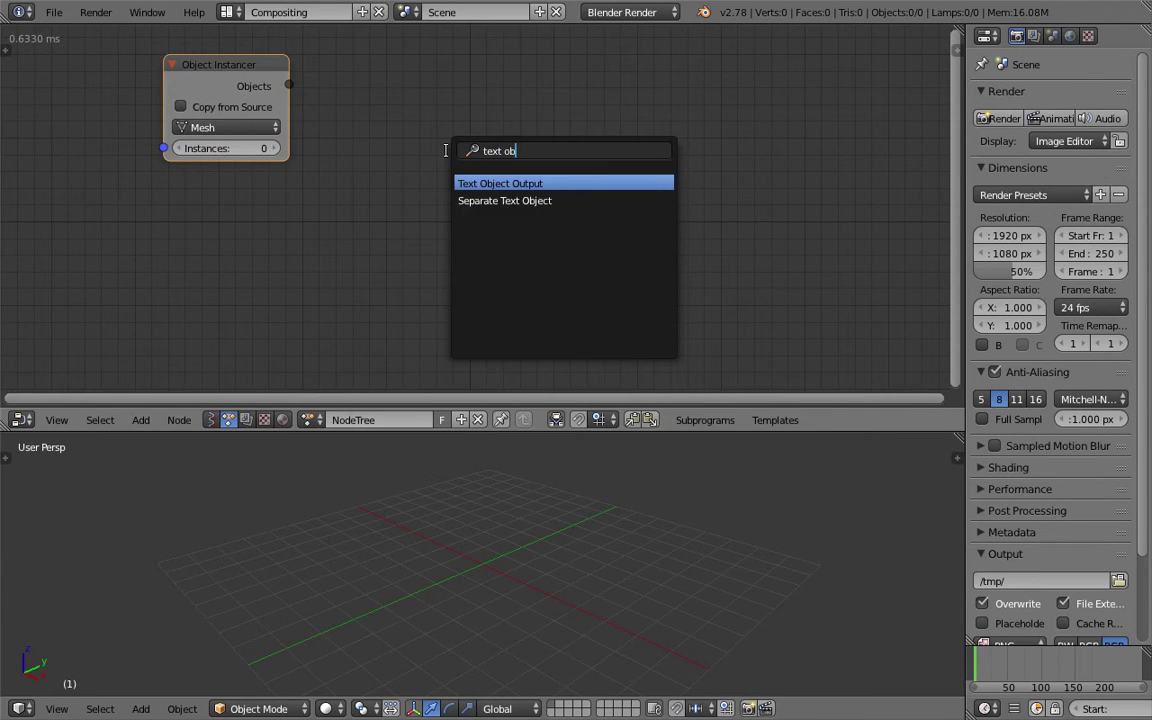
key("Return")
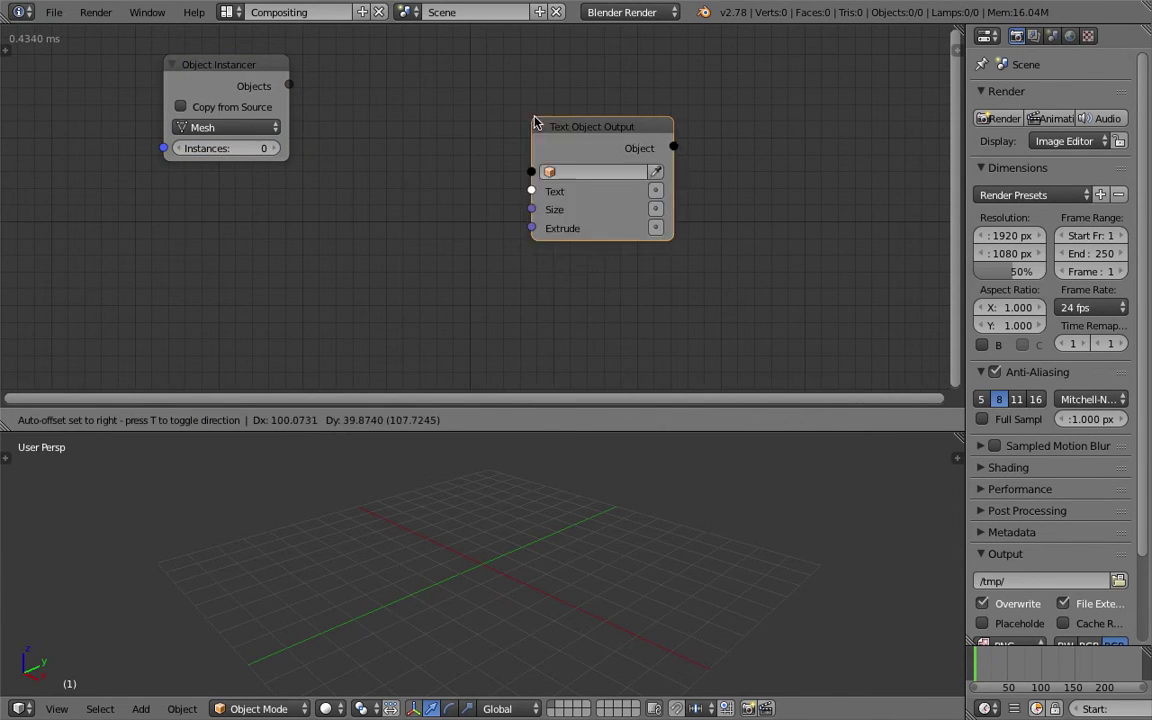
left_click(620, 117)
left_click_drag(620, 117, 662, 125)
Set the Object Instancer's object type to Text and its number of instances to 5.
left_click(240, 127)
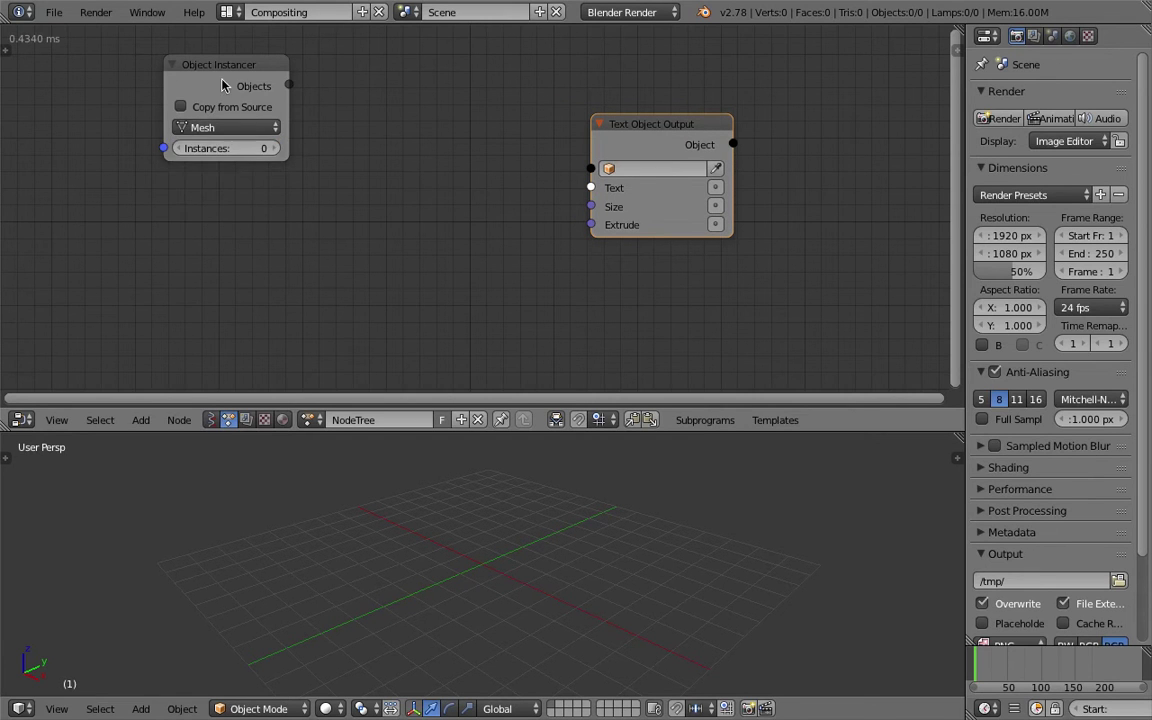
left_click(241, 132)
left_click(239, 165)
left_click_drag(211, 68, 233, 84)
key("ctrl+z")
left_click_drag(634, 133, 576, 200)
left_click(275, 166)
left_click(275, 170)
left_click(275, 170)
left_click(276, 172)
left_click(277, 171)
Select a text instance at the grid's origin and move the Text Object Output node farther from the Object Instancer.
middle_click_drag(528, 560, 461, 442)
scroll(556, 596, "up", 2)
right_click(547, 583)
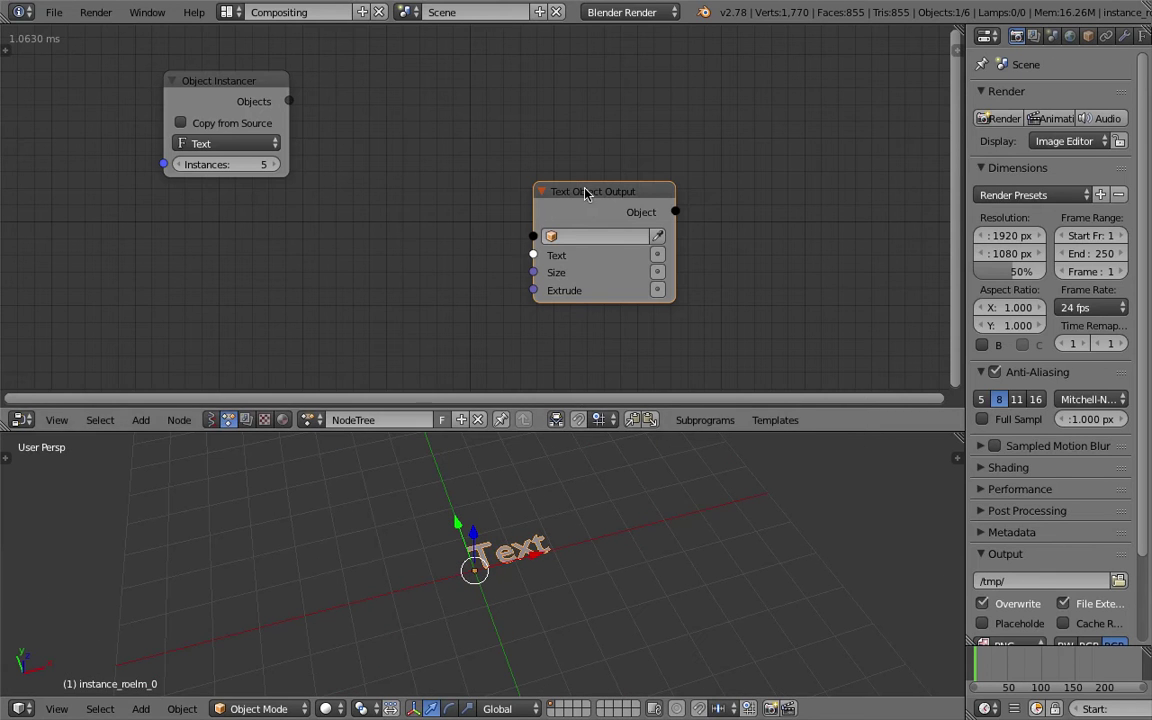
left_click_drag(585, 194, 704, 175)
Examine the overlapping text instances in the 3D viewport from different angles and distances.
left_click(373, 488)
left_click(585, 472)
left_click(635, 596)
scroll(380, 627, "down", 2)
middle_click_drag(360, 591, 339, 616)
scroll(343, 624, "down", 2)
middle_click_drag(337, 572, 342, 626, "shift")
left_click(352, 504)
left_click(412, 499)
left_click(605, 470)
scroll(640, 616, "down", 2)
middle_click_drag(556, 608, 534, 570)
Save the project to the Desktop as AN_Ascii_Art_Basic_001, and save over the file once more.
key("ctrl+s")
left_click(339, 84)
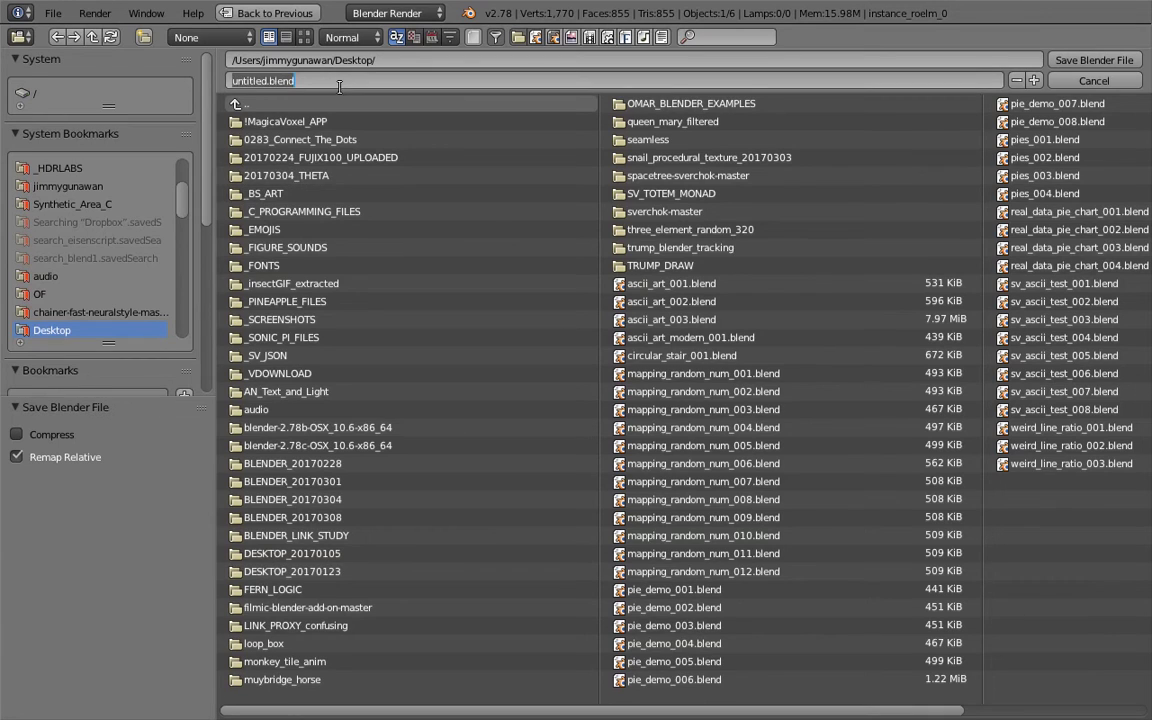
type("AN_Ascii_Art_")
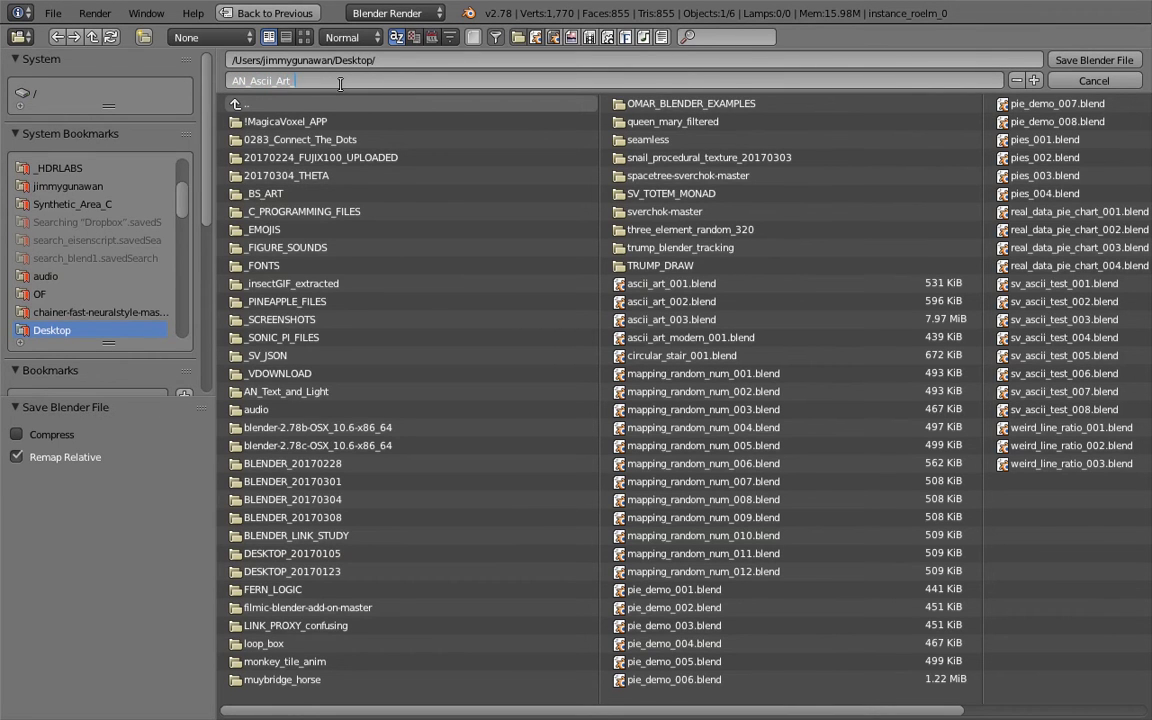
type("Basic_001")
key("Return")
key("Return")
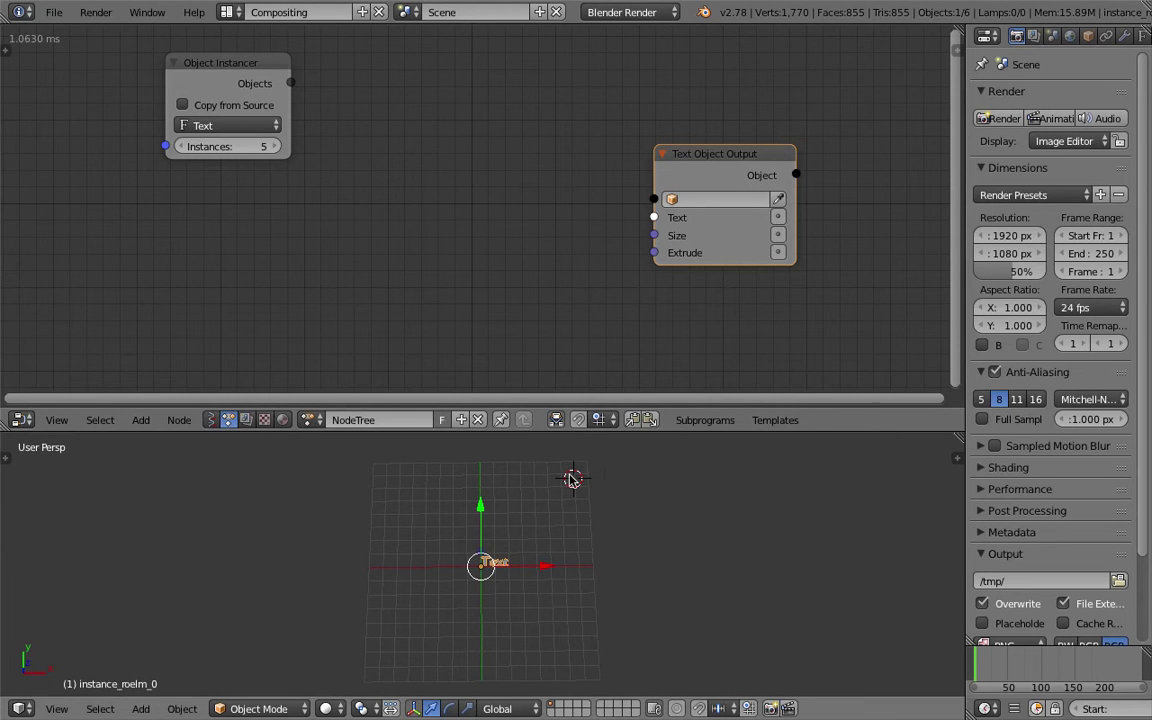
key("ctrl+s")
left_click(341, 174)
Add a Grid Mesh node, place it below and to the left of the Object Instancer, and save the file.
key("shift+a")
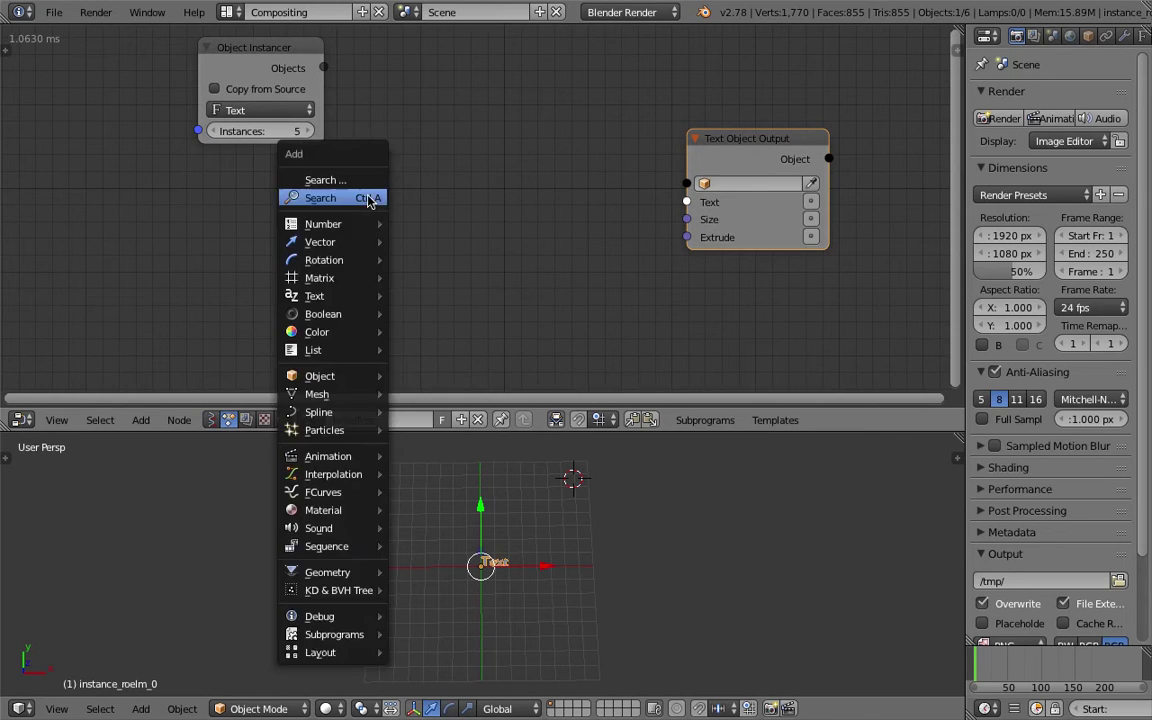
left_click(369, 199)
type("pla")
key("BackSpace")
key("BackSpace")
key("BackSpace")
type("grid")
key("Return")
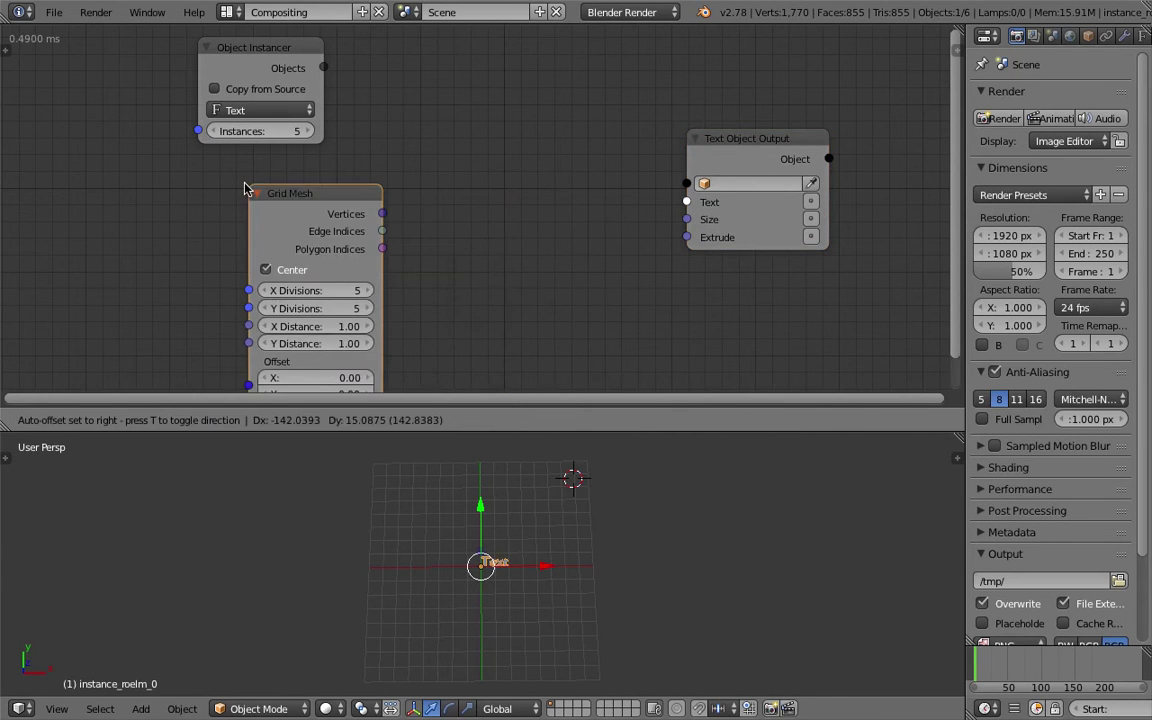
left_click(247, 188)
key("ctrl+s")
key("Return")
scroll(226, 188, "down", 1)
left_click_drag(280, 176, 236, 192)
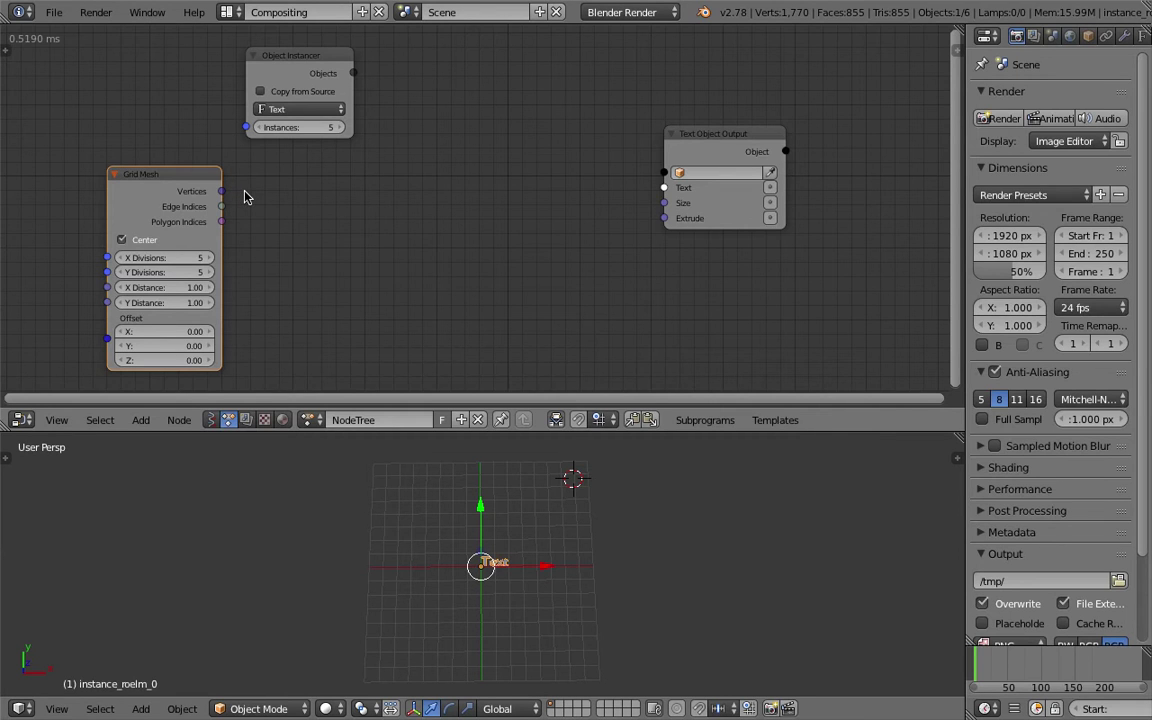
Feed the length of the Grid Mesh's Vertices list into the Object Instancer's Instances and space out the connected nodes.
left_click_drag(221, 191, 247, 131)
left_click_drag(282, 69, 368, 64)
left_click_drag(239, 122, 270, 103)
scroll(268, 105, "up", 2)
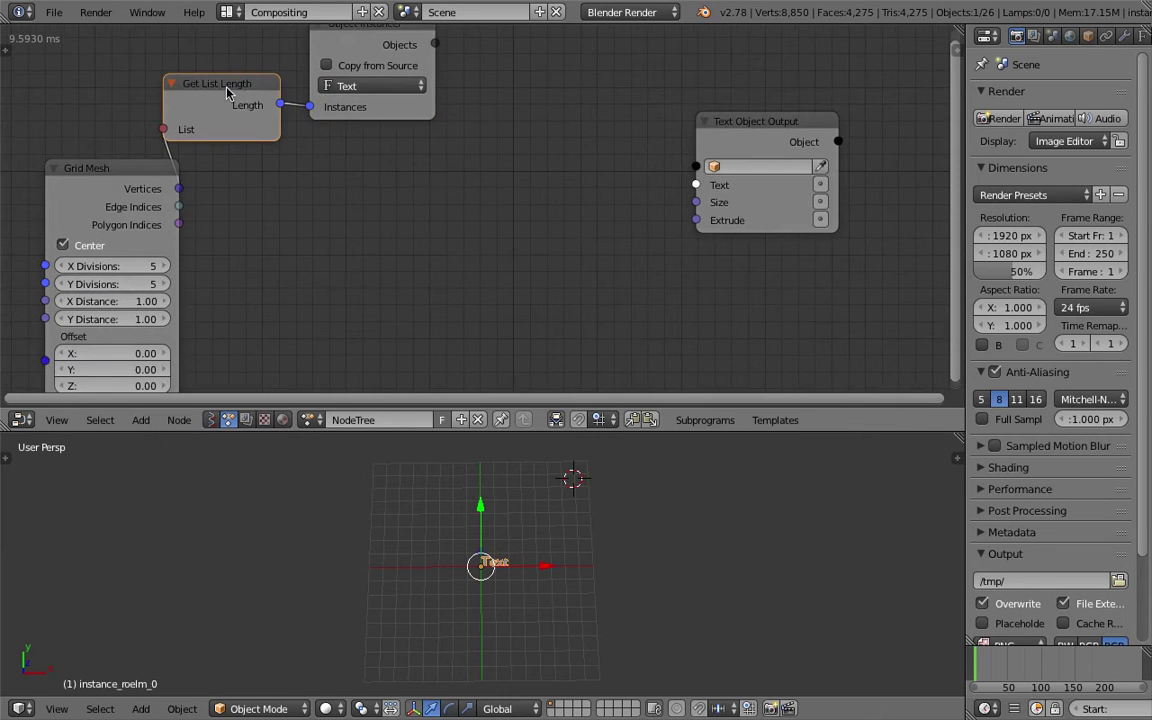
scroll(258, 118, "down", 1)
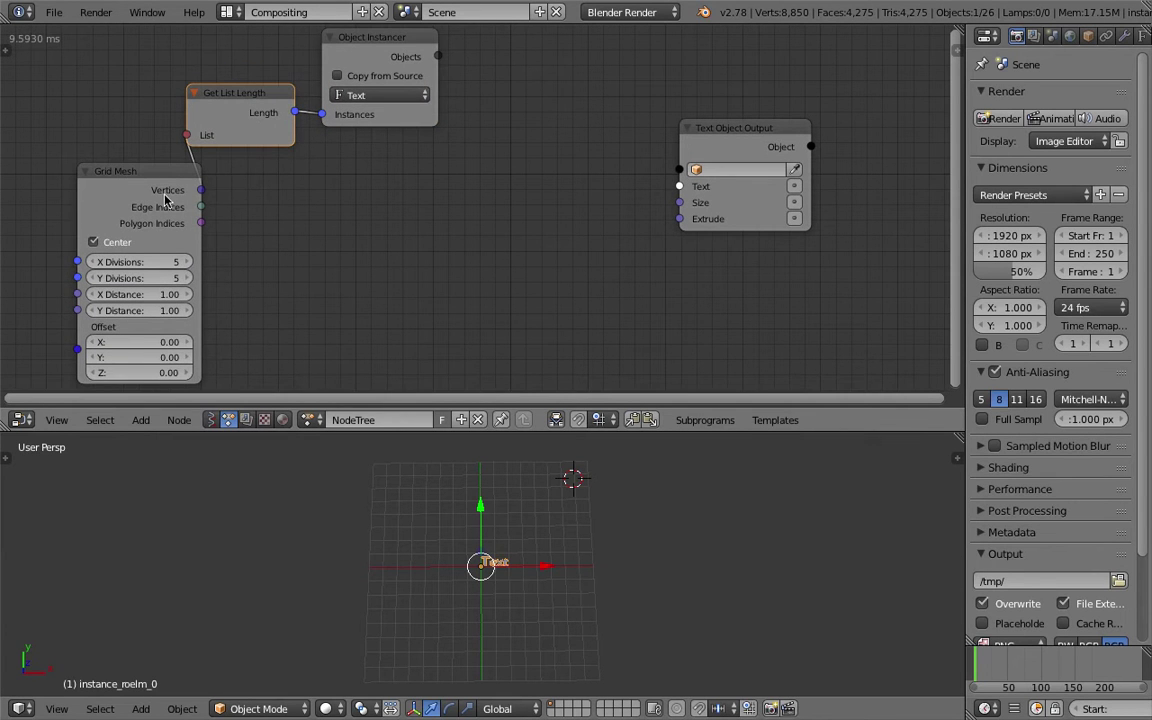
left_click_drag(157, 184, 128, 182)
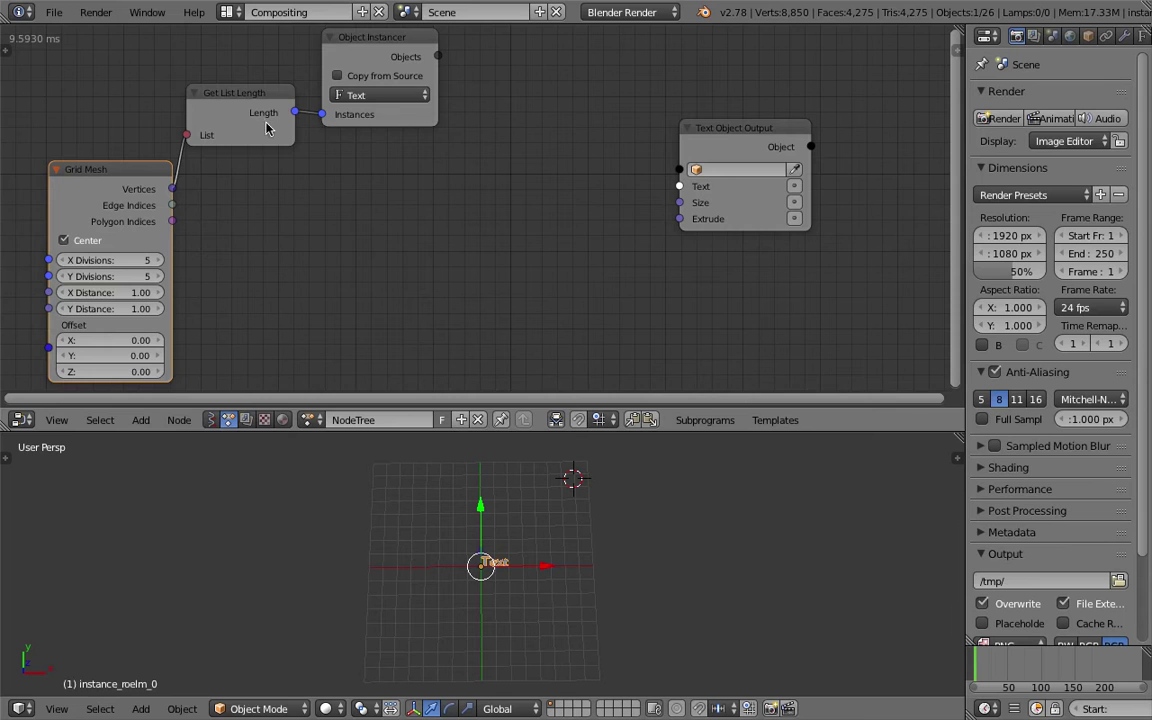
scroll(495, 148, "down", 1)
middle_click_drag(495, 148, 489, 153)
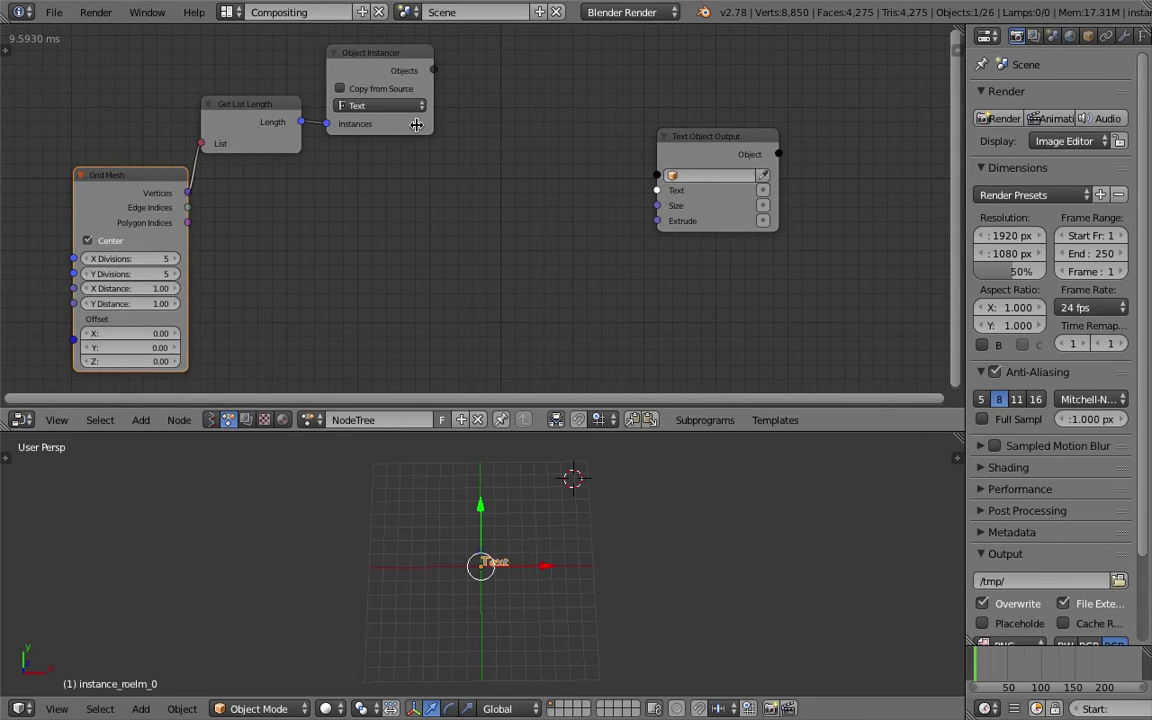
Create a loop through the Object Instancer's Objects, place its nodes to the right, and move Text Object Output below them.
left_click_drag(697, 146, 782, 148)
left_click(400, 54)
key("w")
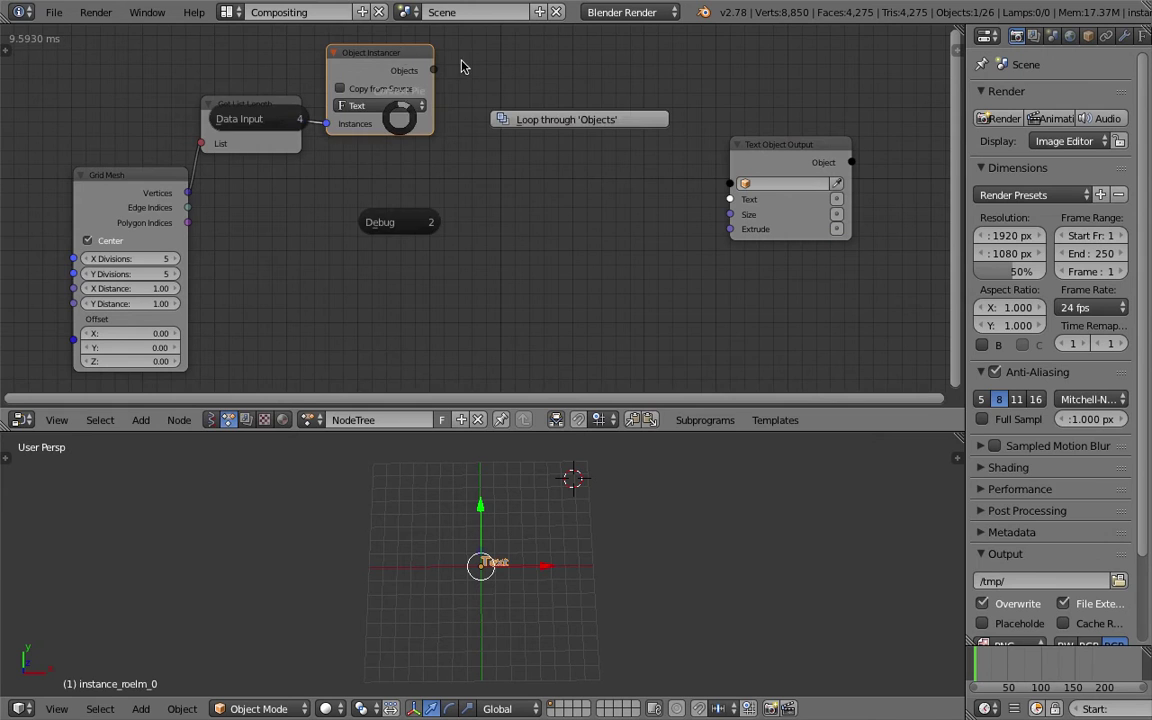
left_click(541, 114)
left_click(684, 63)
left_click_drag(822, 146, 526, 266)
Add a Vector iterator to My Loop and connect the Grid Mesh's Vertices to its Vector List input.
middle_click_drag(580, 135, 549, 122)
left_click(665, 124)
type("vector")
key("Return")
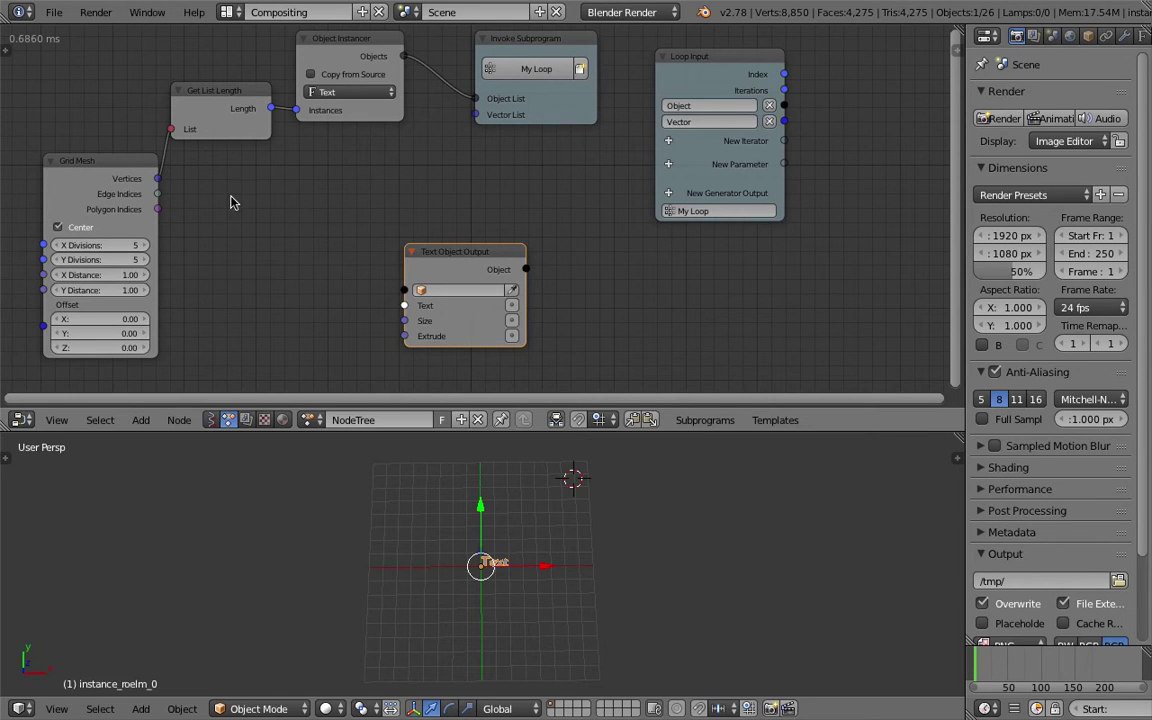
left_click_drag(122, 173, 476, 114)
Move the Text Object Output node well to the right of the Loop Input node and save the file.
left_click(494, 250)
scroll(482, 251, "down", 2)
middle_click_drag(480, 251, 332, 234)
left_click_drag(345, 243, 902, 129)
middle_click_drag(833, 141, 685, 170)
key("ctrl+s")
left_click(684, 167)
left_click_drag(808, 150, 928, 153)
key("ctrl+a")
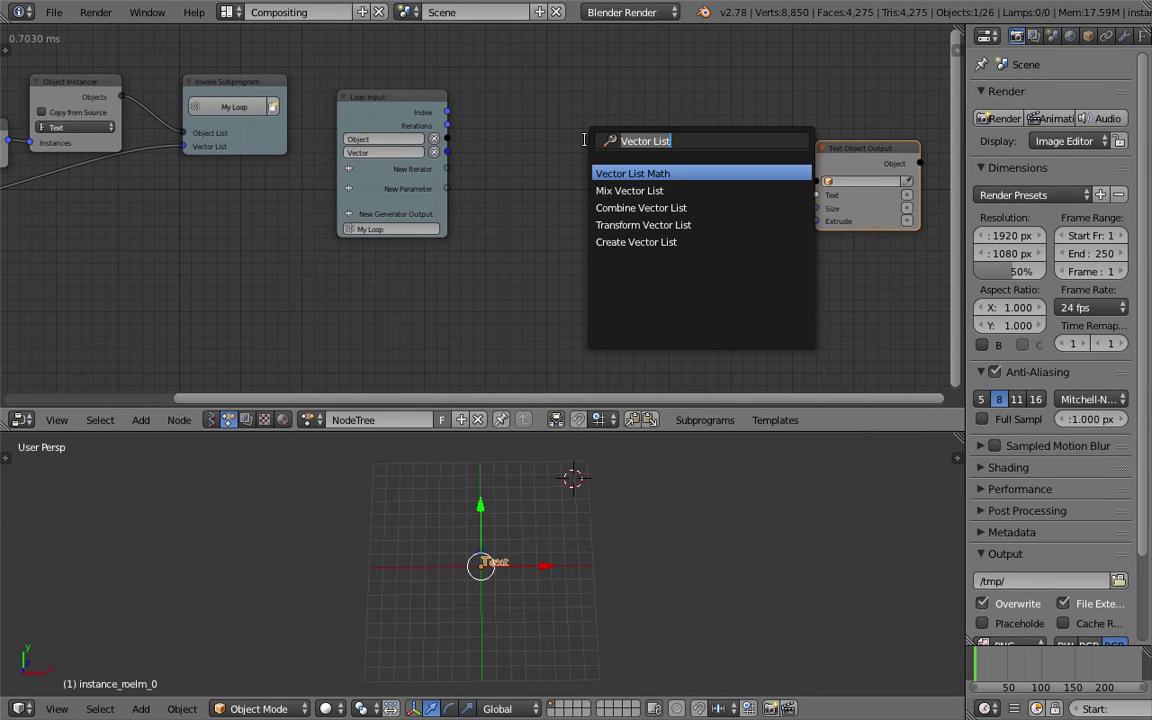
key("Escape")
left_click_drag(912, 161, 820, 149)
left_click_drag(820, 149, 737, 143)
middle_click_drag(547, 181, 653, 180)
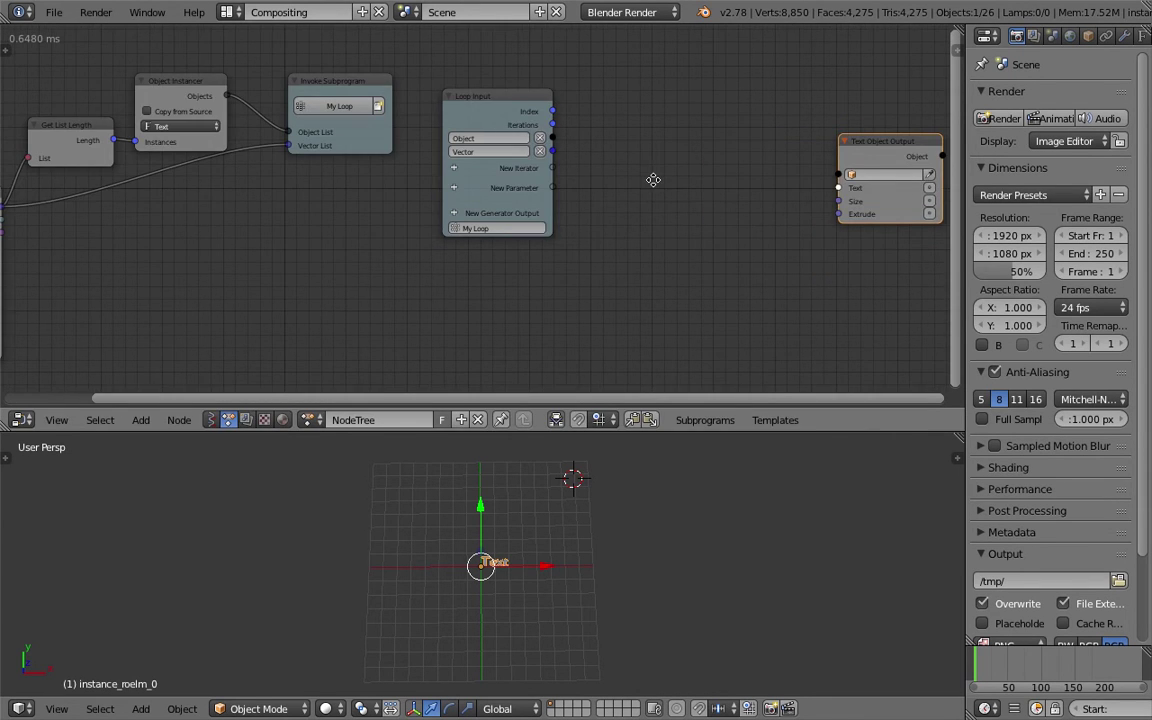
scroll(600, 173, "down", 1)
left_click_drag(547, 146, 812, 190)
left_click_drag(851, 151, 814, 156)
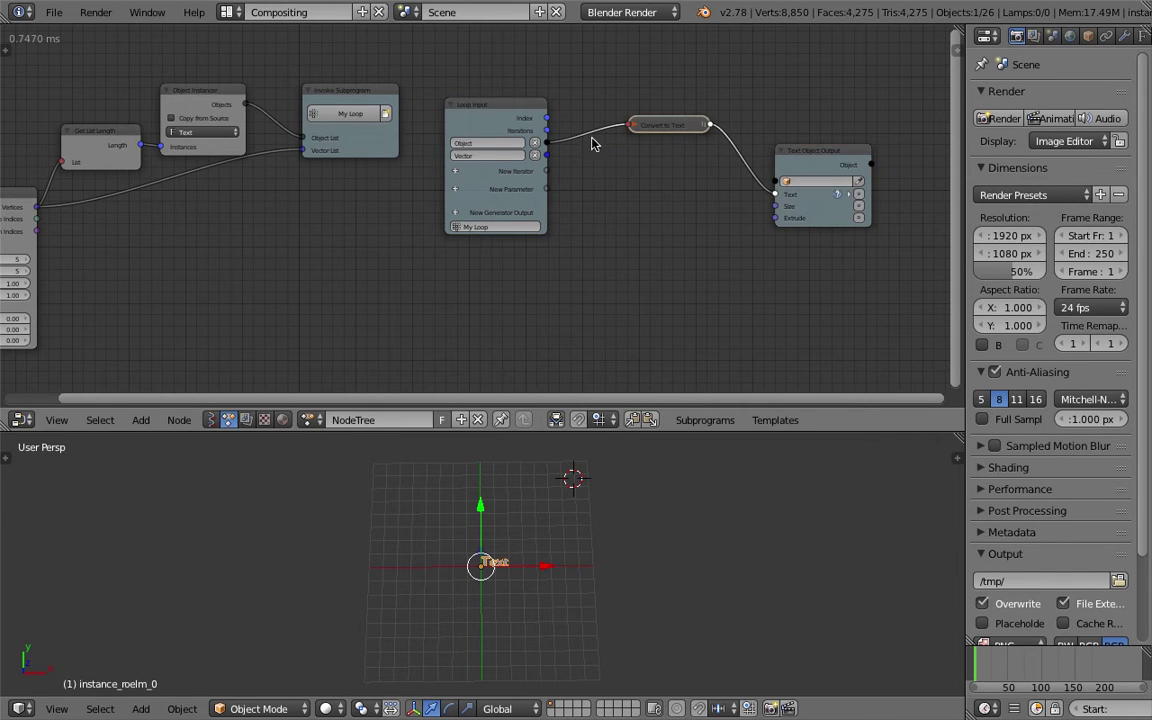
key("x")
Connect the Loop Input's Object to the Text Object Output's Object input and set its Text to @.
left_click_drag(547, 142, 783, 149)
scroll(797, 163, "up", 1)
scroll(762, 197, "up", 4)
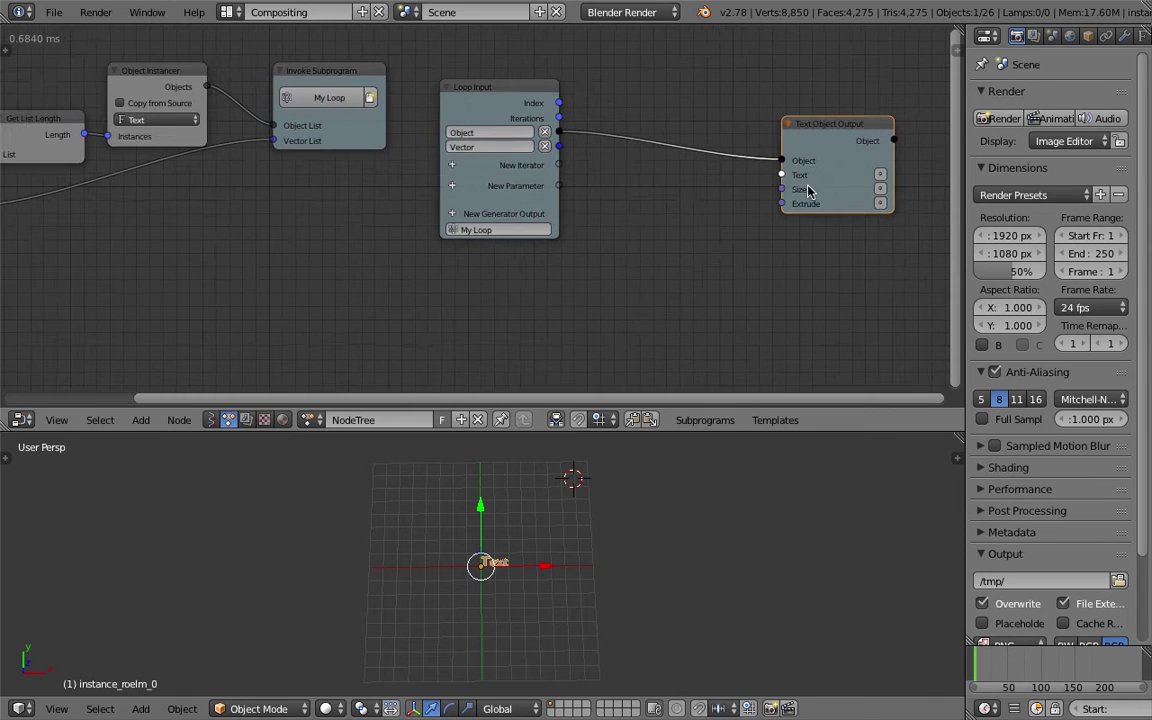
middle_click_drag(644, 214, 550, 202)
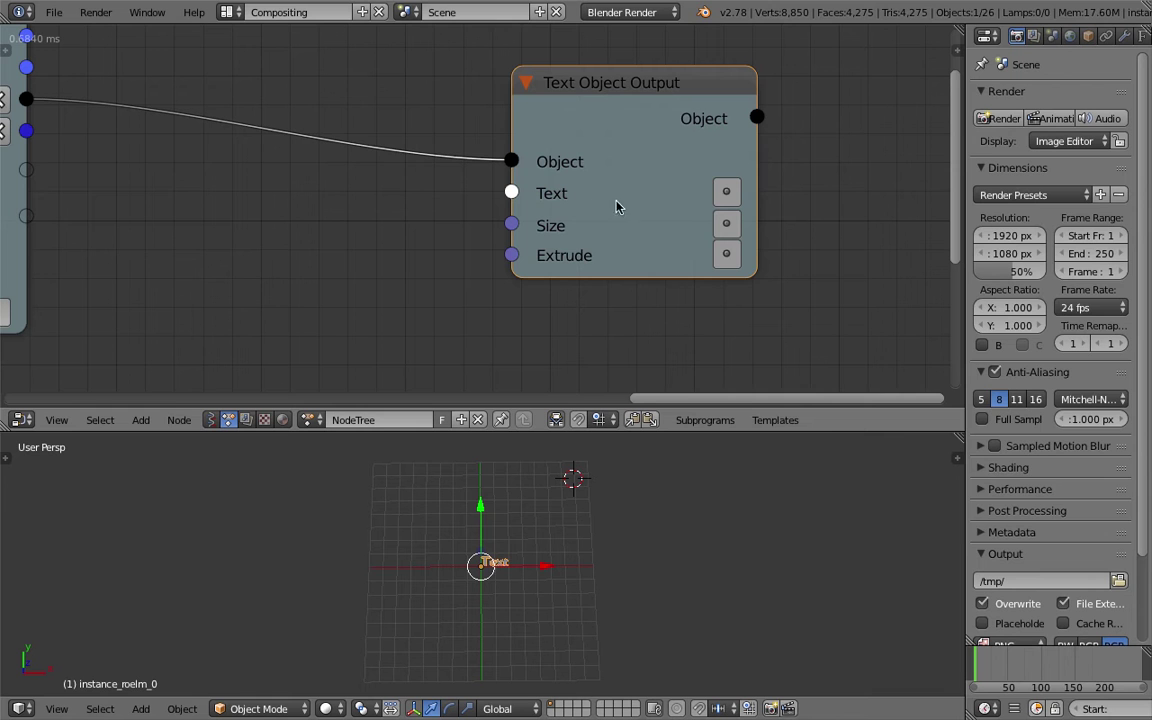
left_click(598, 194)
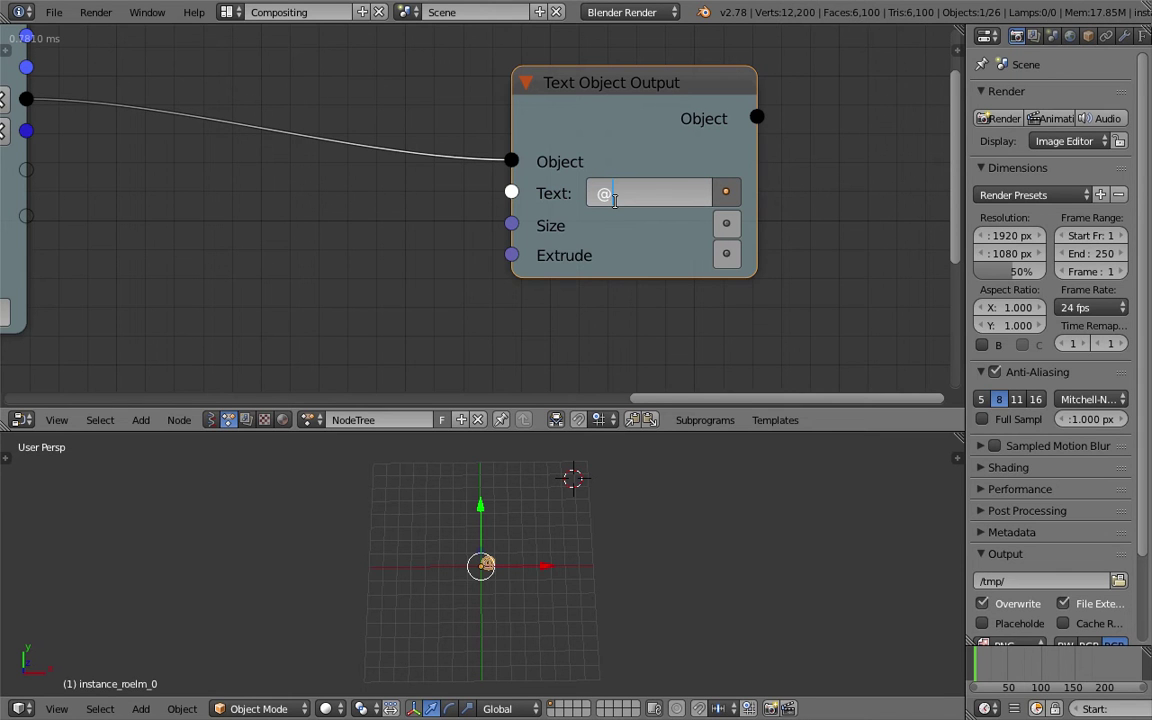
key("Return")
Add an Object Transforms Output node to the right of Text Object Output and enable its X, Y and Z location.
scroll(553, 504, "down", 1)
scroll(490, 285, "down", 2)
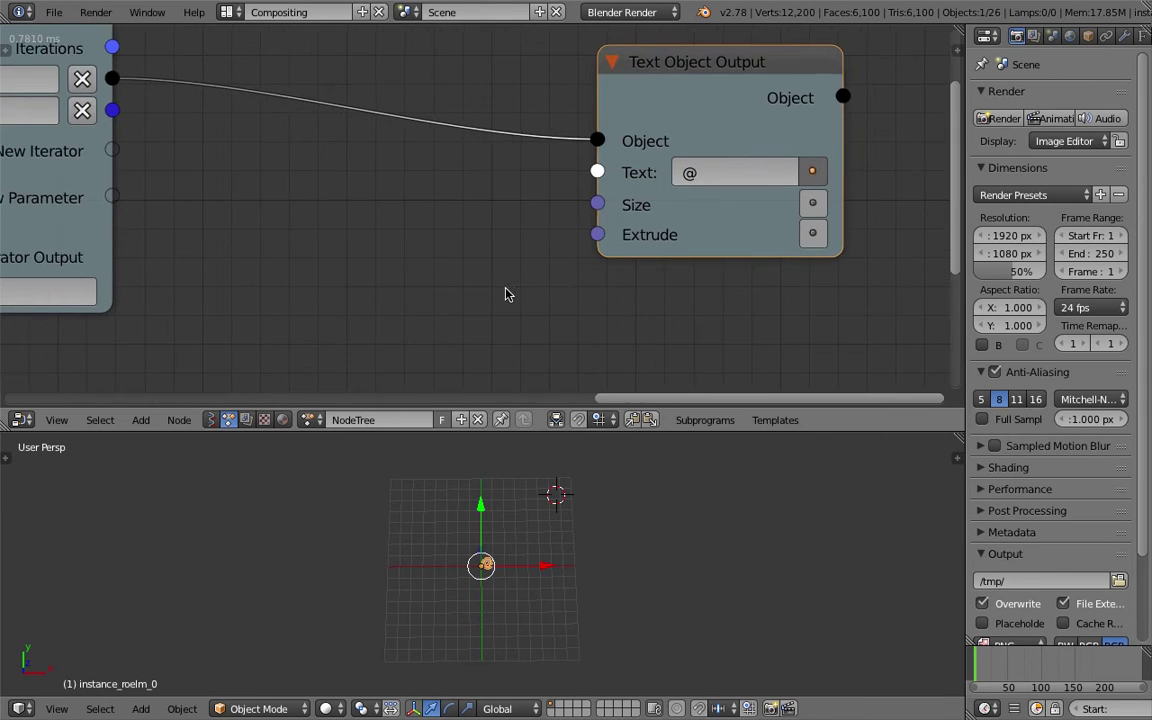
scroll(487, 284, "down", 1)
scroll(469, 171, "down", 1)
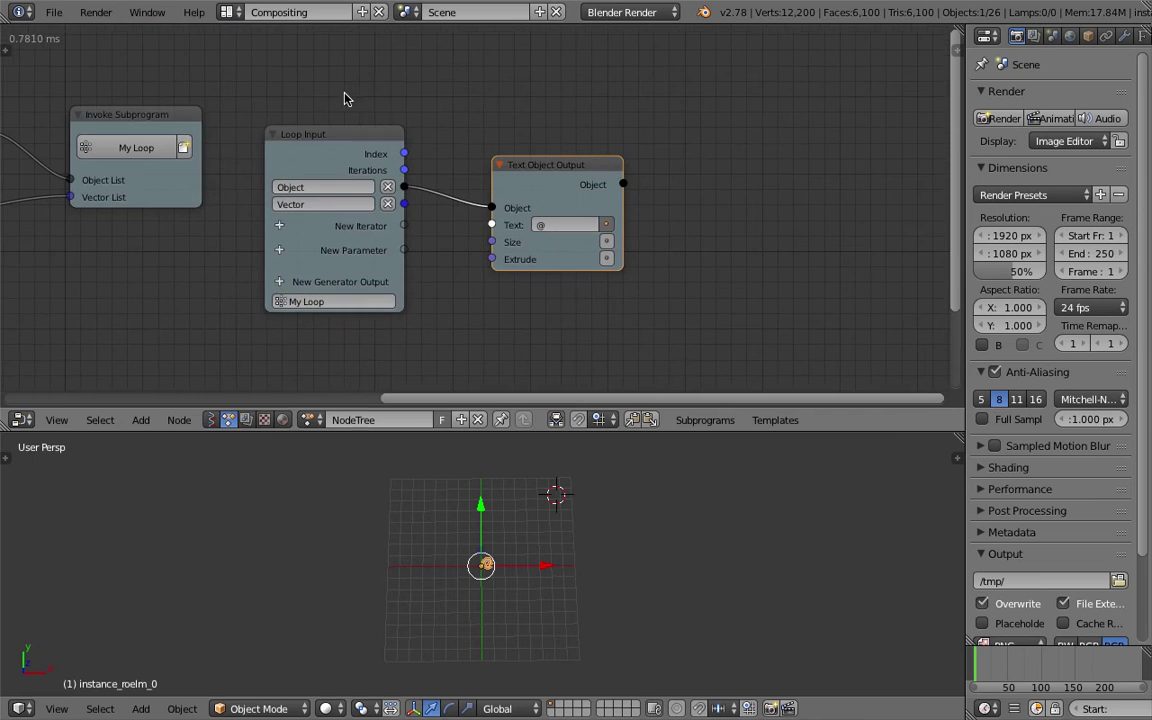
middle_click_drag(846, 169, 835, 126)
key("ctrl+a")
type("object tr")
key("Down")
key("Down")
key("Return")
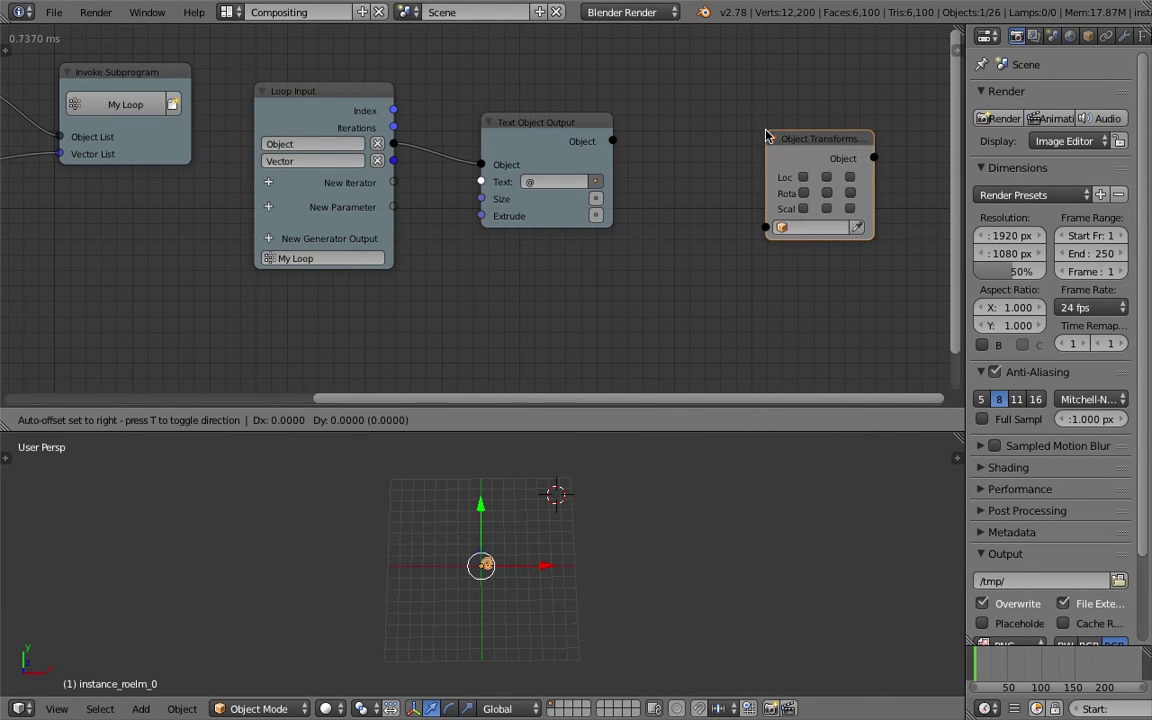
left_click(684, 120)
left_click(717, 160)
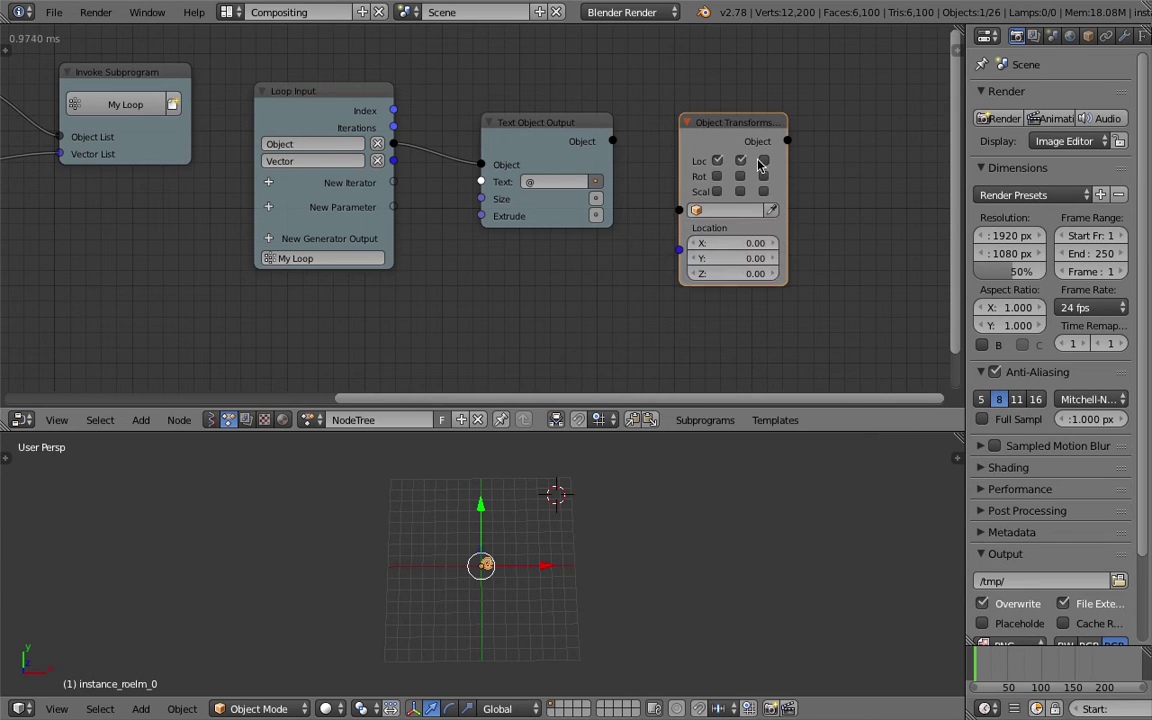
Connect Text Object Output's Object and the loop's Vector to the Object Transforms node's Object and Location inputs, then save.
left_click_drag(612, 141, 679, 211)
scroll(610, 235, "down", 2)
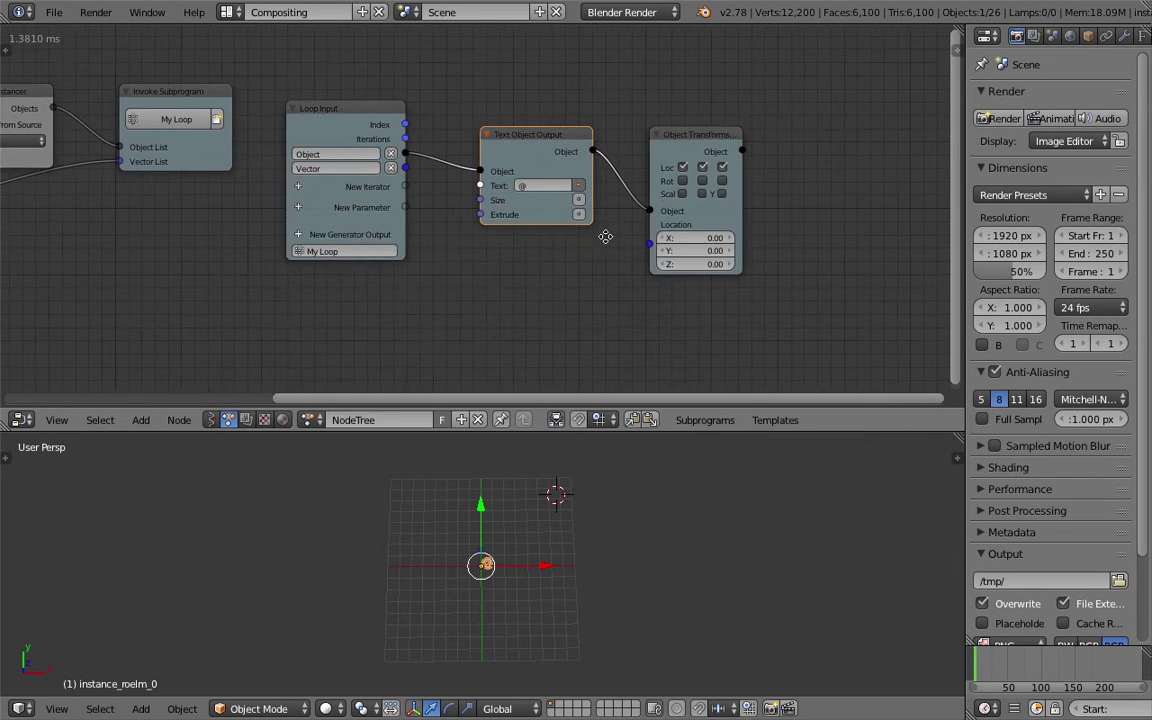
middle_click_drag(604, 237, 670, 227)
left_click_drag(473, 157, 718, 233)
left_click_drag(618, 127, 634, 89)
key("ctrl+s")
left_click(634, 89)
Show the grid of @ characters from the top in the 3D viewport and save the file.
scroll(497, 583, "up", 5)
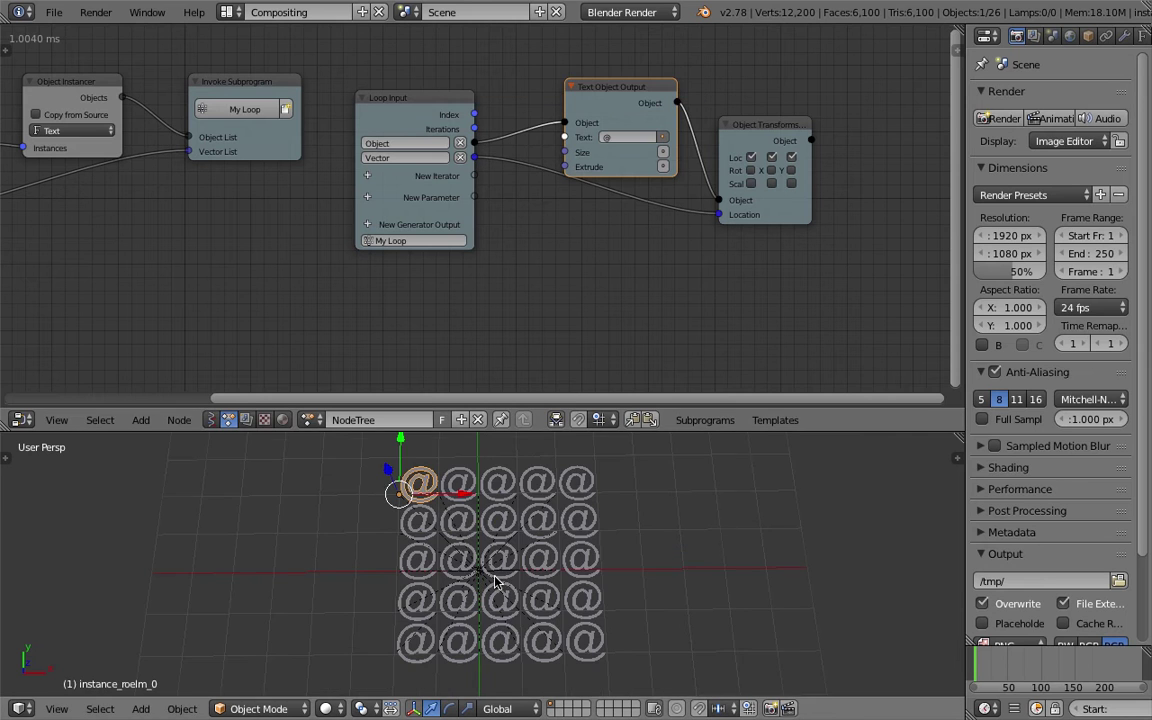
left_click(57, 709)
left_click(78, 624)
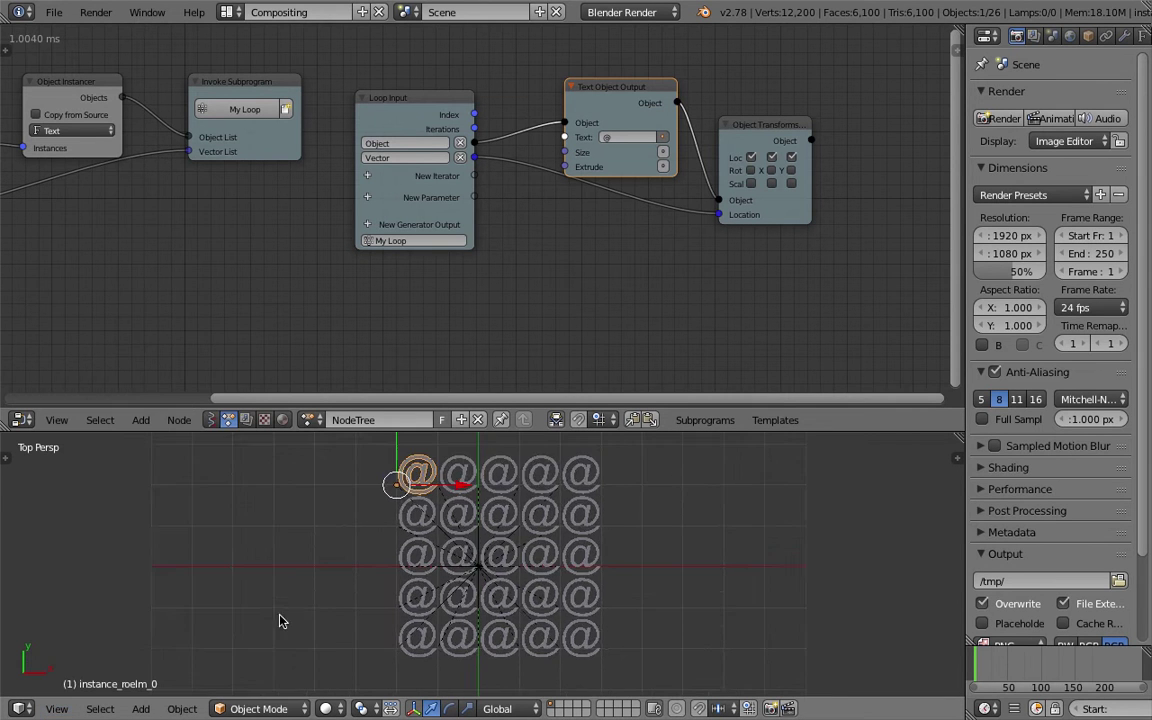
key("ctrl+s")
left_click(403, 598)
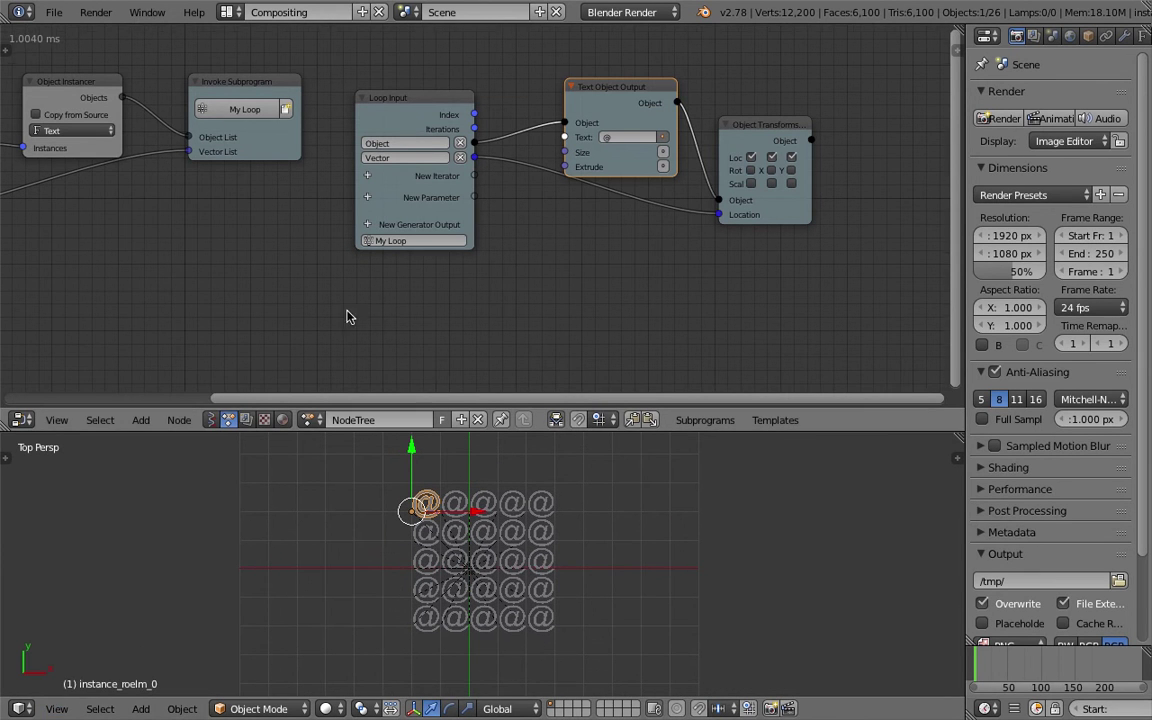
Widen the node editor and 3D viewport to nearly the full window width, frame the whole node tree, and save.
key("Home")
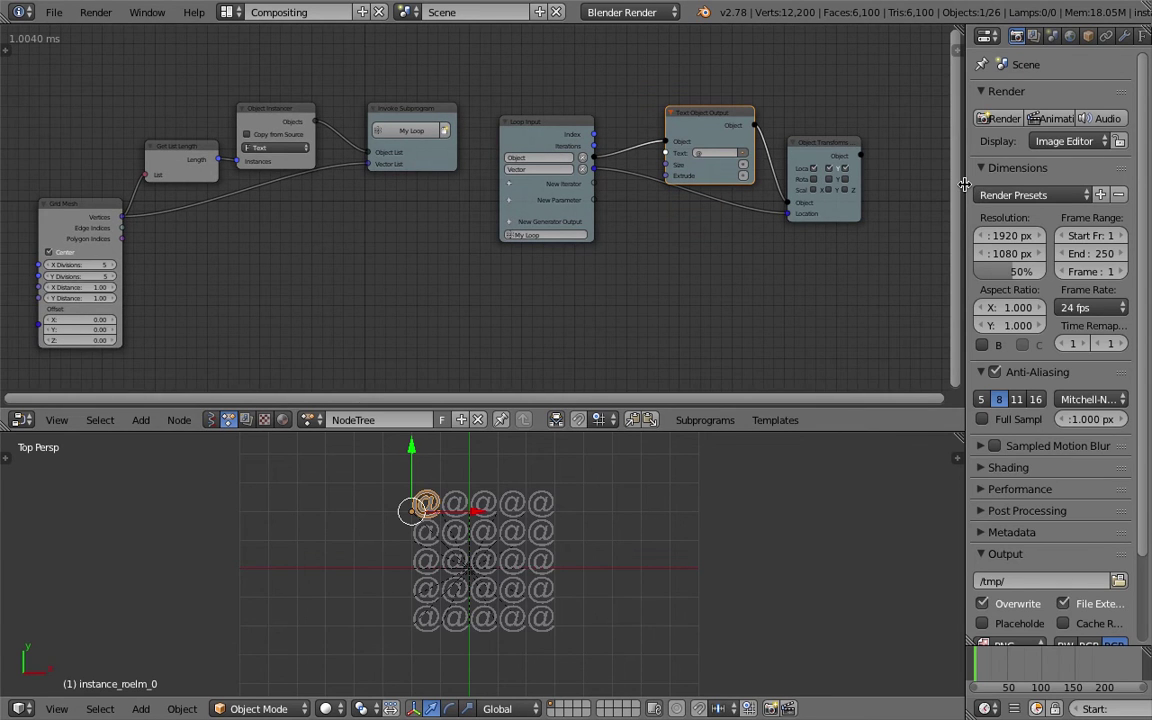
left_click_drag(966, 178, 1043, 178)
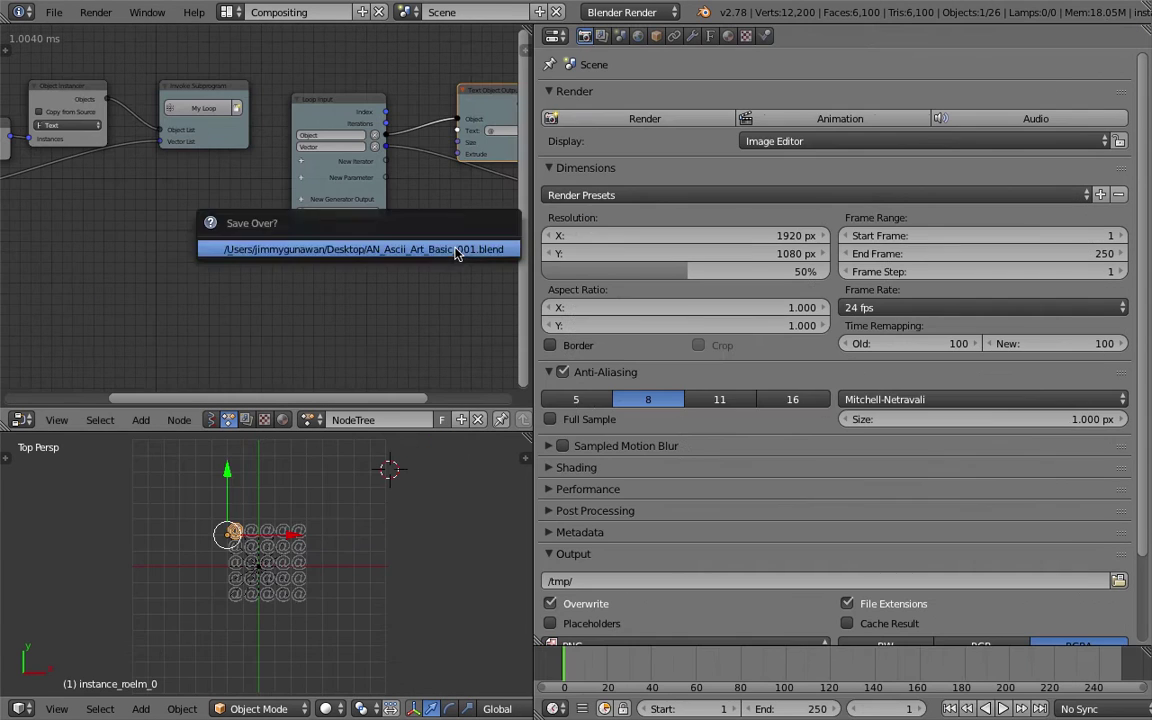
left_click(456, 249)
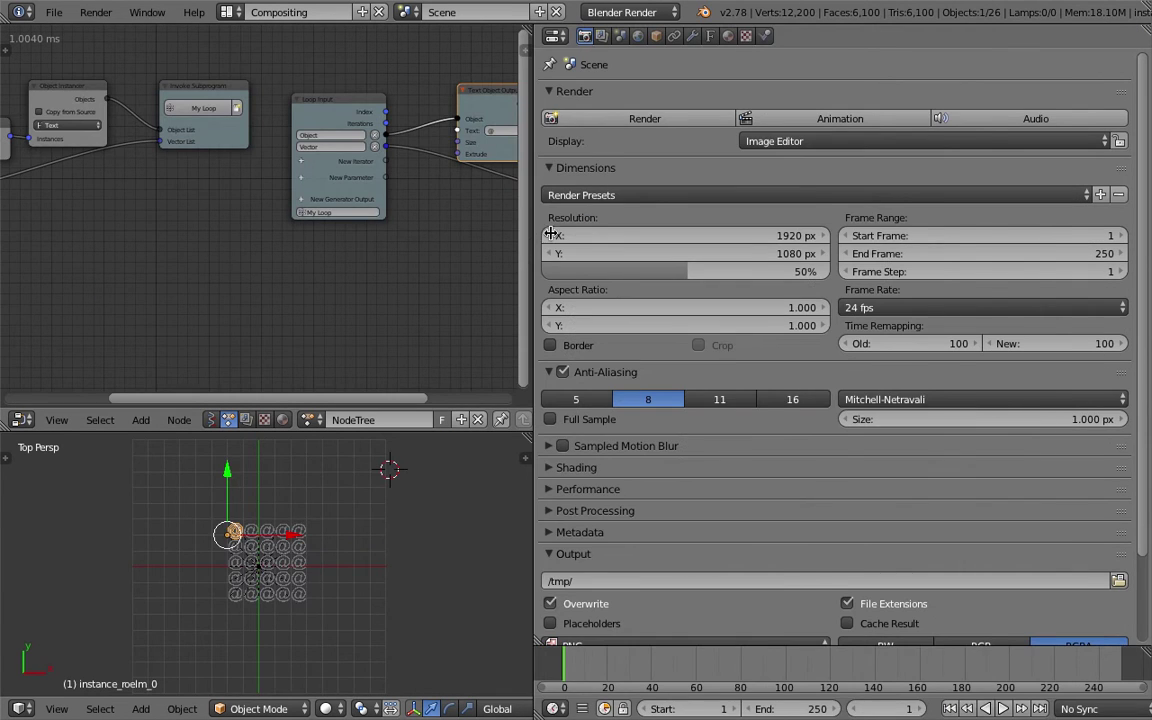
key("Home")
left_click_drag(532, 250, 1148, 252)
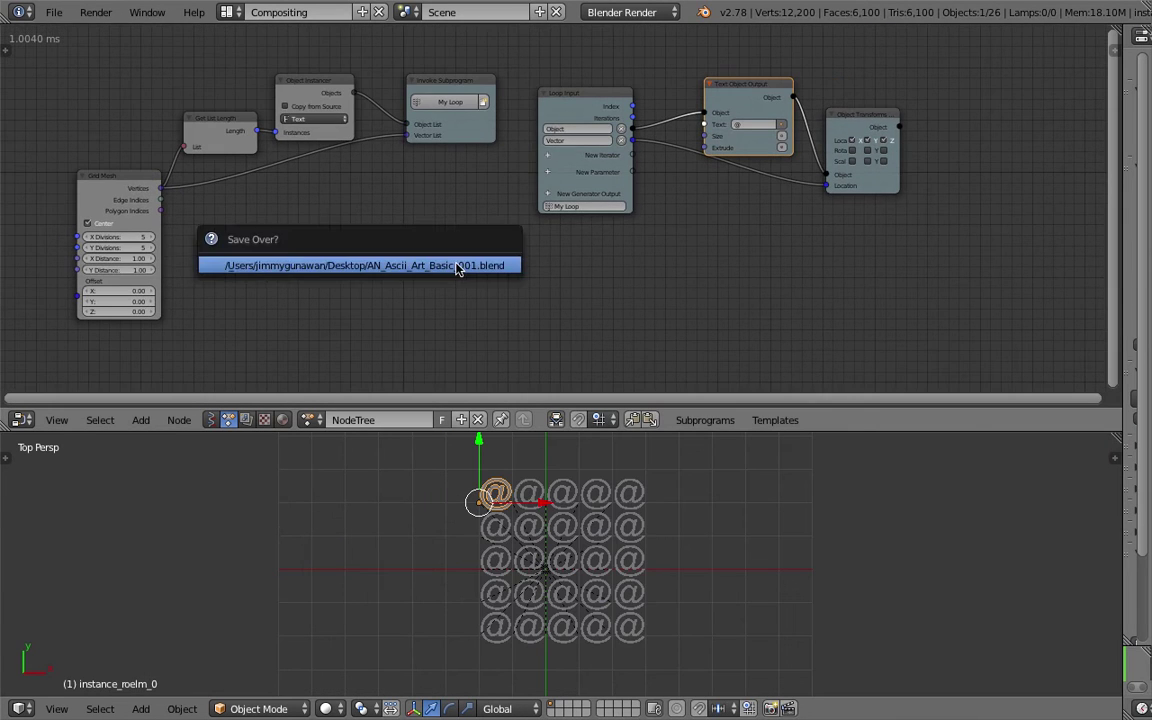
left_click(366, 264)
Spread the Grid Mesh, Get List Length and Object Instancer nodes farther apart and save the file.
left_click_drag(98, 195, 35, 214)
left_click_drag(226, 131, 190, 98)
left_click_drag(301, 87, 274, 71)
key("ctrl+s")
left_click(284, 70)
middle_click_drag(323, 173, 417, 189)
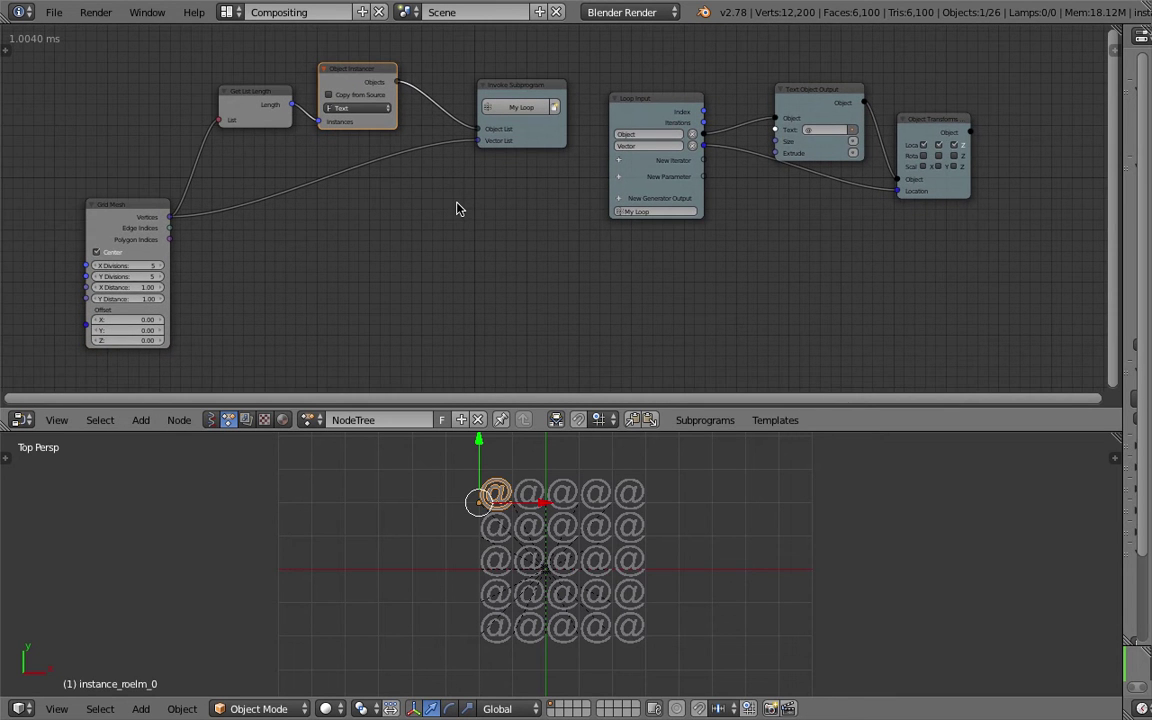
middle_click_drag(263, 247, 268, 221)
key("ctrl+s")
left_click(266, 237)
Set the Grid Mesh's X and Y Divisions to 16 and save the file.
left_click_drag(151, 240, 151, 250)
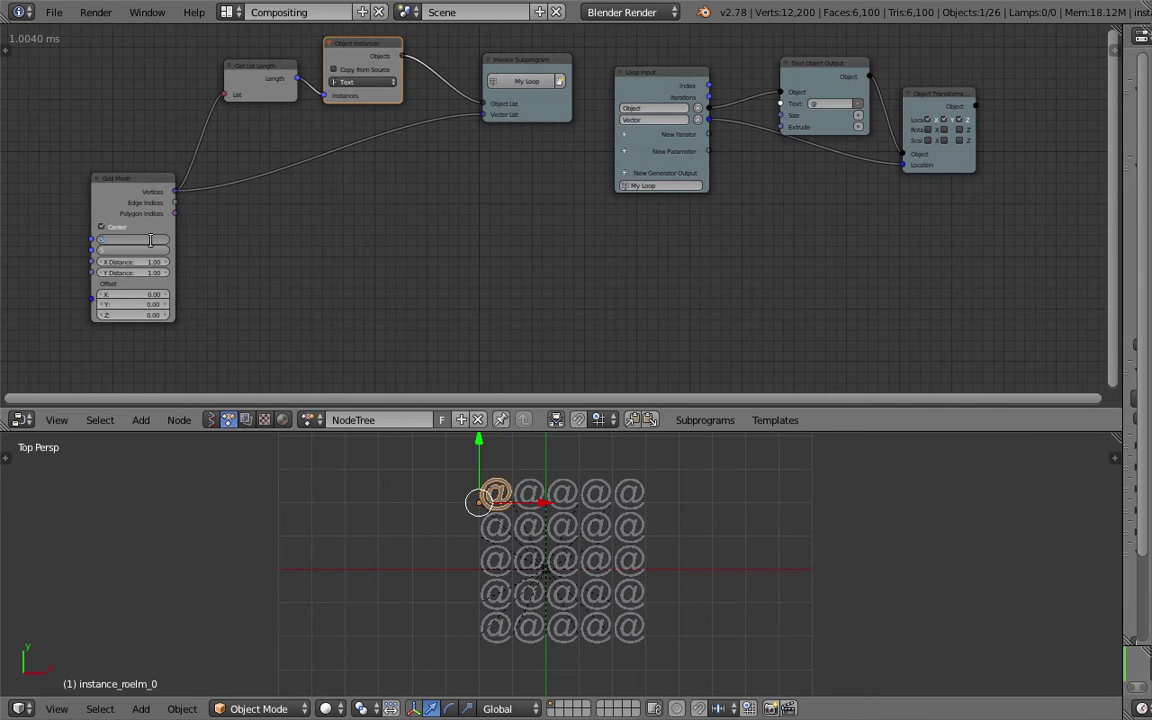
key("Return")
scroll(707, 622, "down", 4)
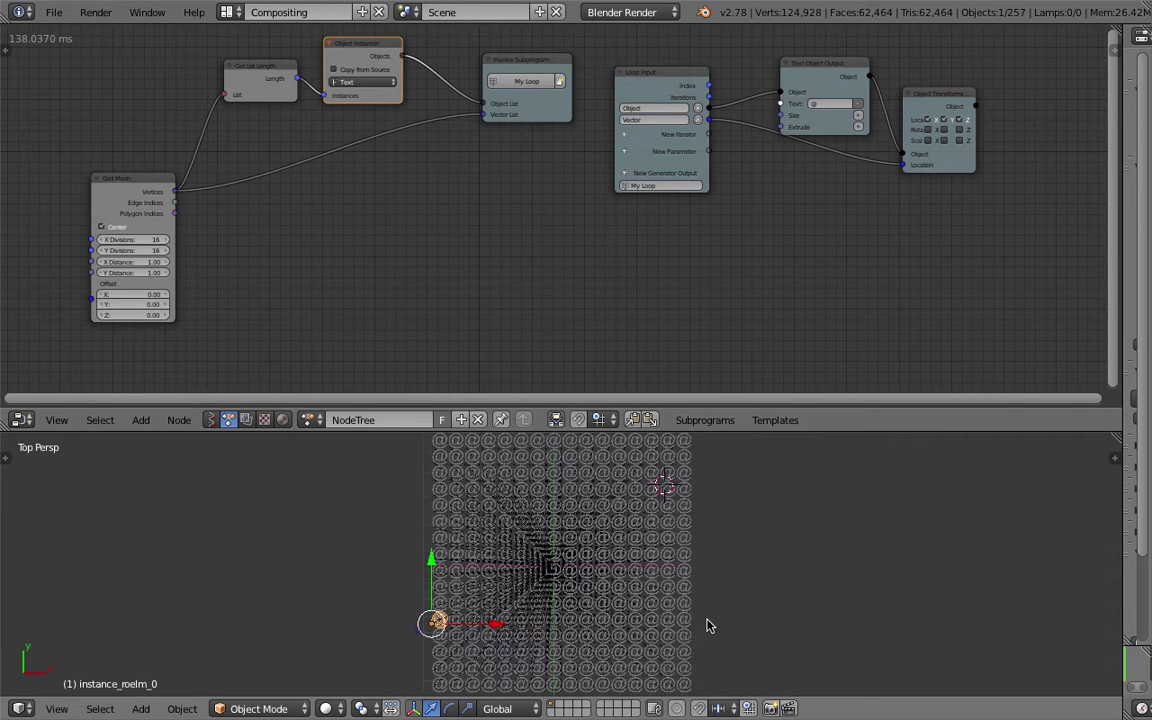
key("ctrl+s")
left_click(708, 618)
Enlarge the 3D viewport's height, place the 3D cursor to the right of the @ grid, and save the file.
scroll(583, 505, "up", 1)
left_click_drag(728, 429, 728, 337)
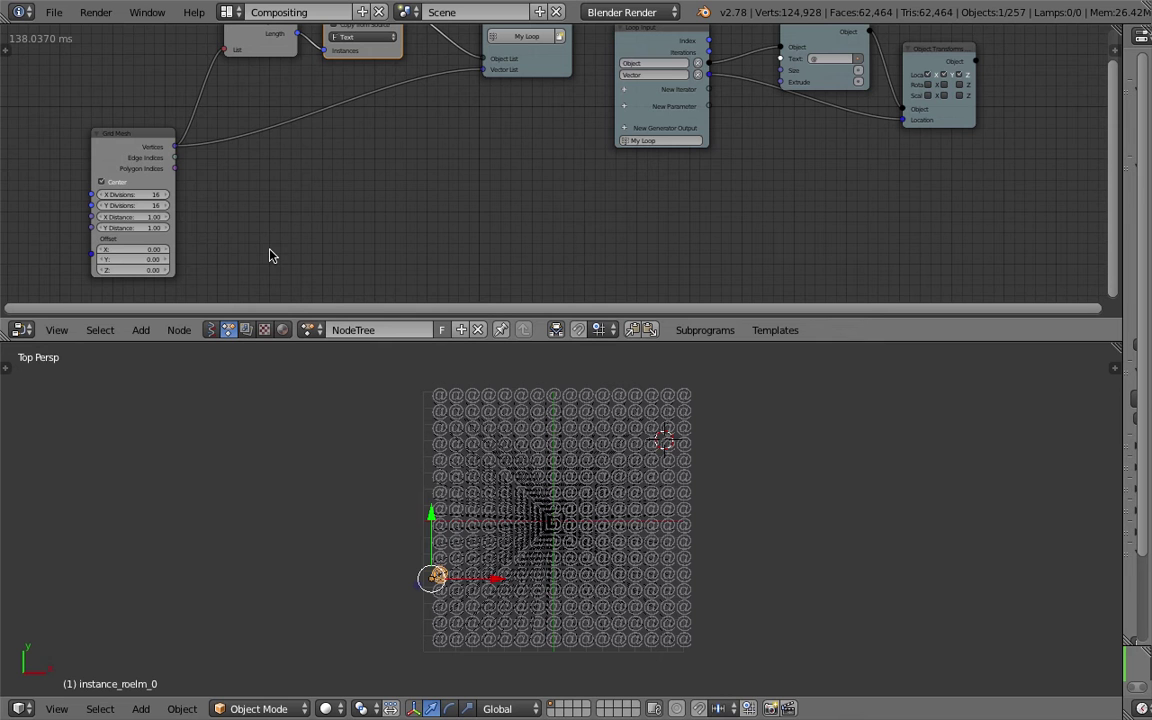
scroll(620, 512, "up", 4)
scroll(689, 526, "down", 4)
middle_click_drag(752, 482, 747, 482, "shift")
left_click(758, 455)
key("ctrl+s")
left_click(755, 444)
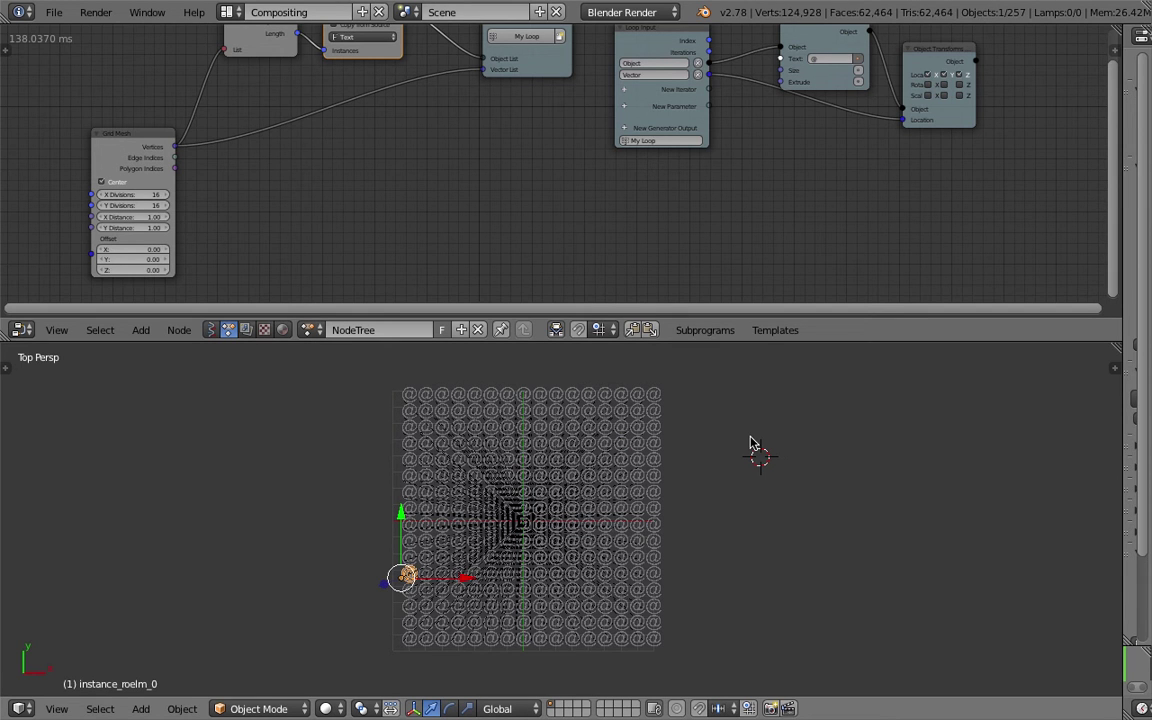
Place the 3D cursor left of the @ grid, move the Object Instancer node up and right, and save the file.
scroll(747, 480, "up", 1)
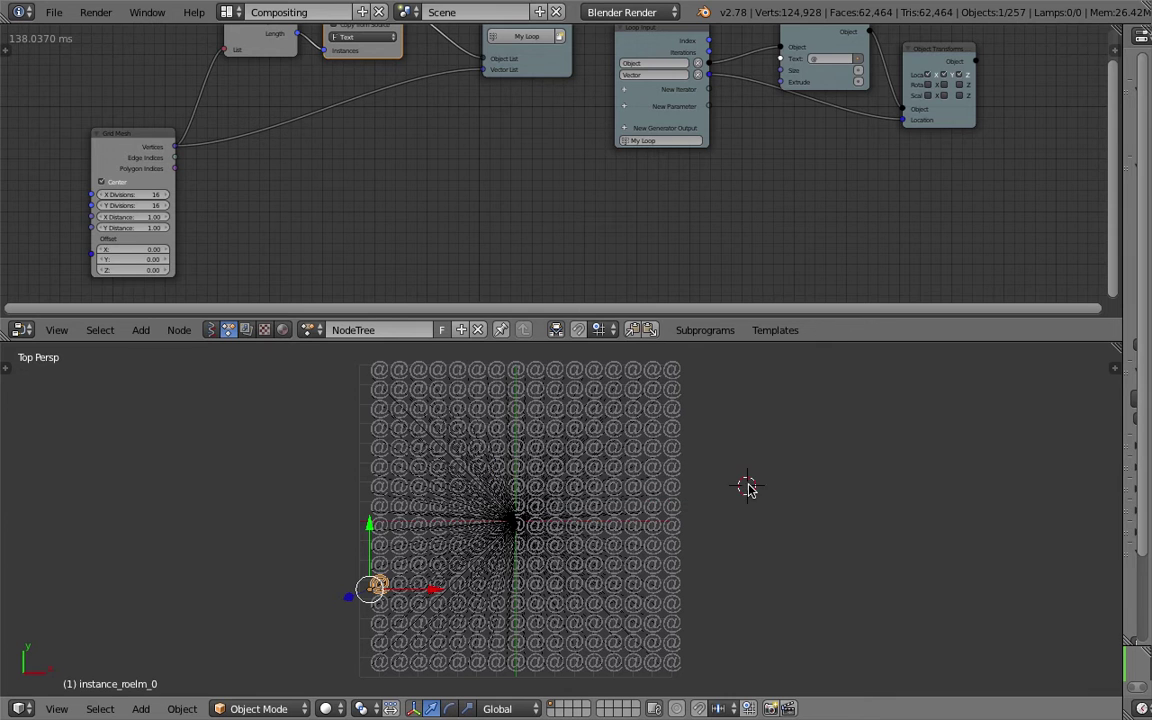
left_click(310, 440)
middle_click_drag(239, 175, 401, 259)
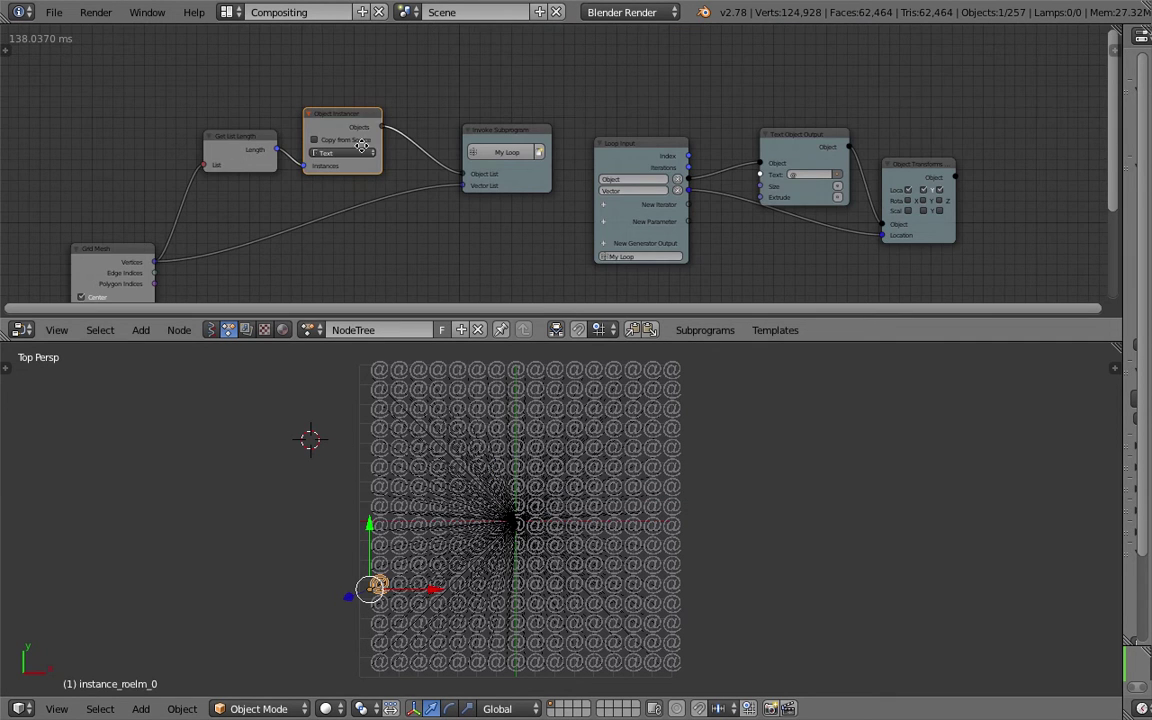
middle_click_drag(361, 146, 374, 160)
scroll(496, 527, "up", 8)
scroll(401, 584, "down", 5)
left_click_drag(373, 141, 381, 111)
key("u")
left_click(380, 229)
scroll(775, 546, "down", 2)
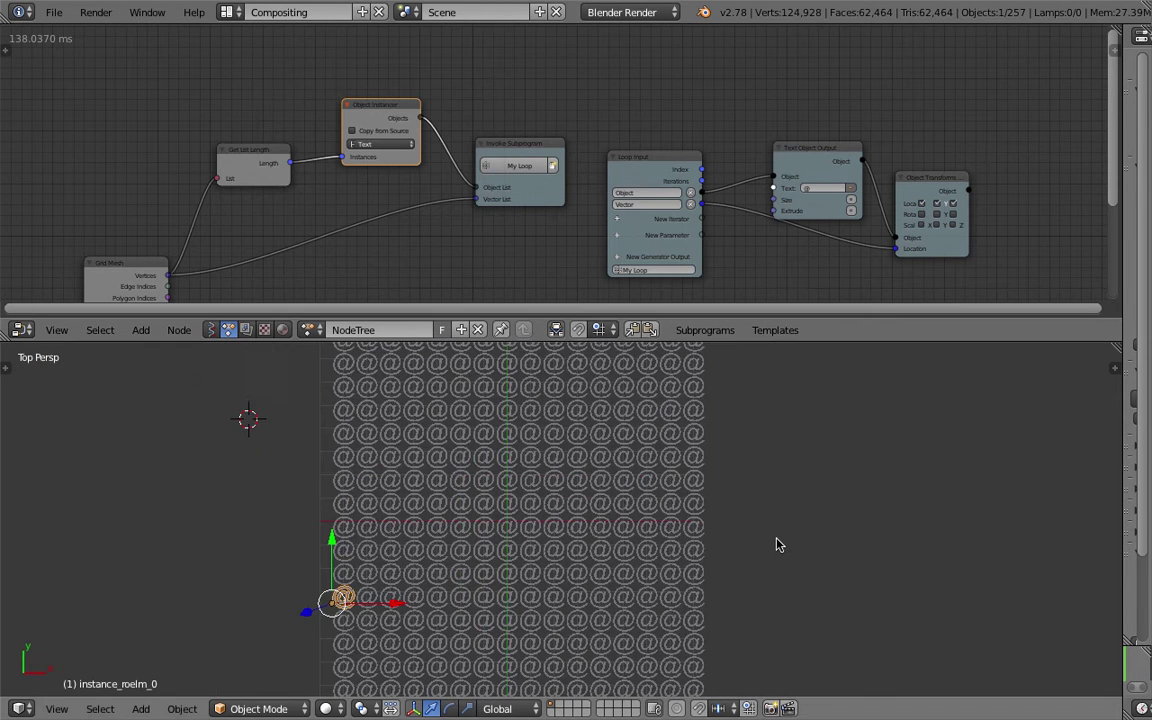
key("ctrl+s")
left_click(779, 544)
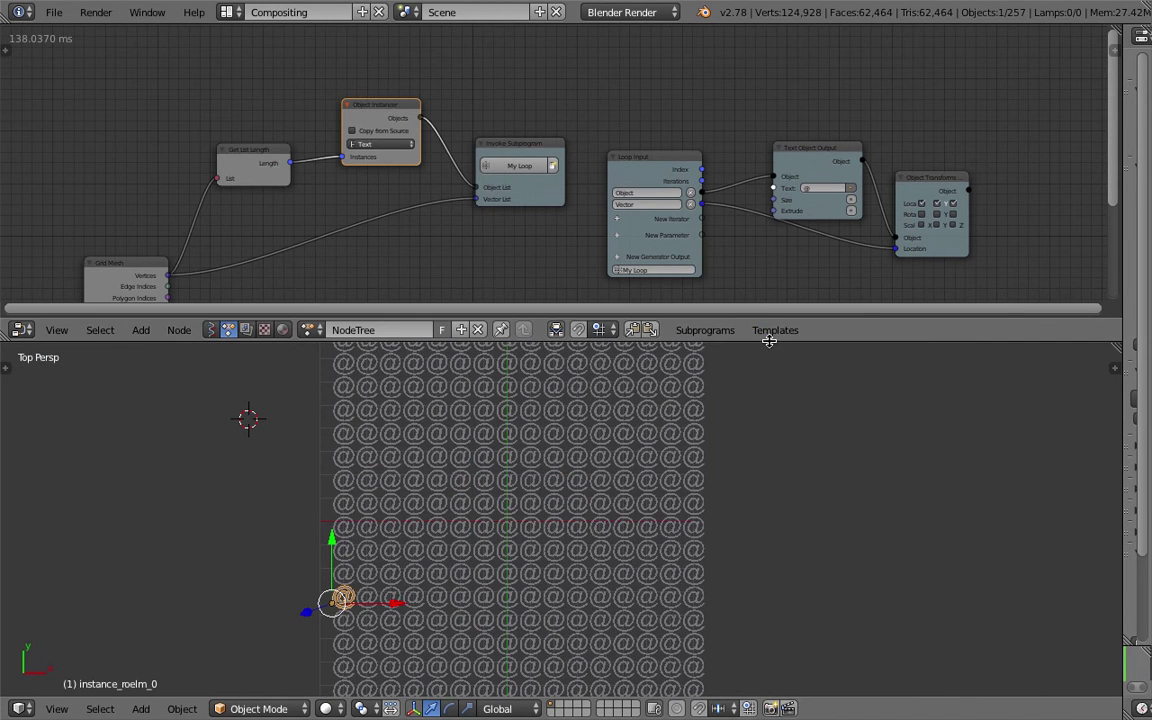
Enlarge the node editor's height so more of the node tree fits, and save the file.
left_click_drag(769, 341, 767, 262)
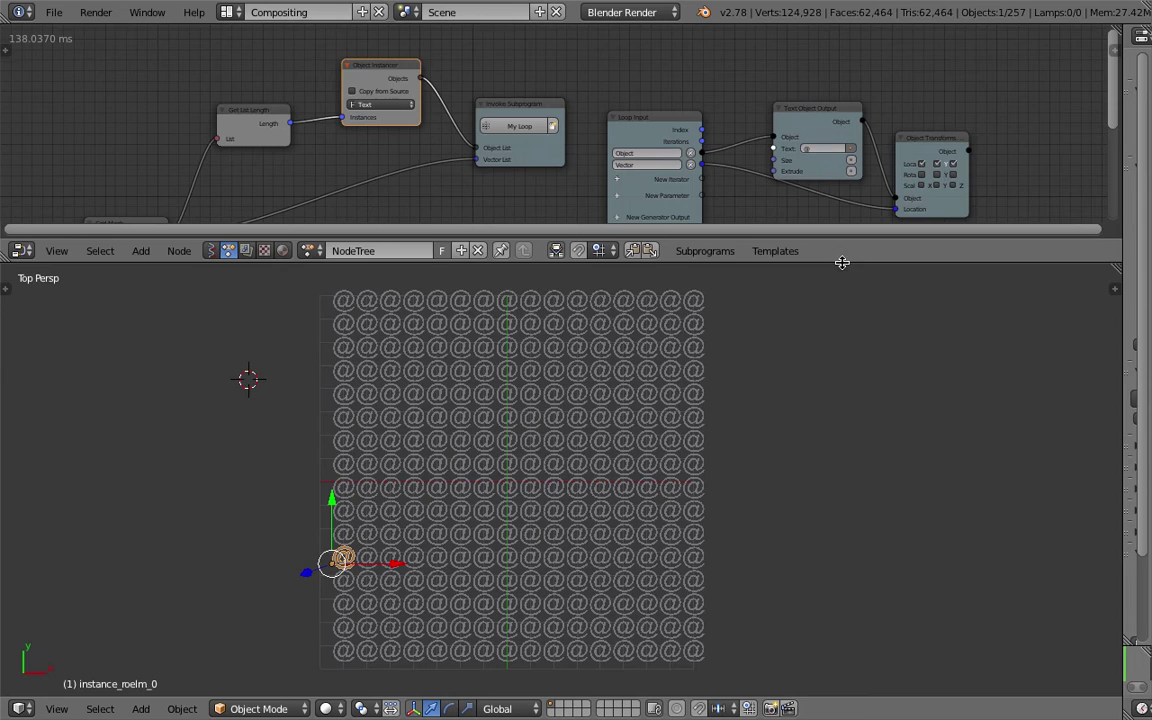
left_click_drag(842, 263, 840, 400)
middle_click_drag(765, 318, 742, 284)
scroll(771, 535, "down", 1)
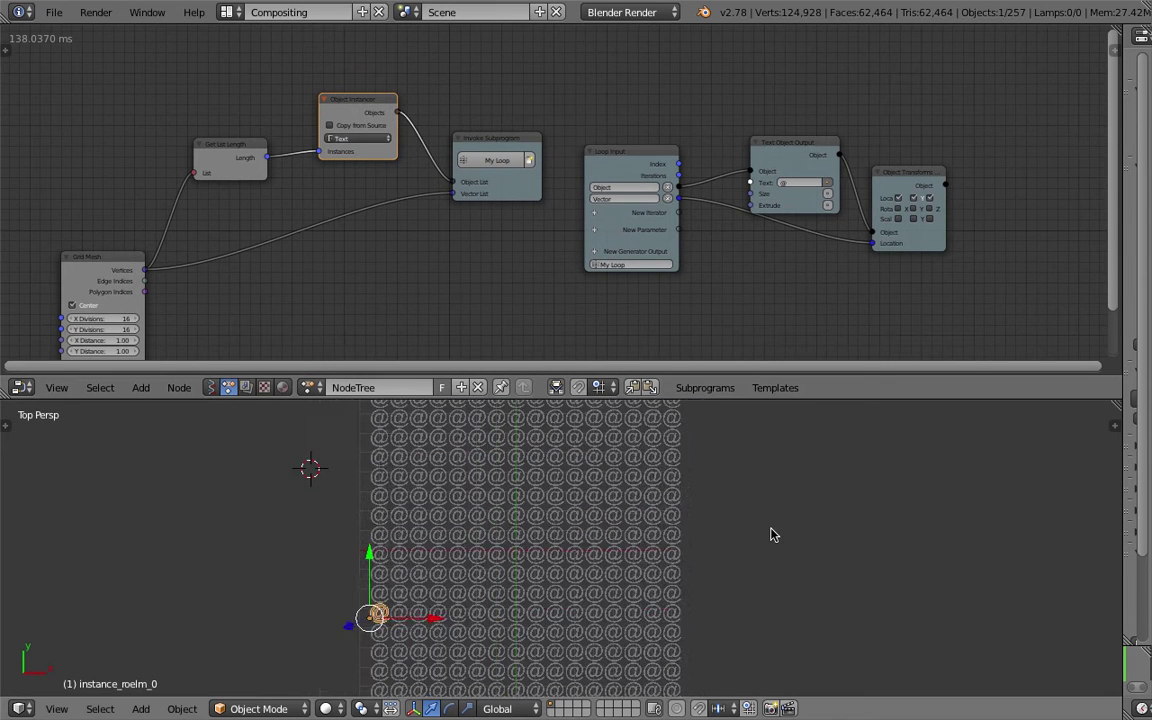
scroll(717, 537, "down", 2)
key("ctrl+s")
left_click(717, 536)
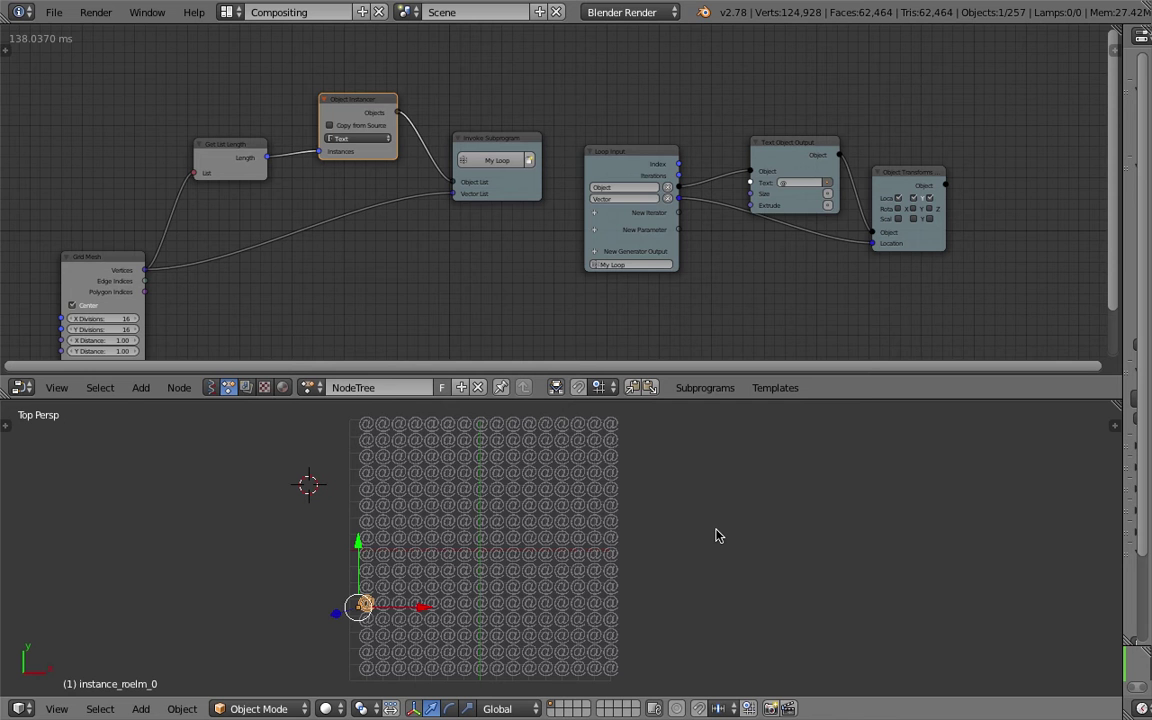
Inspect the @ characters up close, return to the whole grid, and save the file.
scroll(712, 532, "up", 5)
scroll(527, 514, "up", 3)
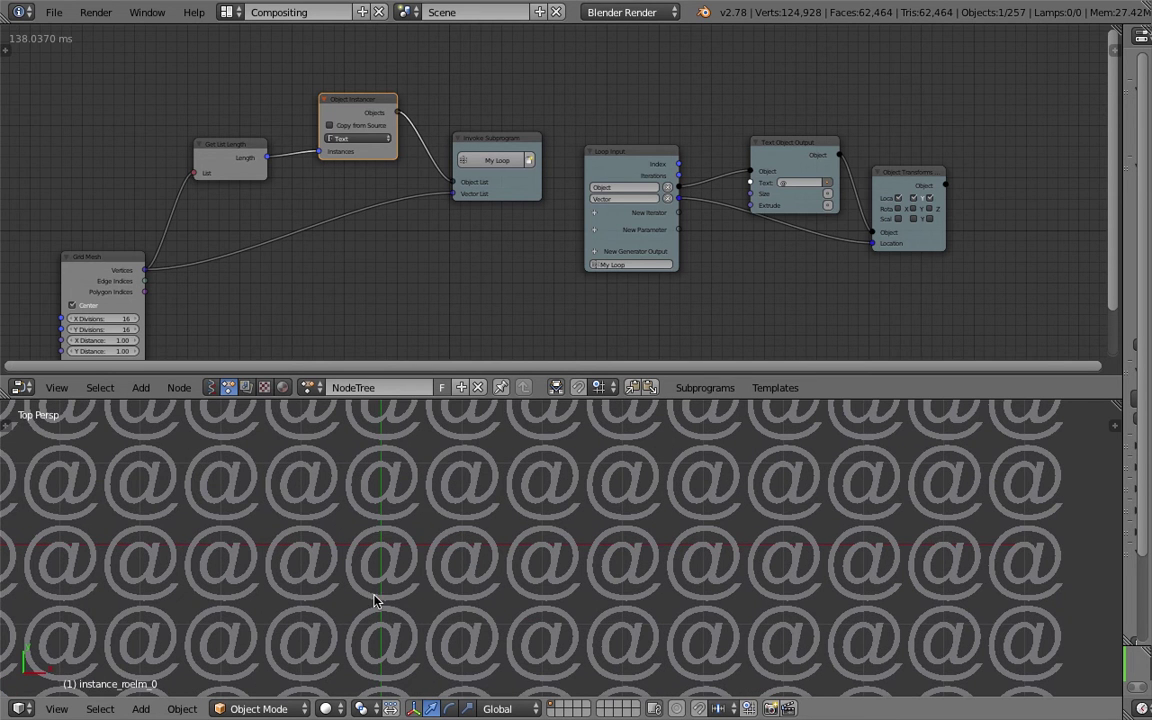
scroll(420, 535, "down", 6)
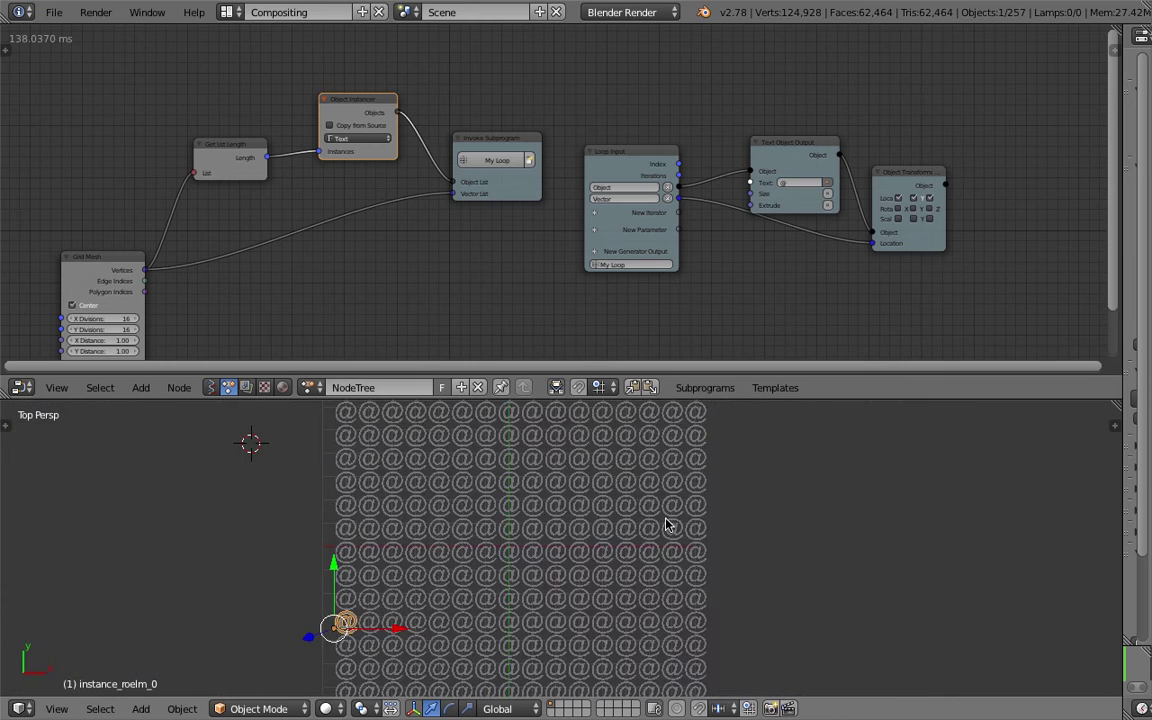
scroll(558, 520, "down", 2)
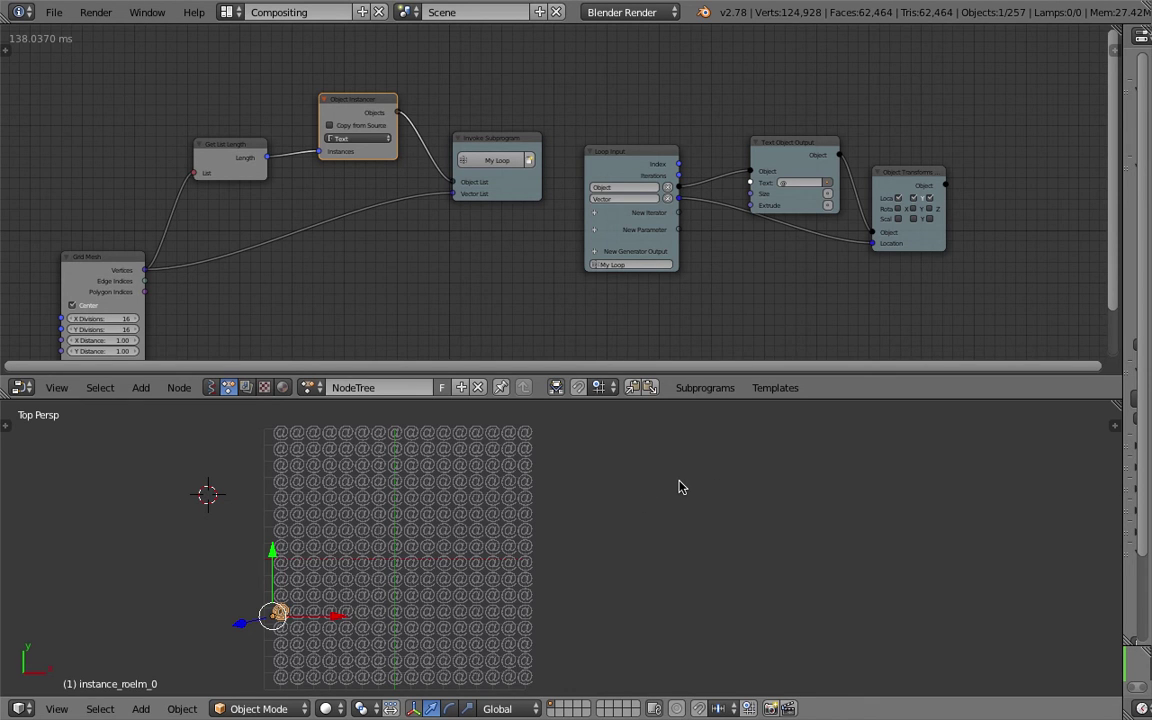
key("ctrl+s")
left_click(668, 504)
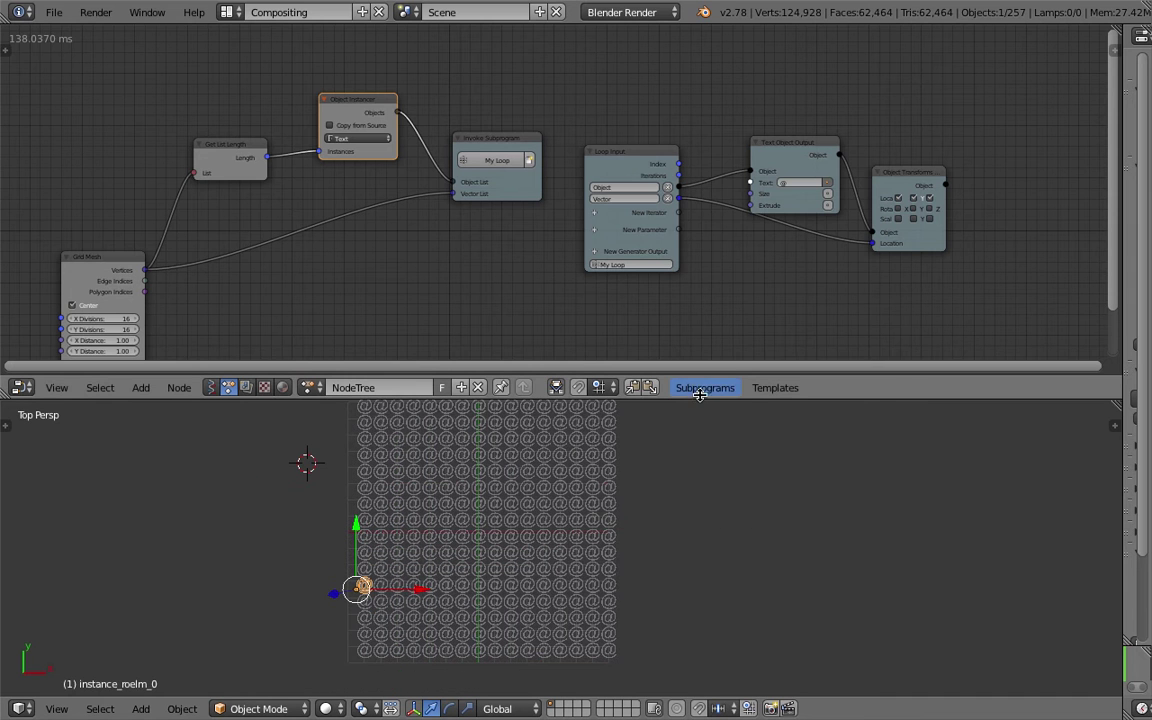
Give the 3D viewport more height and save the project as a new version named AN_Ascii_Art_Basic_002.blend.
left_click_drag(693, 370, 691, 346)
left_click(54, 12)
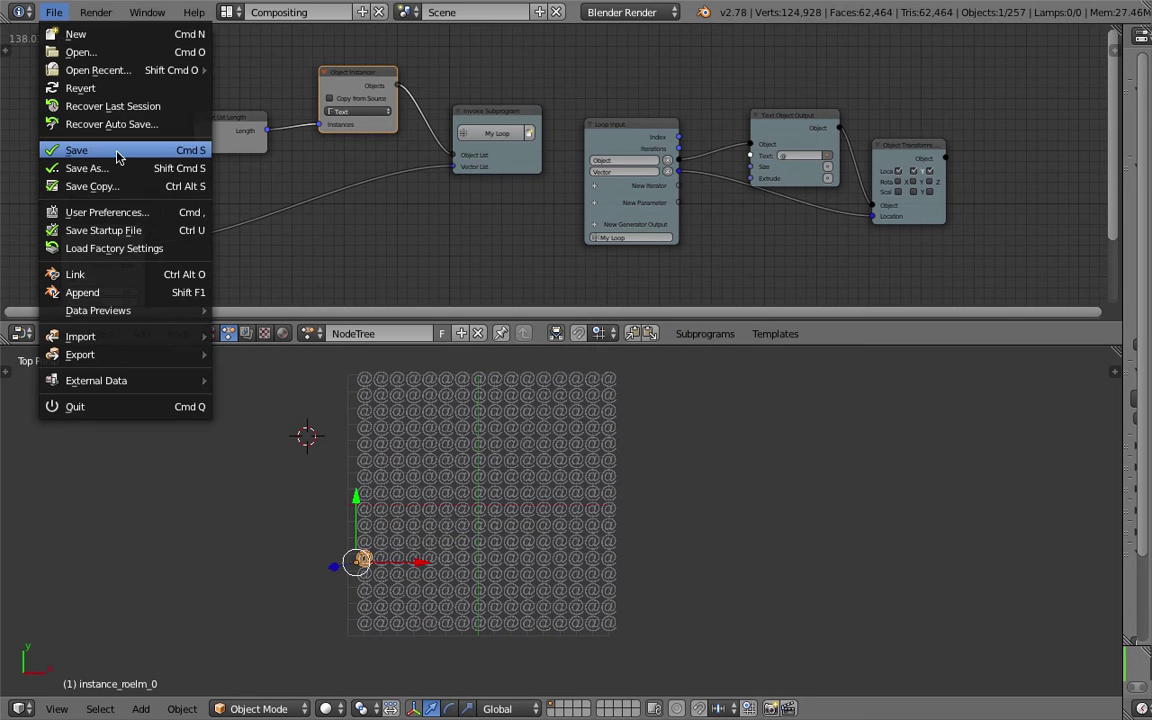
left_click(70, 167)
left_click(1020, 80)
left_click(1066, 62)
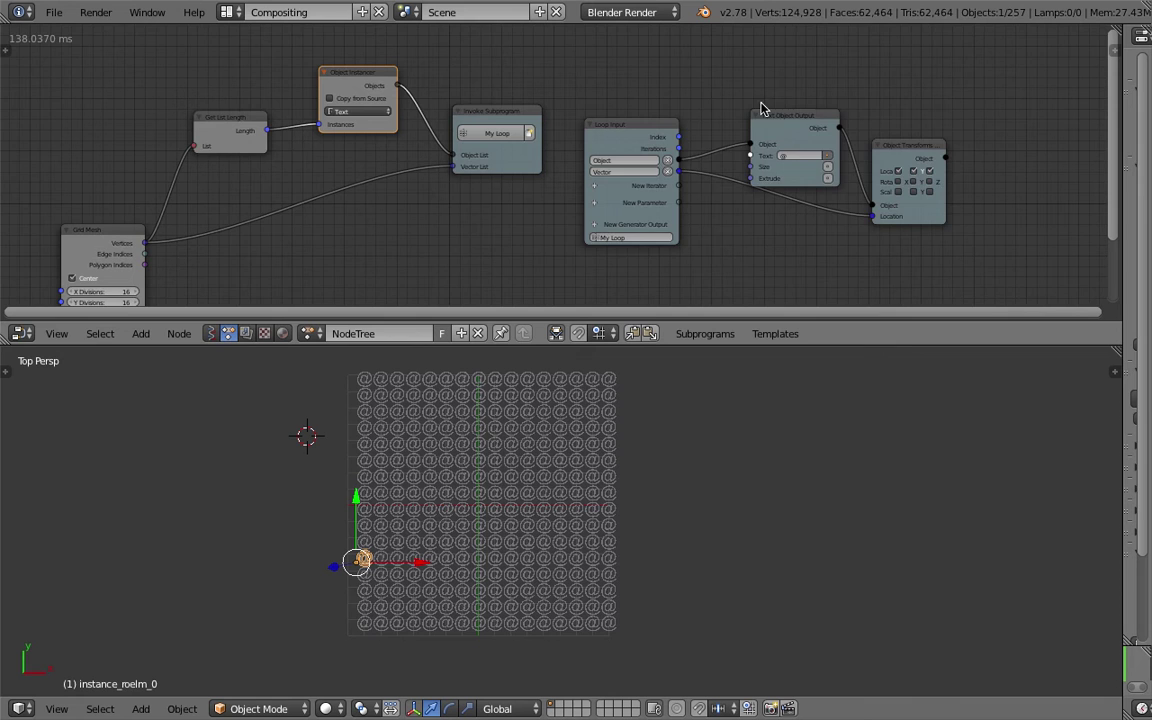
Move the Text Object Output node up and away from the Object Transforms node.
middle_click_drag(749, 108, 691, 115)
left_click_drag(713, 121, 697, 95)
left_click(854, 151)
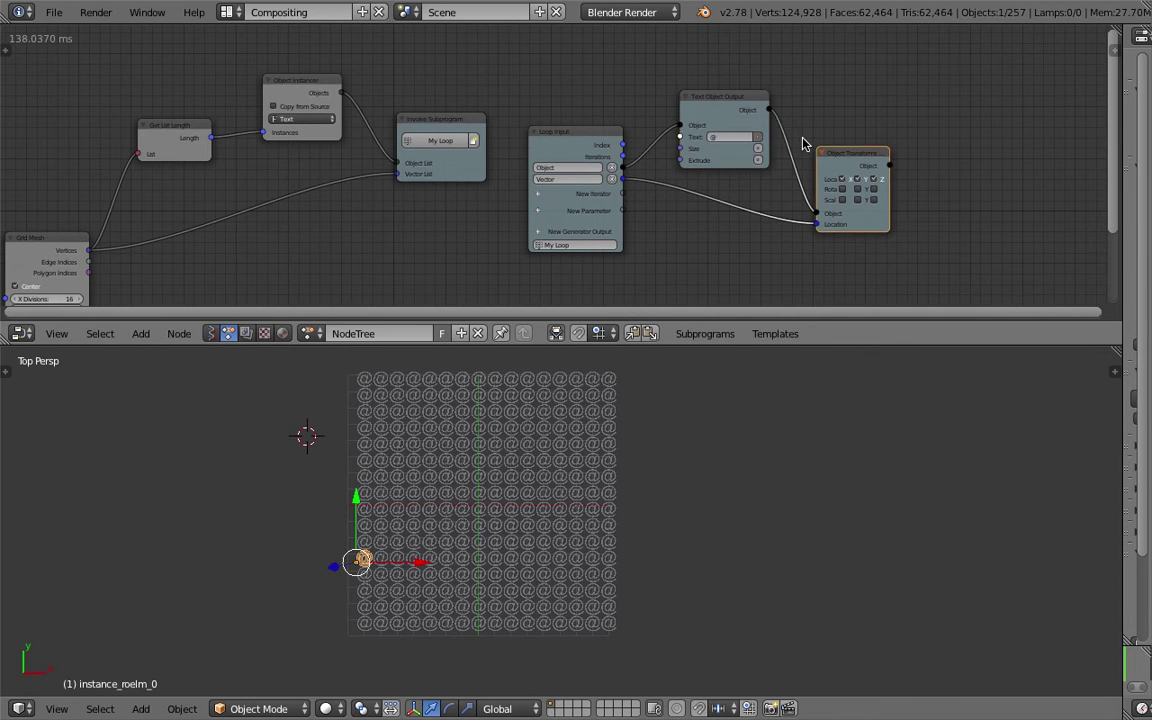
Try 1, 2 and 4 in turn as the Text Object Output node's text.
middle_click_drag(771, 136, 716, 153)
scroll(712, 151, "up", 2)
left_click(712, 155)
type("1")
left_click(800, 131)
scroll(758, 147, "up", 3)
left_click(752, 148)
type("2")
left_click(859, 132)
left_click(738, 148)
type("4")
key("Return")
Set the Text Object Output node's text to c.
left_click(744, 150)
type("c")
key("Return")
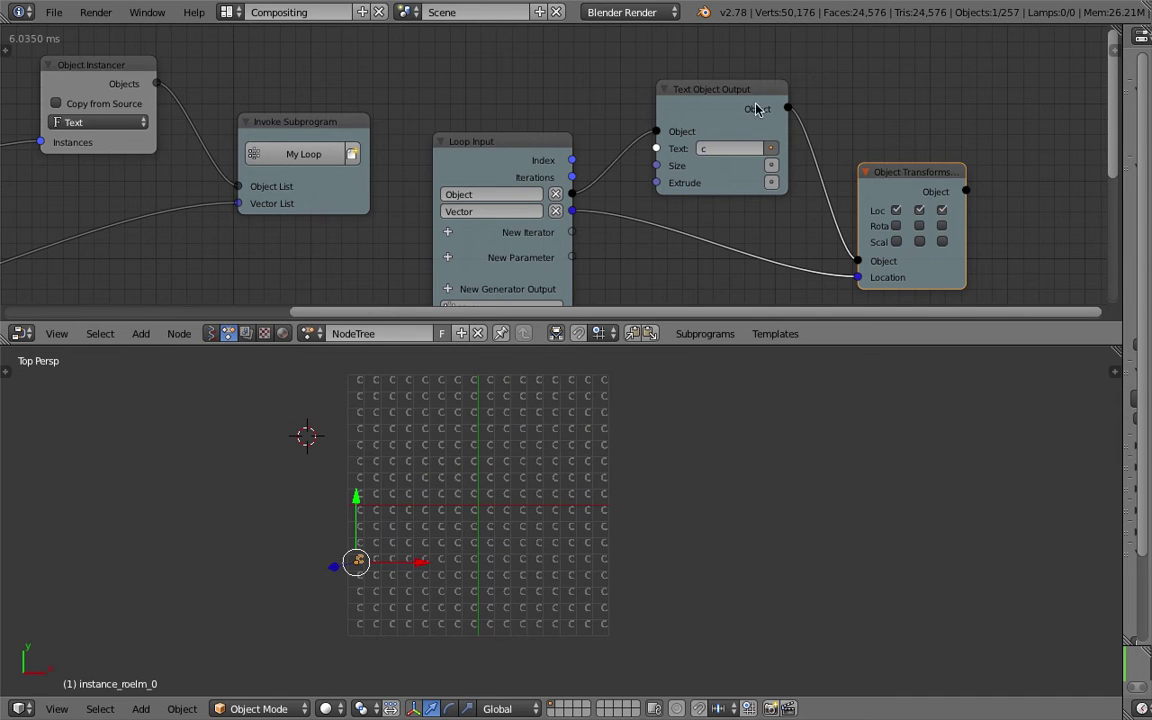
Enlarge the node editor and move the Text Object Output and Object Transforms nodes farther right of Loop Input.
left_click_drag(665, 91, 741, 75)
left_click_drag(932, 182, 1054, 210)
middle_click_drag(825, 195, 754, 263)
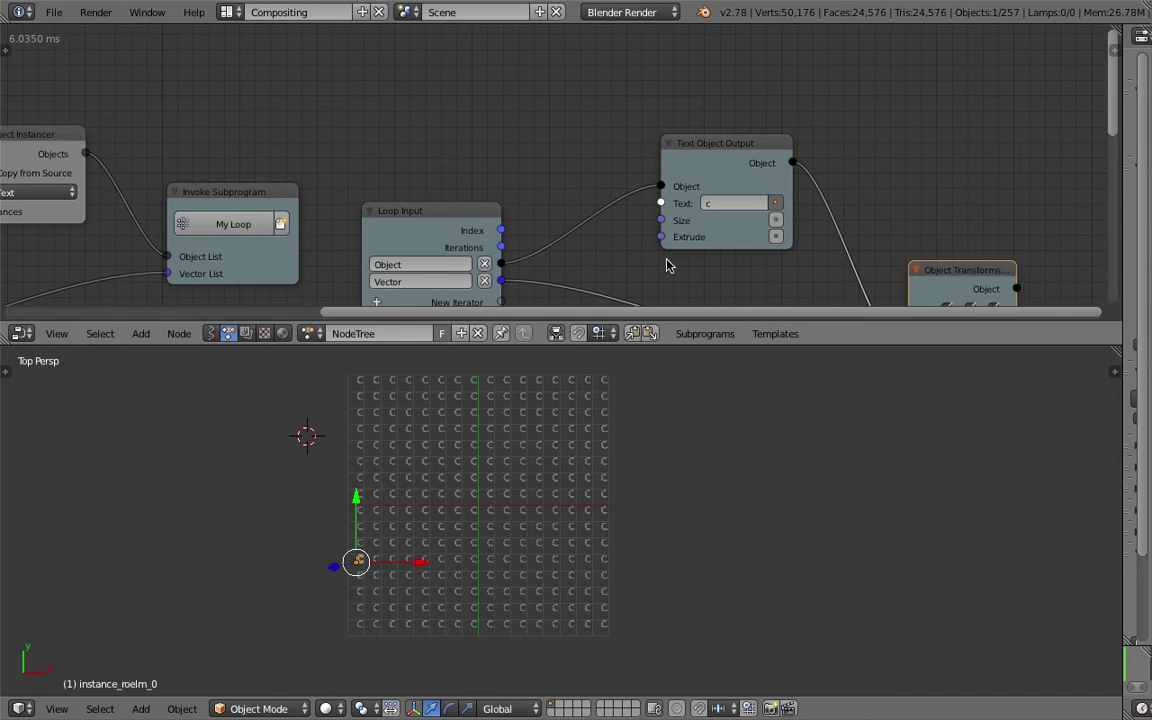
middle_click_drag(668, 265, 554, 209)
left_click_drag(704, 346, 710, 454)
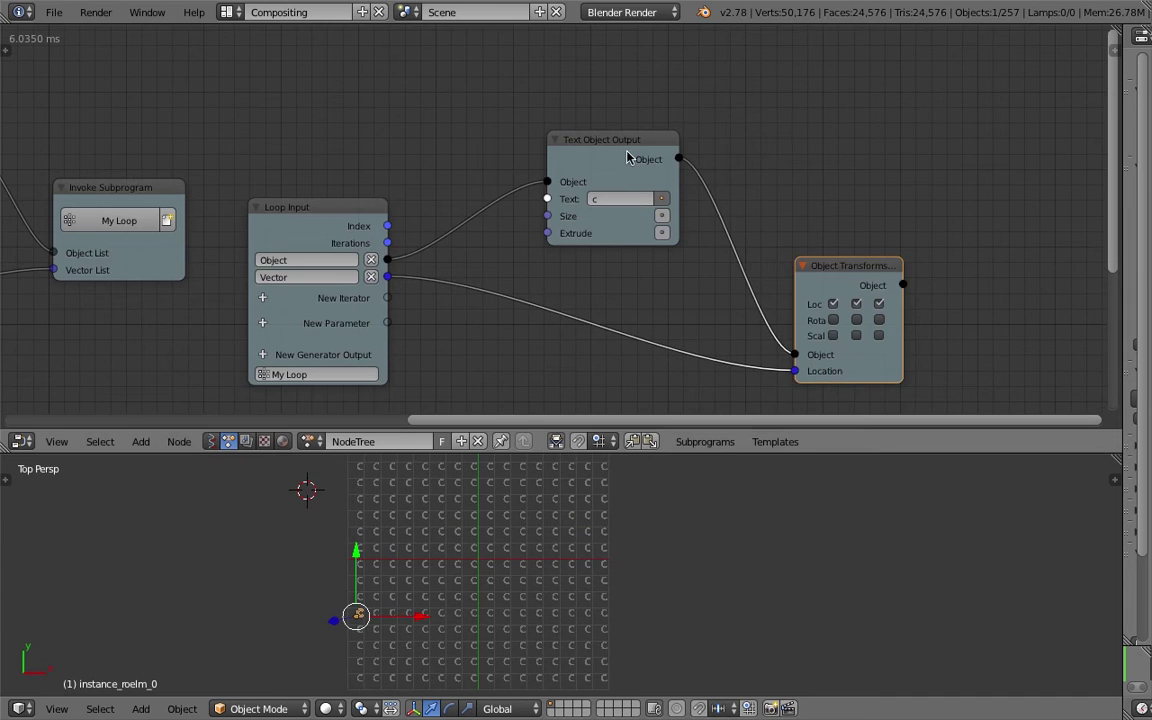
left_click_drag(633, 166, 712, 158)
left_click_drag(838, 266, 893, 278)
scroll(700, 324, "up", 5, "shift")
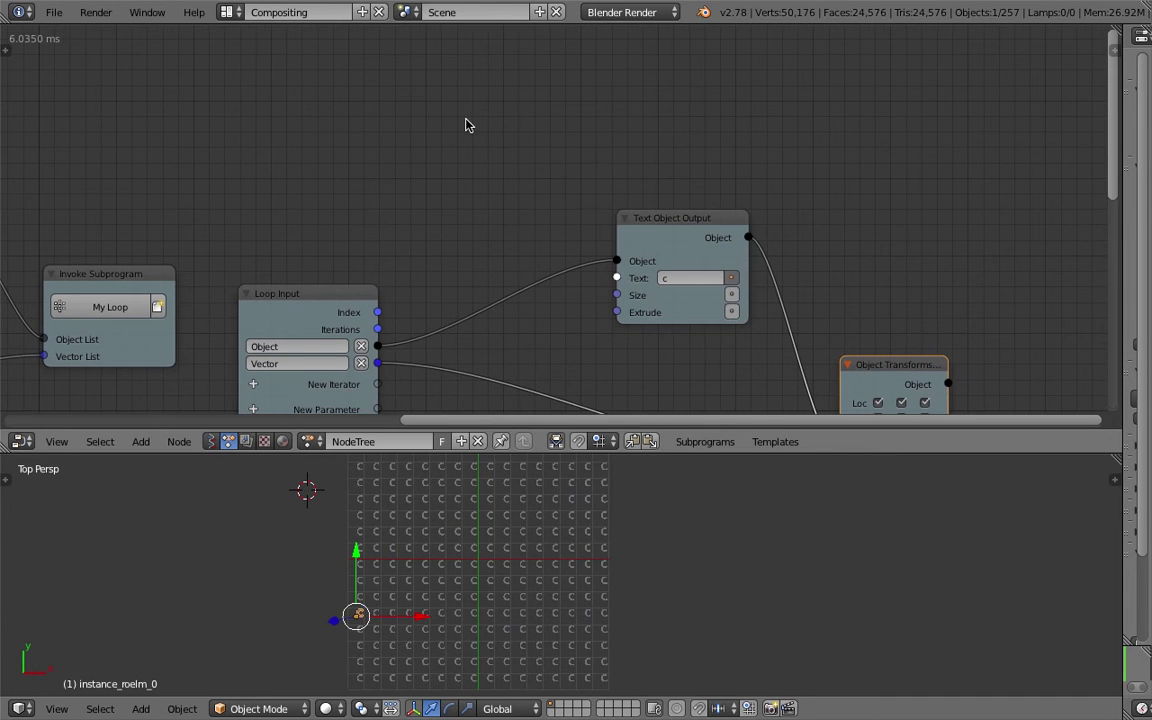
Add a Random Text node above the Loop Input and Text Object Output nodes.
key("shift+a")
mouse_move(470, 219)
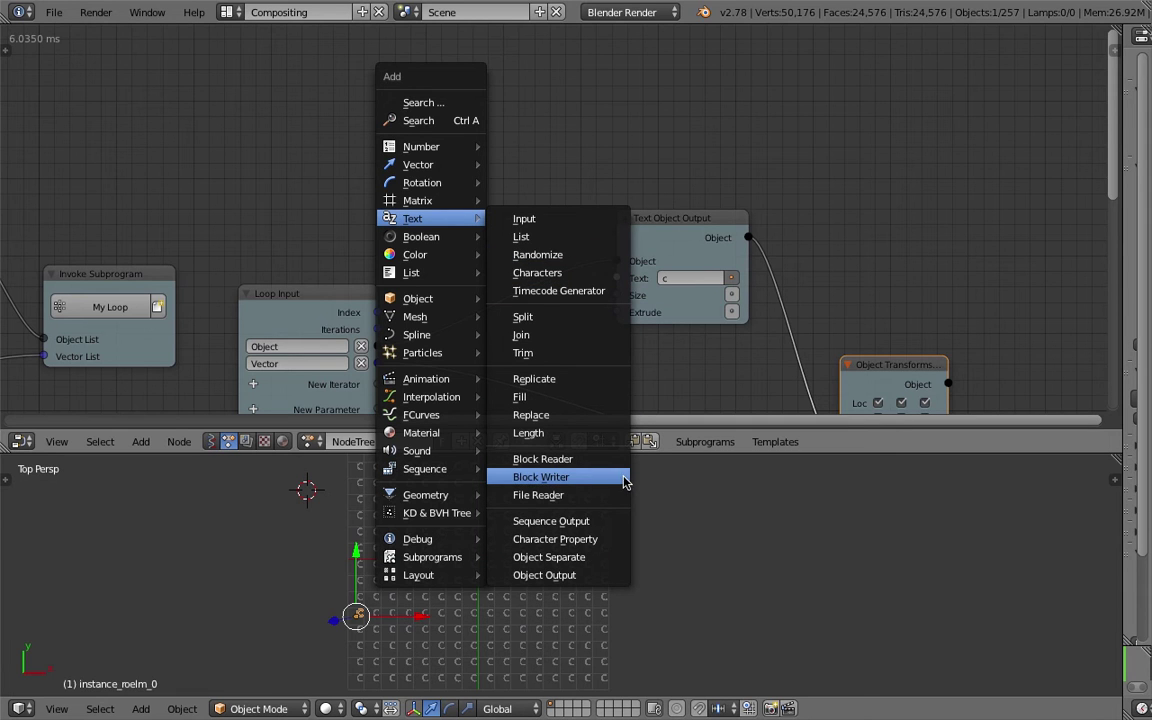
left_click(594, 264)
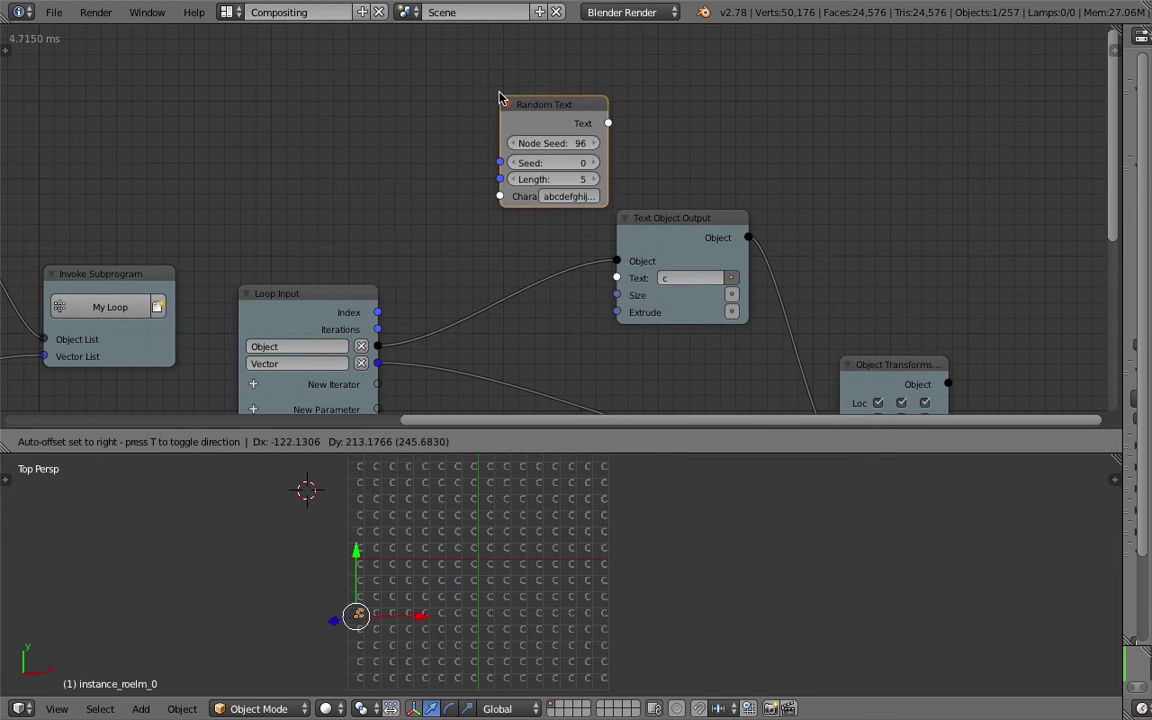
left_click(576, 172)
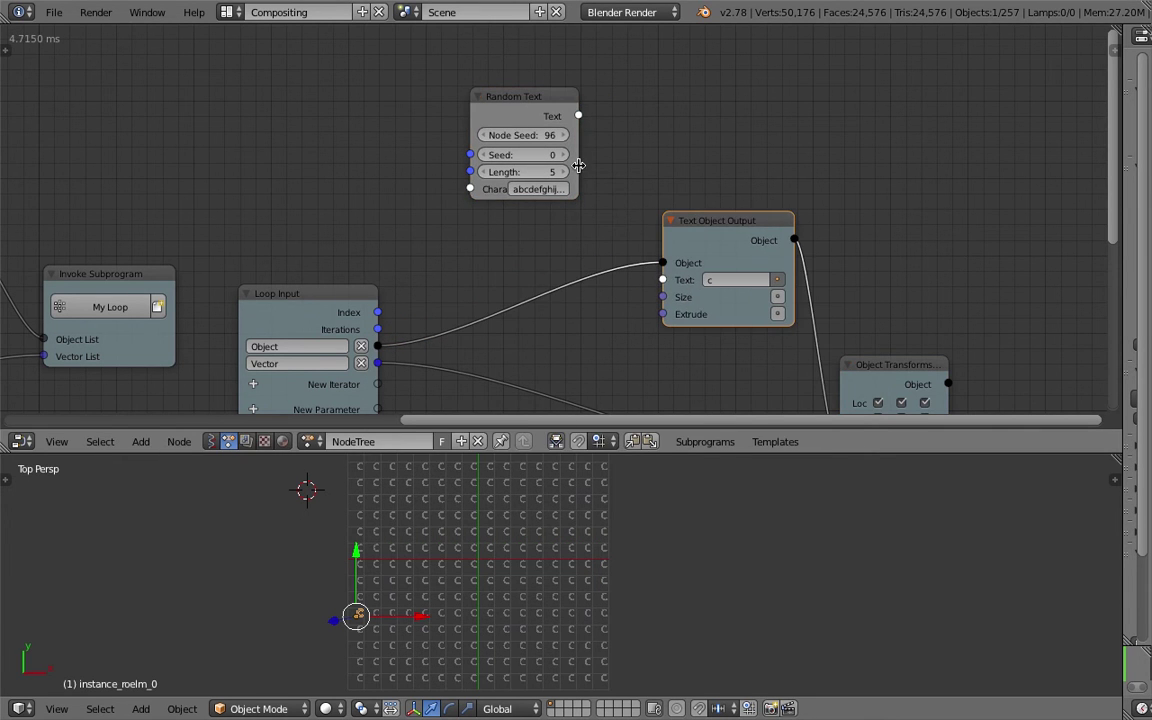
Widen the Random Text node until its whole character string is readable and shift it to the left.
left_click_drag(578, 155, 640, 155)
left_click_drag(561, 104, 492, 111)
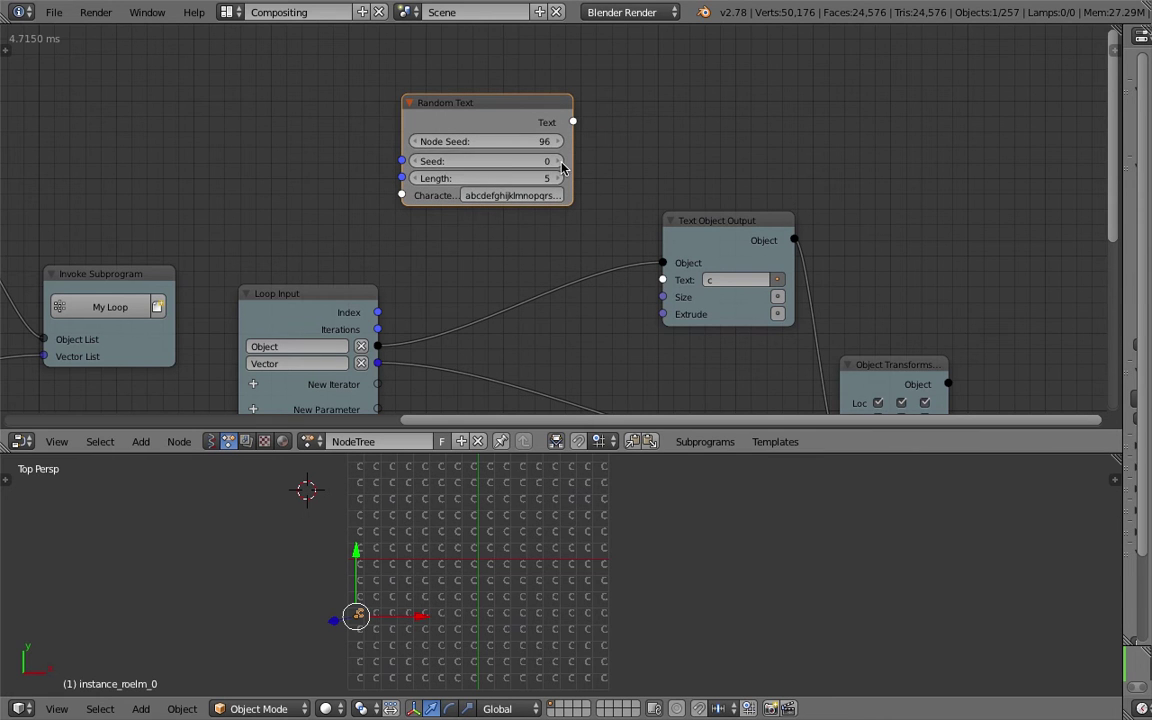
left_click_drag(572, 157, 660, 160)
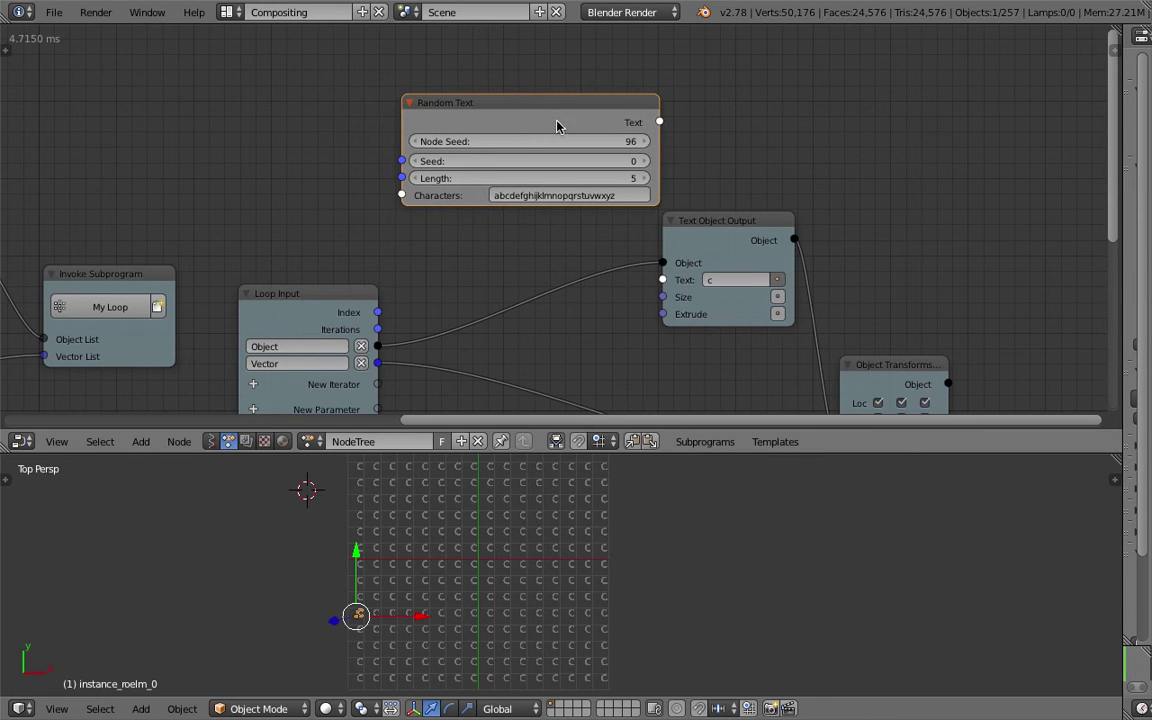
left_click_drag(560, 123, 483, 129)
middle_click_drag(699, 207, 672, 222)
Add a Debug node beside Random Text and connect the Random Text node's Text output to it.
middle_click_drag(758, 150, 704, 143)
key("shift+a")
left_click(680, 66)
type("debug")
key("Down")
key("Return")
left_click(695, 123)
left_click_drag(503, 137, 695, 150)
scroll(678, 112, "up", 3)
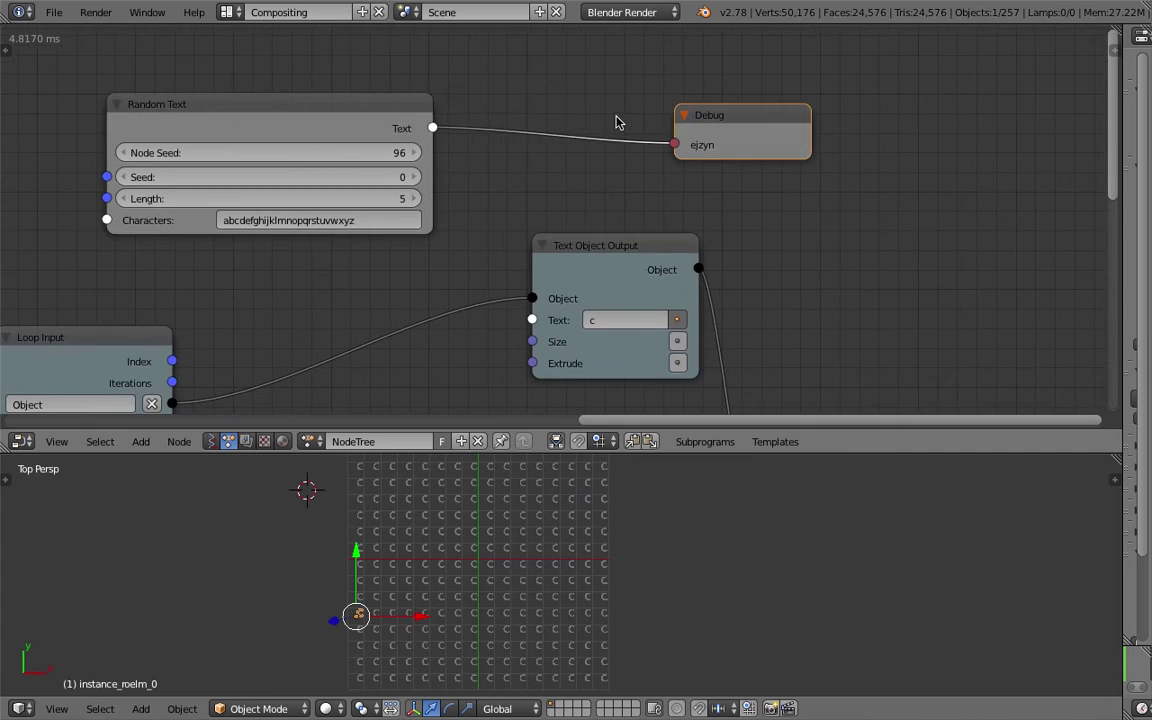
Set the Random Text node's Length to 11.
scroll(238, 203, "up", 1)
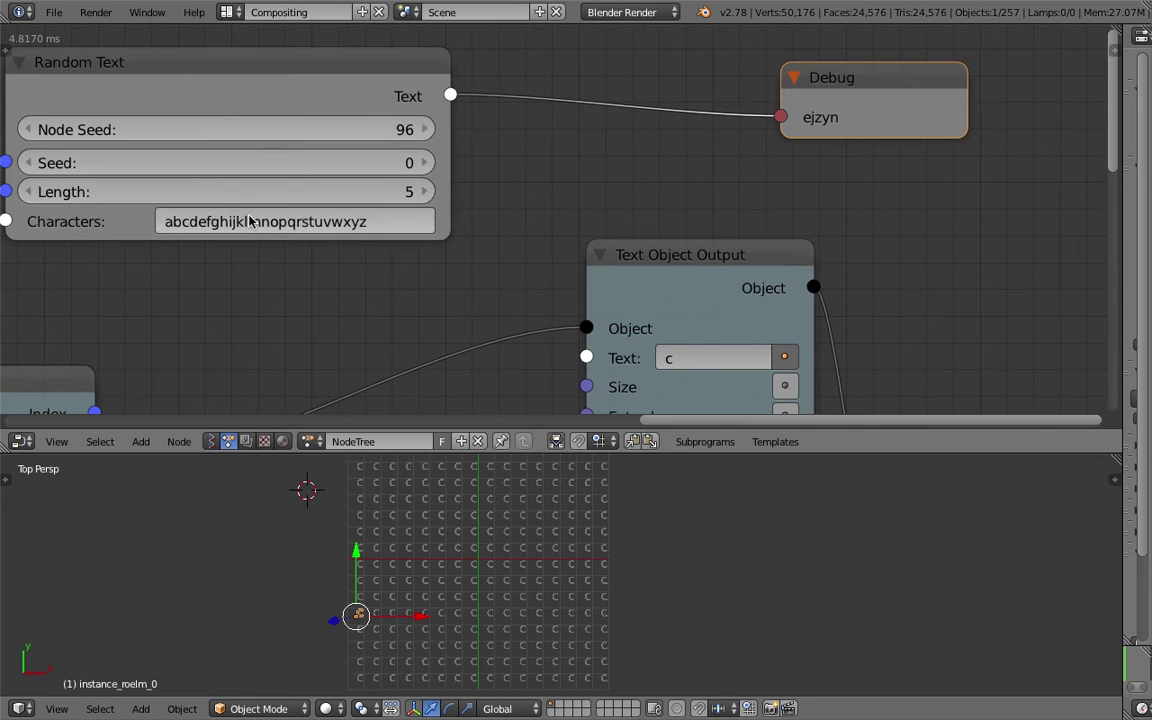
left_click(386, 193)
key("Return")
left_click(426, 196)
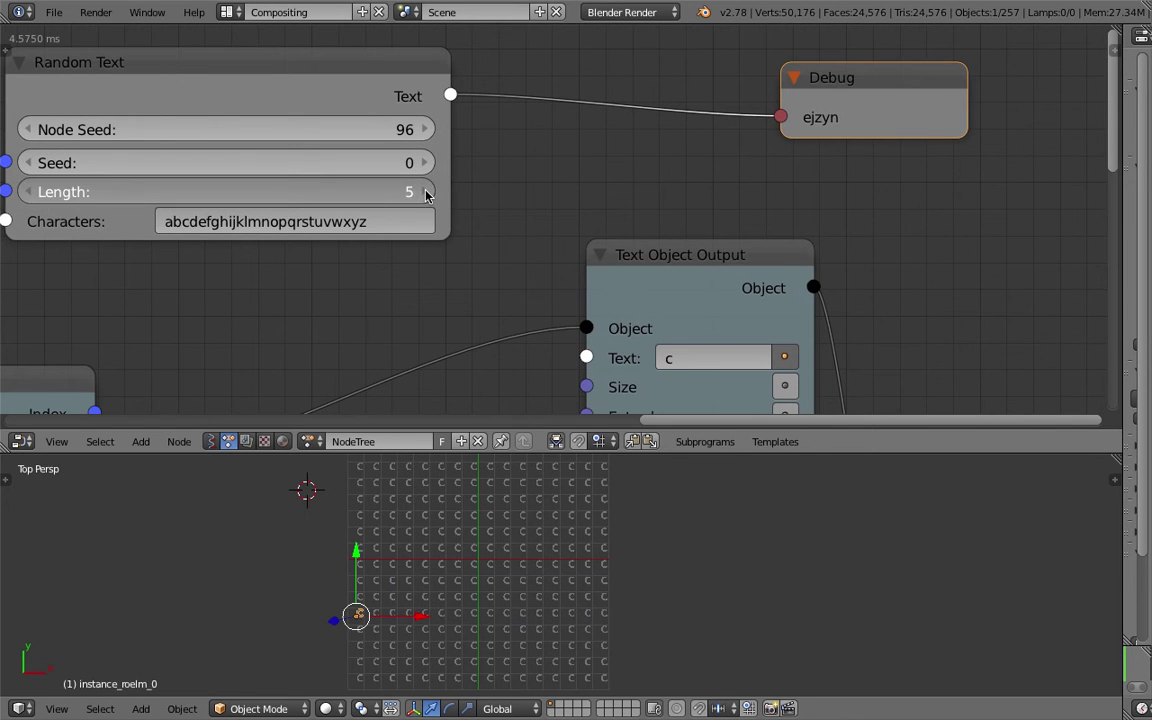
left_click(426, 192)
left_click(426, 192)
middle_click_drag(549, 179, 572, 177)
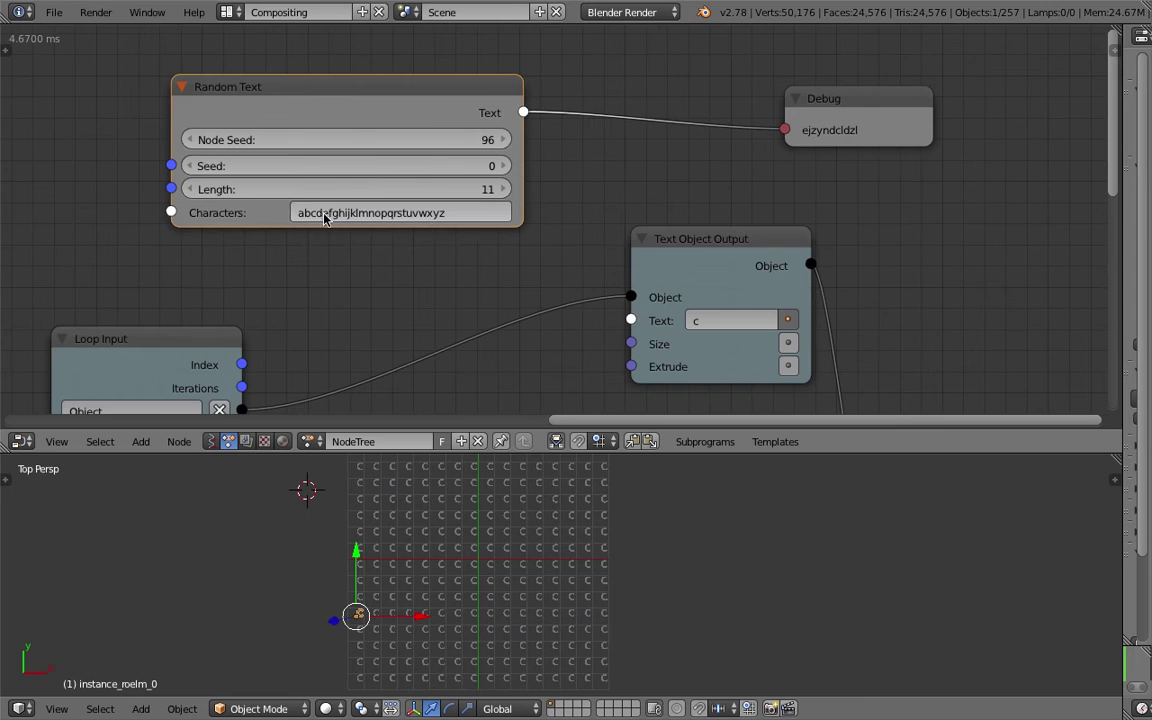
Shift the Random Text node to the right and place the Debug node close to its output.
scroll(235, 216, "up", 2)
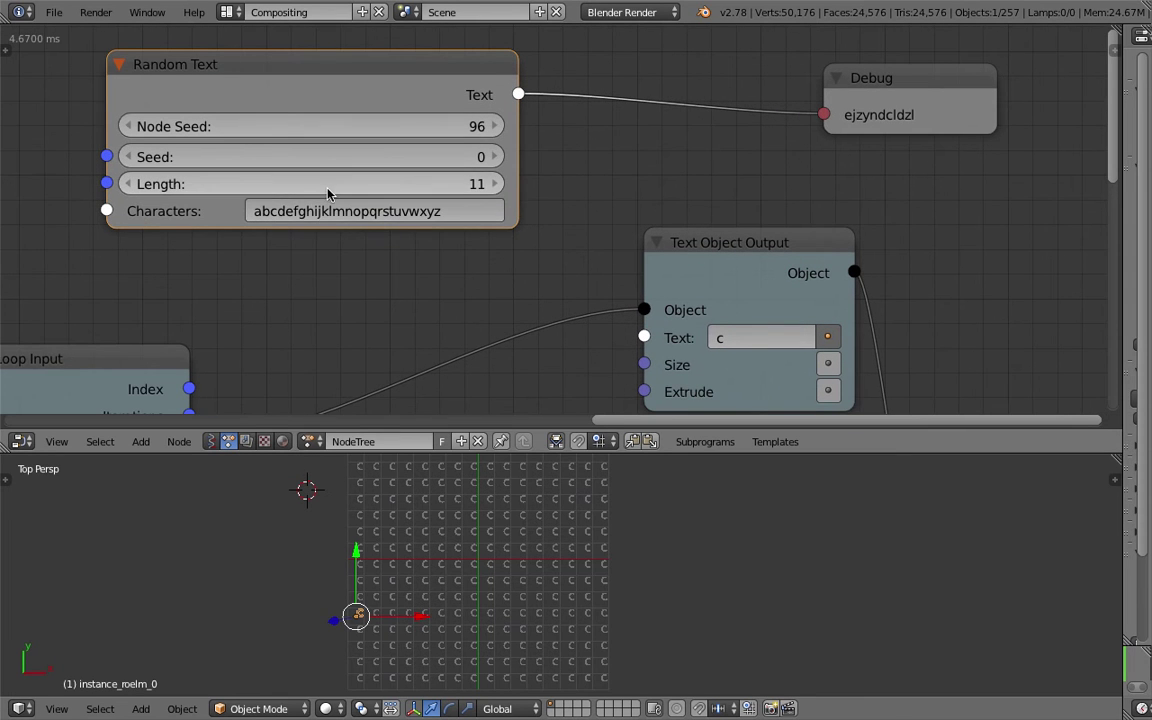
left_click_drag(305, 90, 363, 87)
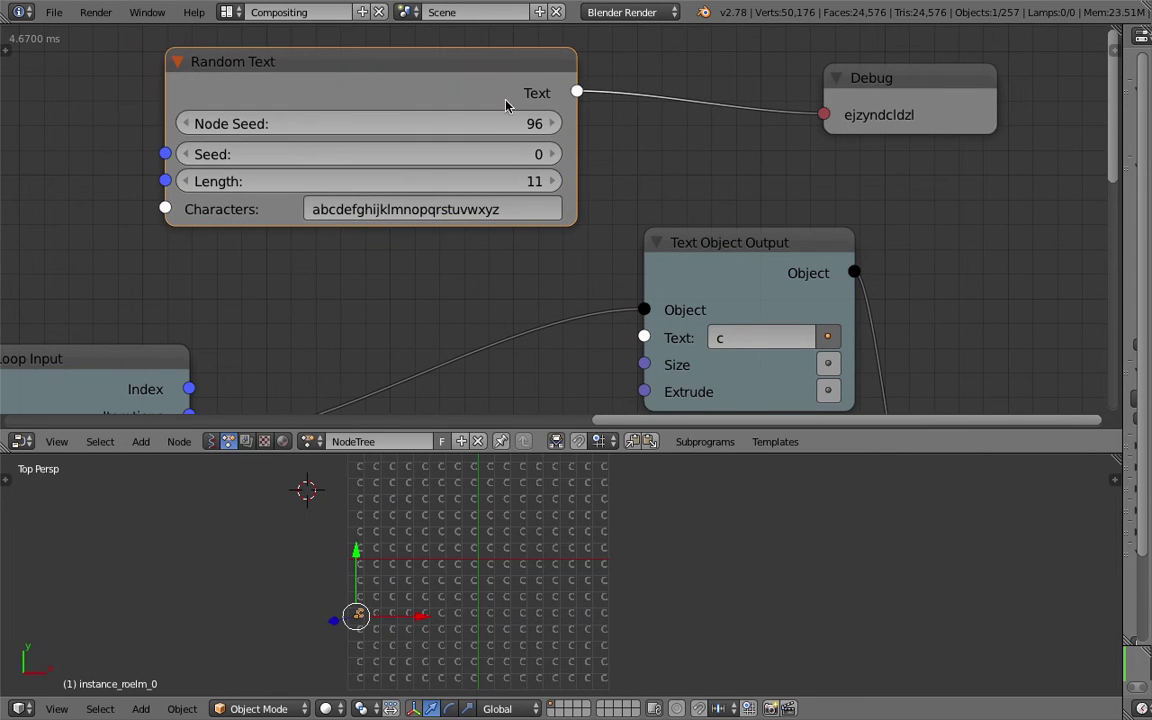
left_click_drag(860, 78, 664, 101)
Set the Random Text node's Node Seed to 217 and its Seed to 10.
left_click_drag(404, 125, 424, 125)
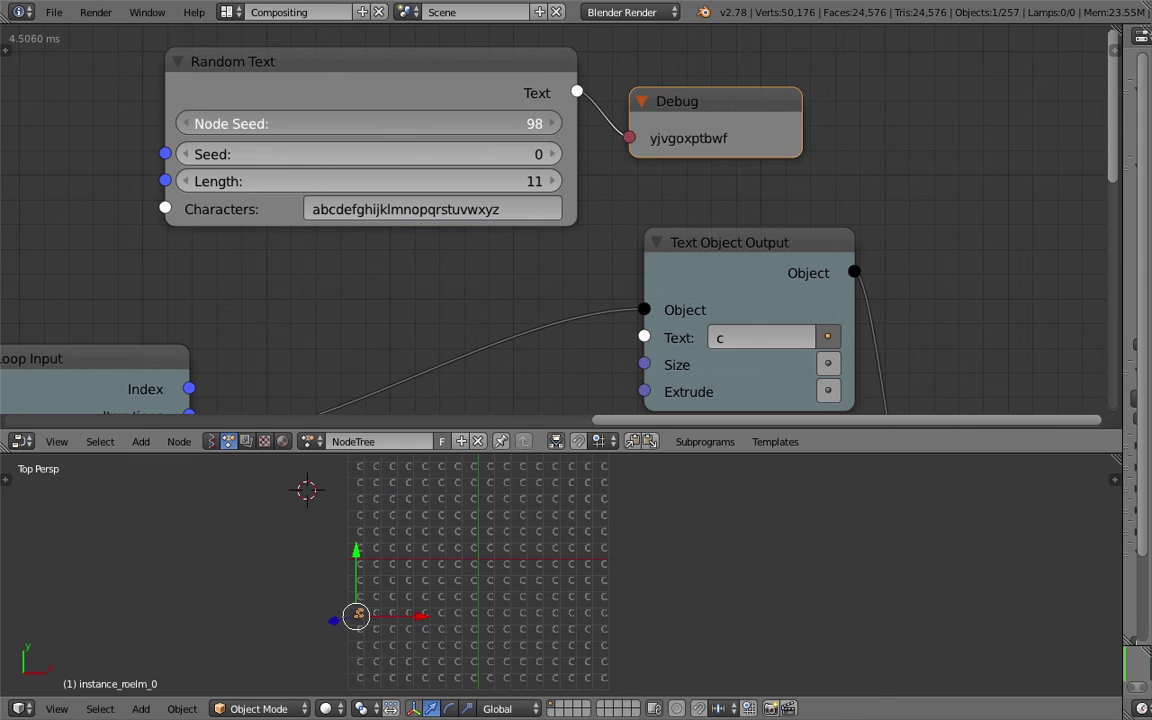
left_click_drag(500, 125, 504, 160)
scroll(616, 520, "down", 2)
scroll(611, 555, "up", 2)
Space out the Text Object Output, Random Text and Debug nodes and save the file.
left_click_drag(743, 248, 829, 234)
scroll(692, 212, "down", 1)
left_click_drag(483, 87, 455, 102)
scroll(415, 140, "down", 4)
left_click_drag(682, 137, 722, 136)
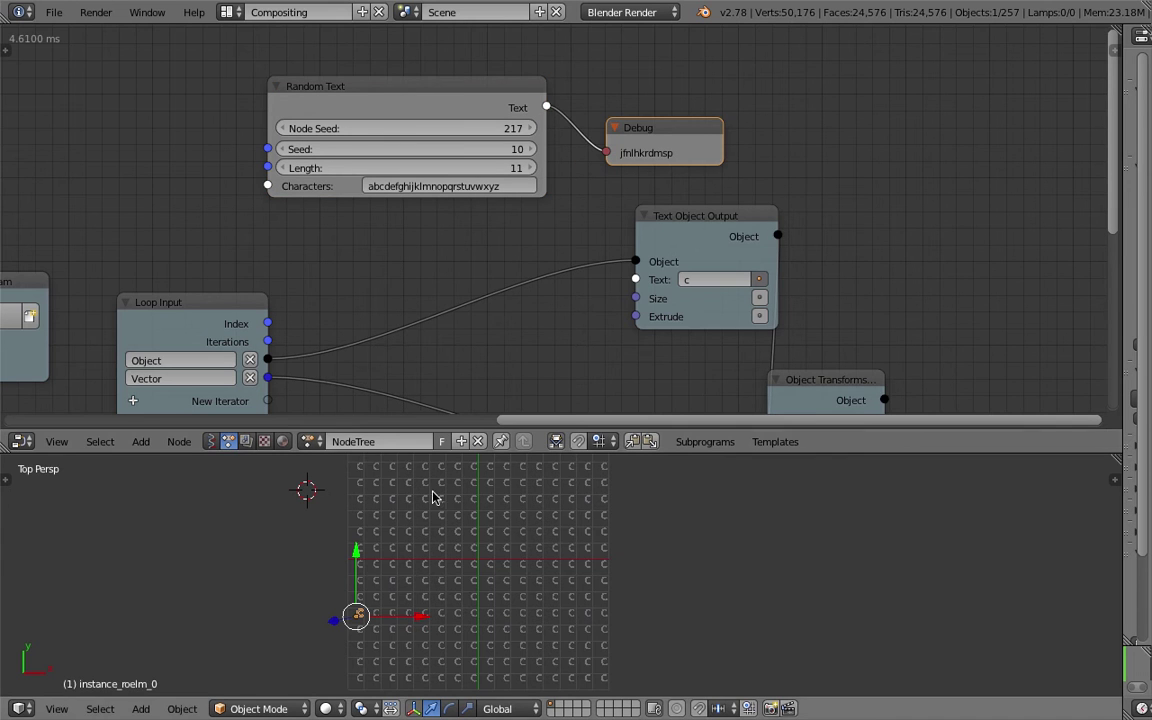
middle_click_drag(704, 402, 586, 398)
key("ctrl+s")
left_click(586, 472)
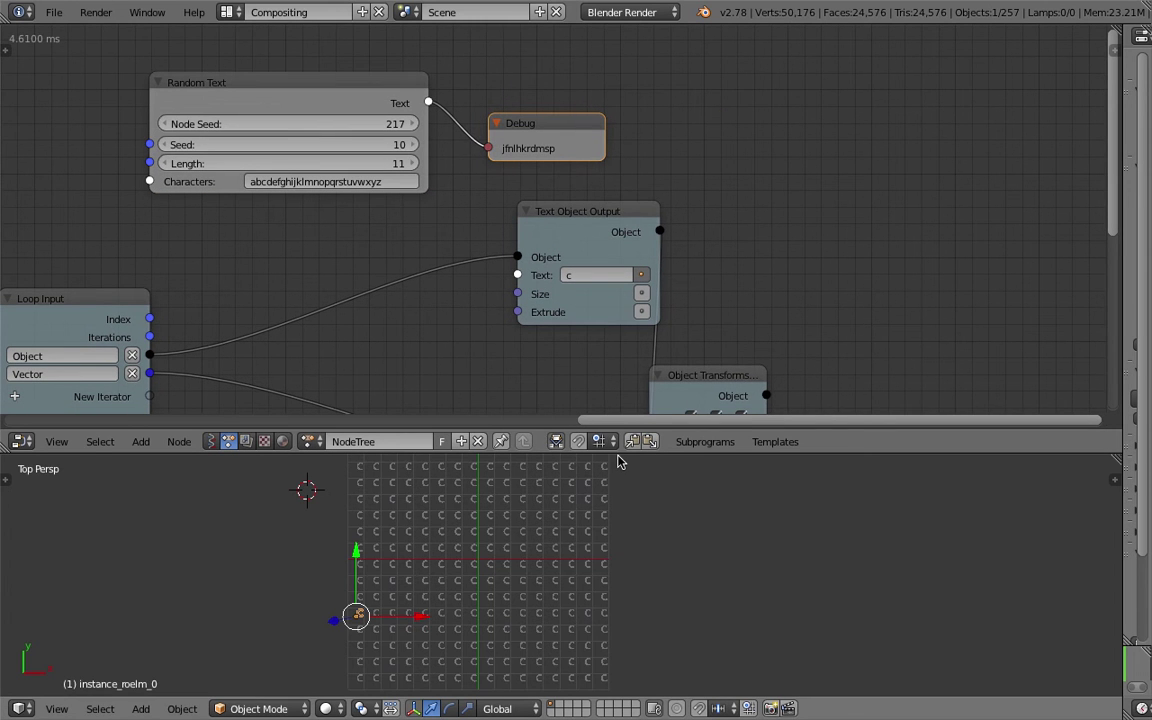
Save the file with a taller 3D viewport, deselect all objects and place the 3D cursor beside the c grid.
left_click_drag(618, 453, 600, 414)
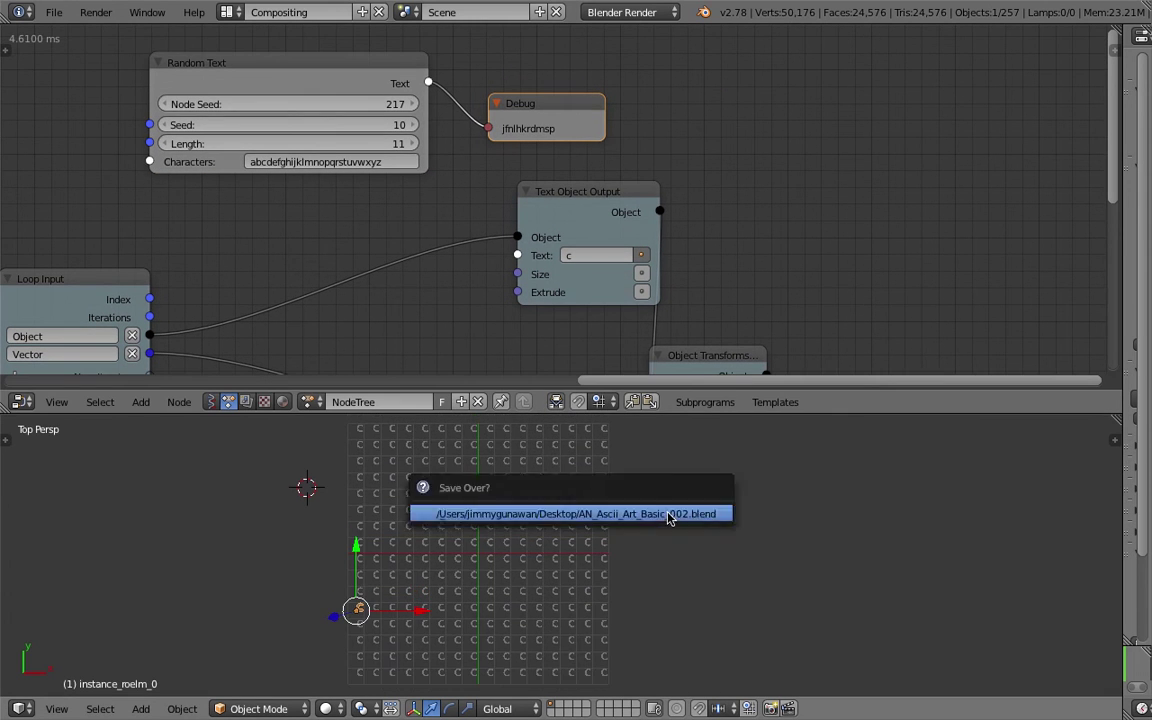
key("a")
left_click(640, 519)
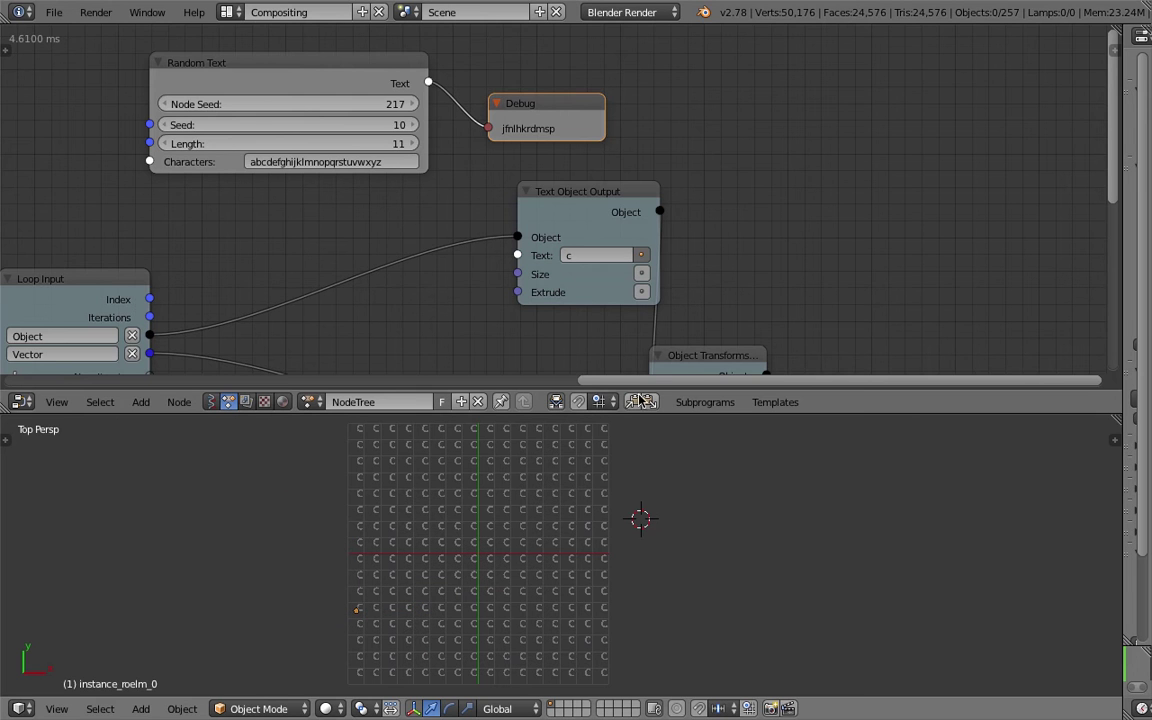
Move the Object Transforms node well to the right of the Text Object Output node.
scroll(657, 242, "down", 2)
middle_click_drag(658, 244, 587, 149)
left_click_drag(663, 253, 884, 242)
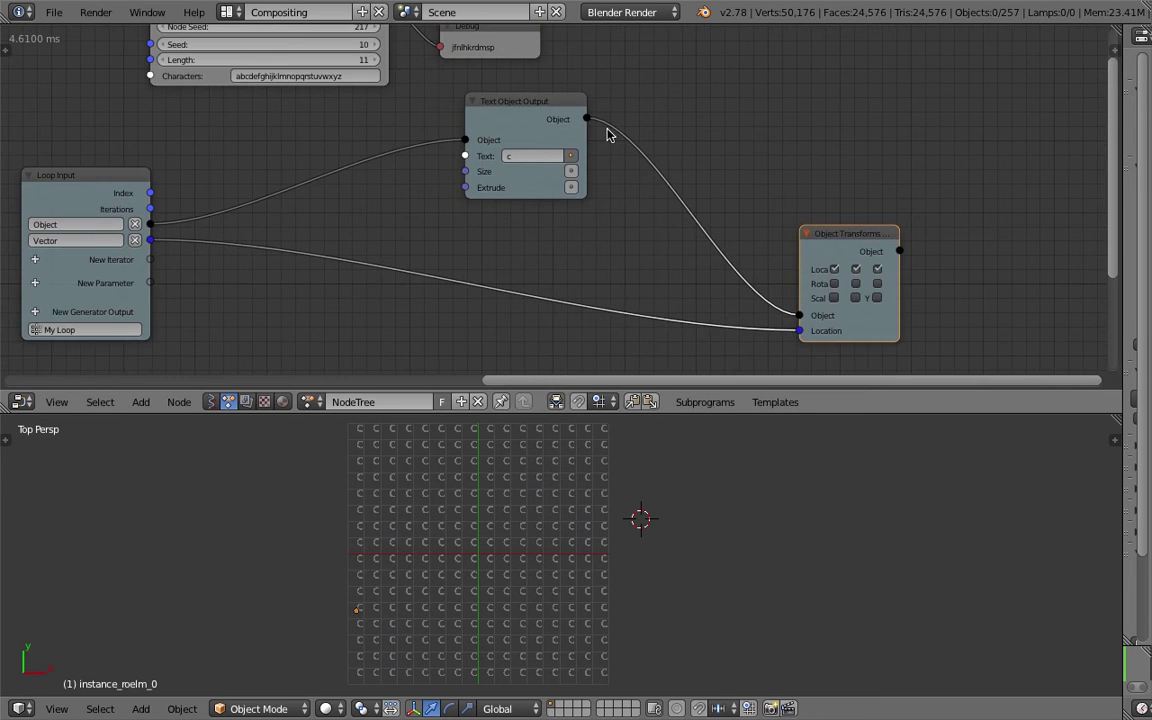
Spread out the Text Object Output, Debug and Random Text nodes to the right and save the file.
left_click_drag(505, 98, 660, 129)
middle_click_drag(521, 51, 558, 147)
left_click_drag(499, 127, 714, 134)
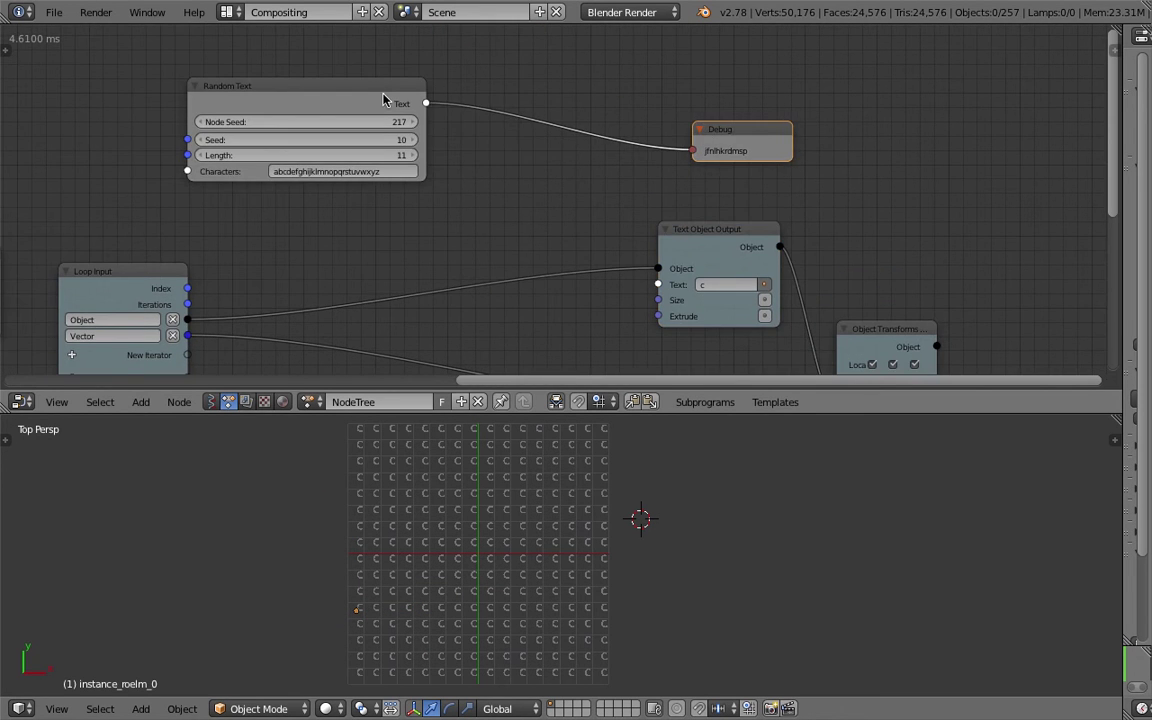
left_click_drag(383, 99, 503, 121)
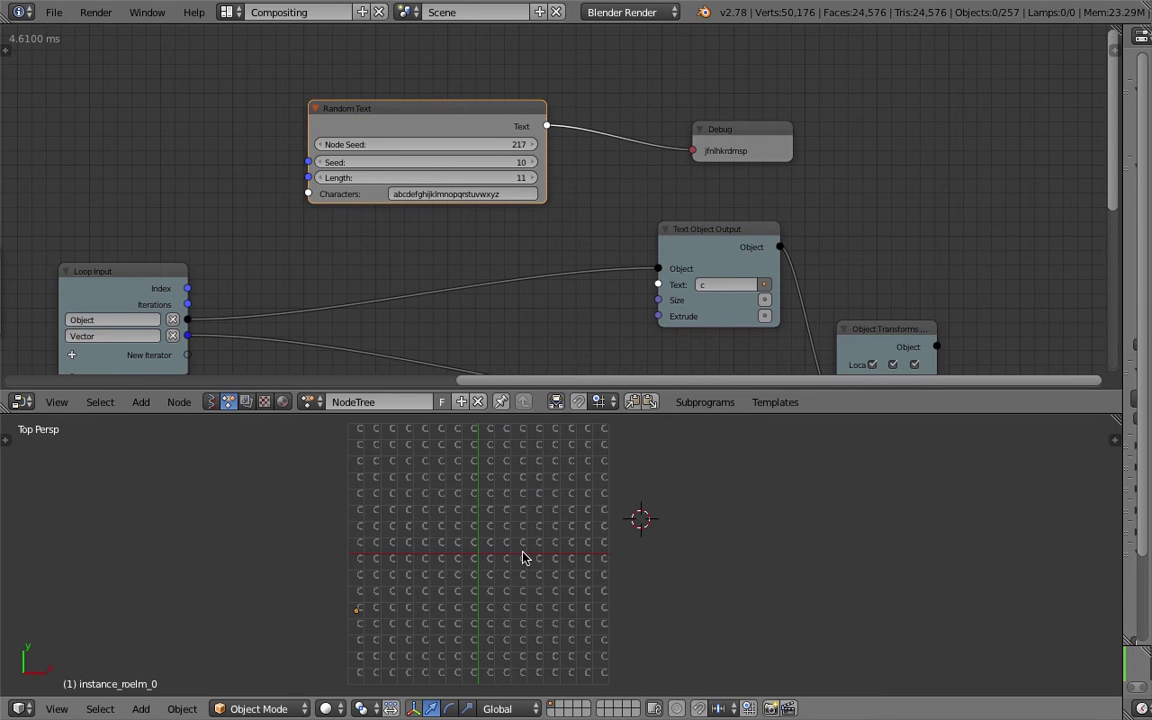
key("ctrl+s")
left_click(545, 555)
Set both the Seed and the Length of the Random Text node to 1.
middle_click_drag(398, 198, 439, 196)
scroll(470, 194, "up", 1)
left_click_drag(460, 165, 426, 164)
scroll(564, 192, "up", 1)
left_click(406, 179)
type("1")
key("Return")
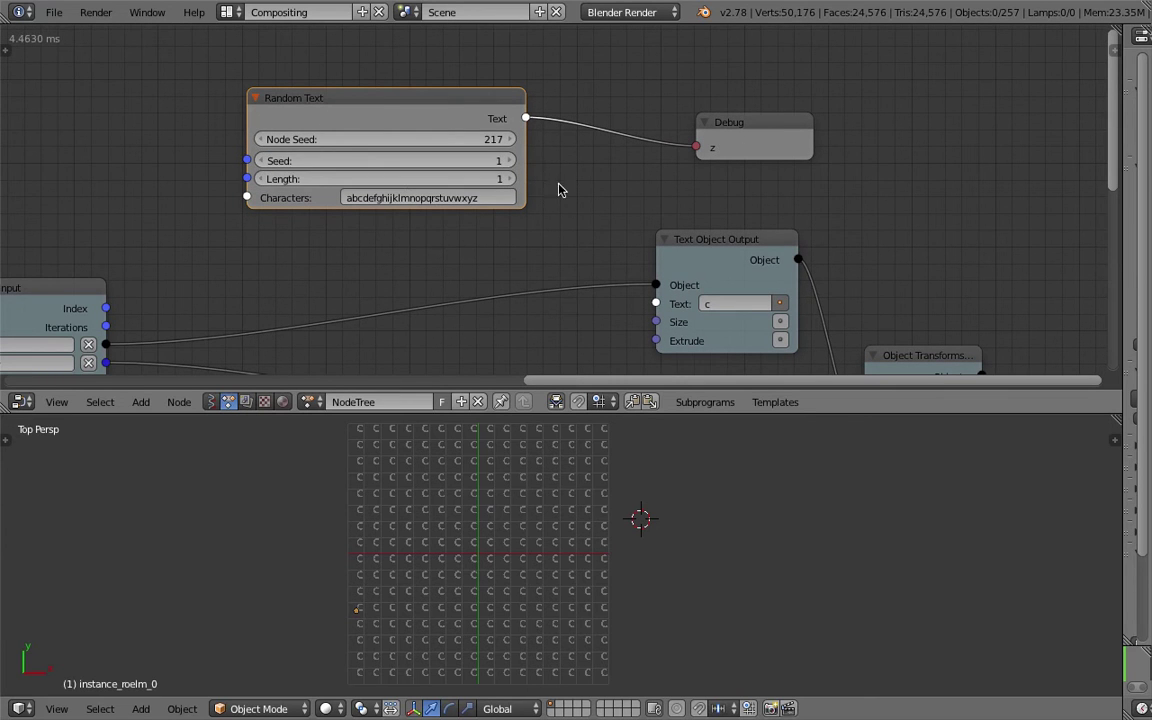
Set the Random Text node's Seed to 62 and move the Debug node closer to it.
left_click_drag(493, 163, 552, 163)
left_click_drag(713, 126, 643, 130)
left_click_drag(492, 162, 502, 162)
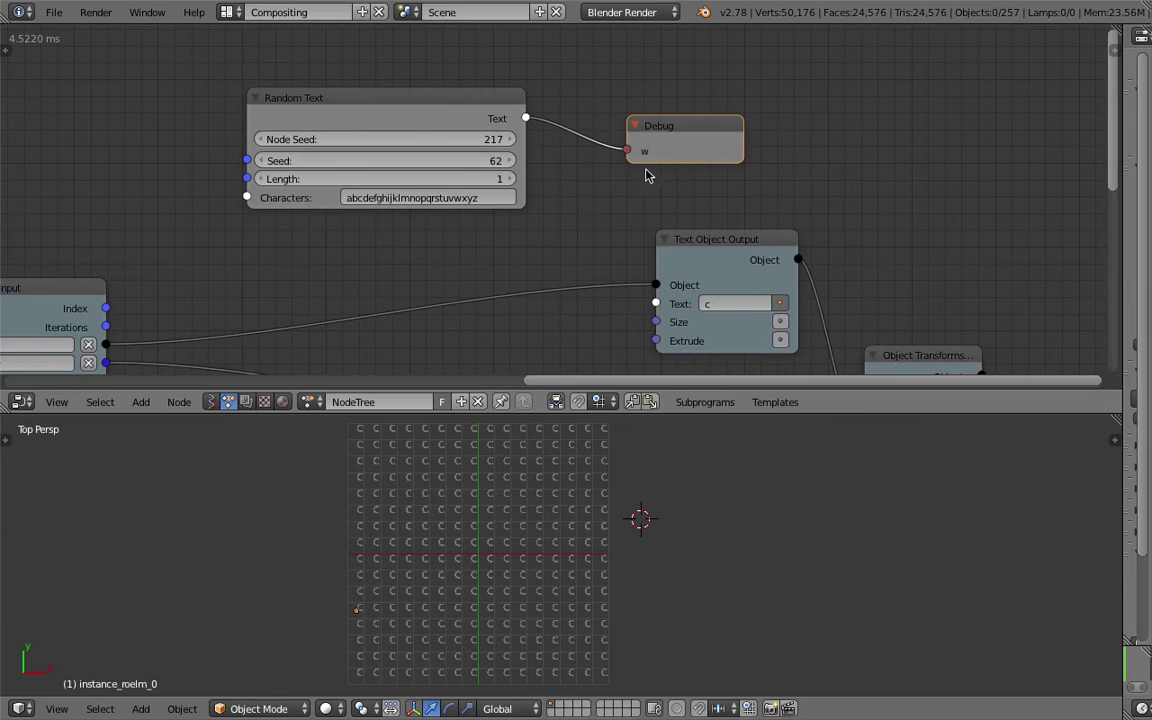
scroll(556, 190, "up", 2)
scroll(343, 210, "up", 2)
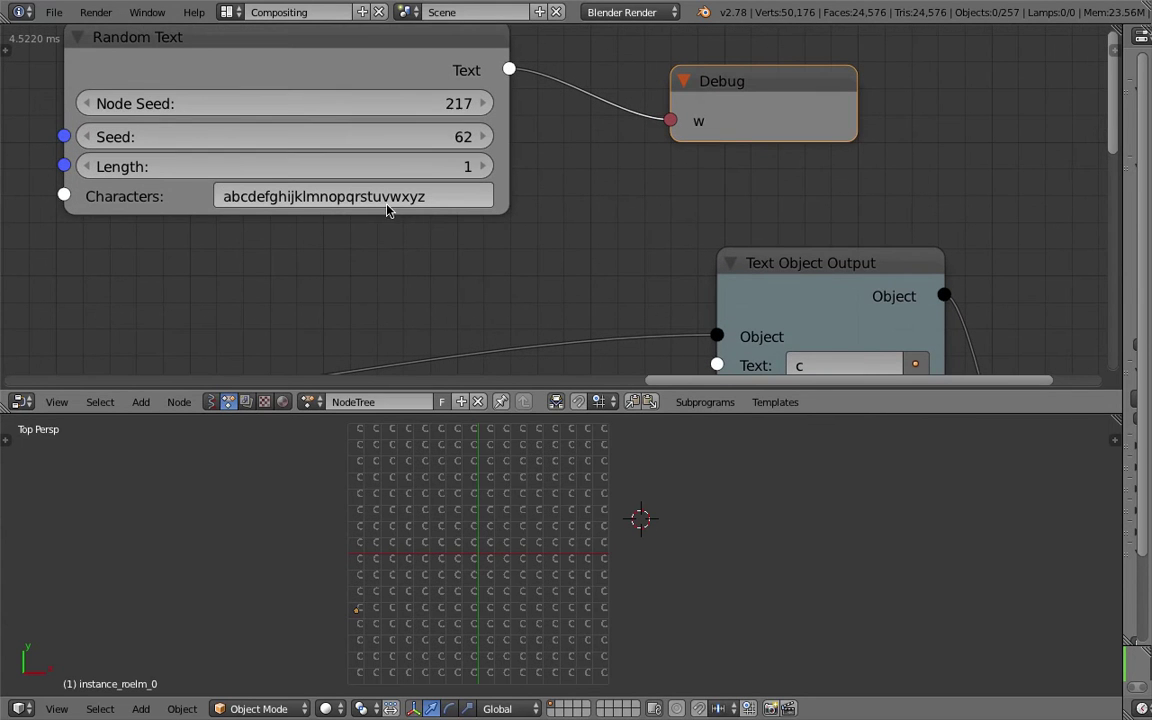
scroll(540, 200, "down", 2)
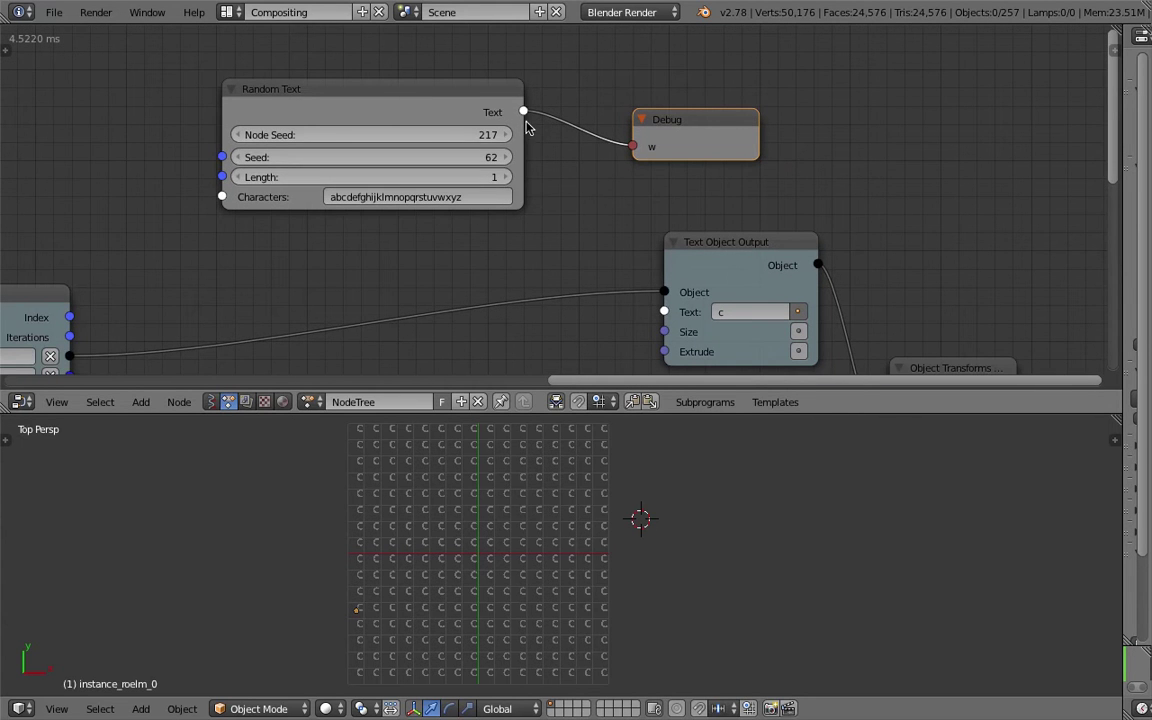
Link the Random Text node's Text output to the Text input of the Text Object Output node.
left_click_drag(666, 121, 630, 124)
middle_click_drag(539, 180, 510, 140)
scroll(514, 158, "down", 3)
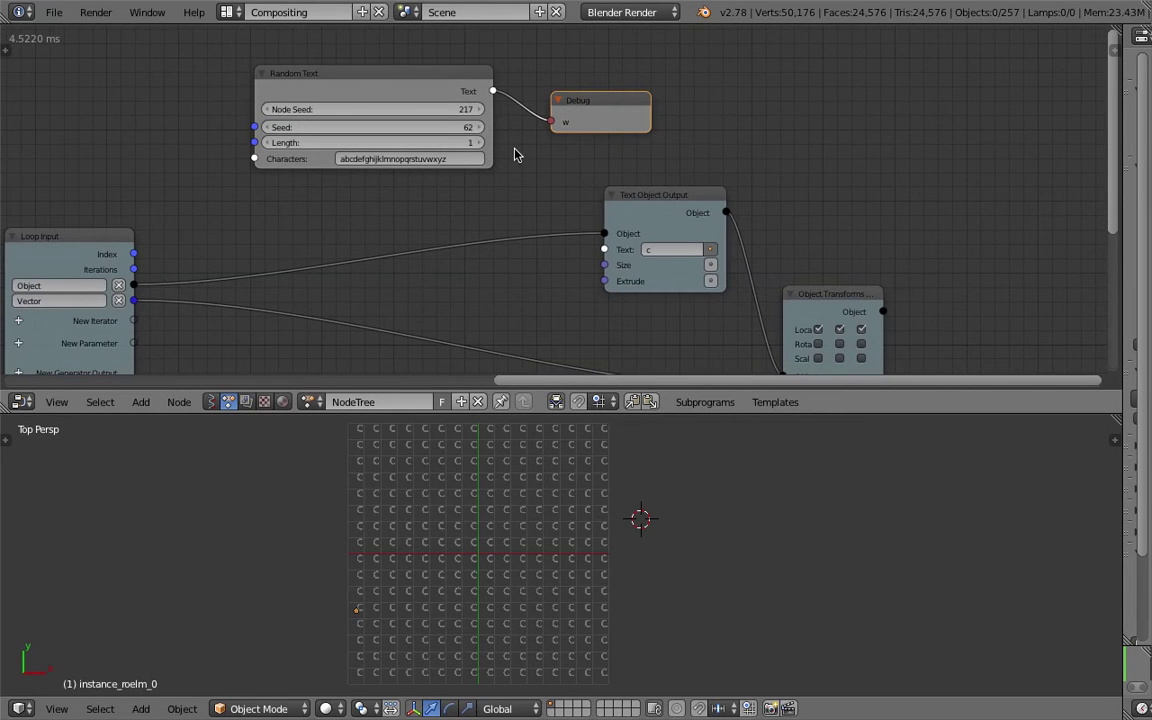
left_click_drag(492, 91, 604, 249)
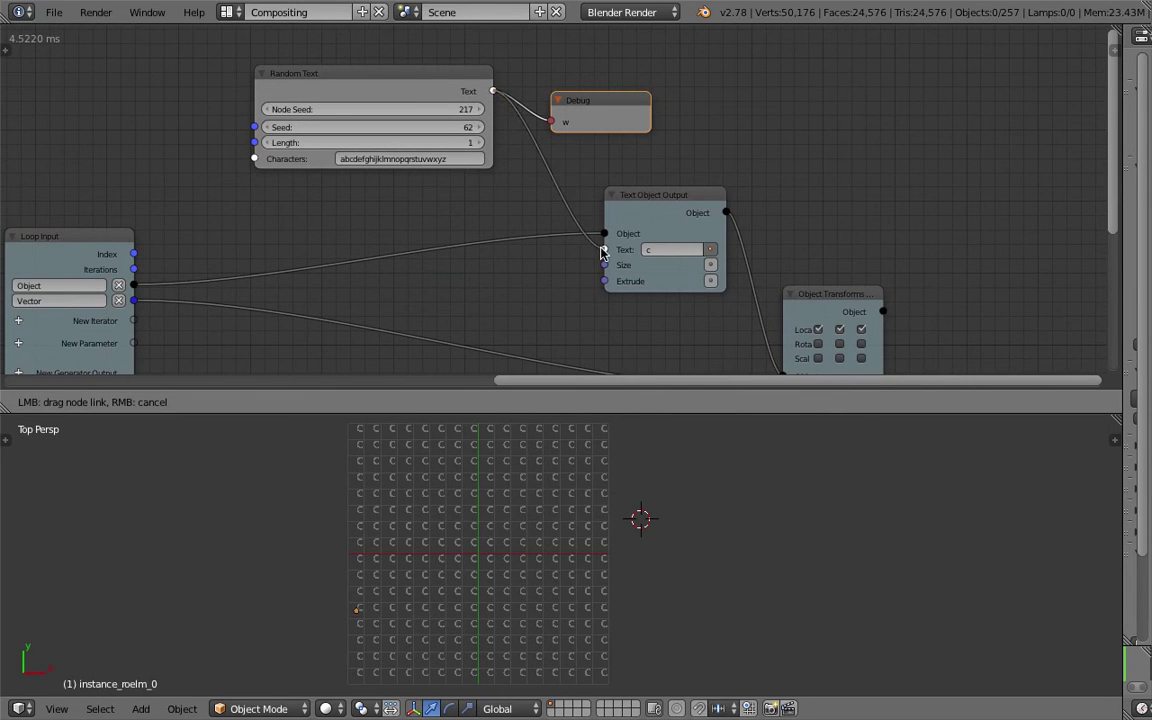
scroll(318, 165, "up", 1)
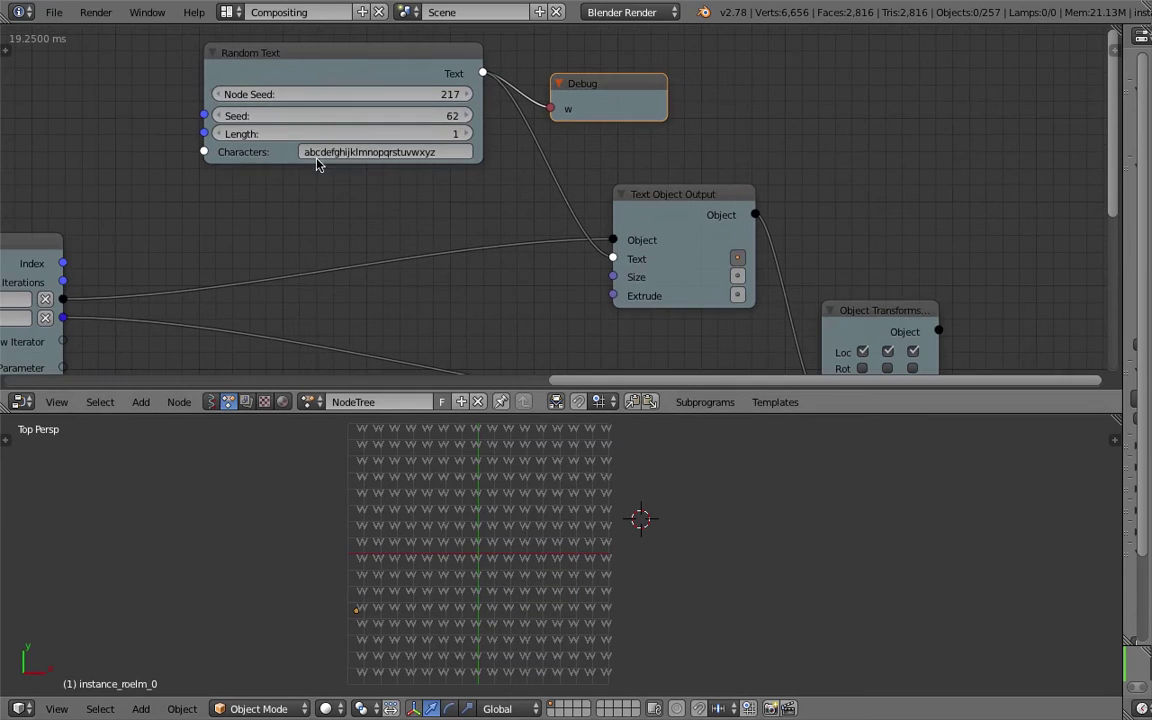
Try longer Length values on the Random Text node and return Length to 1.
left_click(465, 134)
left_click(465, 134)
left_click(465, 134)
left_click(226, 134)
left_click(226, 134)
left_click(226, 134)
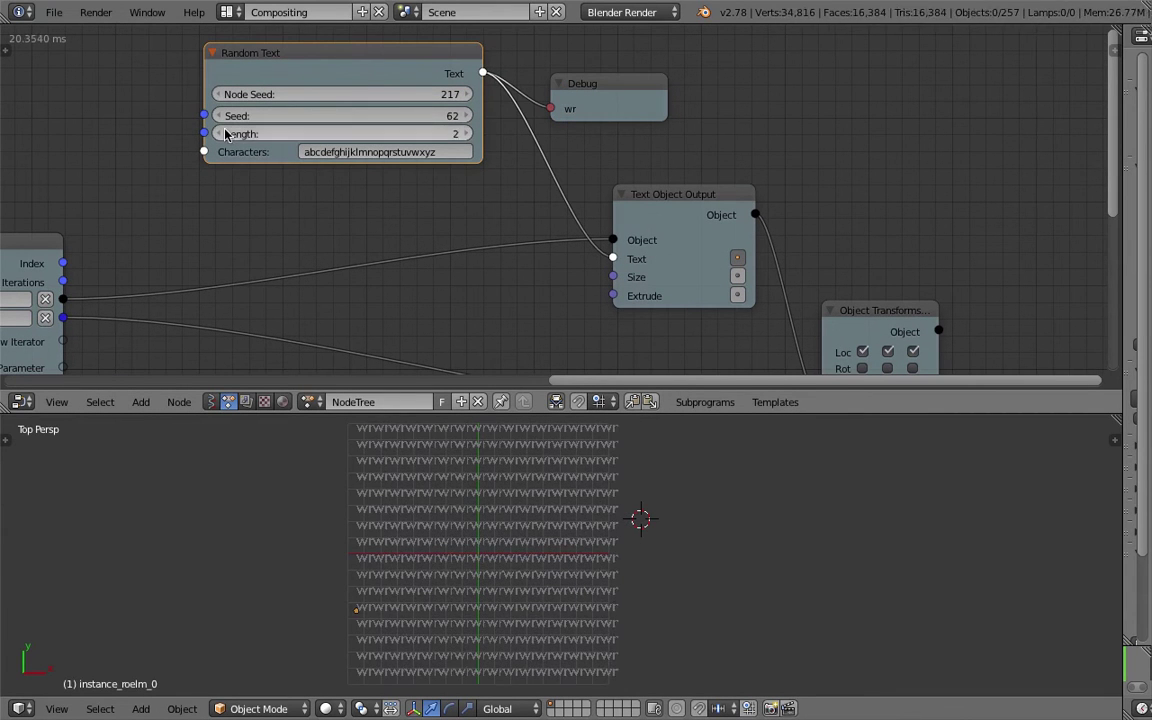
left_click(226, 135)
left_click(466, 134)
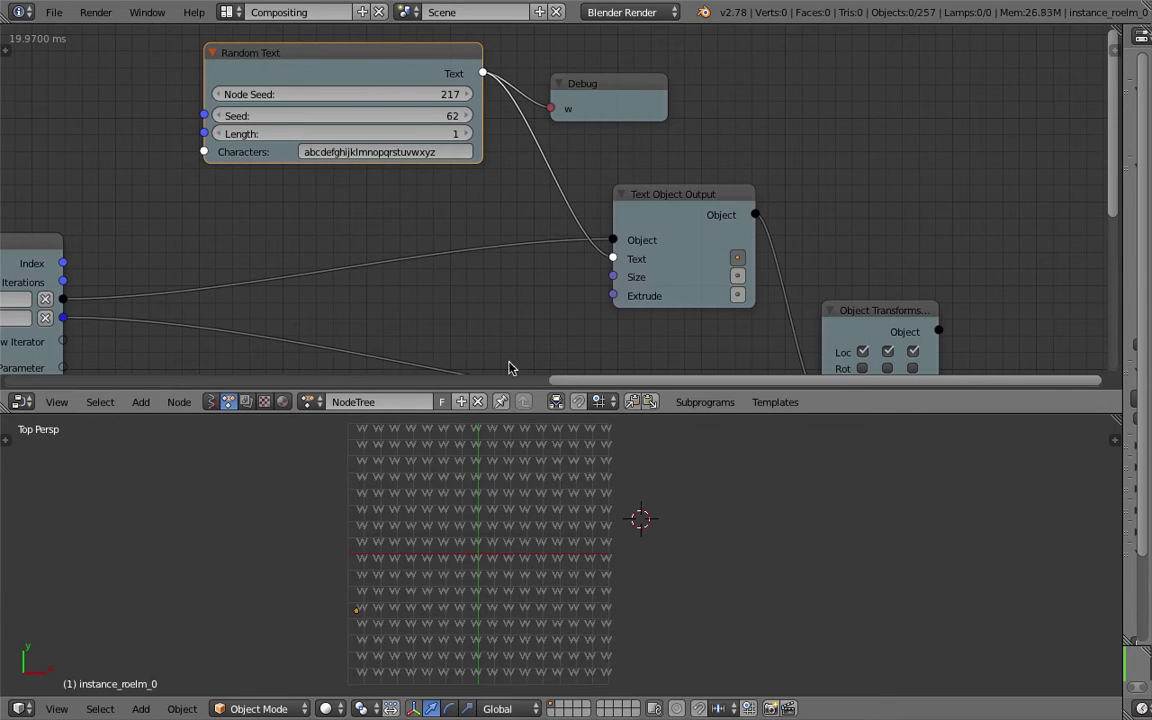
Set the Random Text node's Seed to 80, move the node slightly down and save the file.
left_click_drag(298, 120, 270, 122)
left_click_drag(306, 68, 296, 102)
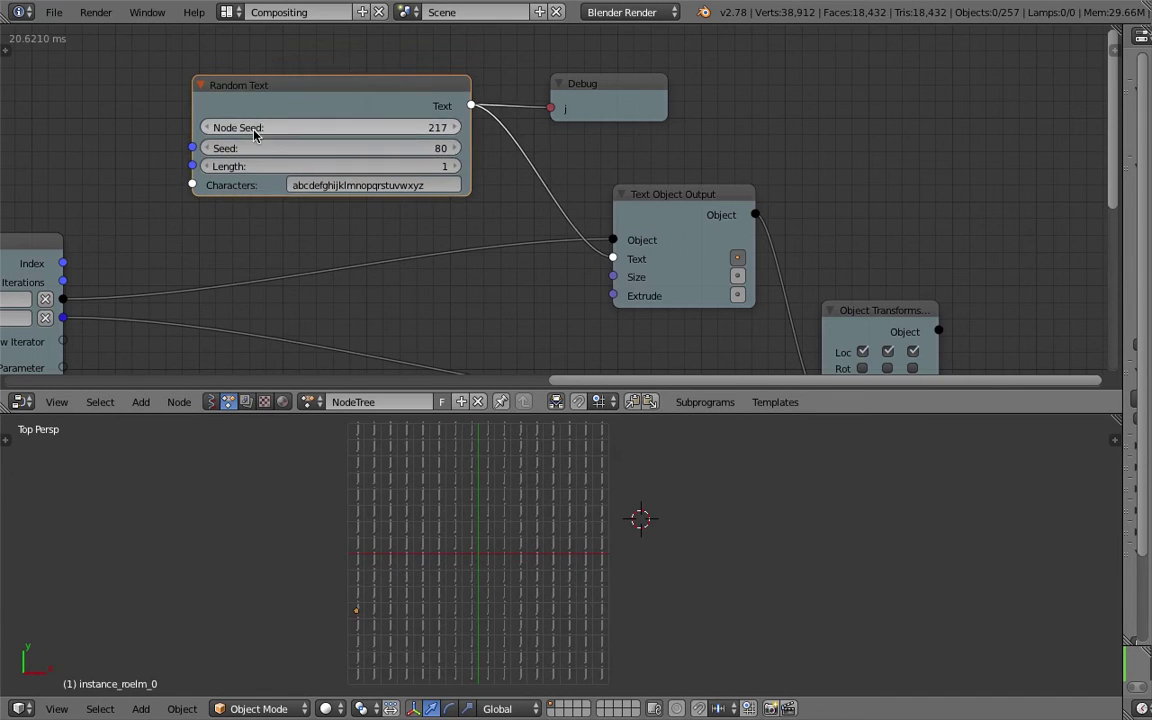
middle_click_drag(250, 162, 424, 164)
key("ctrl+s")
left_click(420, 167)
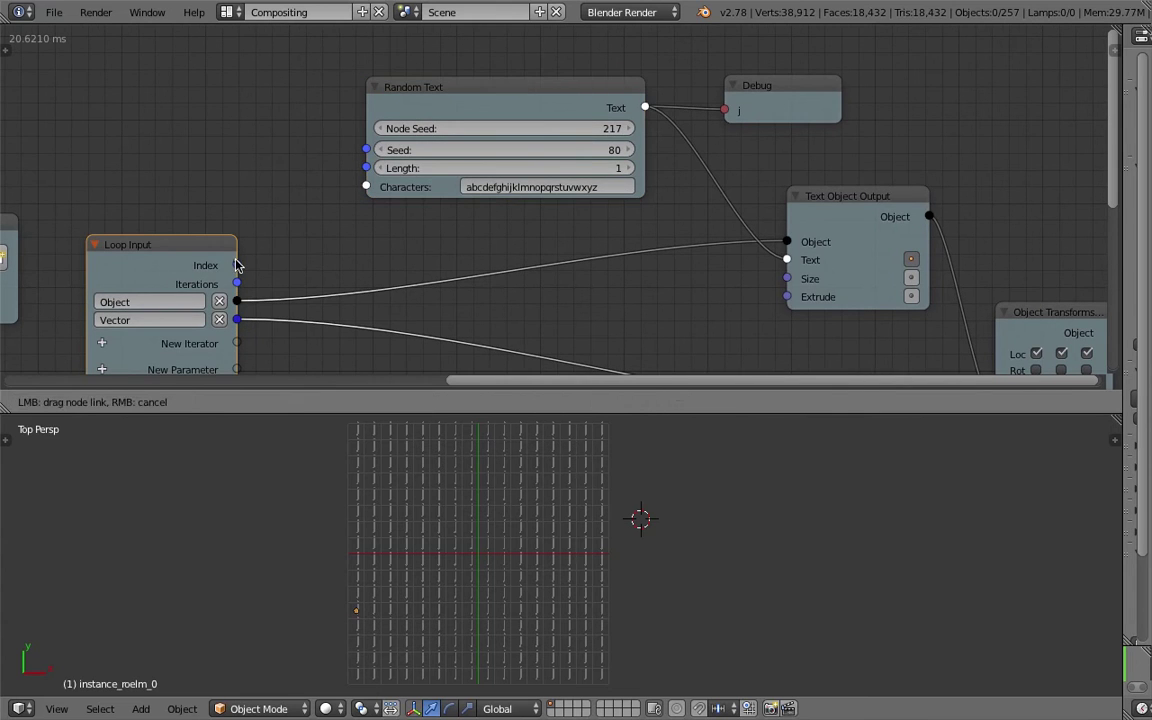
Link the Loop Input node's Index output to the Random Text node's Seed input and save the file.
scroll(308, 126, "down", 2)
scroll(432, 174, "up", 4)
middle_click_drag(386, 181, 349, 212)
scroll(264, 213, "up", 2)
left_click_drag(220, 222, 349, 107)
left_click_drag(443, 45, 398, 53)
scroll(656, 633, "up", 2)
scroll(656, 633, "down", 3)
key("ctrl+s")
left_click(656, 632)
key("ctrl+s")
left_click(382, 172)
Set the Random Text node's Node Seed to 397 and save the file.
middle_click_drag(241, 224, 259, 189)
scroll(470, 210, "down", 1)
middle_click_drag(476, 211, 452, 222)
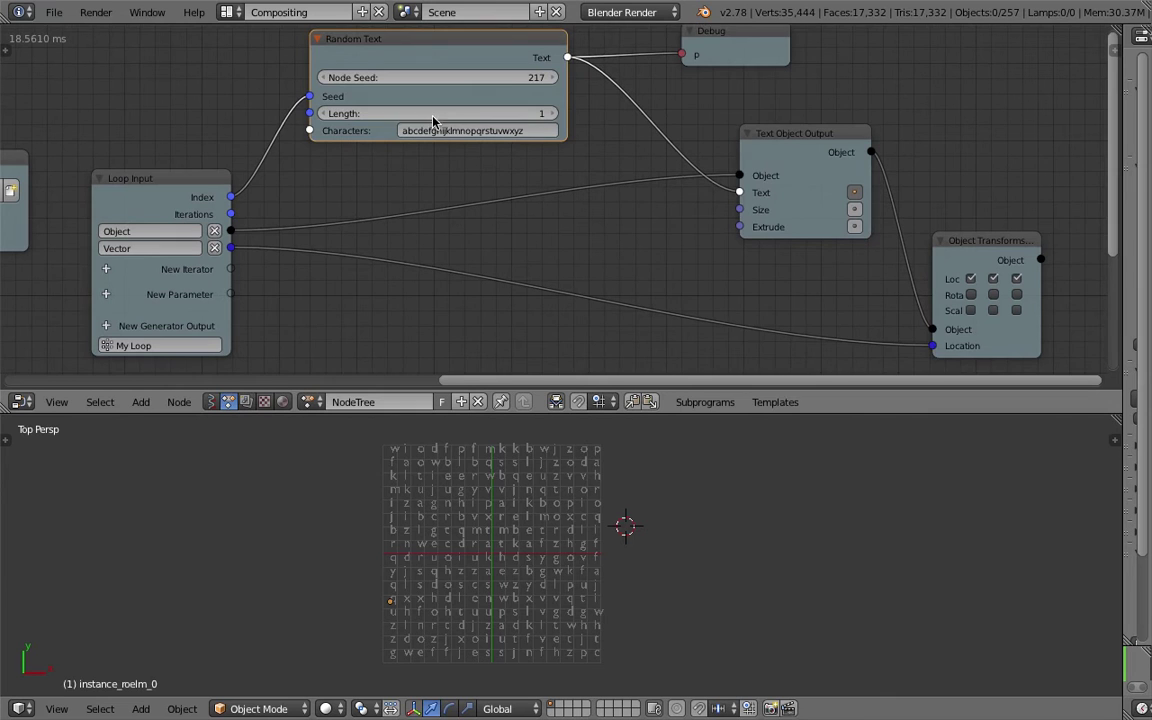
left_click_drag(405, 77, 538, 77)
key("ctrl+s")
left_click(655, 596)
scroll(473, 160, "up", 2)
key("ctrl+s")
left_click(473, 160)
left_click_drag(432, 45, 479, 45)
key("ctrl+s")
key("Return")
Set the Random Text node's Characters to 01.
middle_click_drag(437, 201, 458, 224)
scroll(458, 224, "down", 1)
middle_click_drag(458, 165, 456, 223)
scroll(456, 223, "up", 2)
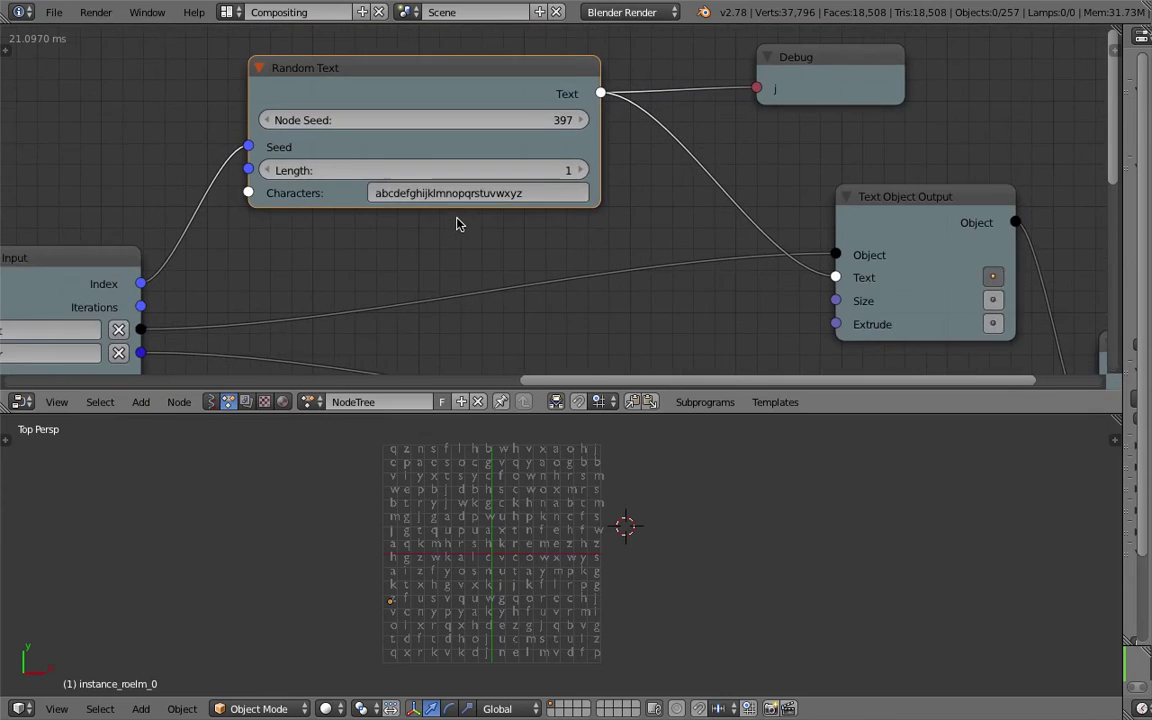
scroll(456, 224, "up", 1)
left_click(465, 200)
type("01")
key("Return")
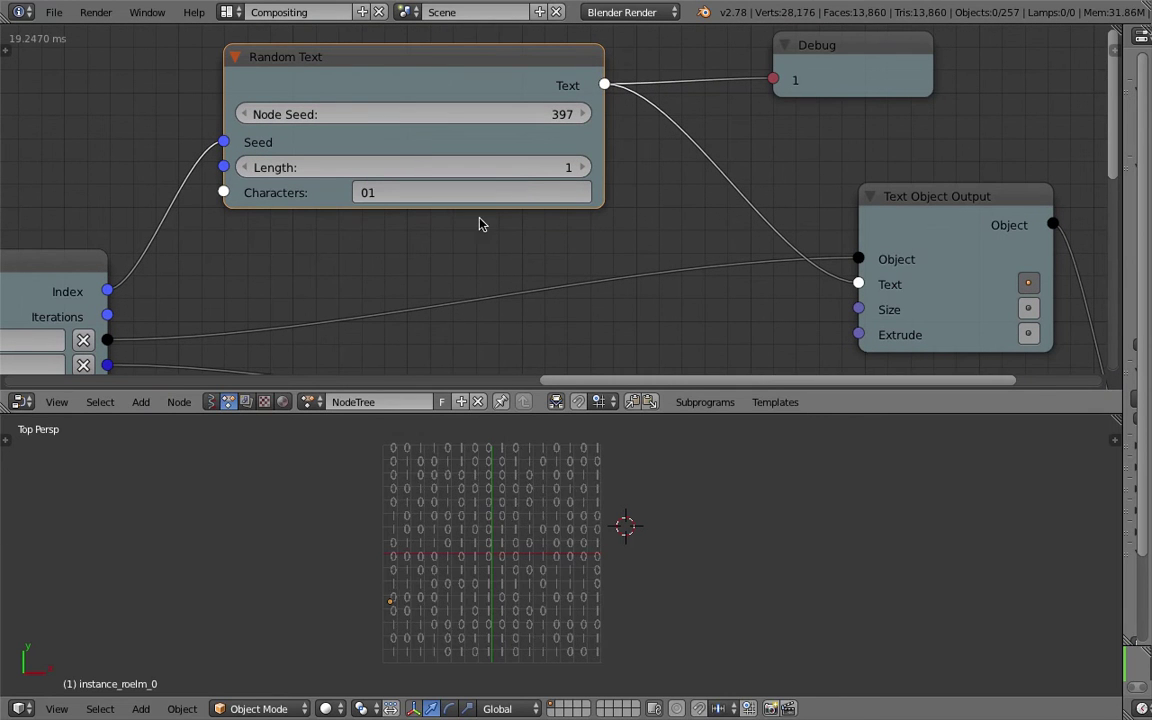
Place the 3D cursor beside the grid of digits and make the 3D viewport taller.
scroll(512, 500, "up", 1)
left_click(510, 502)
scroll(725, 545, "down", 1)
left_click(720, 544)
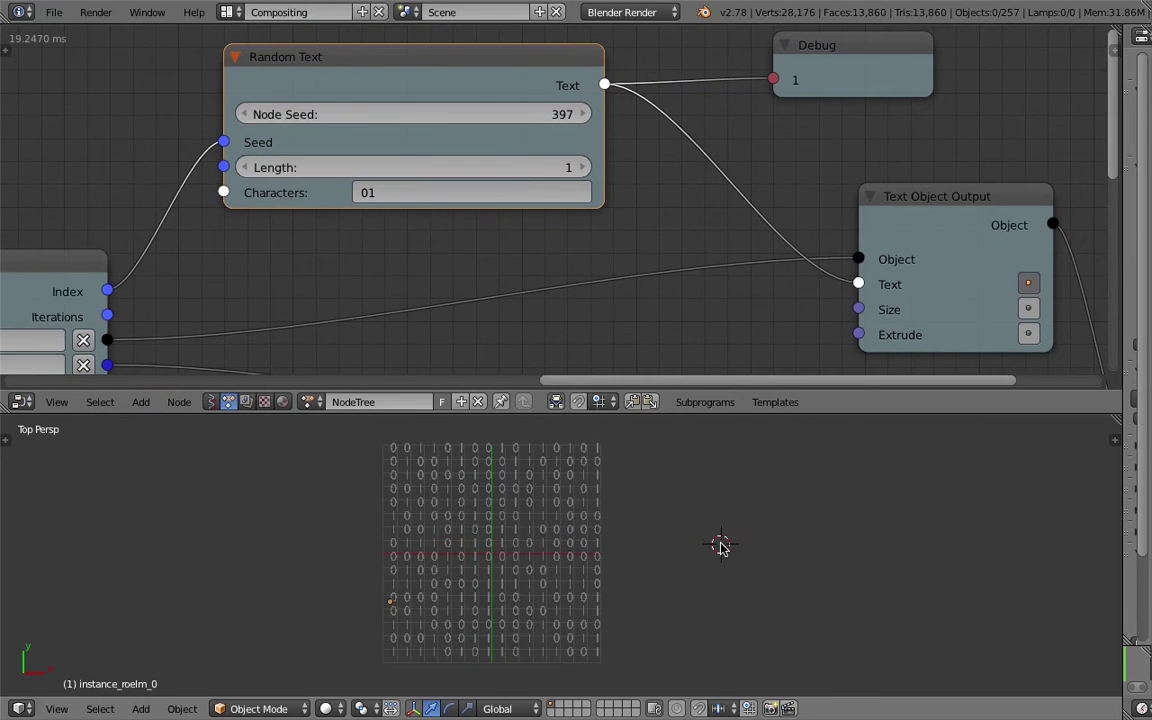
left_click_drag(600, 413, 605, 294)
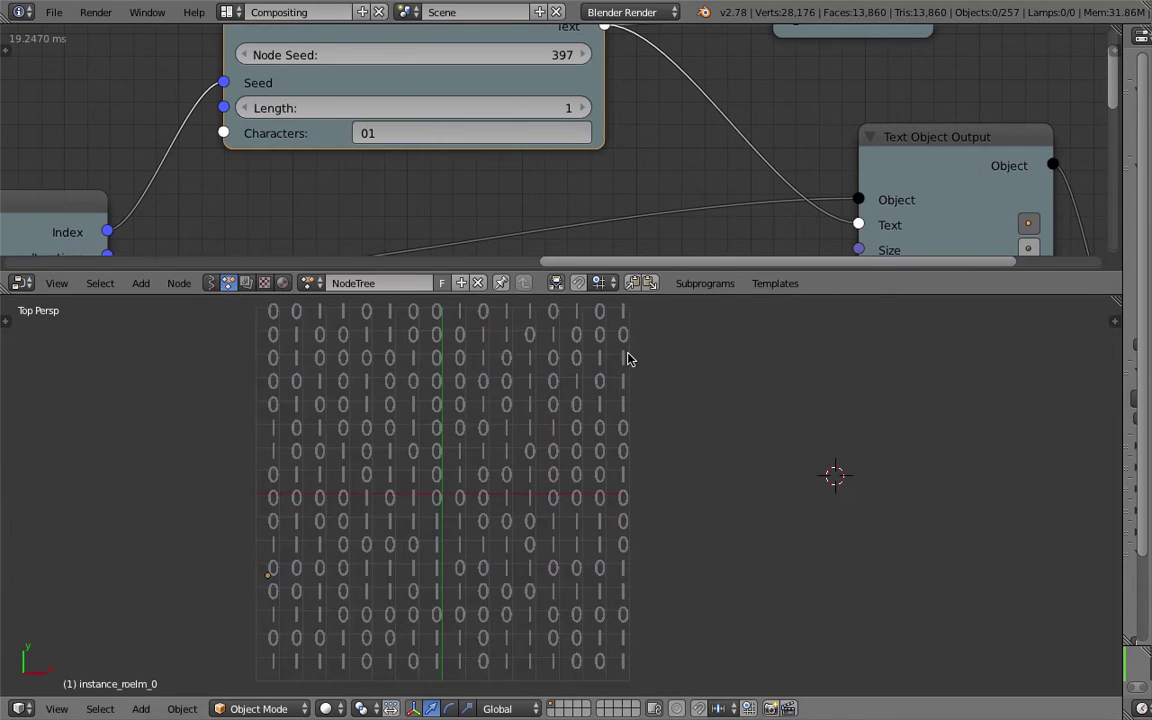
middle_click_drag(660, 421, 694, 441, "shift")
scroll(743, 436, "down", 1)
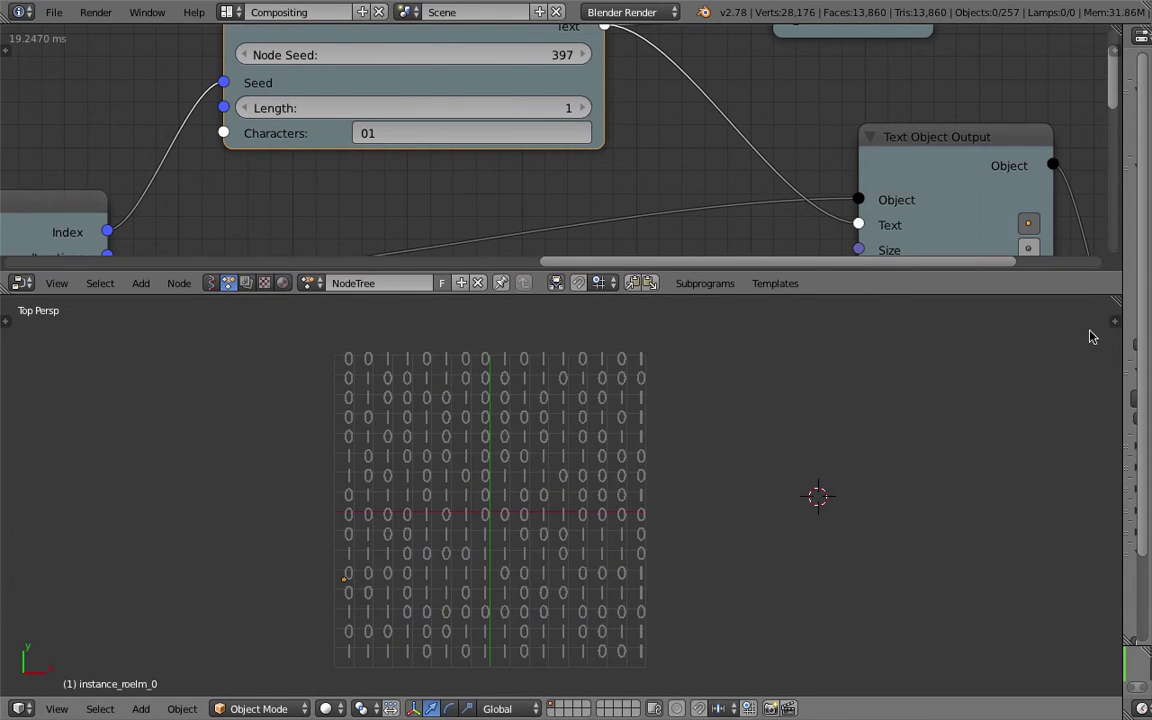
Show the 3D viewport's properties and enable the Only Render display option.
key("n")
scroll(938, 483, "down", 5)
scroll(686, 452, "up", 5)
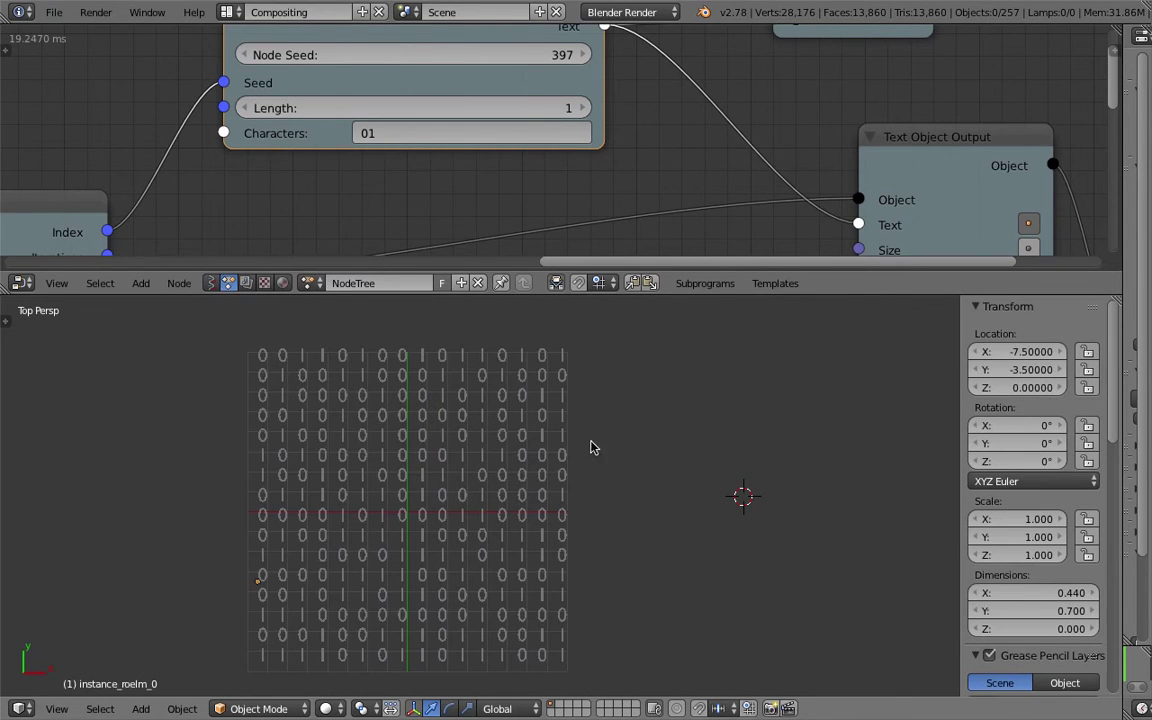
scroll(1029, 553, "down", 15)
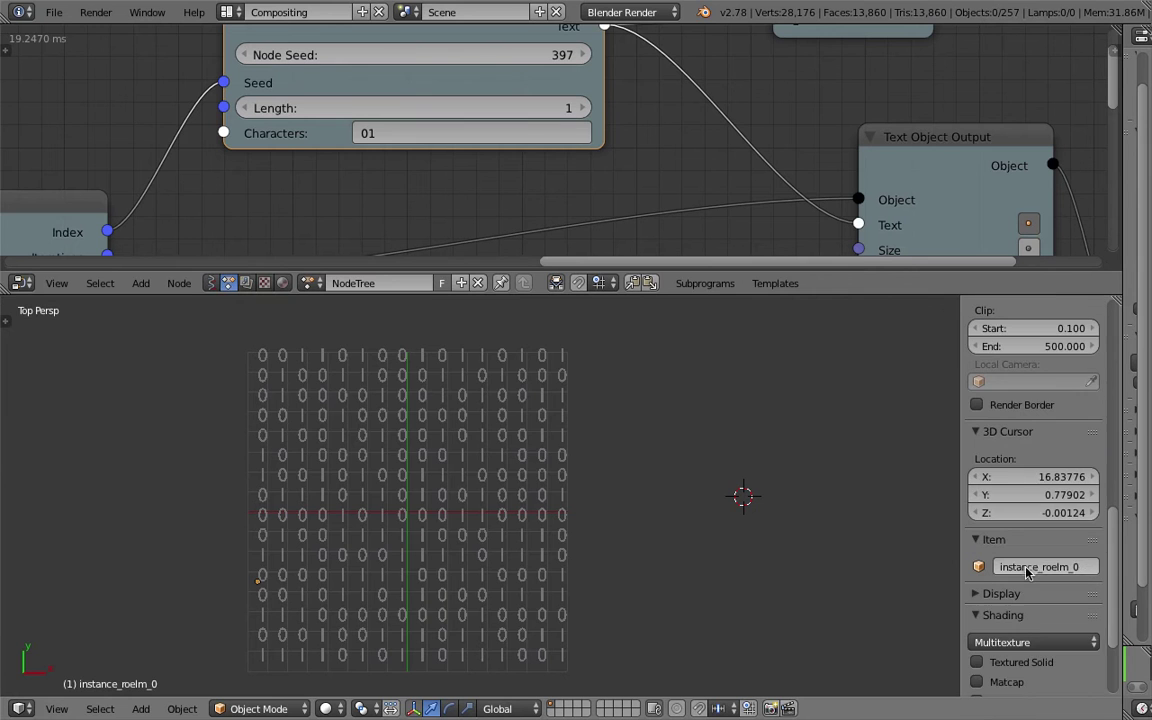
left_click(996, 592)
left_click(1005, 620)
scroll(740, 486, "up", 2)
scroll(739, 487, "down", 3)
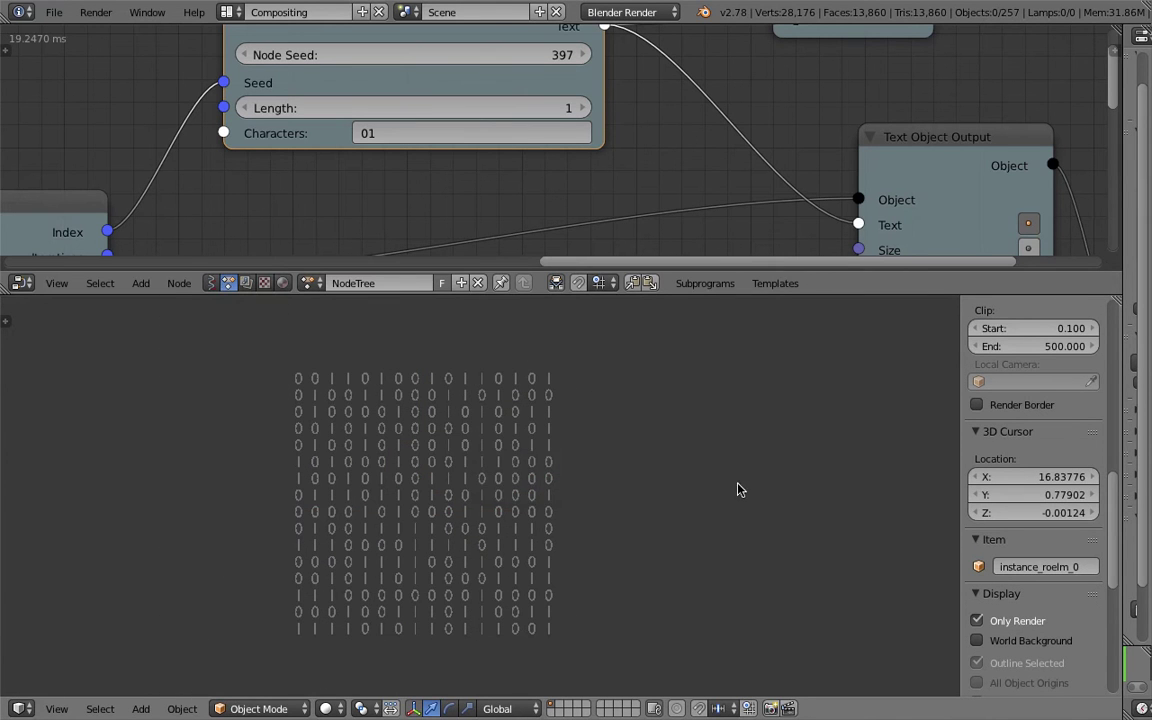
Give the node editor more height and save the file.
left_click_drag(514, 293, 517, 371)
scroll(313, 283, "down", 2)
scroll(313, 283, "down", 1)
middle_click_drag(335, 270, 612, 214)
middle_click_drag(401, 242, 543, 221)
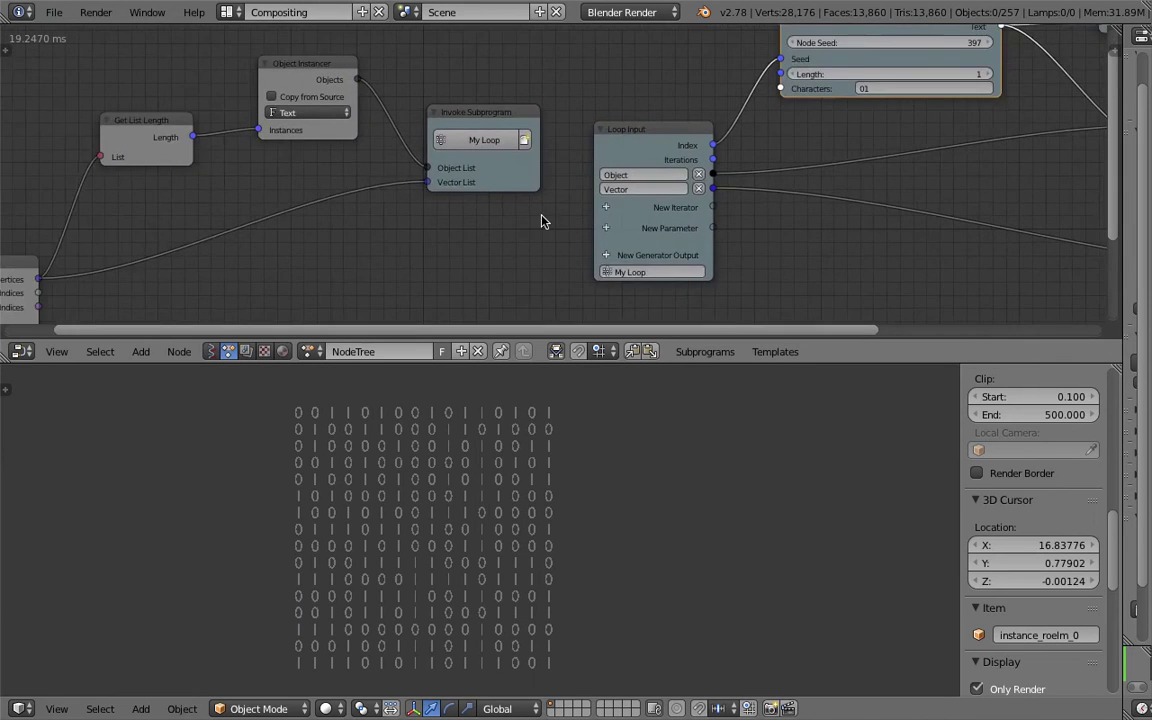
key("ctrl+s")
mouse_move(347, 234)
middle_mouse_down()
mouse_move(405, 238)
mouse_move(503, 162)
middle_mouse_up()
key("ctrl+s")
left_click(517, 435)
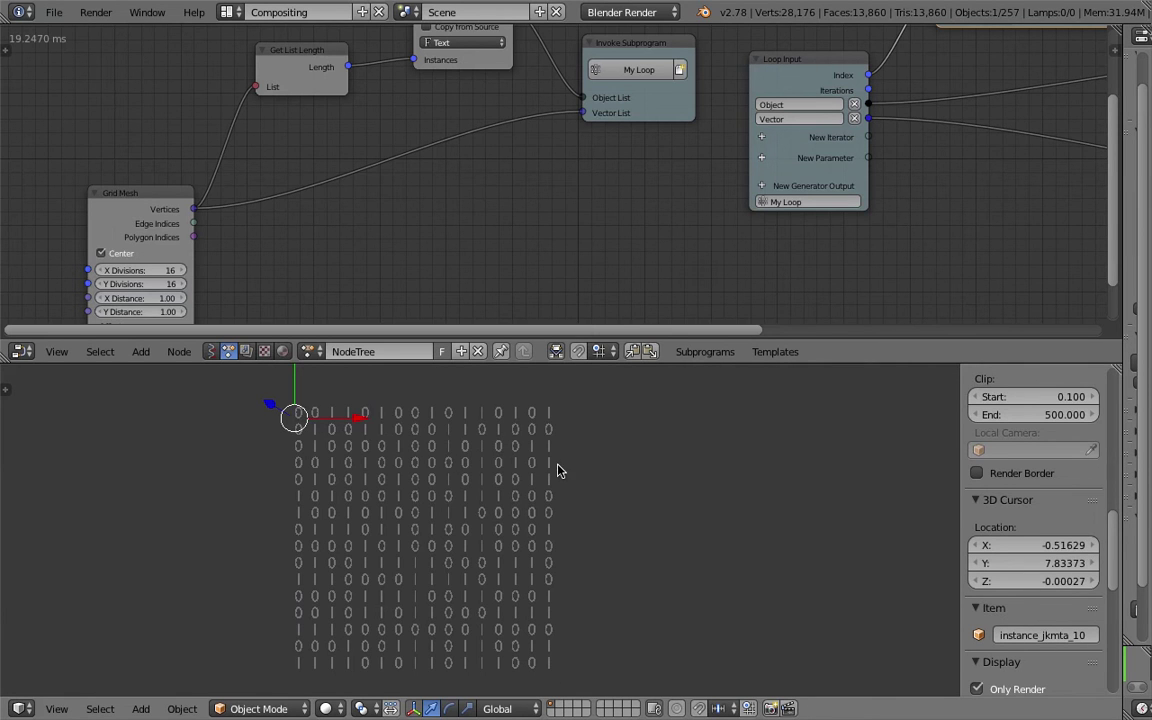
Set the Random Text node's Characters to /|\.
middle_click_drag(865, 220, 679, 224)
mouse_move(871, 136)
middle_mouse_down()
mouse_move(717, 221)
mouse_move(594, 311)
middle_mouse_up()
scroll(567, 211, "up", 3)
left_click(566, 196)
scroll(612, 221, "up", 4)
left_click(599, 213)
type("/|")
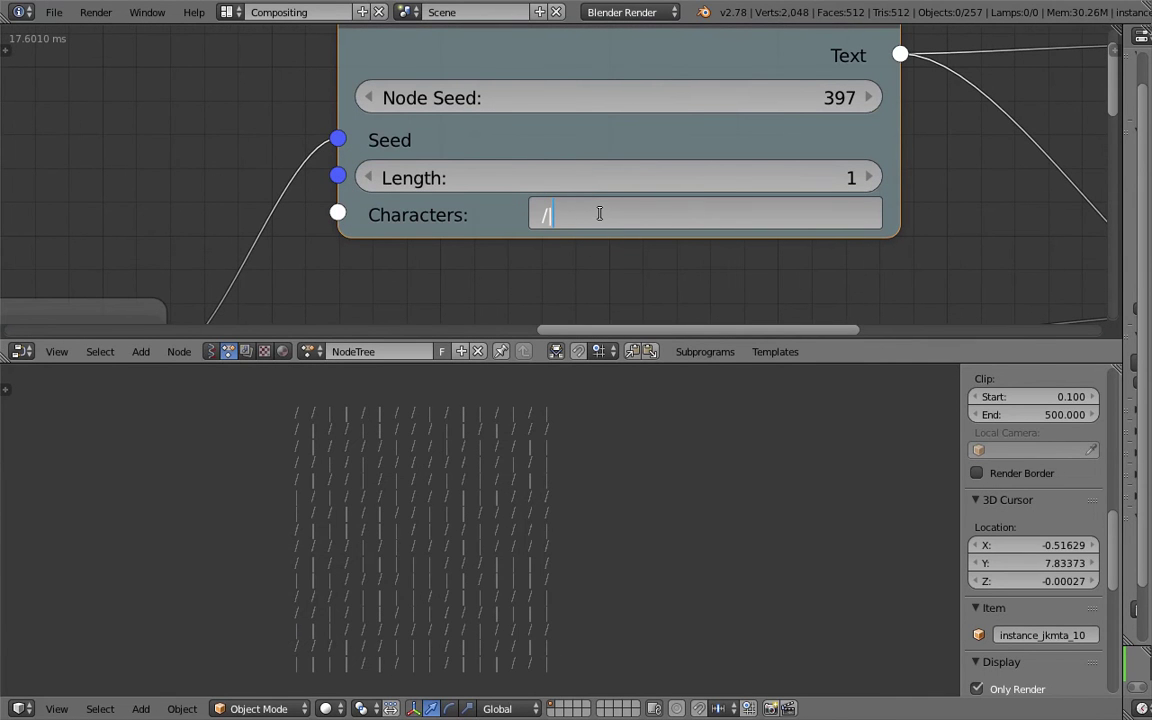
type("\\")
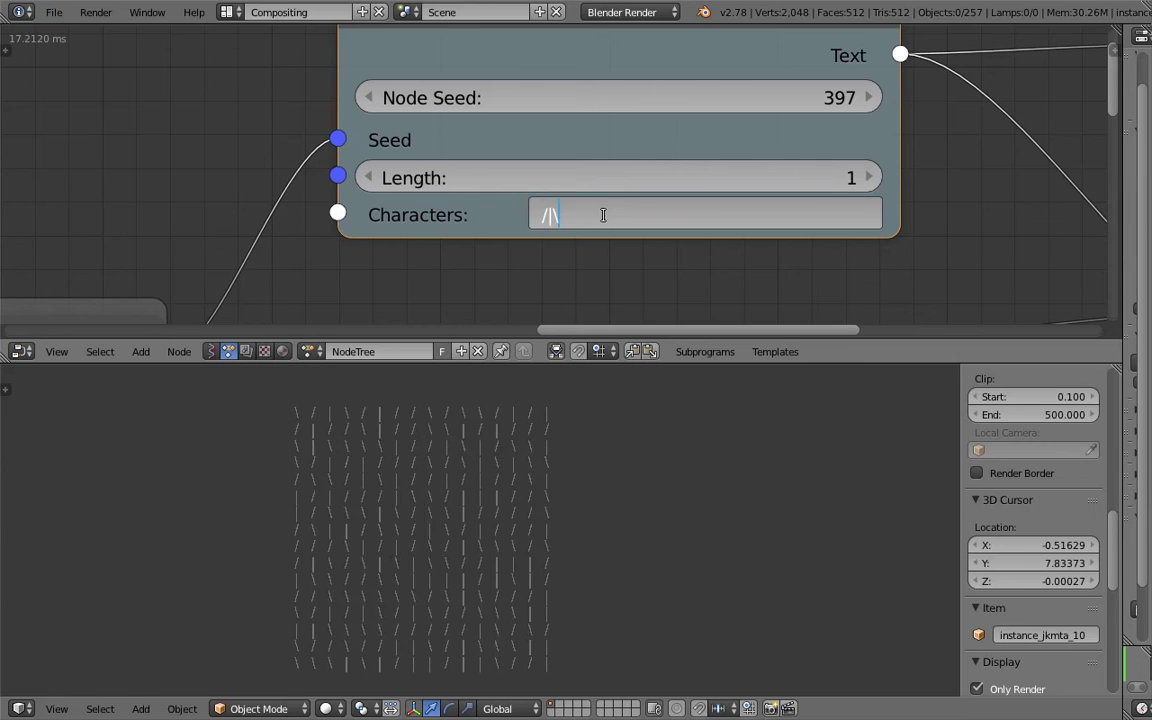
left_click(606, 271)
Save the file and set the Random Text node's Node Seed to 488.
scroll(596, 290, "up", 2)
scroll(458, 260, "down", 5)
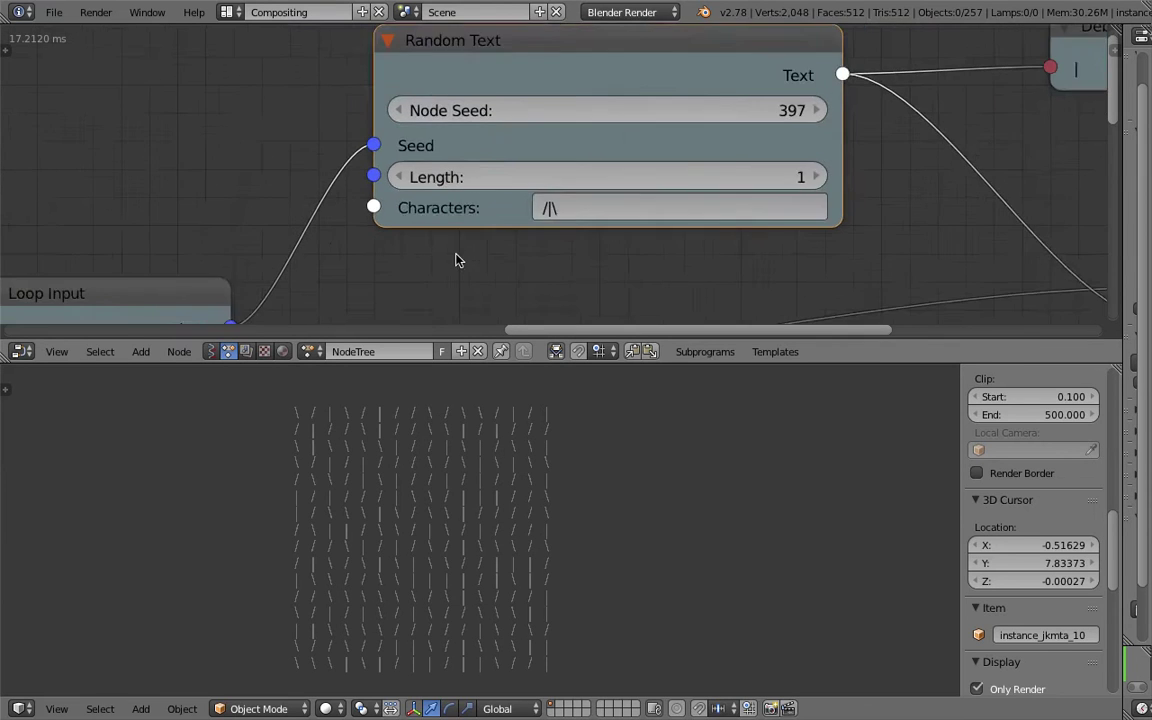
scroll(484, 543, "up", 4)
scroll(432, 514, "down", 4)
key("ctrl+s")
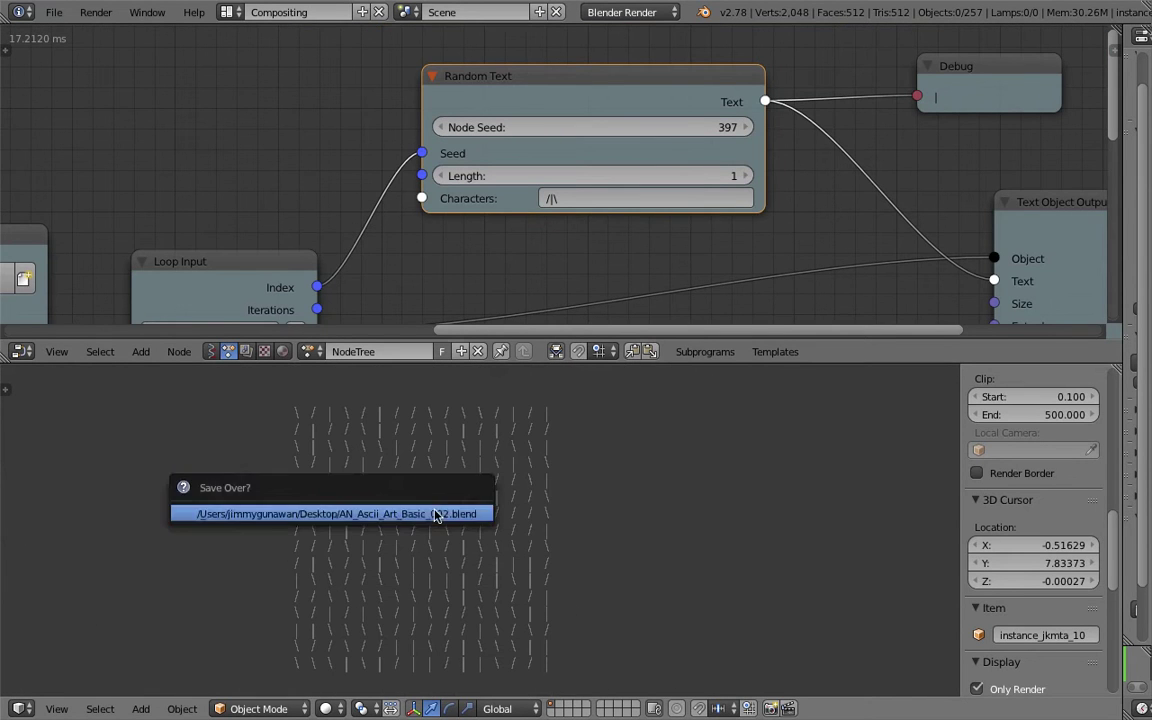
left_click(432, 514)
scroll(558, 247, "up", 2)
mouse_move(618, 112)
left_mouse_down()
mouse_move(640, 114)
mouse_move(612, 135)
left_mouse_up()
Set the Random Text node's Characters to /\ and save the file.
scroll(590, 222, "up", 1)
scroll(590, 222, "up", 1)
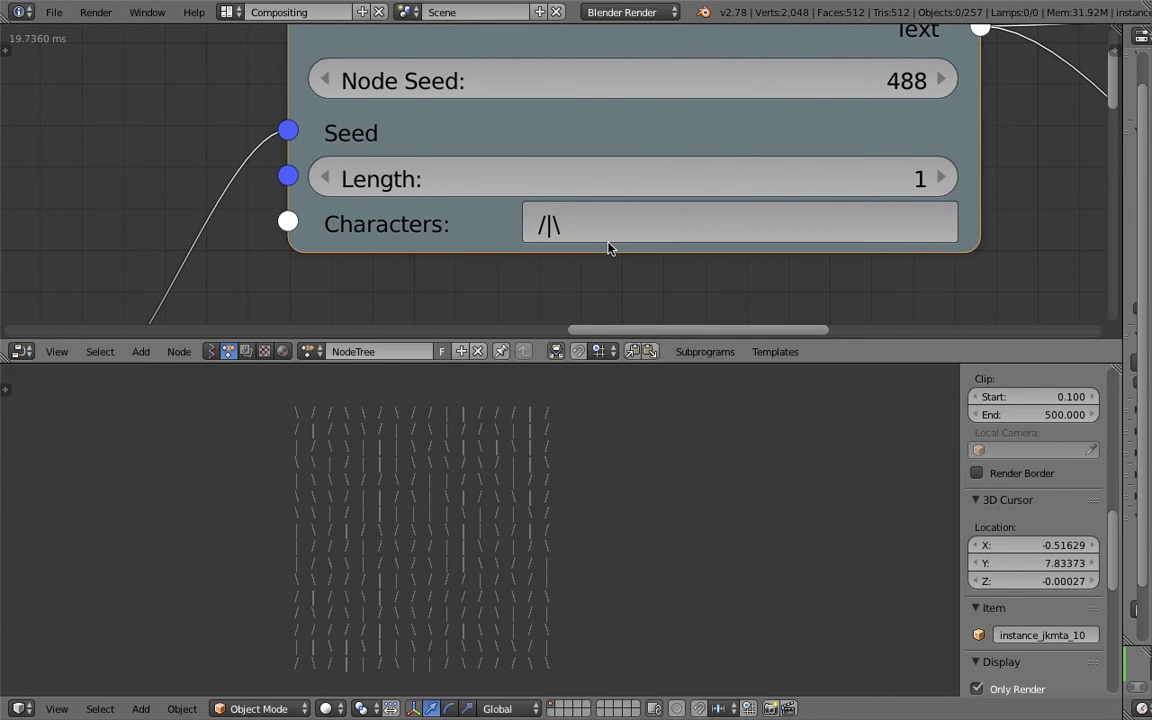
left_click(605, 221)
type("/\\")
key("Return")
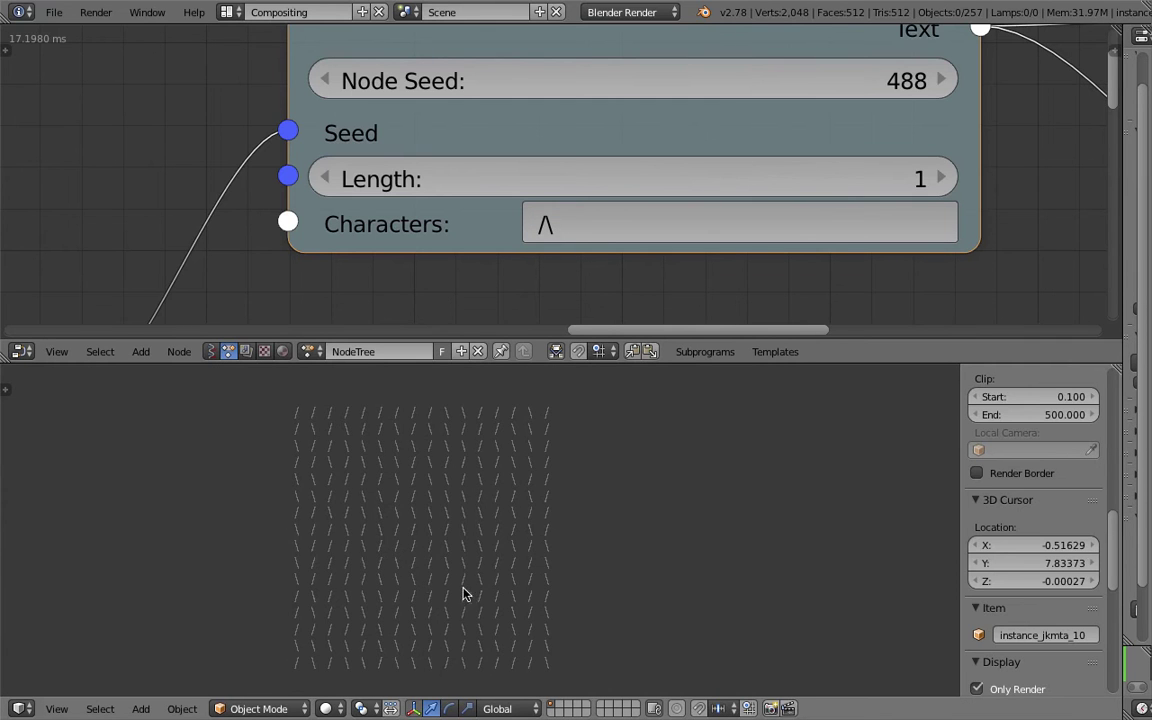
scroll(504, 554, "down", 4)
key("ctrl+s")
left_click(506, 560)
middle_click_drag(104, 136, 543, 88)
key("ctrl+s")
left_click(545, 88)
Set the Grid Mesh node's X Distance to 0.28 and Y Distance to 0.70, and save the file.
scroll(339, 237, "down", 1)
scroll(339, 237, "down", 4)
middle_click_drag(244, 250, 400, 189)
middle_click_drag(36, 227, 562, 229)
middle_click_drag(245, 326, 414, 178)
scroll(429, 195, "up", 3)
middle_click_drag(429, 278, 443, 168)
scroll(432, 165, "up", 2)
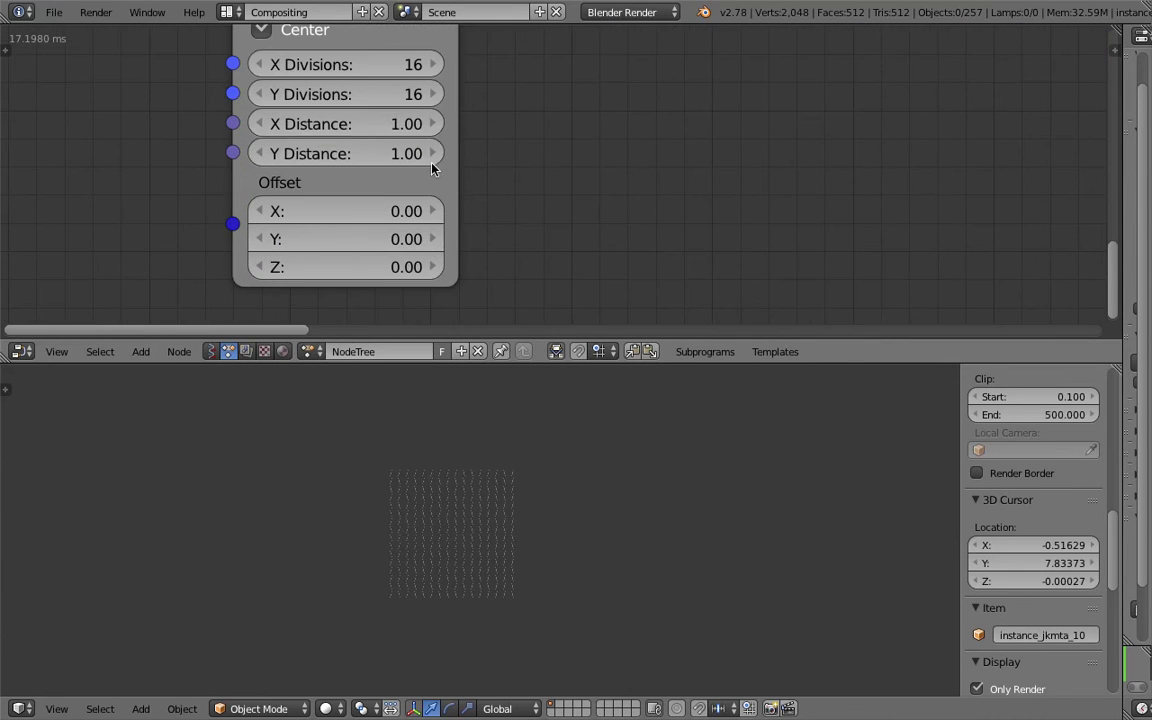
left_click_drag(390, 124, 309, 124)
scroll(508, 425, "up", 9)
scroll(513, 455, "down", 1)
key("ctrl+s")
left_click(511, 463)
left_click_drag(388, 124, 326, 145)
key("ctrl+s")
left_click(387, 156)
scroll(440, 180, "down", 3)
middle_click_drag(482, 187, 479, 189)
Set the Grid Mesh node's X Divisions to 50 and Y Divisions to 25.
left_click_drag(409, 109, 409, 128)
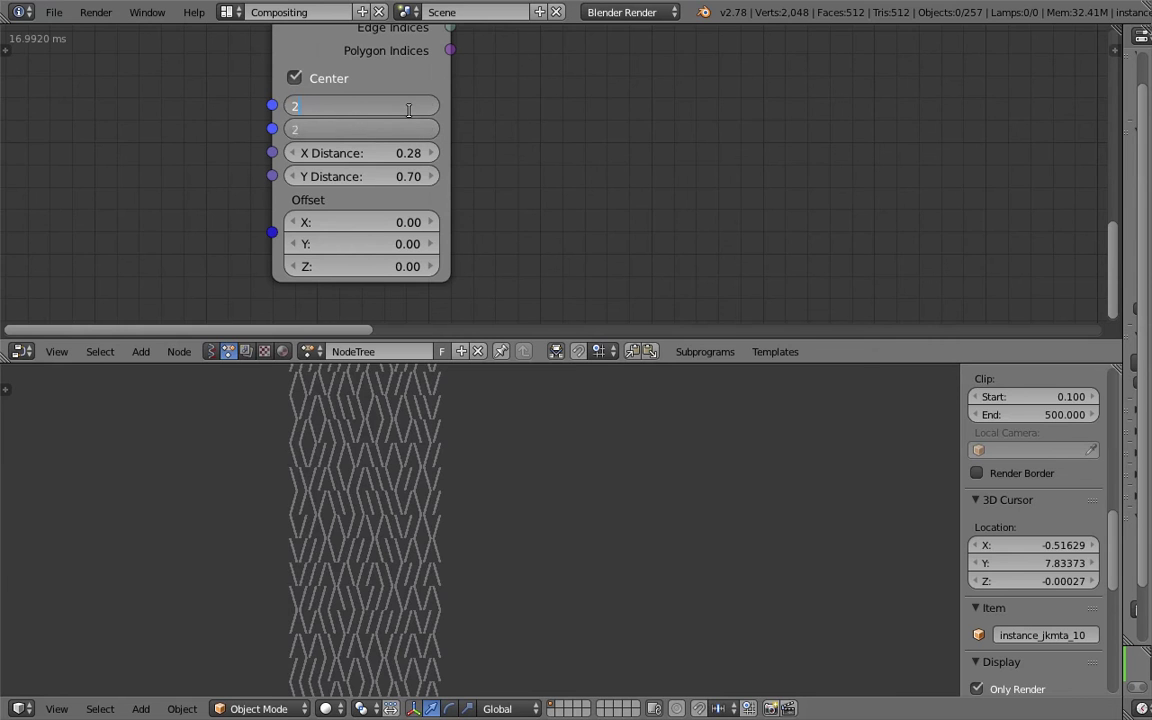
key("Return")
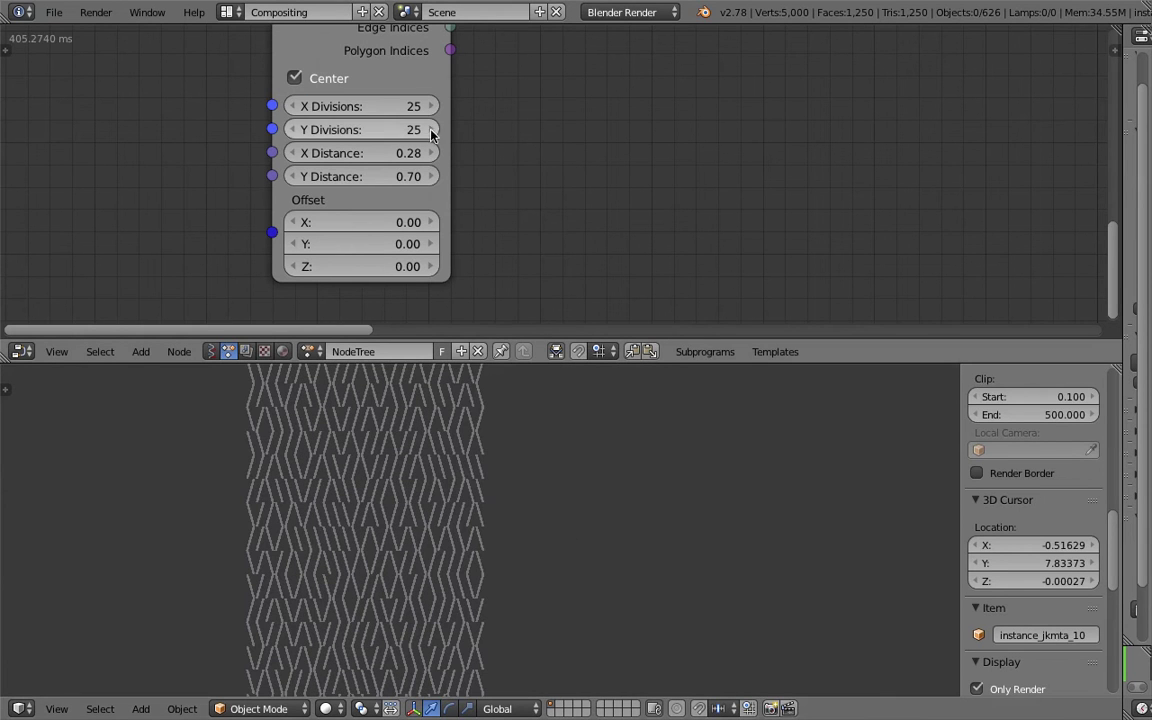
left_click(382, 110)
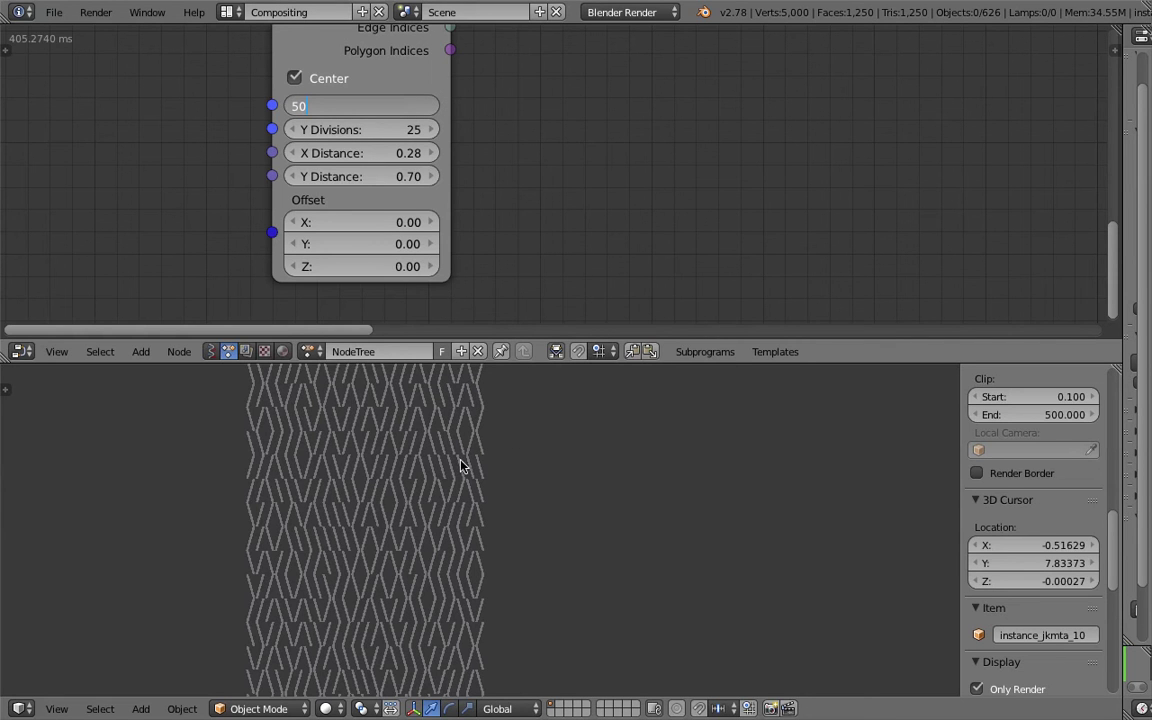
key("Return")
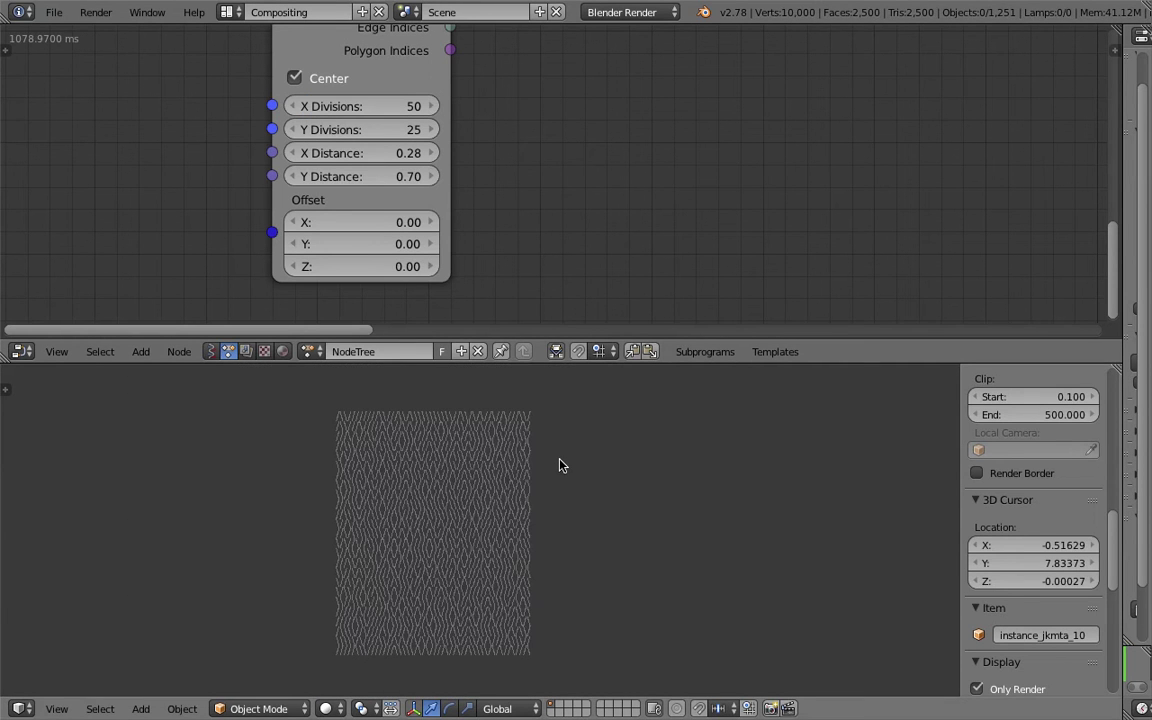
Save the file over the existing one and widen the Properties editor.
key("ctrl+s")
left_click(568, 465)
left_click_drag(1124, 250, 781, 247)
scroll(600, 210, "down", 5)
middle_click_drag(486, 174, 421, 211)
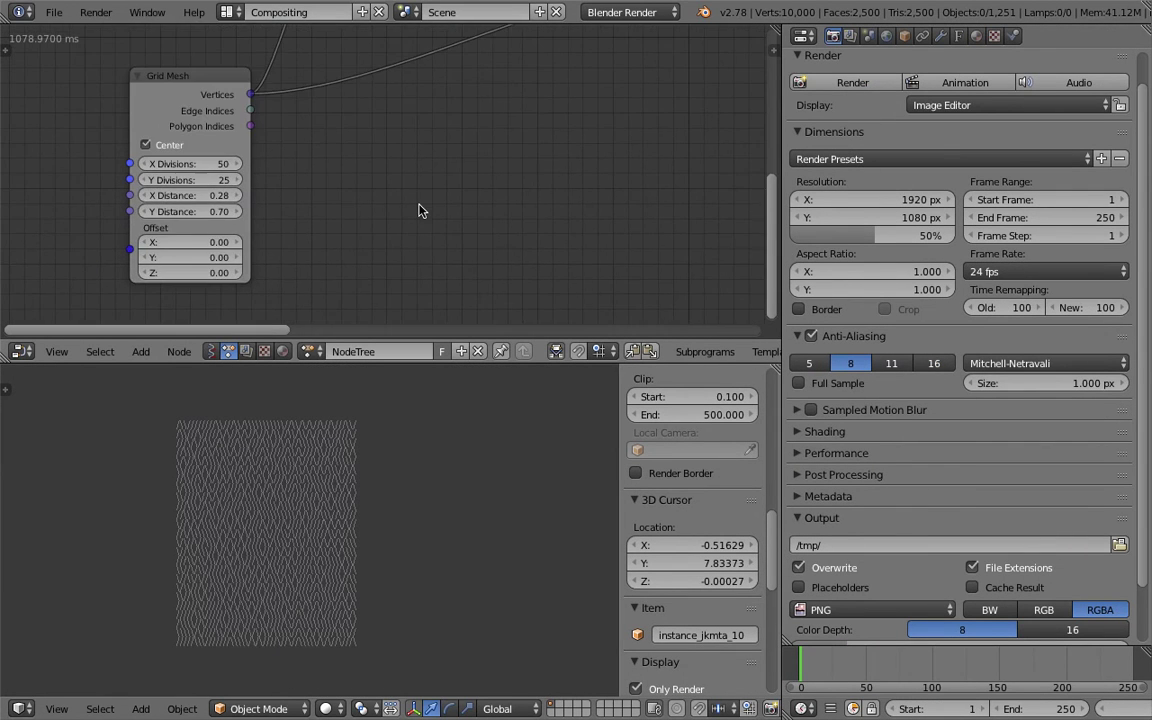
Calculate 50 * 25 in the system search to work out the grid's number of characters.
scroll(300, 209, "up", 2)
scroll(293, 205, "up", 1)
middle_click_drag(213, 186, 346, 183)
scroll(256, 205, "up", 2)
scroll(374, 205, "up", 1)
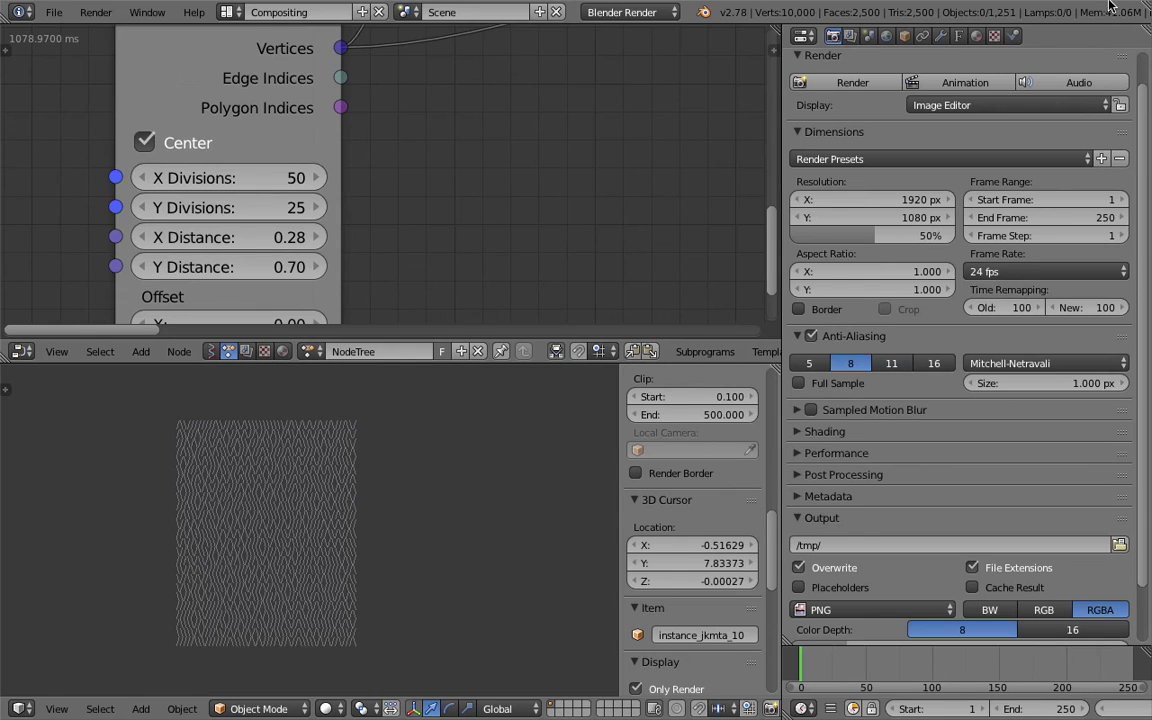
mouse_move(1108, 8)
left_click(1069, 10)
type("50 * 25")
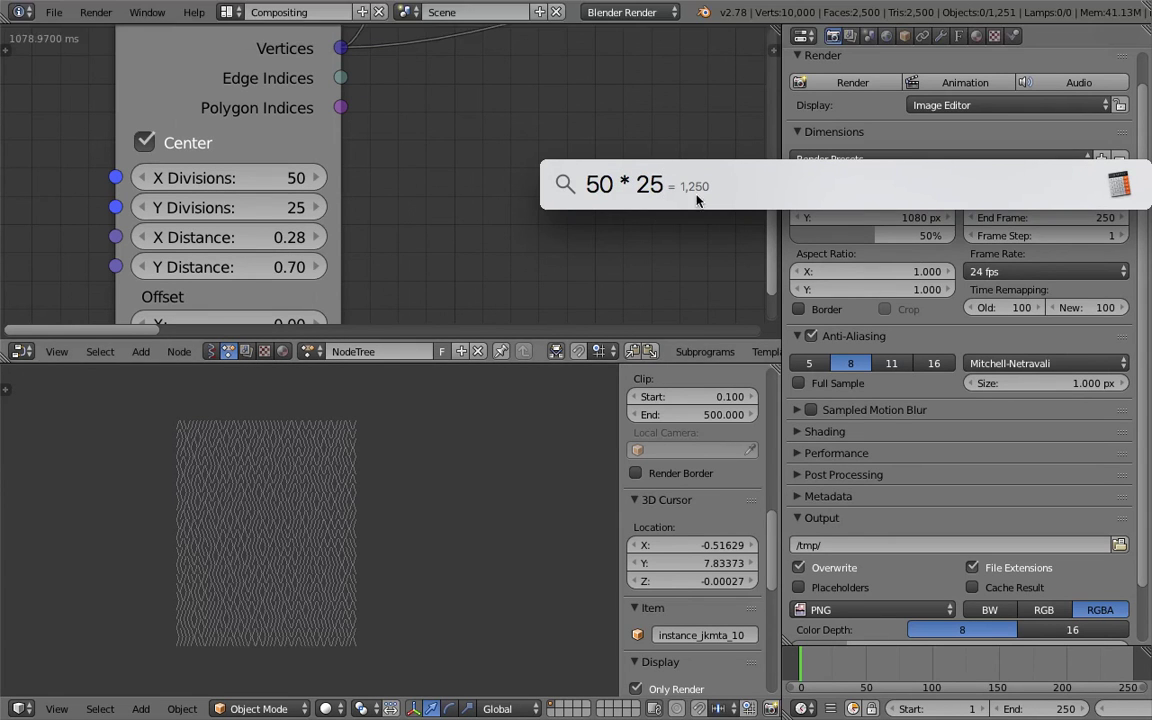
left_click(490, 173)
Hide the 3D view's sidebar, narrow the Properties editor, and save the file.
scroll(422, 498, "up", 11)
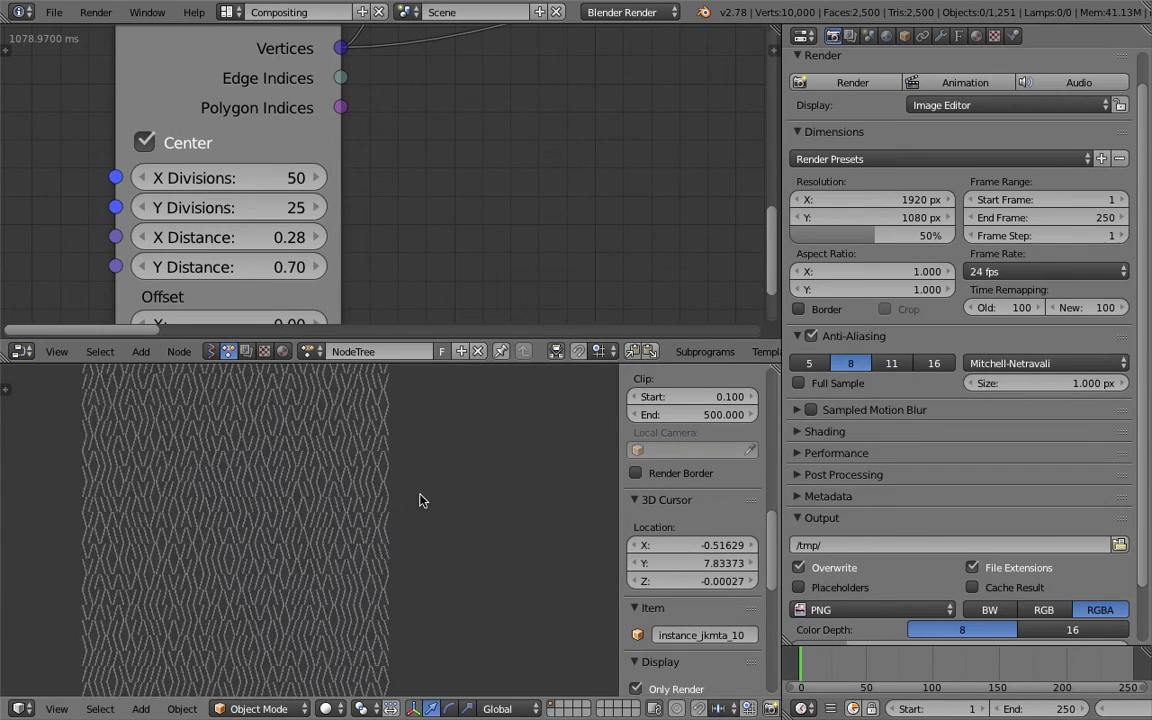
scroll(427, 498, "down", 5)
left_click_drag(620, 417, 942, 378)
scroll(684, 483, "down", 3)
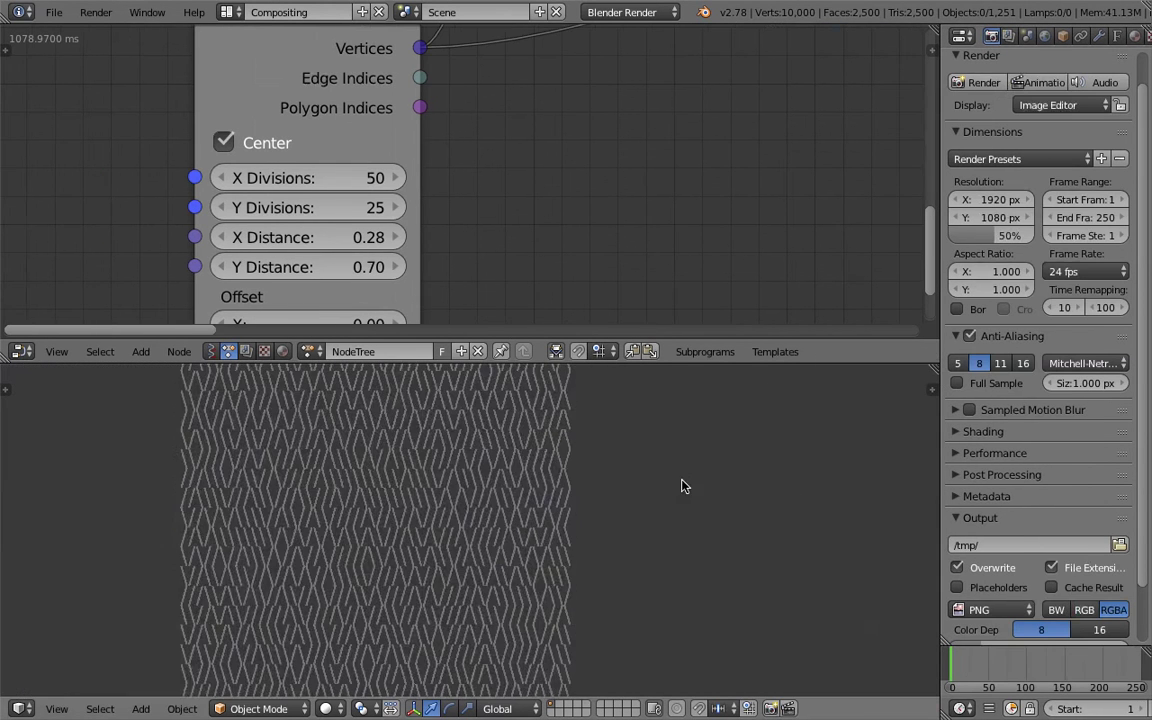
key("super+s")
key("Return")
Save the file again and set the Grid Mesh node's X Divisions to 100.
middle_click_drag(542, 266, 470, 226)
key("super+s")
key("Return")
left_click(271, 142)
type("100")
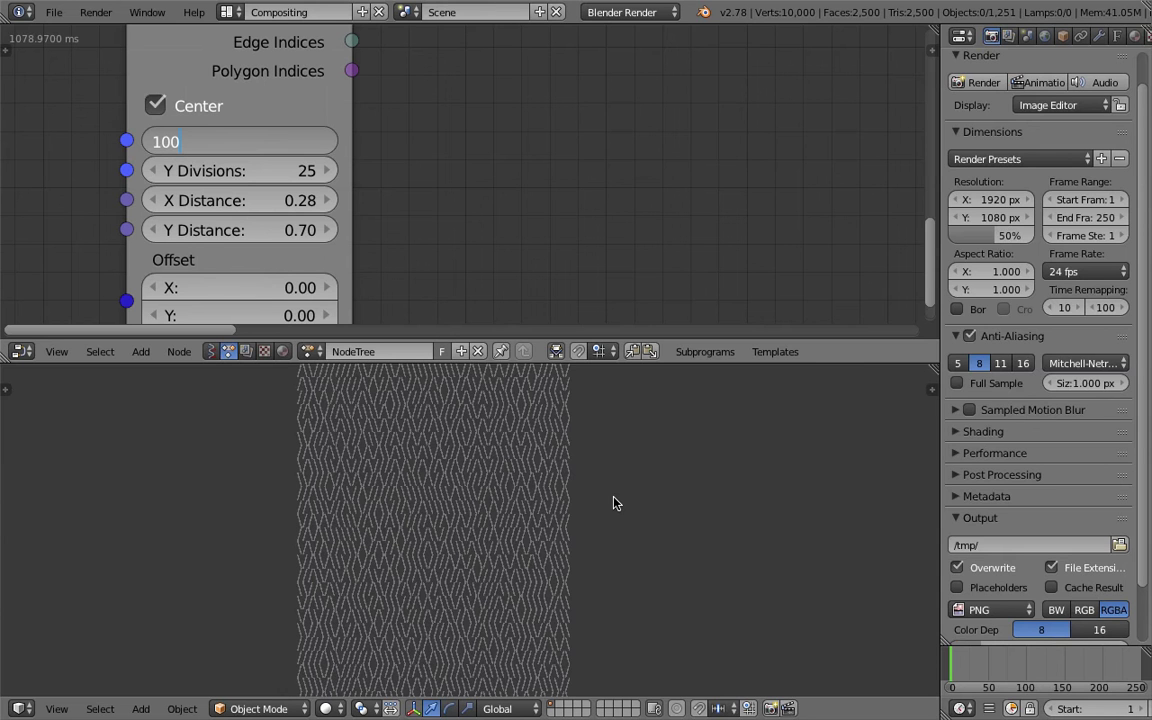
key("Return")
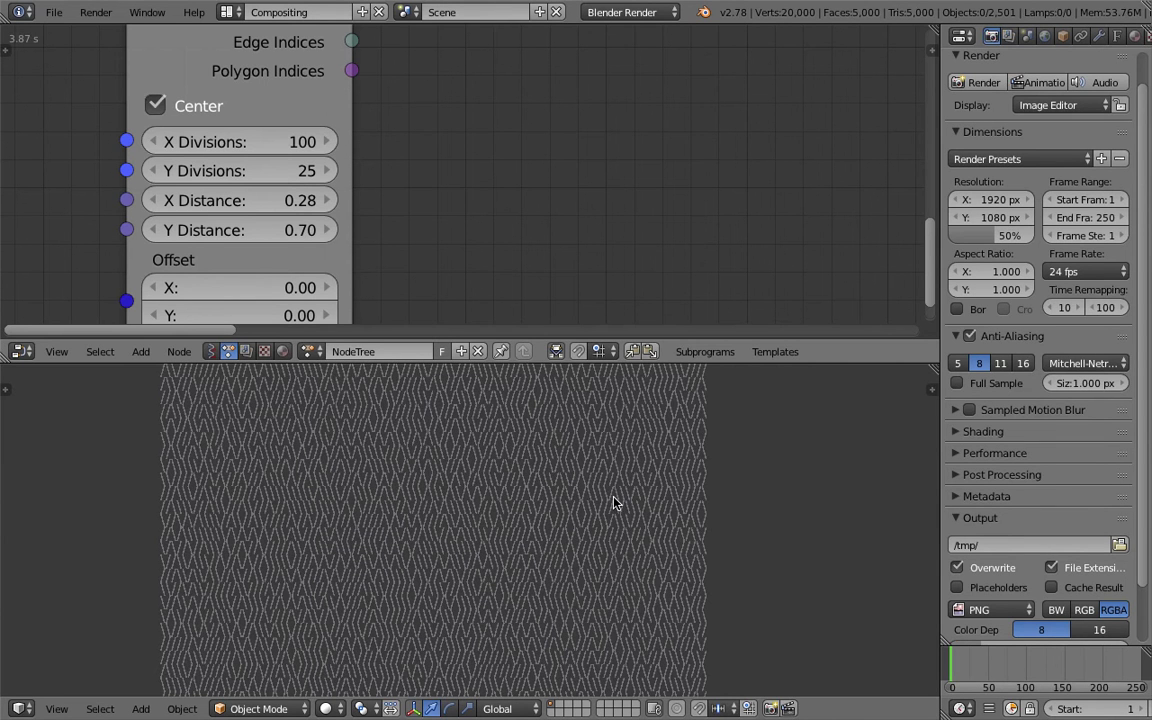
Save the file and examine the widened slash pattern in the 3D view up close.
scroll(614, 503, "down", 1)
scroll(614, 503, "up", 4)
scroll(614, 503, "down", 4)
scroll(614, 503, "up", 2)
key("ctrl+s")
left_click(617, 503)
right_click(615, 508)
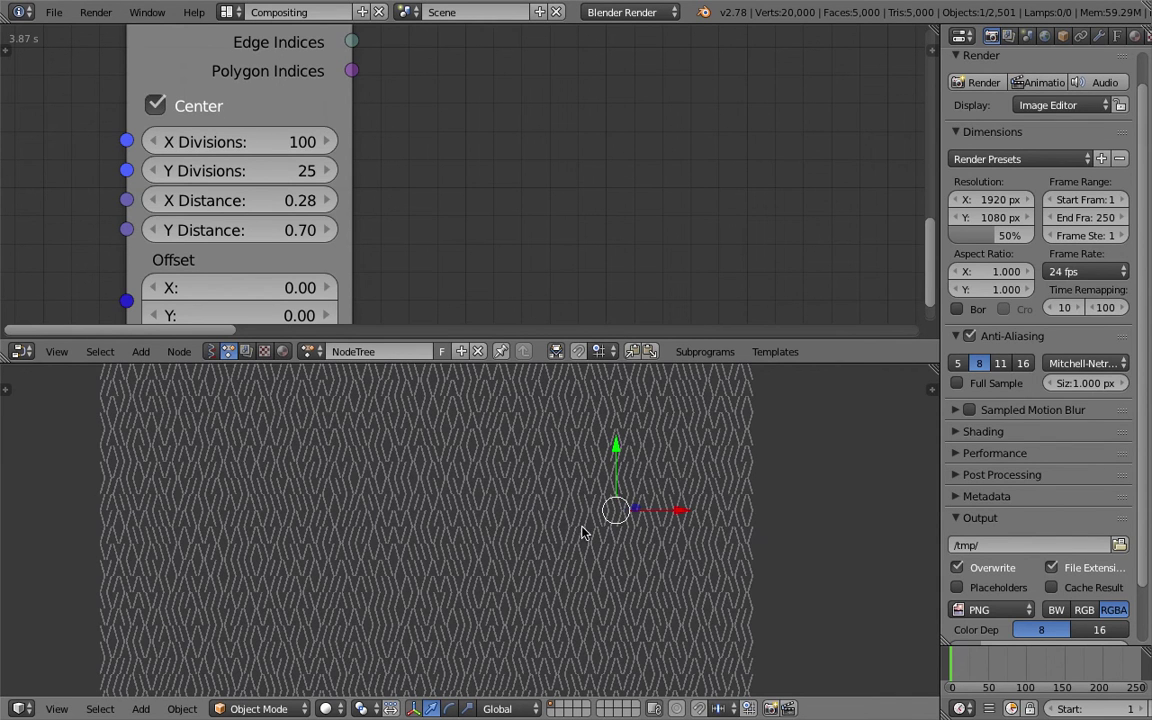
right_click(465, 510)
scroll(466, 514, "down", 1)
scroll(466, 514, "down", 1)
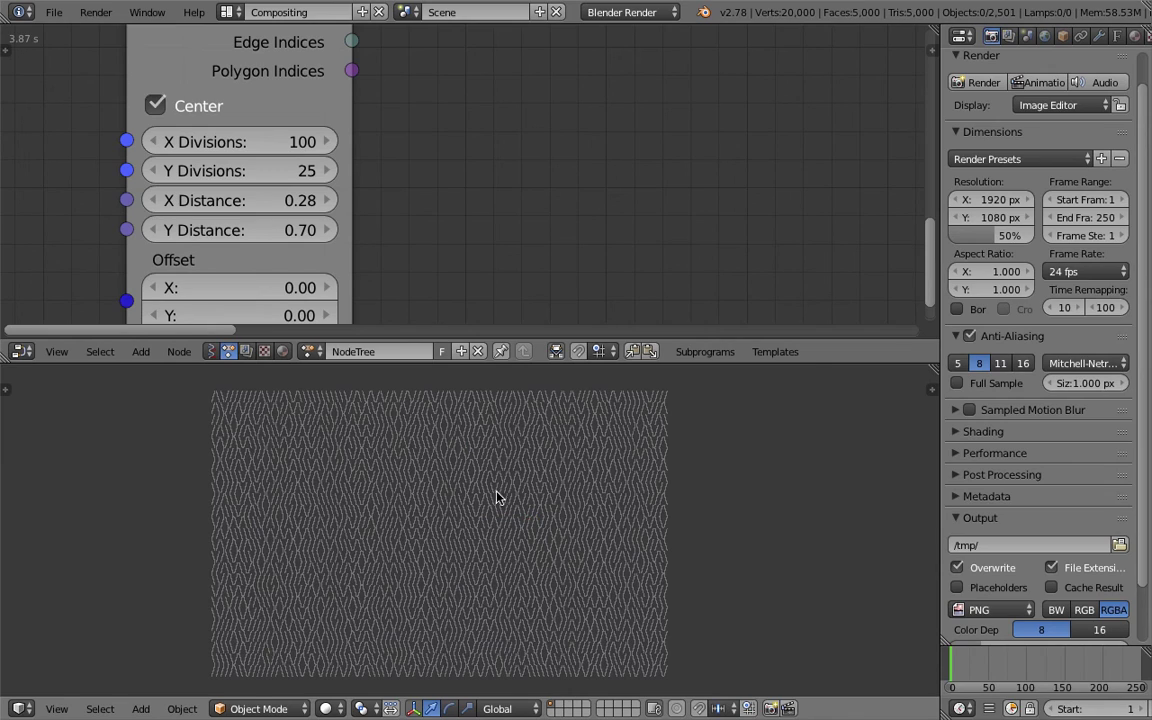
scroll(519, 514, "up", 6)
scroll(519, 514, "down", 6)
Rearrange the loop's nodes, placing the Debug node beside the Random Text node's output.
scroll(671, 172, "down", 4)
middle_click_drag(671, 172, 642, 188)
scroll(646, 188, "down", 4)
middle_click_drag(873, 164, 617, 188)
scroll(435, 206, "down", 8)
middle_click_drag(778, 146, 490, 213)
scroll(571, 219, "up", 3)
scroll(490, 213, "up", 5)
left_click_drag(673, 110, 573, 101)
left_click_drag(832, 187, 699, 149)
middle_click_drag(686, 133, 778, 179)
left_click_drag(741, 85, 770, 88)
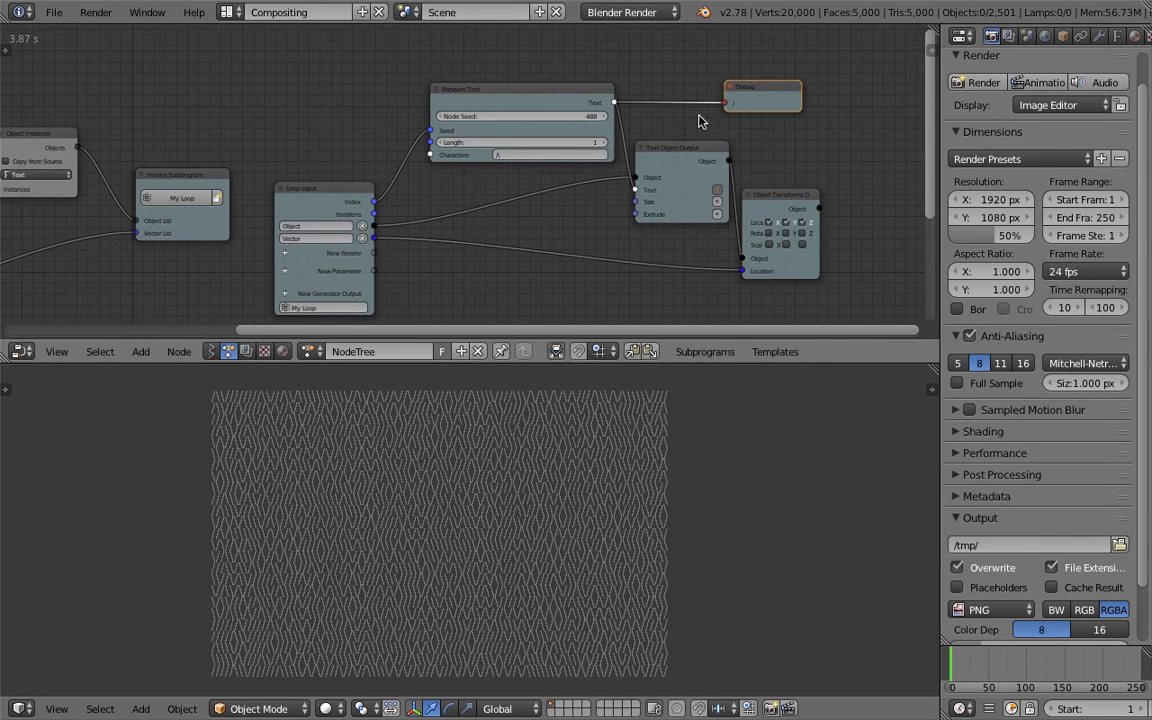
Tidy the nodes ahead of the loop, moving the Grid Mesh node closer to Get List Length.
scroll(273, 165, "down", 2)
middle_click_drag(273, 165, 350, 153)
left_click_drag(386, 175, 413, 155)
scroll(390, 160, "down", 2)
middle_click_drag(379, 163, 398, 161)
middle_click_drag(326, 174, 531, 125)
left_click_drag(228, 200, 241, 153)
middle_click_drag(369, 131, 320, 172)
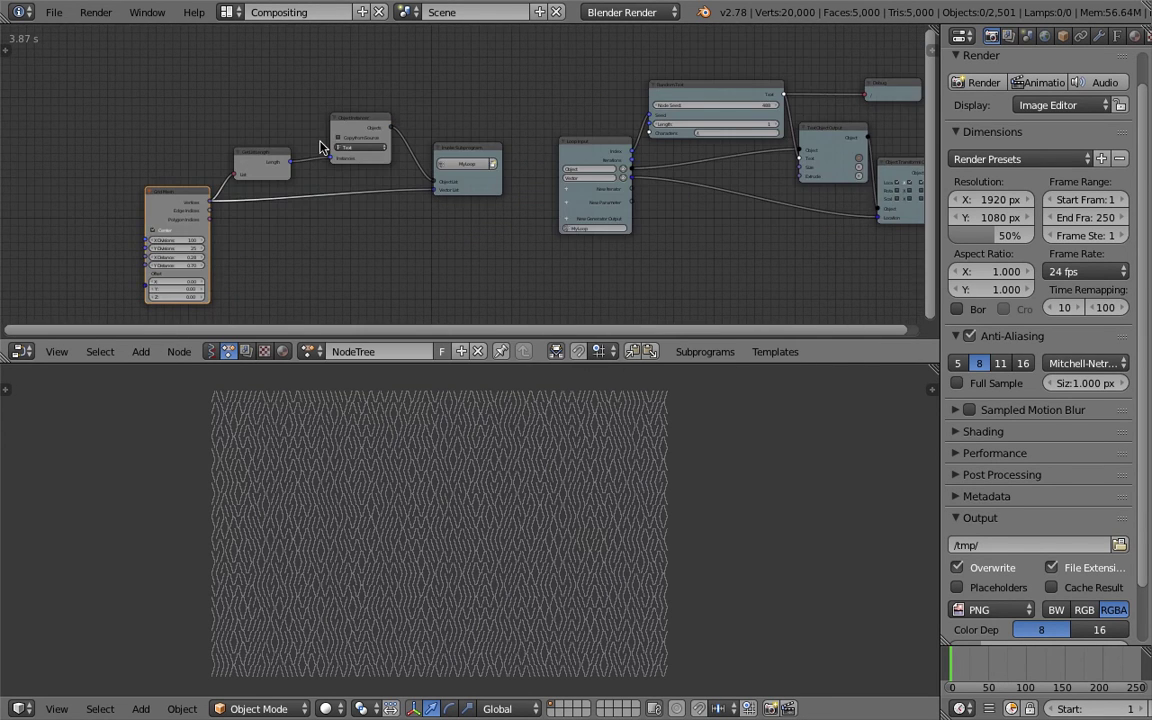
middle_click_drag(342, 90, 235, 94)
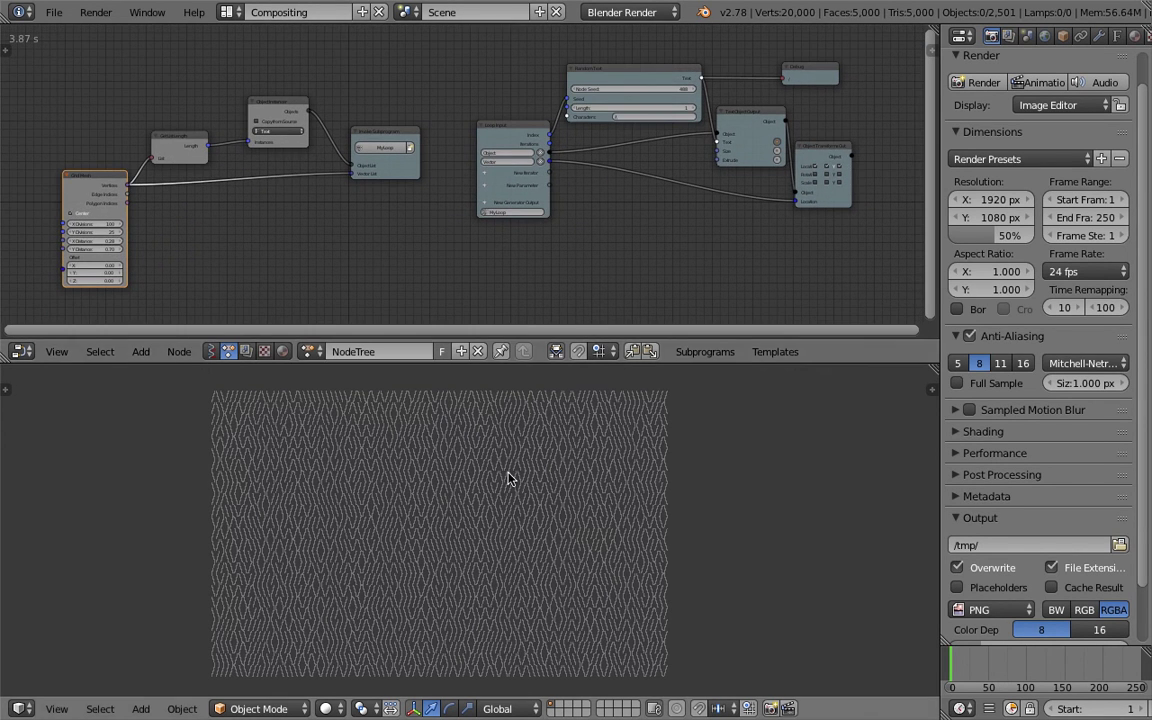
Examine the node network from the Grid Mesh input through the Random Text and Object Transforms nodes.
middle_click_drag(704, 427, 725, 427, "shift")
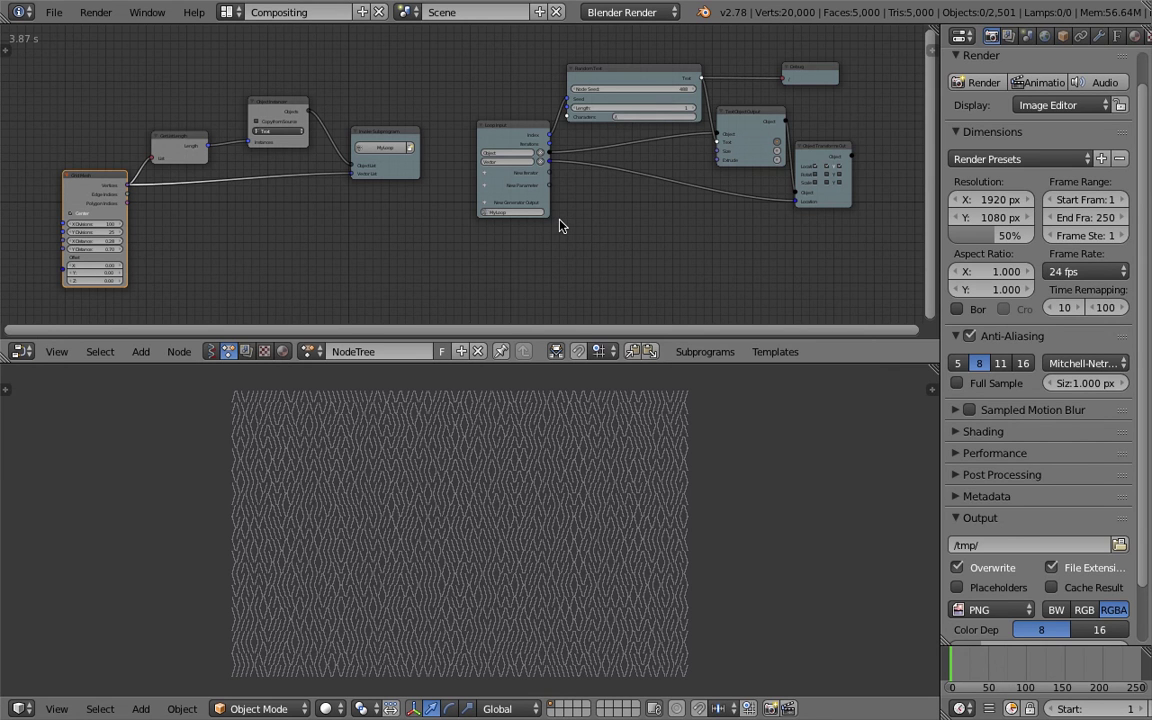
scroll(540, 225, "up", 1)
middle_click_drag(525, 224, 347, 249)
scroll(386, 193, "up", 3)
scroll(309, 89, "down", 1)
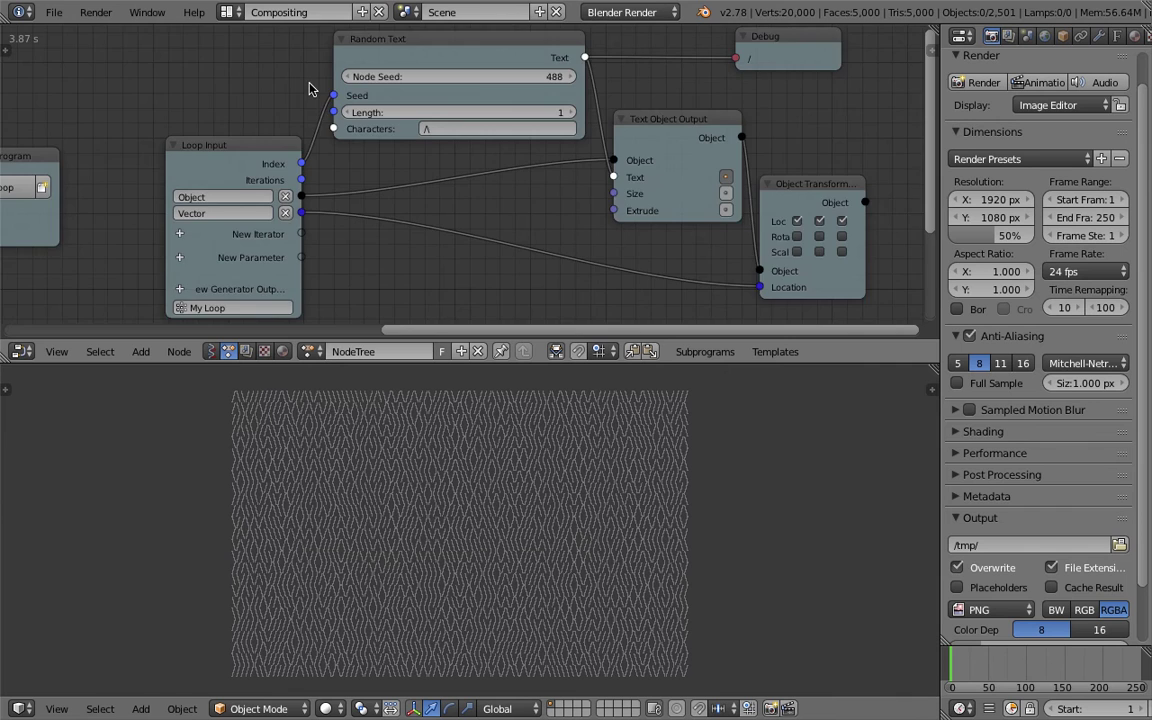
scroll(480, 165, "down", 2)
scroll(622, 147, "down", 4)
middle_click_drag(517, 170, 616, 172)
scroll(598, 168, "down", 3)
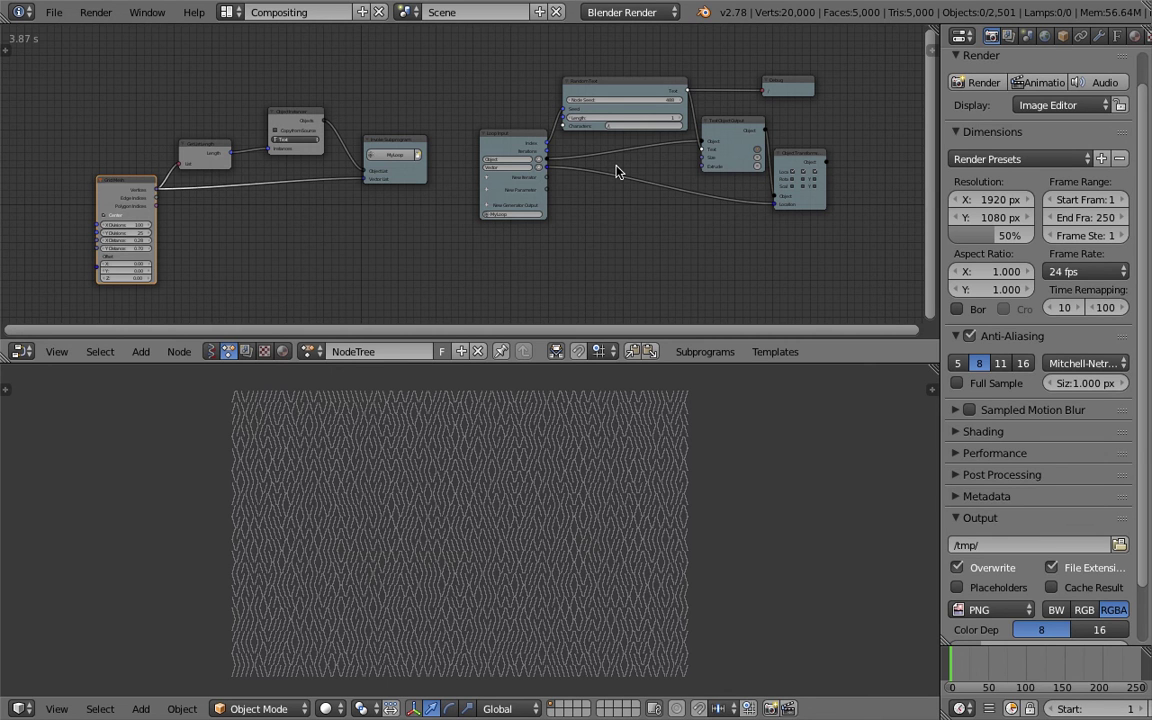
scroll(158, 205, "up", 2)
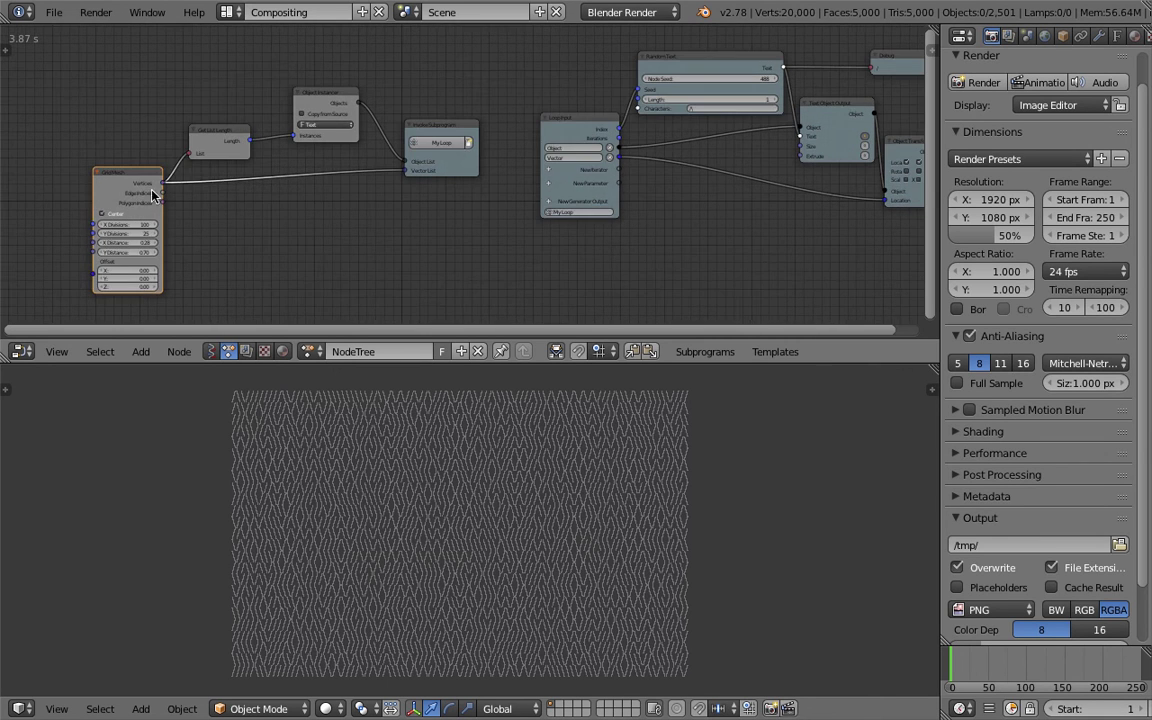
Shift the Grid Mesh, Get List Length, Object Instancer and Invoke Subprogram nodes away from the loop nodes.
left_click_drag(134, 185, 103, 170)
left_click_drag(192, 148, 159, 133)
left_click_drag(300, 94, 263, 96)
left_click_drag(456, 136, 403, 150)
Space out the loop's Text Object Output, Object Transforms, Loop Input and Random Text nodes.
middle_click_drag(470, 149, 337, 188)
scroll(337, 186, "up", 4)
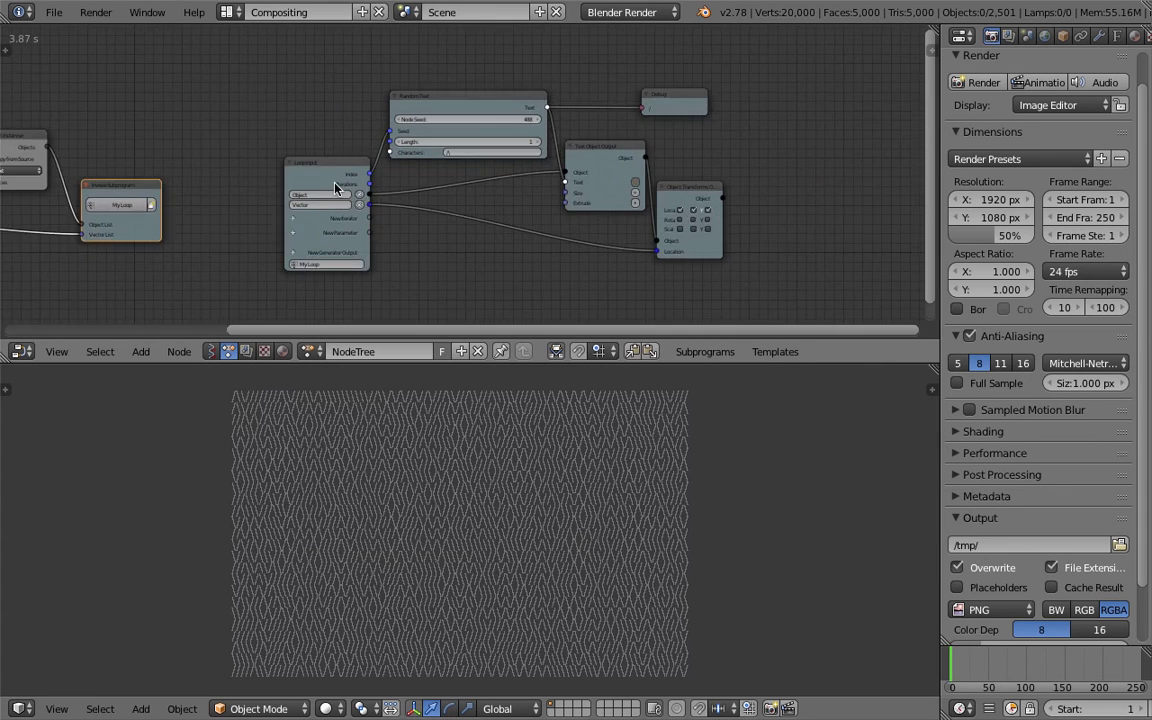
middle_click_drag(522, 130, 507, 133)
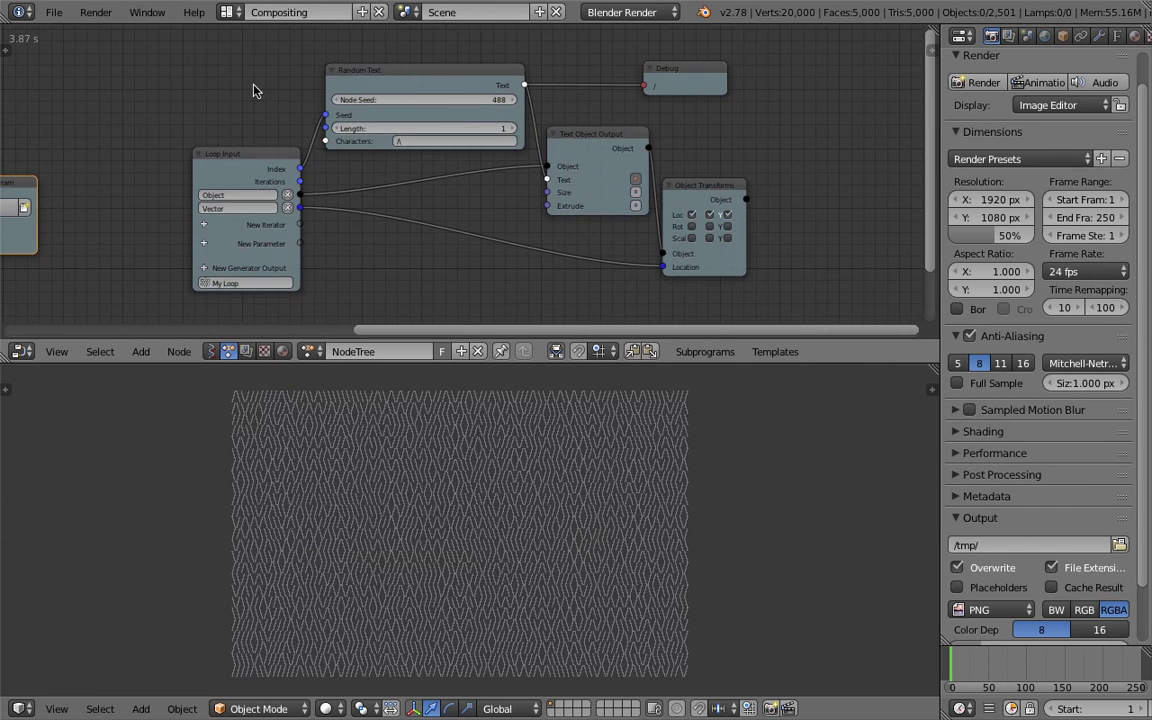
scroll(521, 77, "up", 1)
left_click_drag(560, 122, 545, 115)
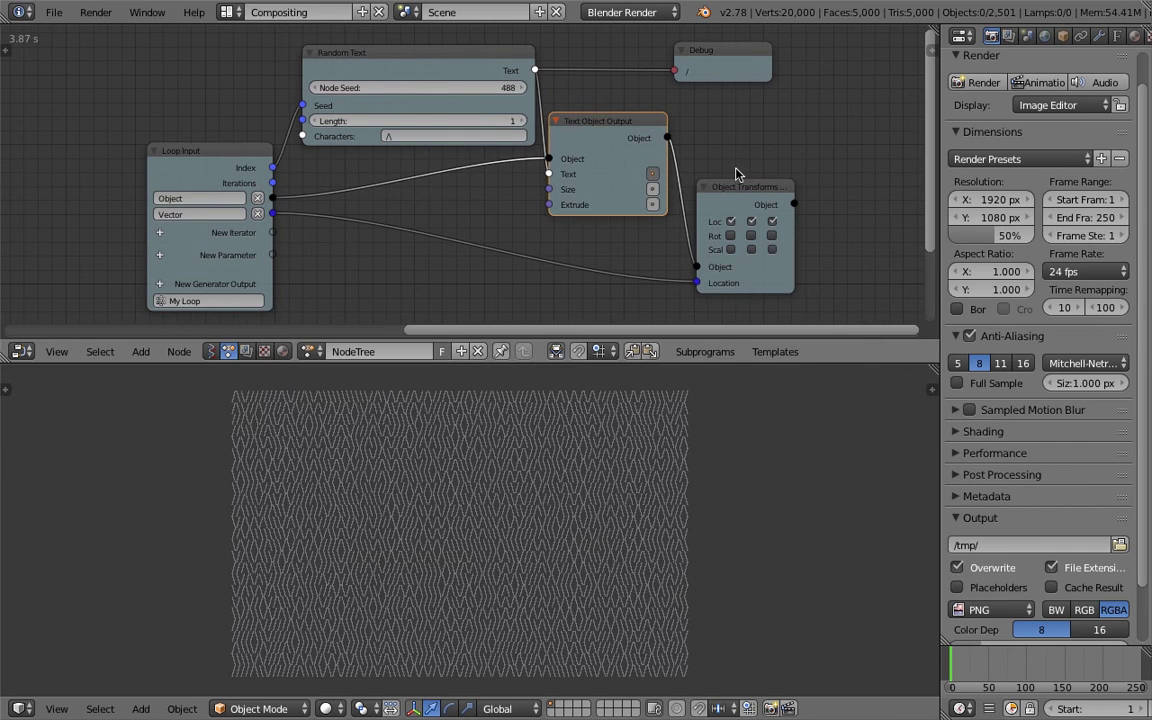
left_click_drag(740, 187, 762, 187)
left_click_drag(255, 155, 194, 158)
left_click_drag(404, 75, 353, 68)
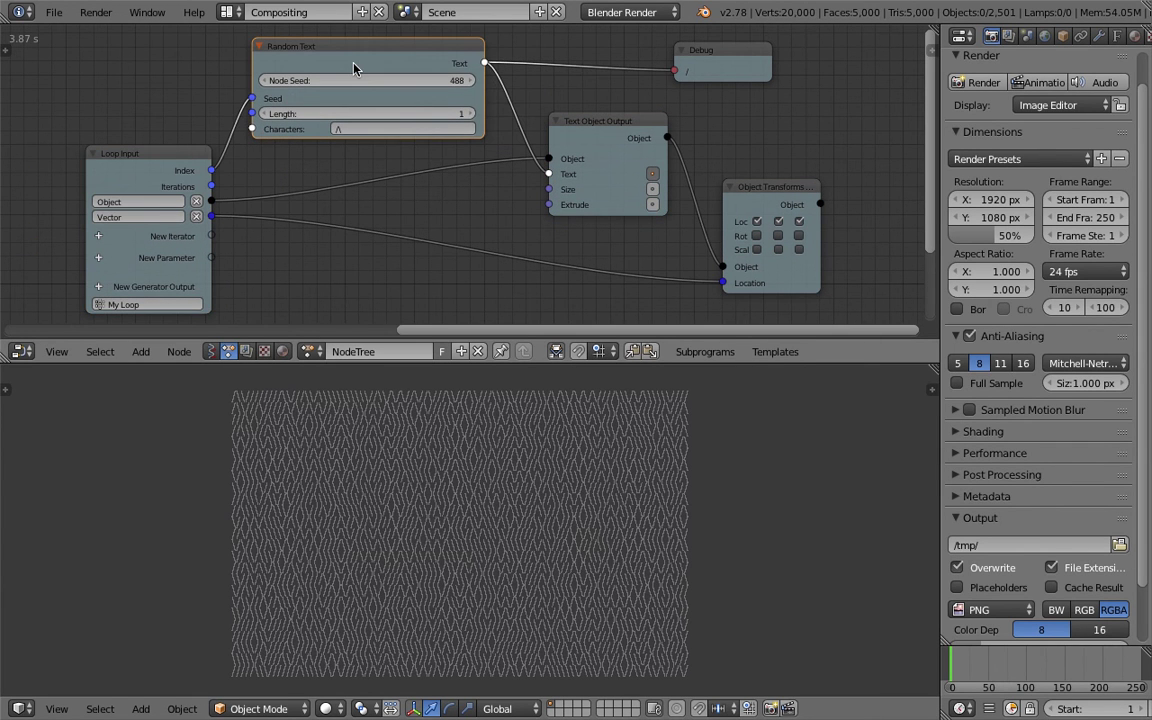
Inspect the slash pattern and set the Random Text node's Node Seed to 536.
scroll(625, 496, "up", 3)
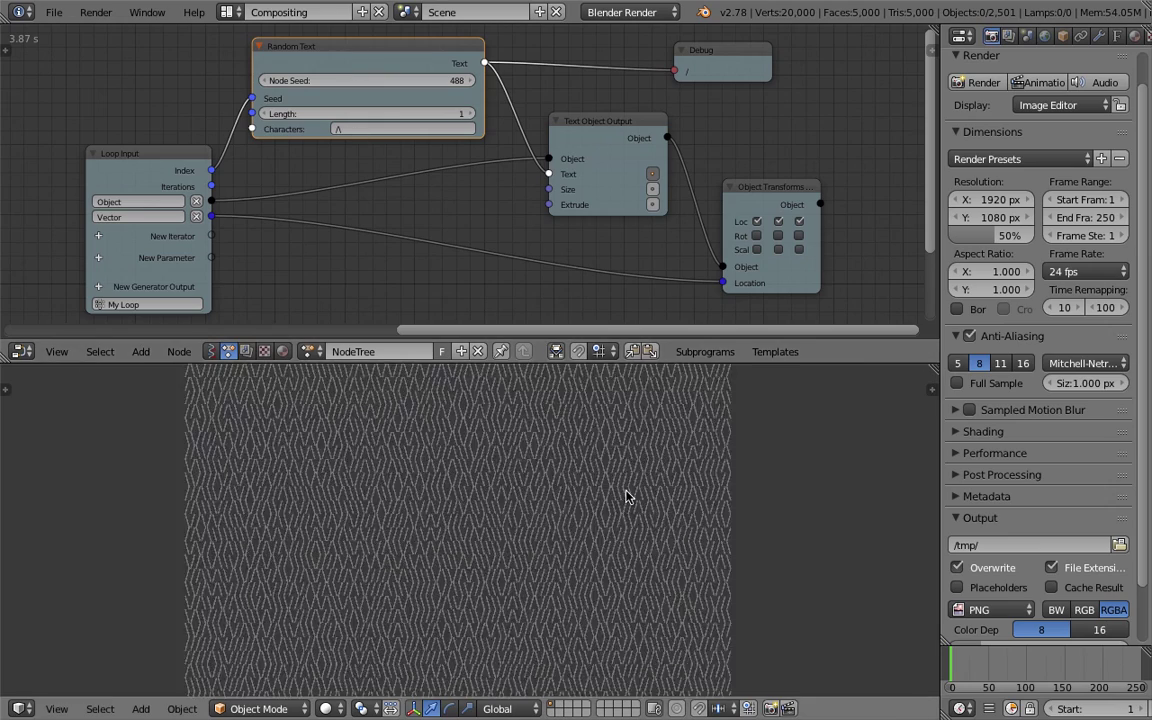
scroll(549, 535, "down", 2)
scroll(522, 490, "up", 2)
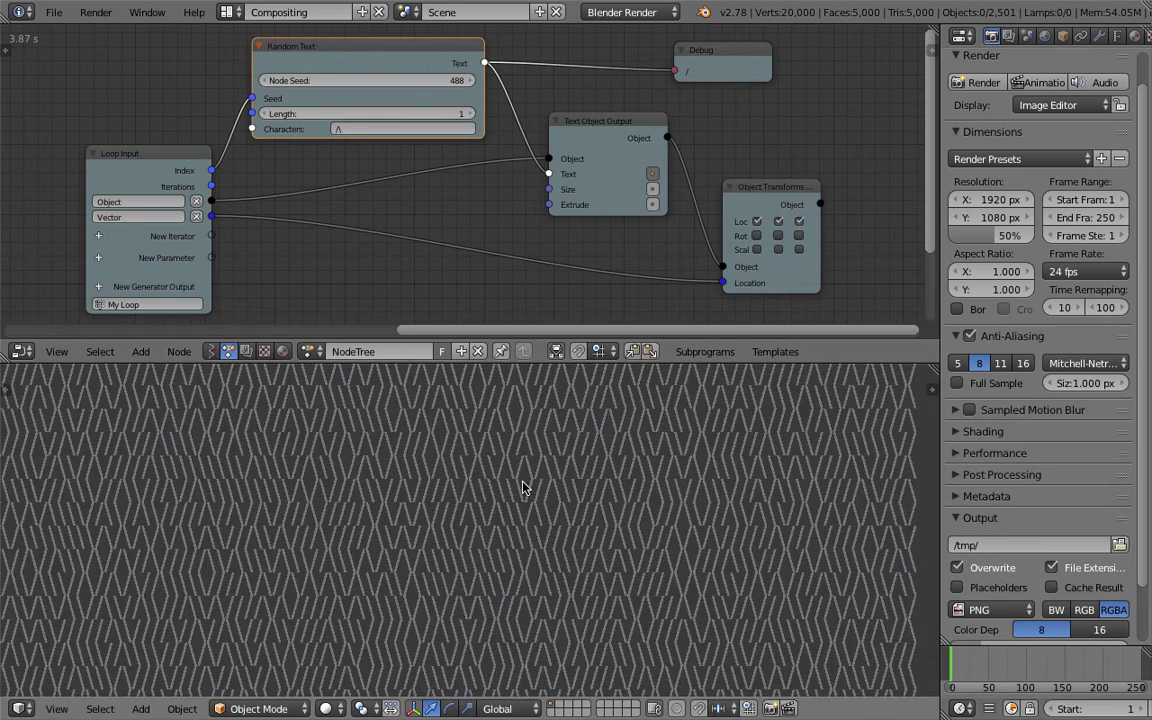
scroll(514, 532, "down", 3)
scroll(550, 486, "down", 2)
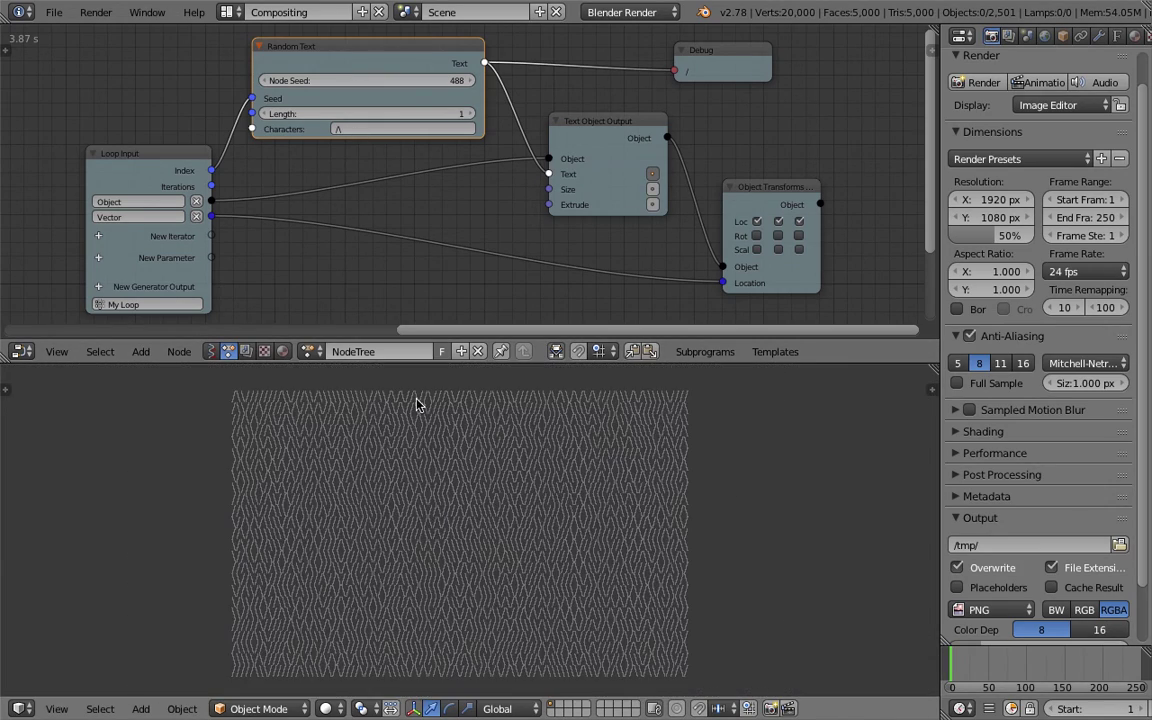
middle_click_drag(376, 162, 419, 200)
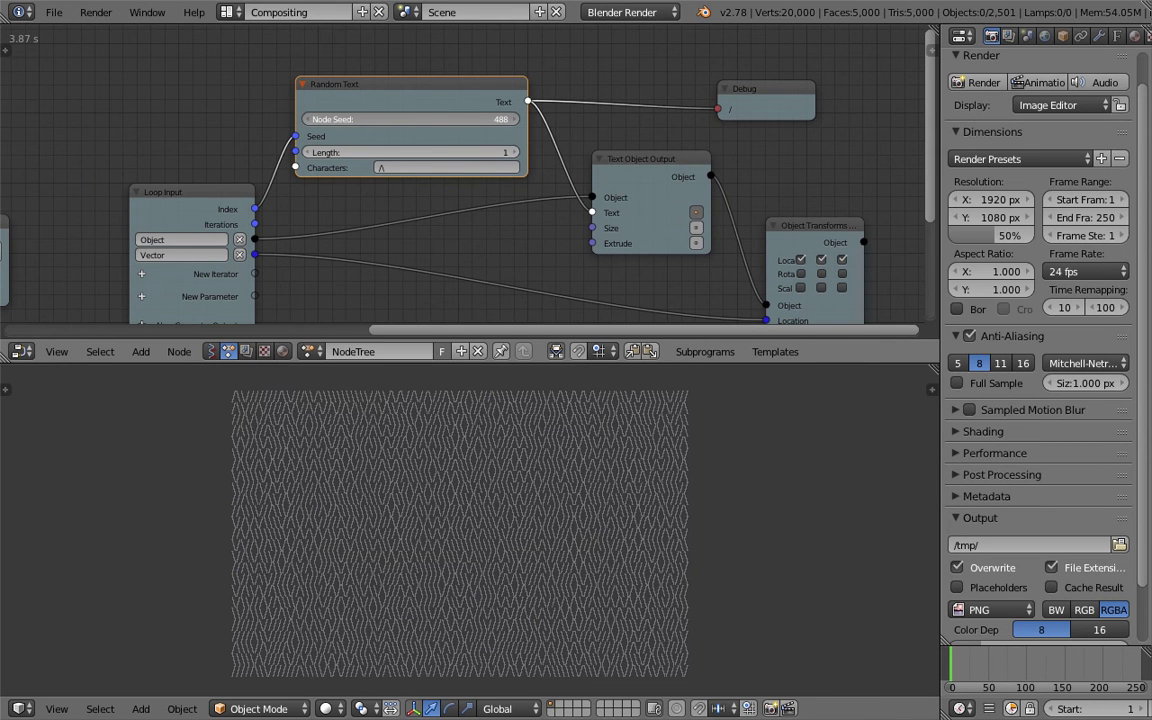
left_click_drag(416, 120, 416, 126)
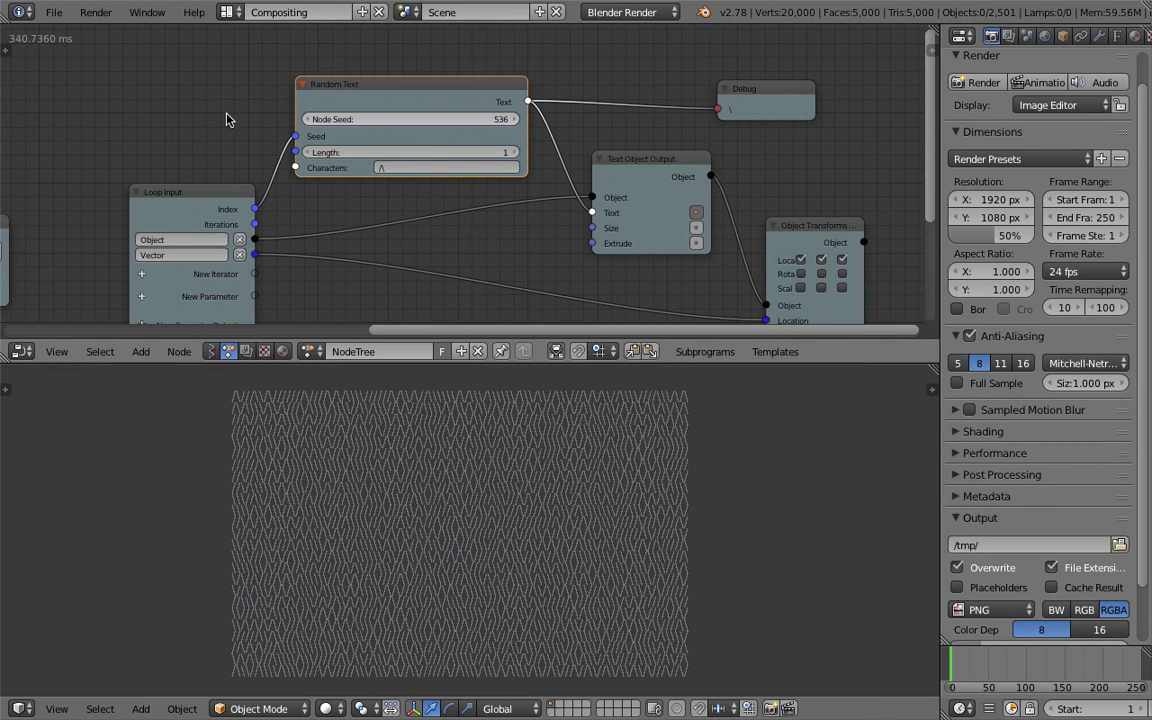
middle_click_drag(230, 117, 242, 200)
key("shift+a")
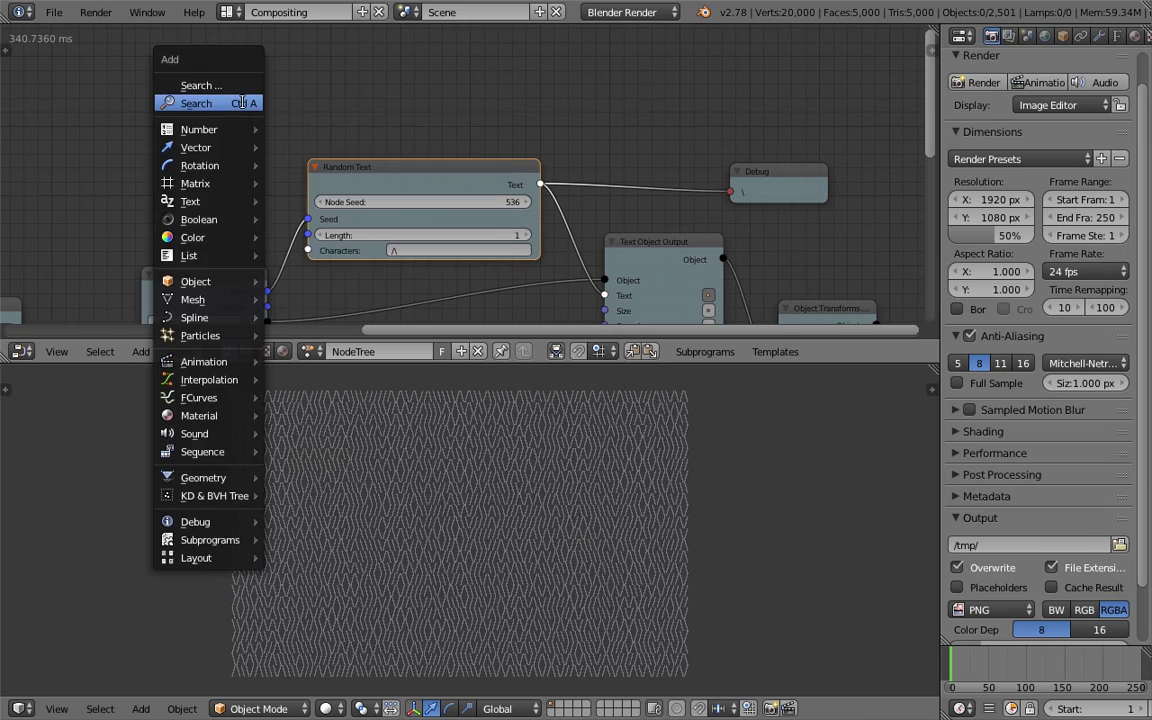
left_click(245, 103)
type("noisse")
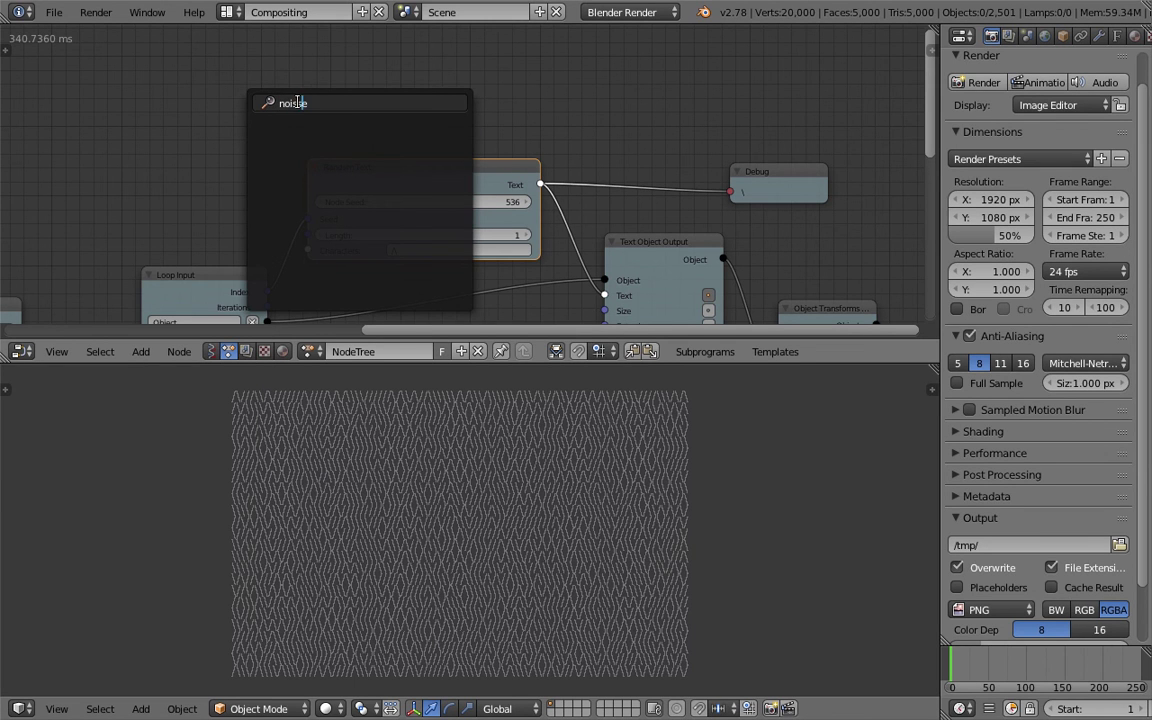
key("ctrl+a")
key("Escape")
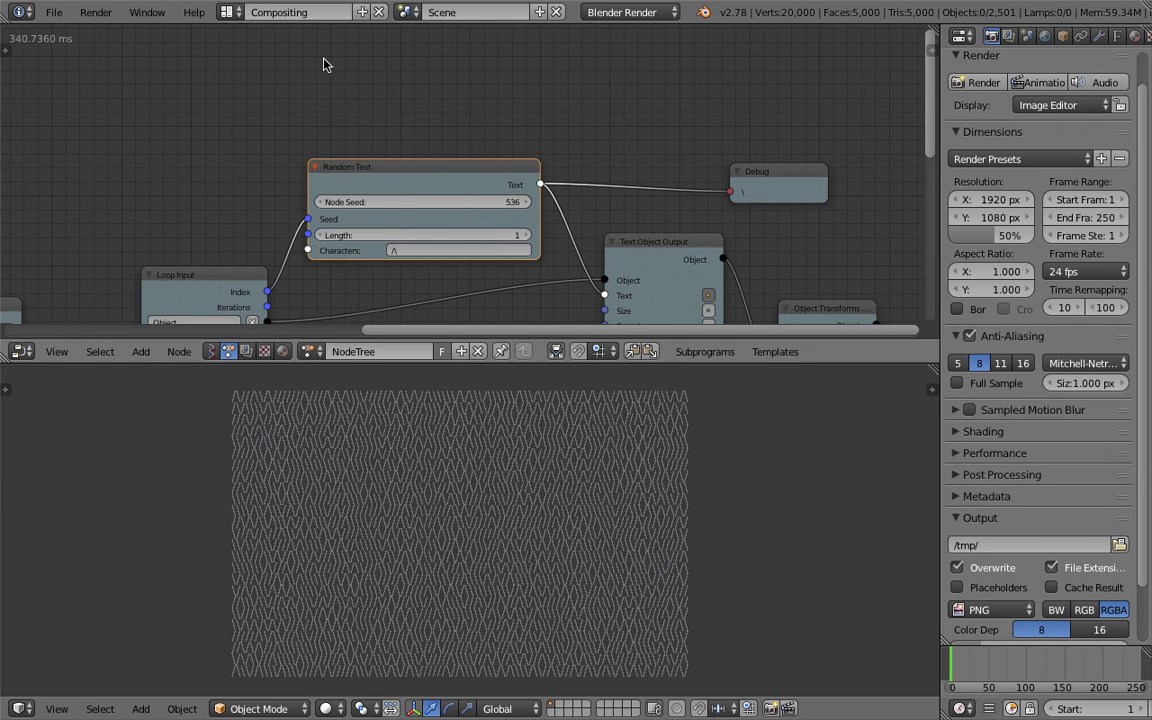
Save the file over AN_Ascii_Art_Basic_002.blend.
scroll(340, 92, "up", 1)
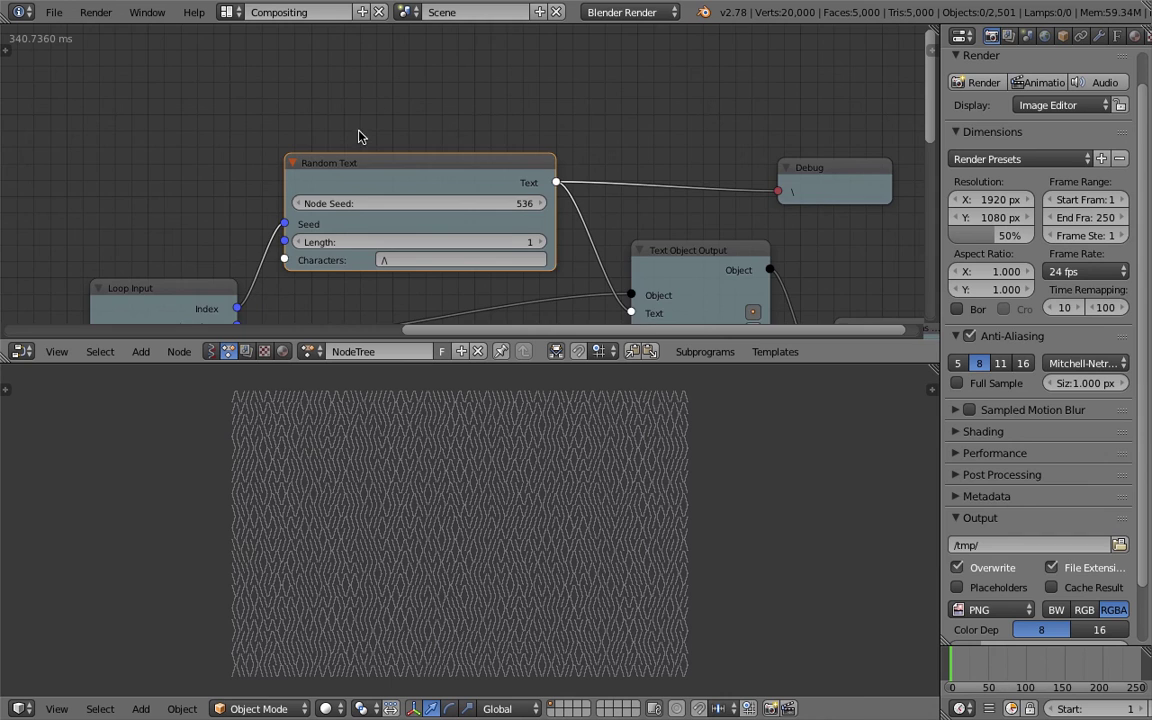
scroll(300, 110, "up", 1)
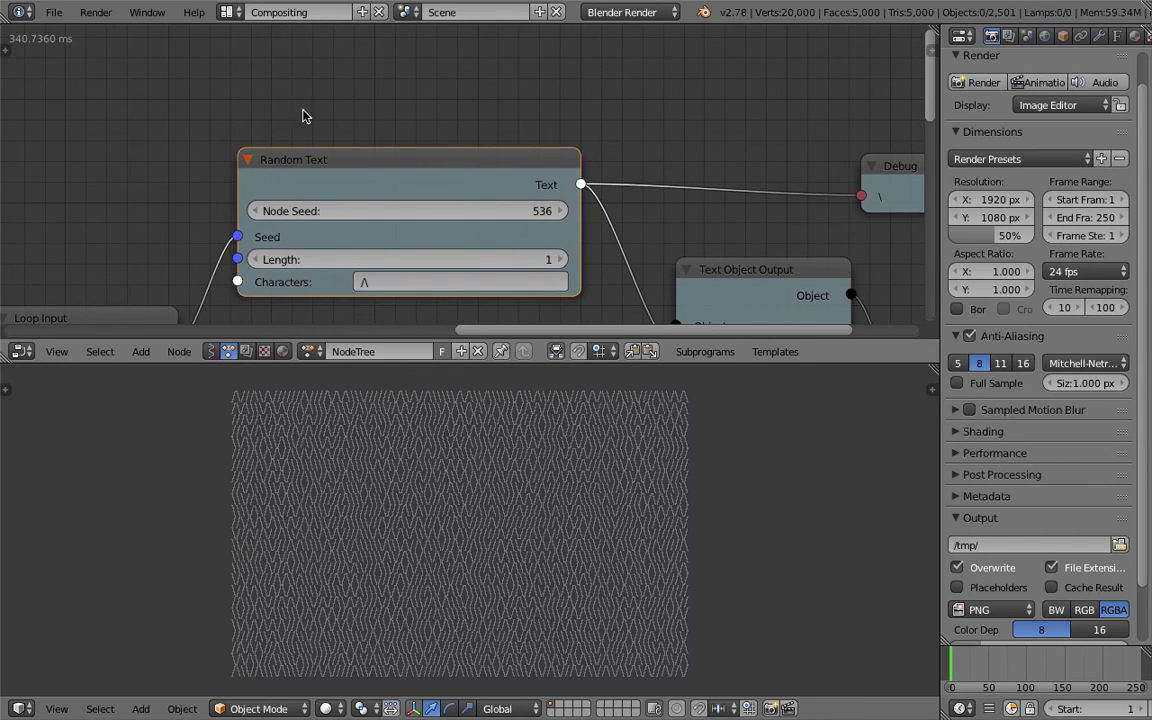
scroll(390, 160, "down", 1)
key("ctrl+s")
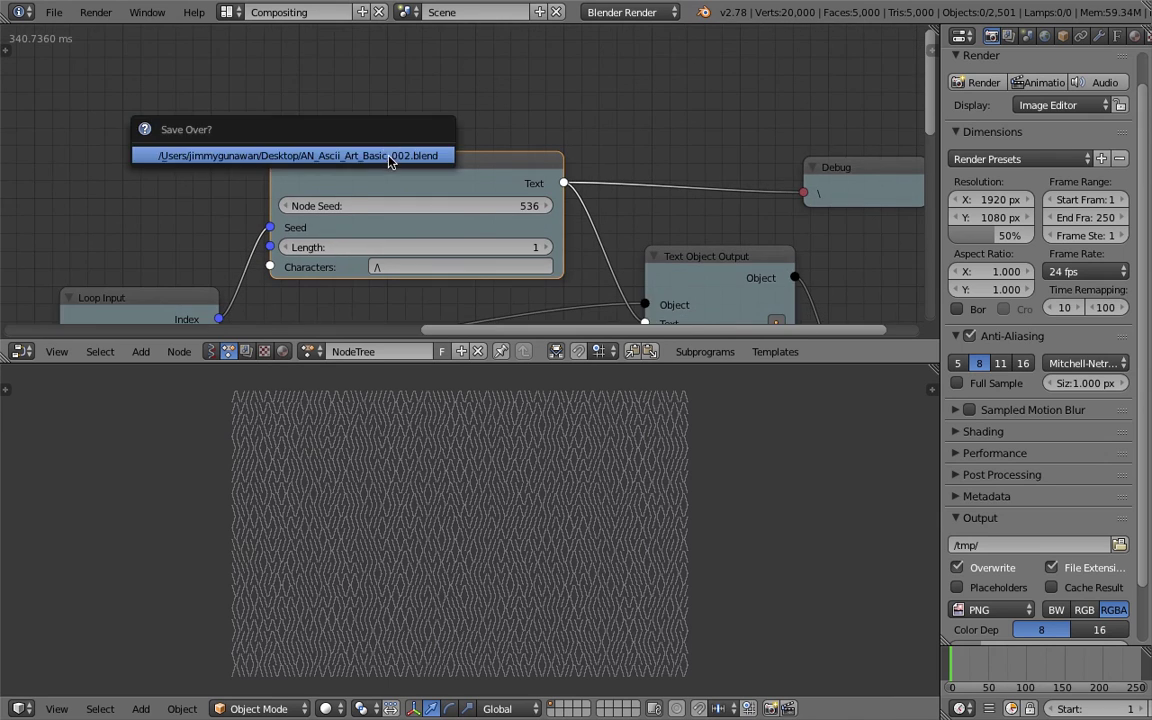
left_click(390, 160)
scroll(390, 160, "up", 1)
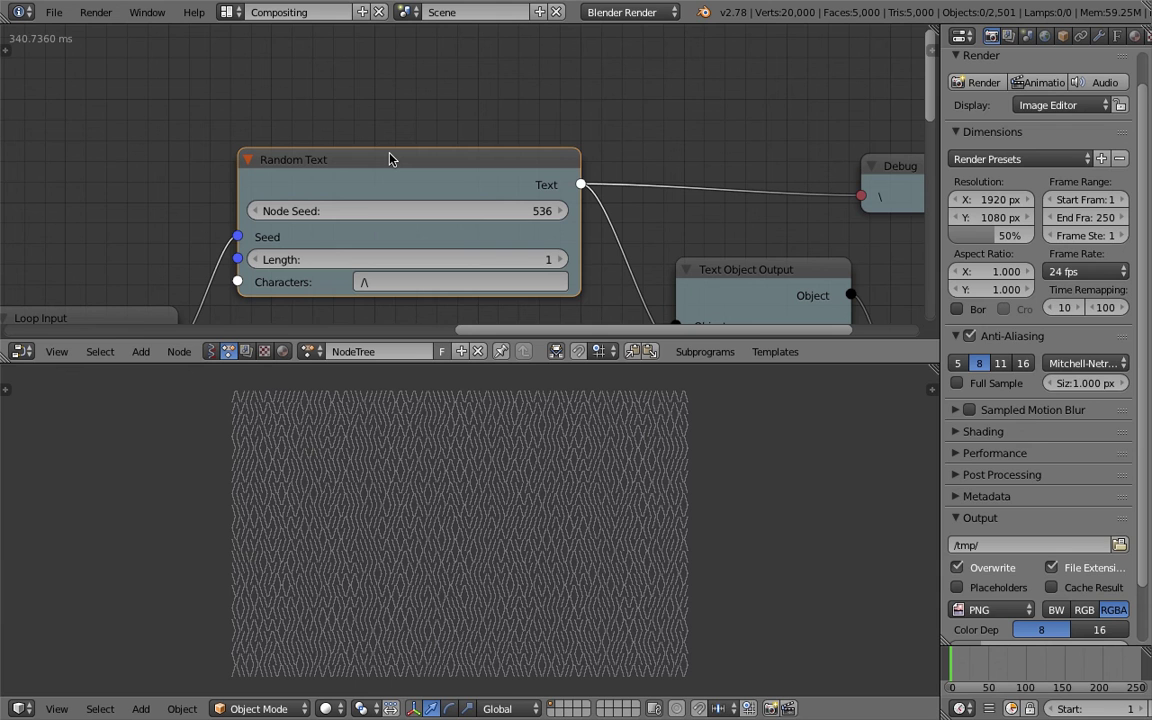
scroll(437, 185, "down", 1)
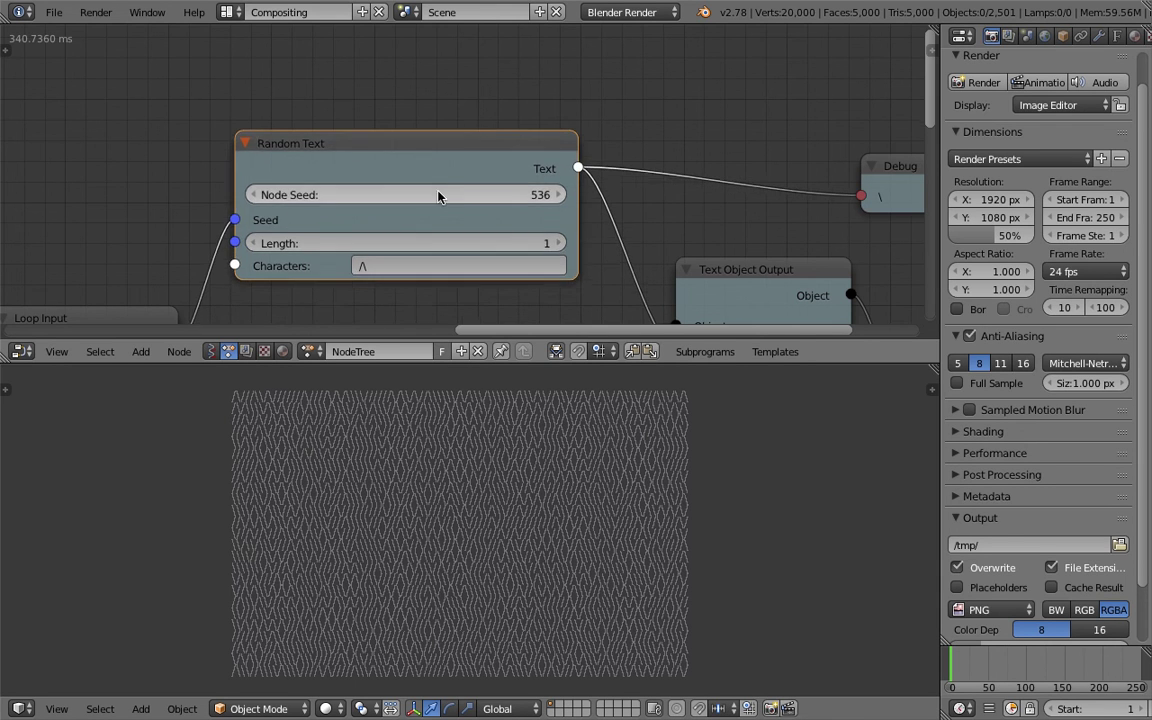
Set the Random Text node's Characters to 0123 and inspect the digit pattern up close.
scroll(347, 216, "up", 3)
left_click(321, 243)
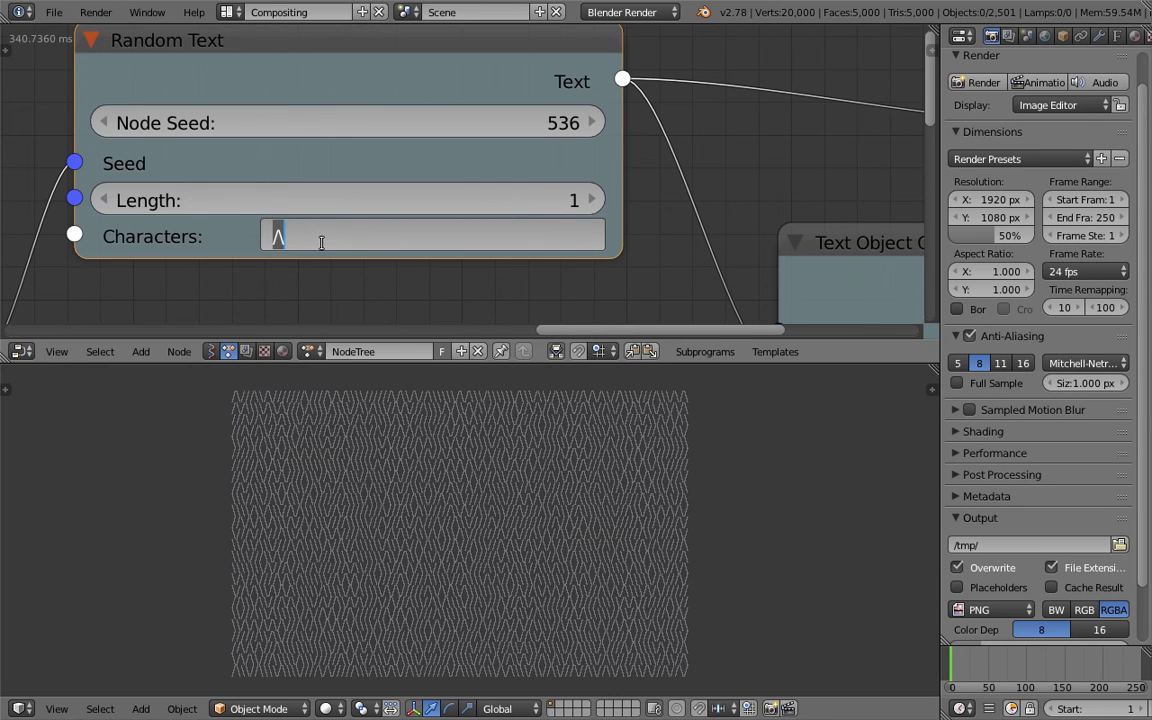
type("0")
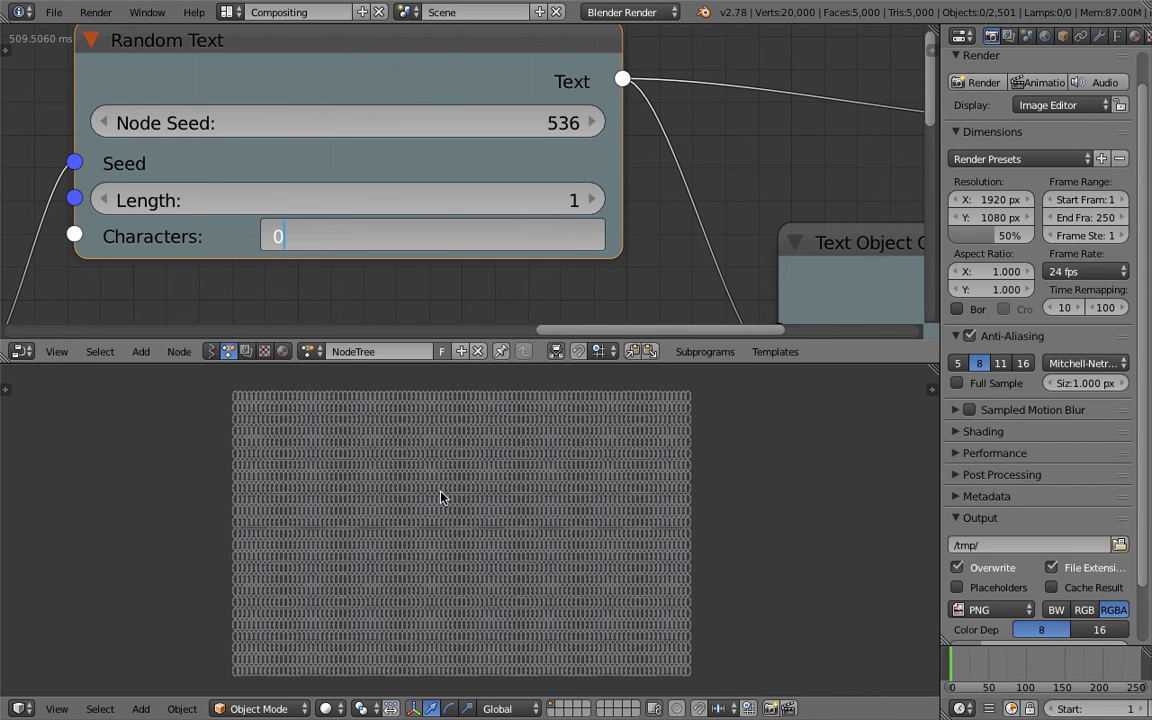
type("123")
key("Return")
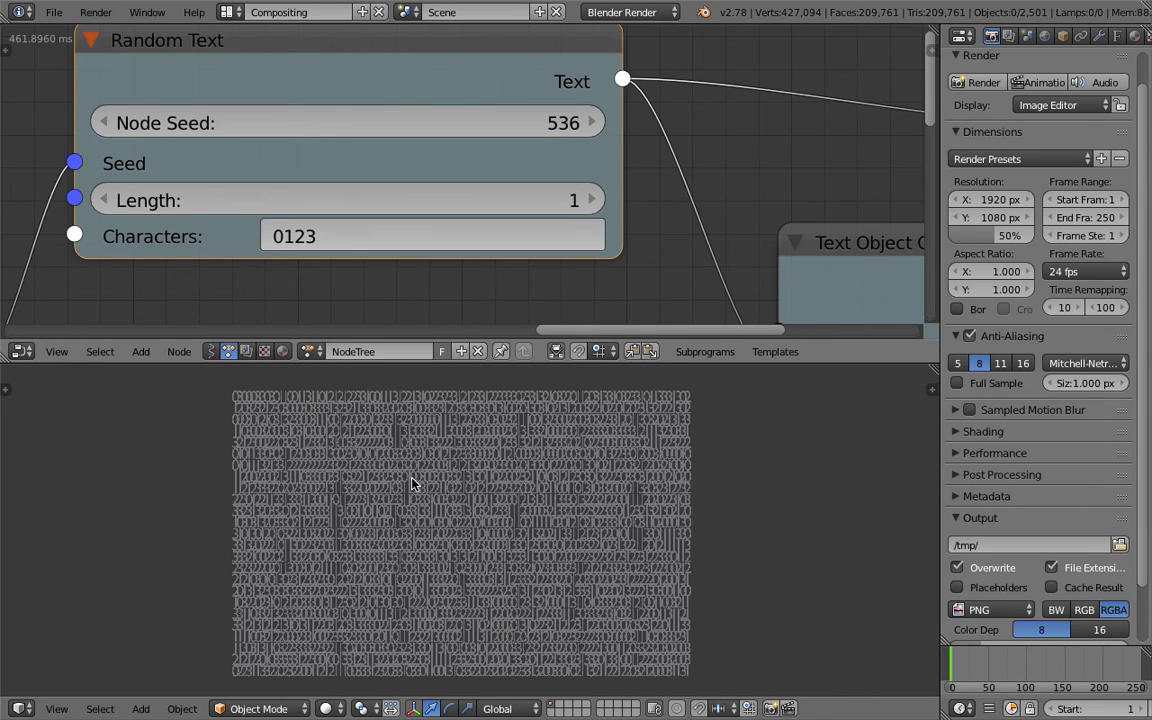
scroll(435, 492, "up", 5)
scroll(434, 490, "up", 2)
scroll(440, 496, "down", 9)
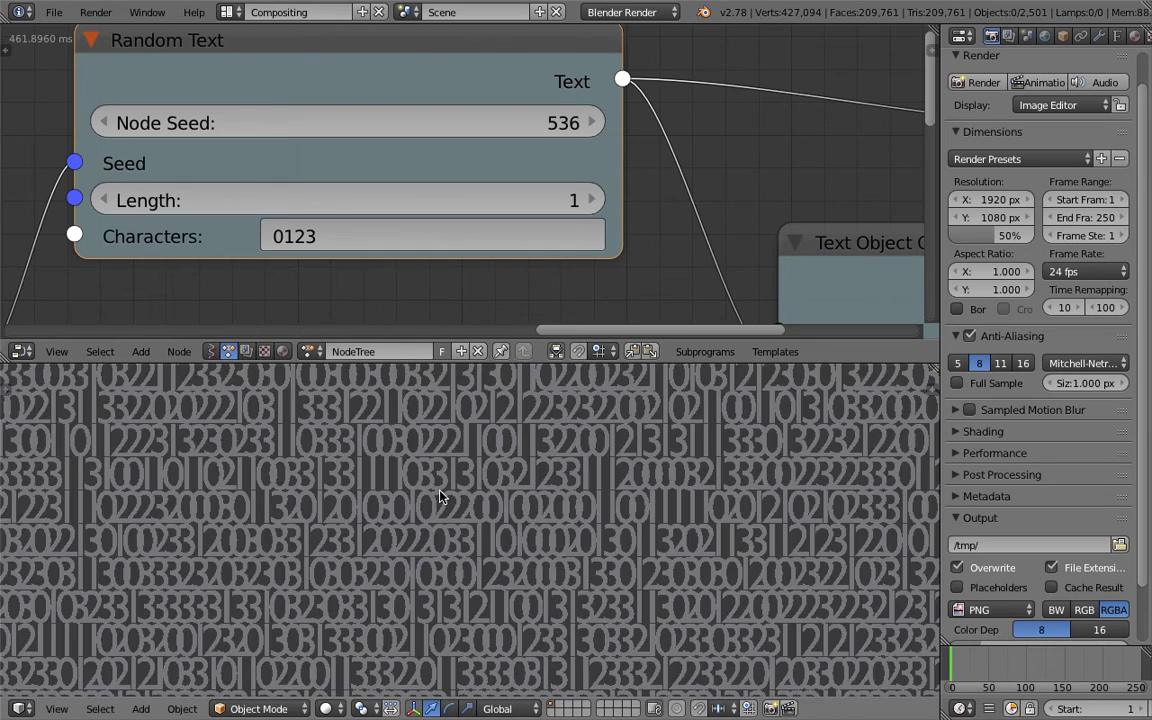
scroll(442, 476, "up", 4)
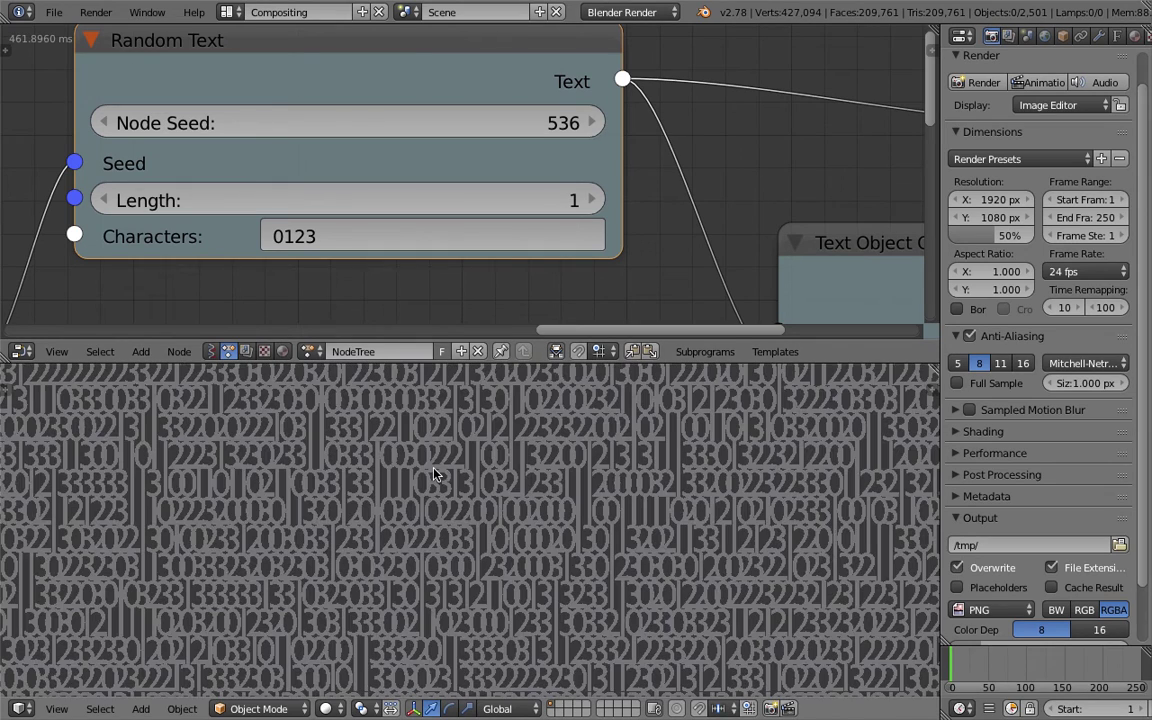
Set the Random Text node's Characters to xyz.
left_click(330, 237)
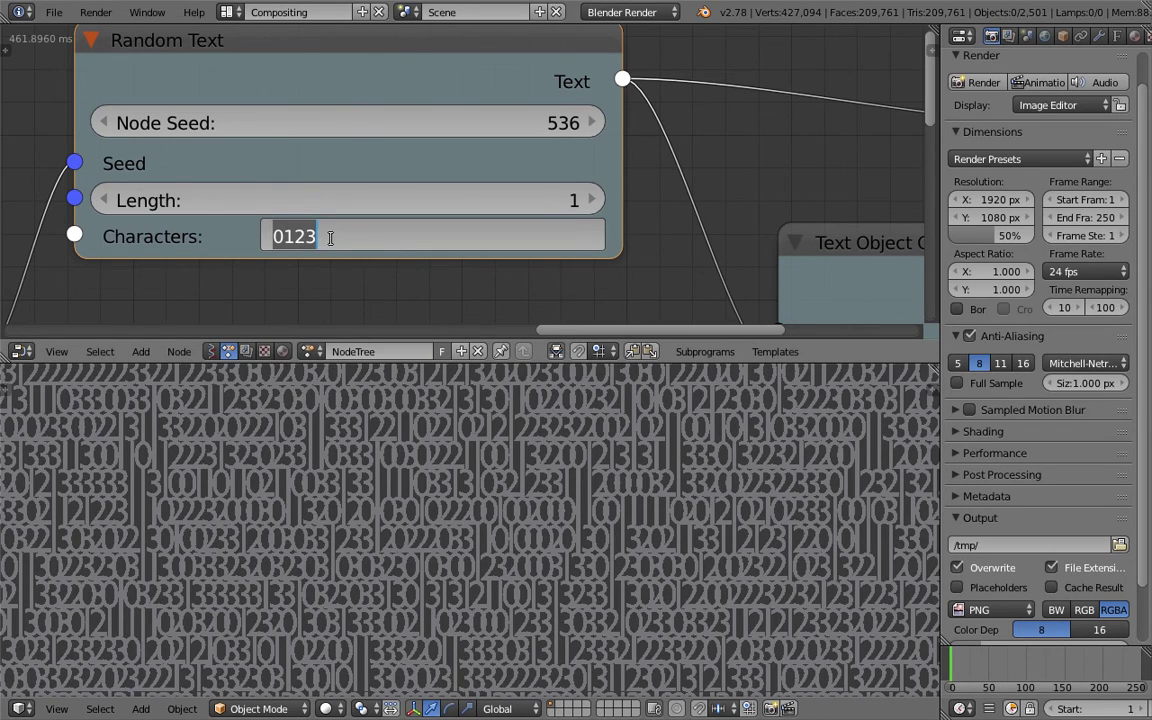
type("x")
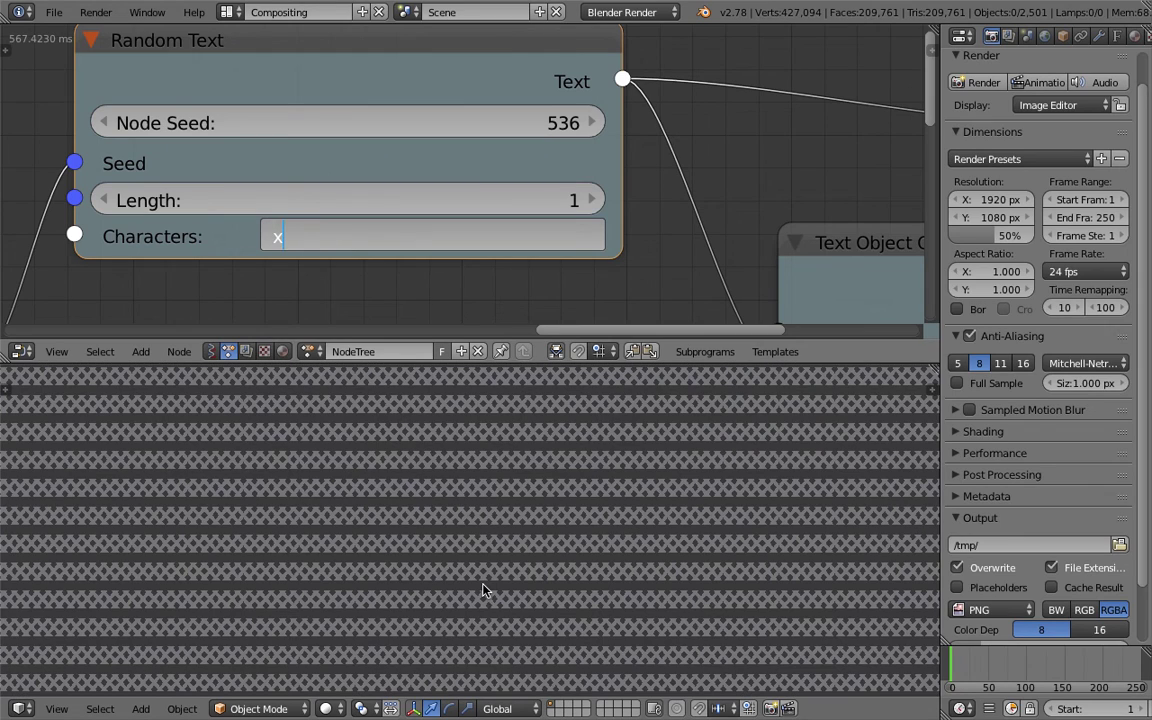
type("yz")
key("Return")
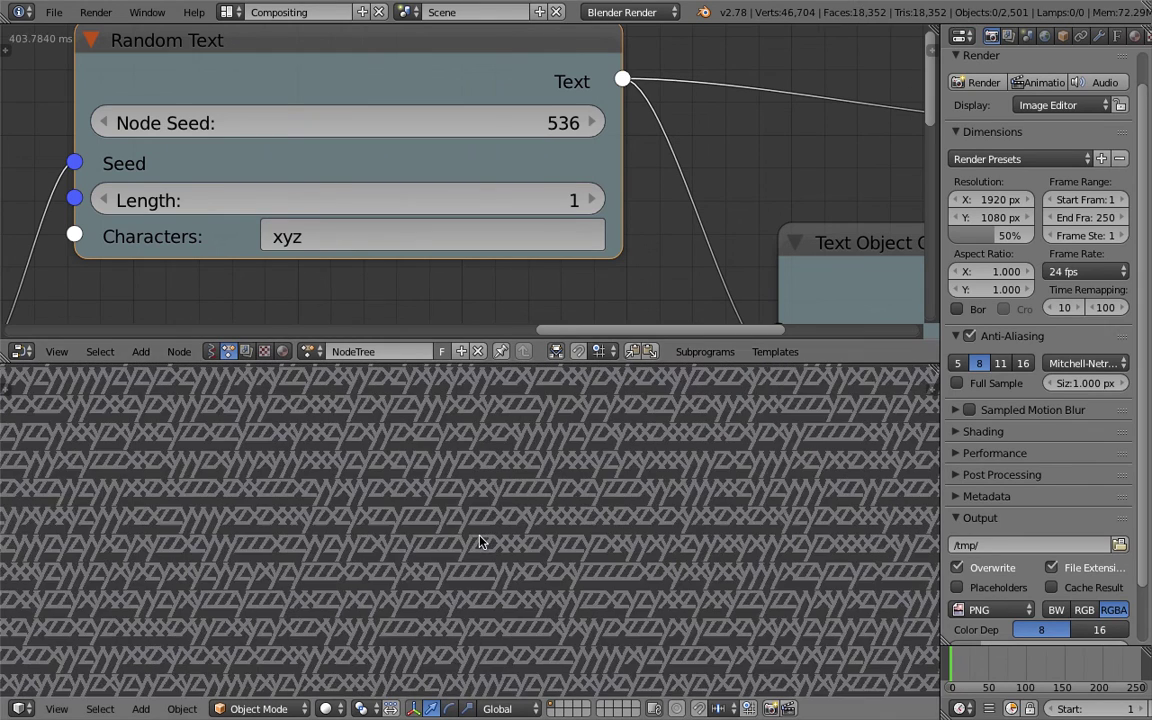
Inspect the letter pattern up close, as a whole and at an angle, and return the viewport to the top view.
scroll(490, 540, "down", 4)
scroll(494, 540, "up", 4)
middle_click_drag(496, 540, 489, 512, "shift")
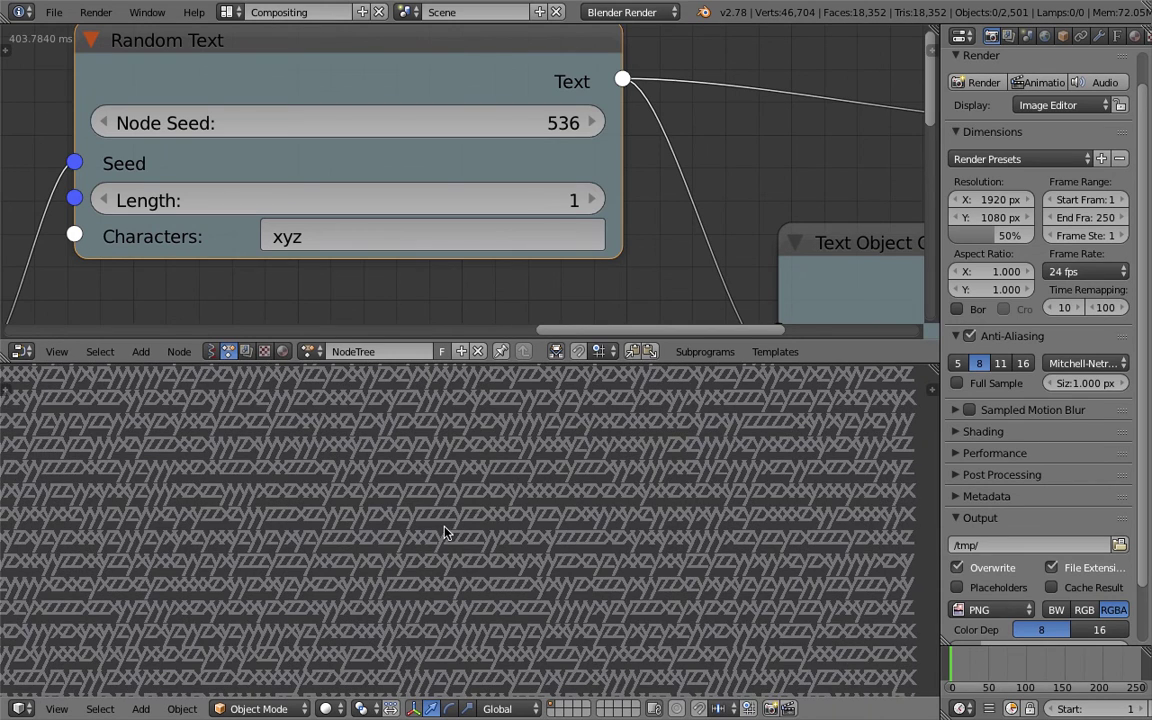
scroll(450, 530, "down", 3)
scroll(424, 494, "down", 1)
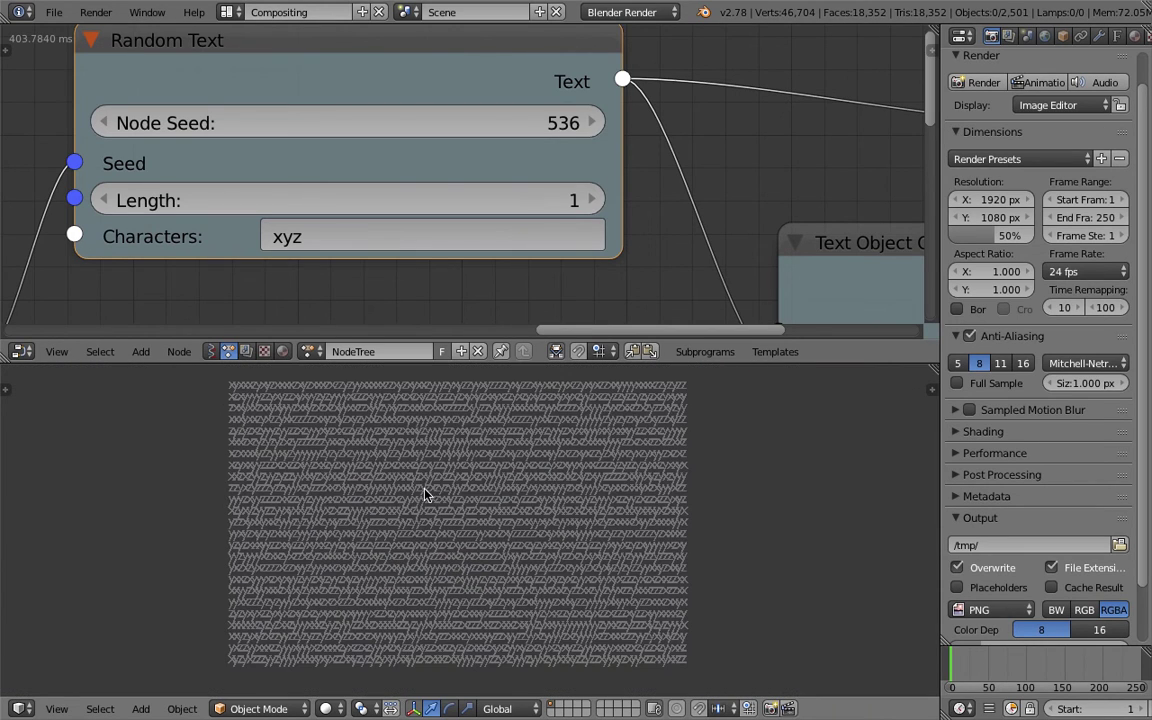
middle_click_drag(503, 514, 518, 580)
scroll(480, 450, "up", 5)
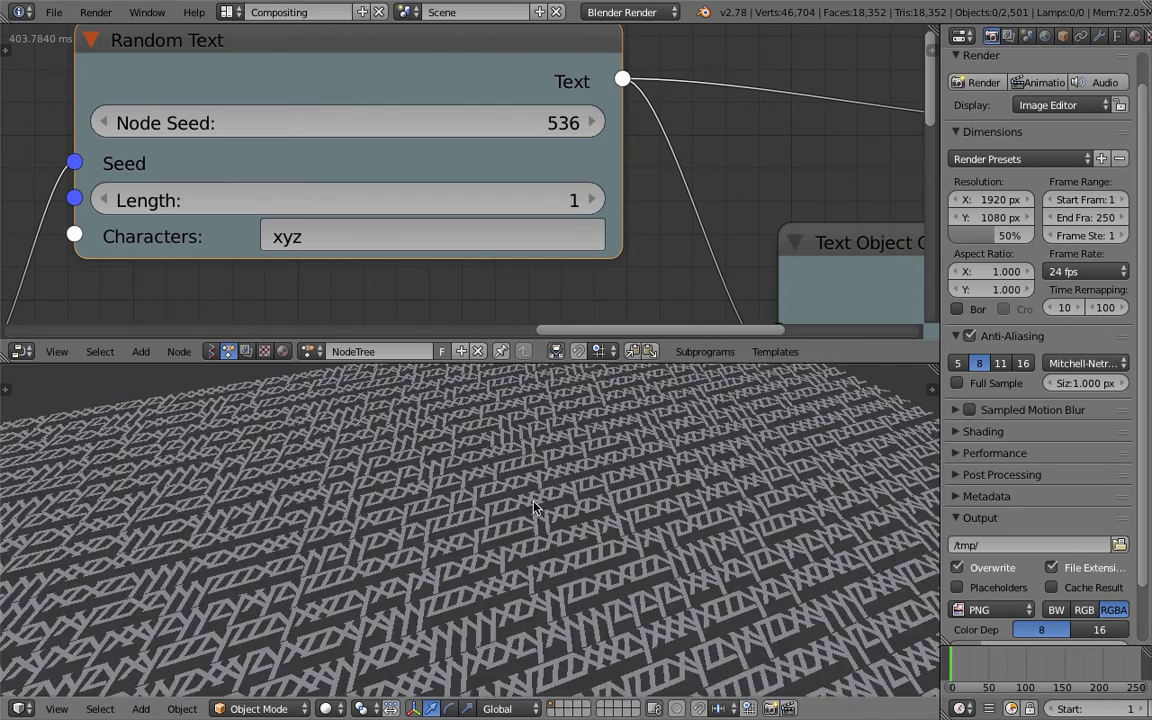
scroll(473, 505, "up", 2)
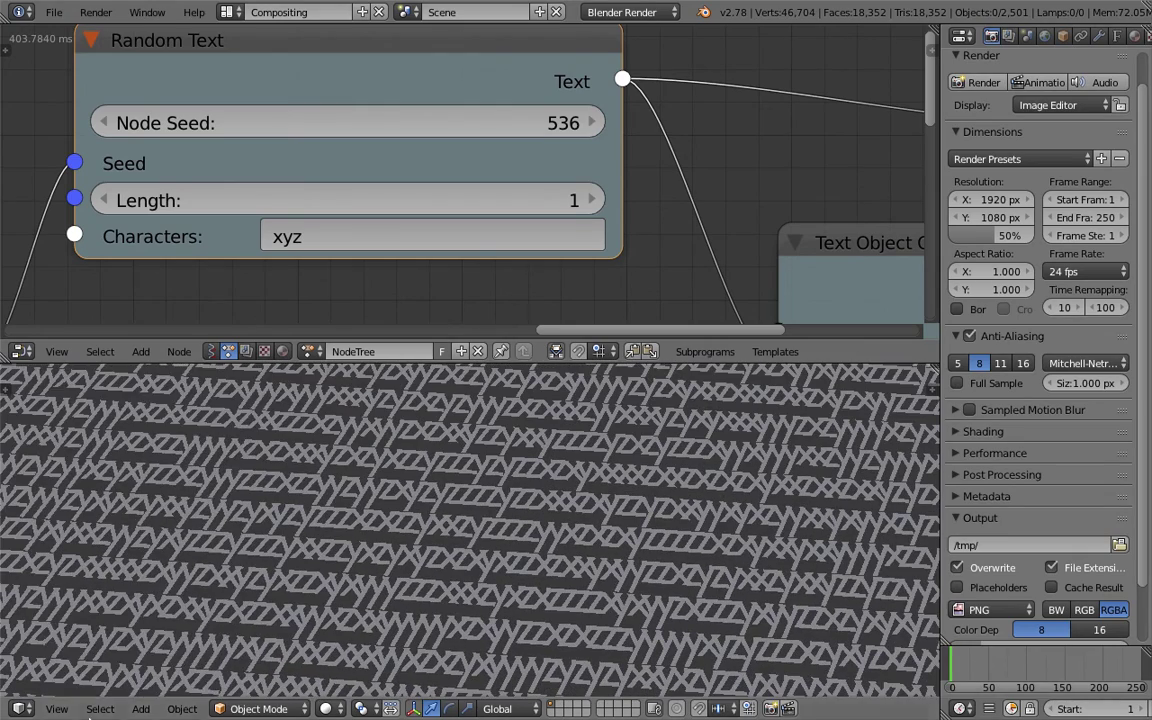
left_click(56, 708)
left_click(76, 626)
scroll(364, 482, "down", 3)
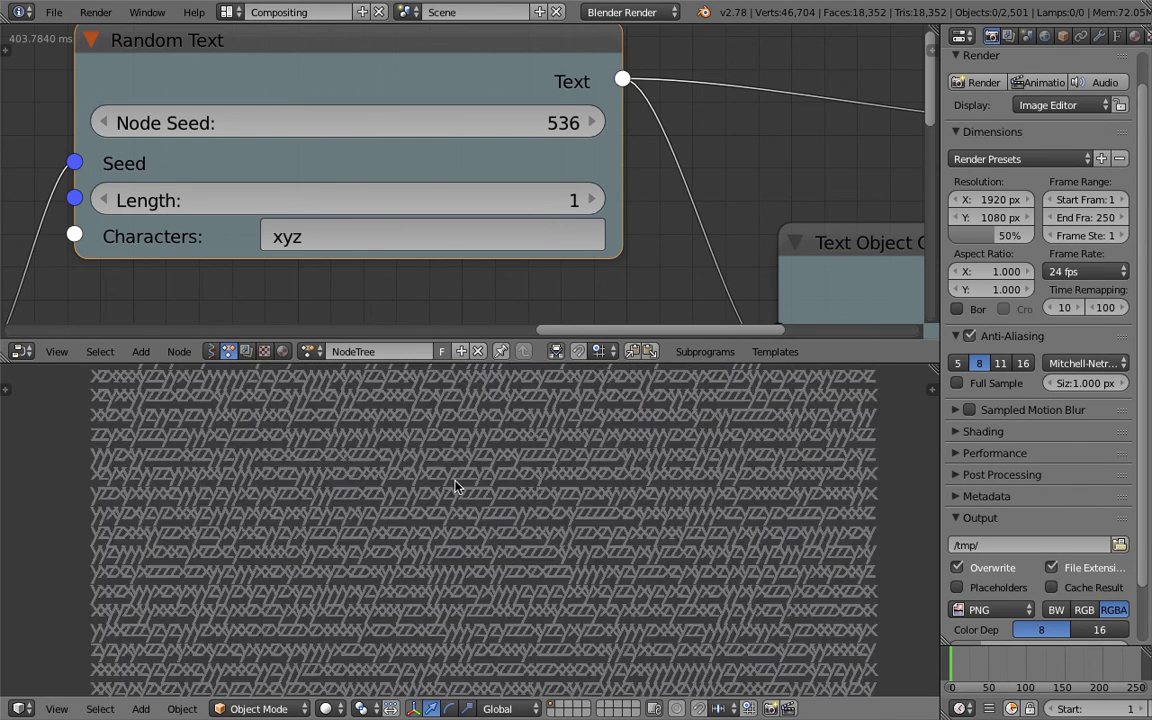
Set the Random Text node's Node Seed to 539 and its Characters to %*&#!
left_click(589, 122)
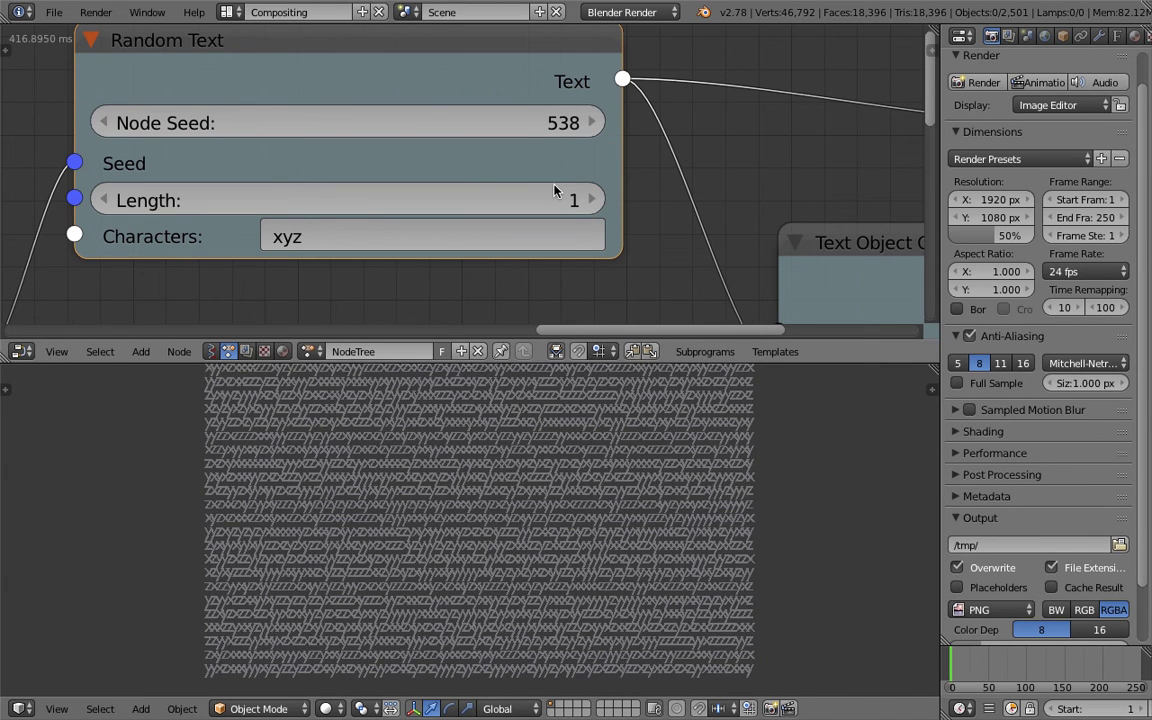
left_click(589, 122)
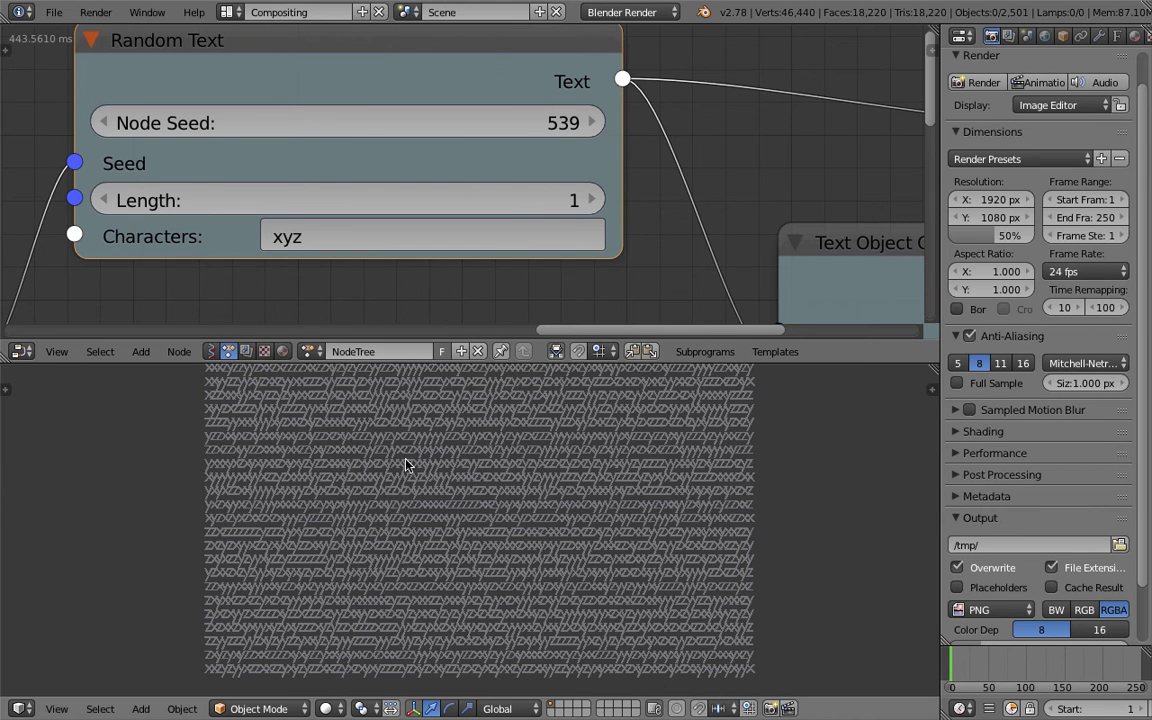
left_click(370, 237)
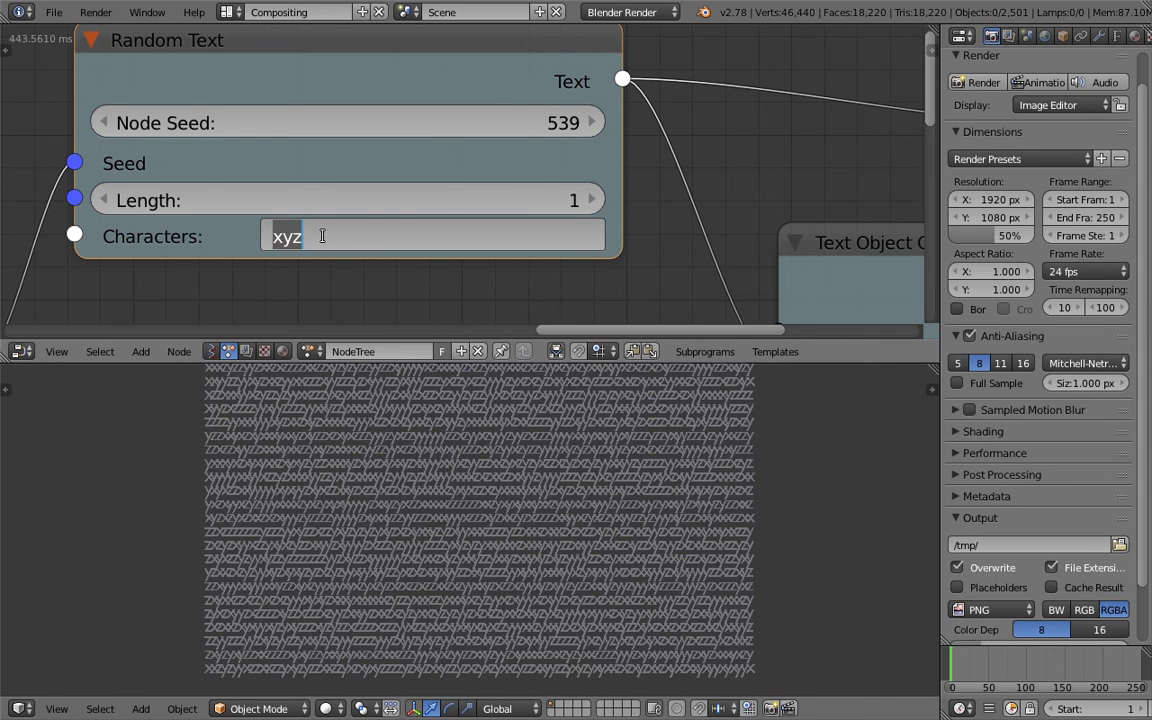
type("%")
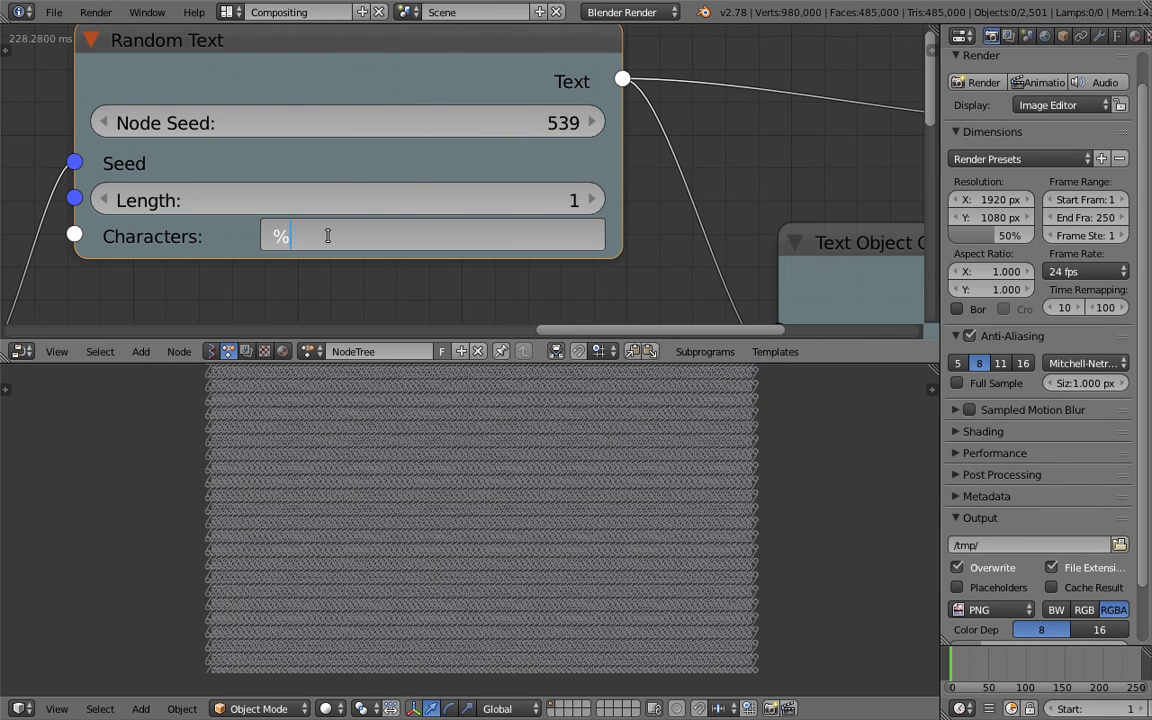
type("*")
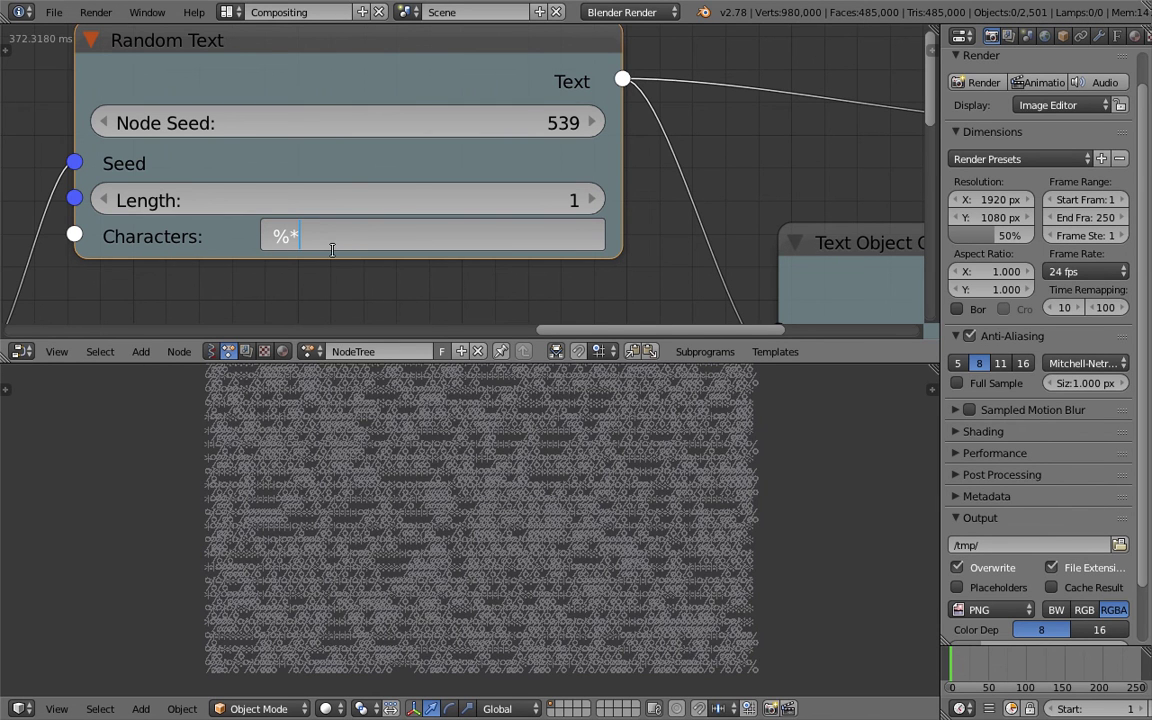
type("&#")
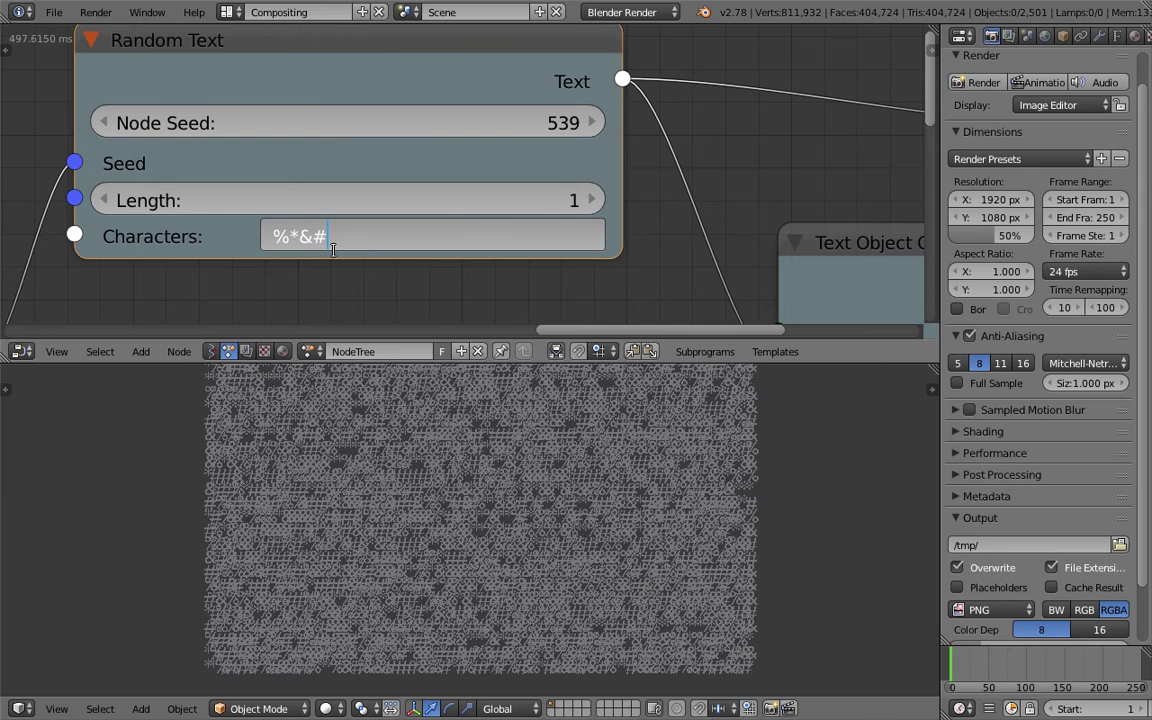
type("!")
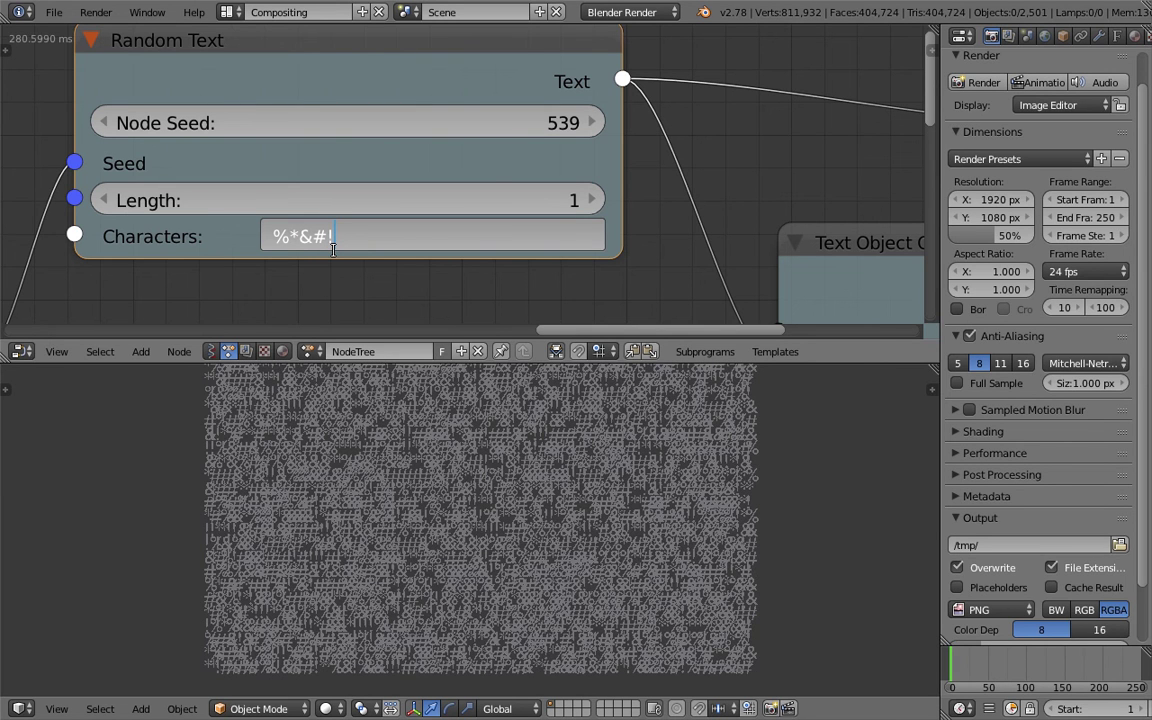
key("Return")
Examine the symbol pattern in a maximized 3D viewport and restore the previous screen layout.
scroll(643, 506, "up", 2)
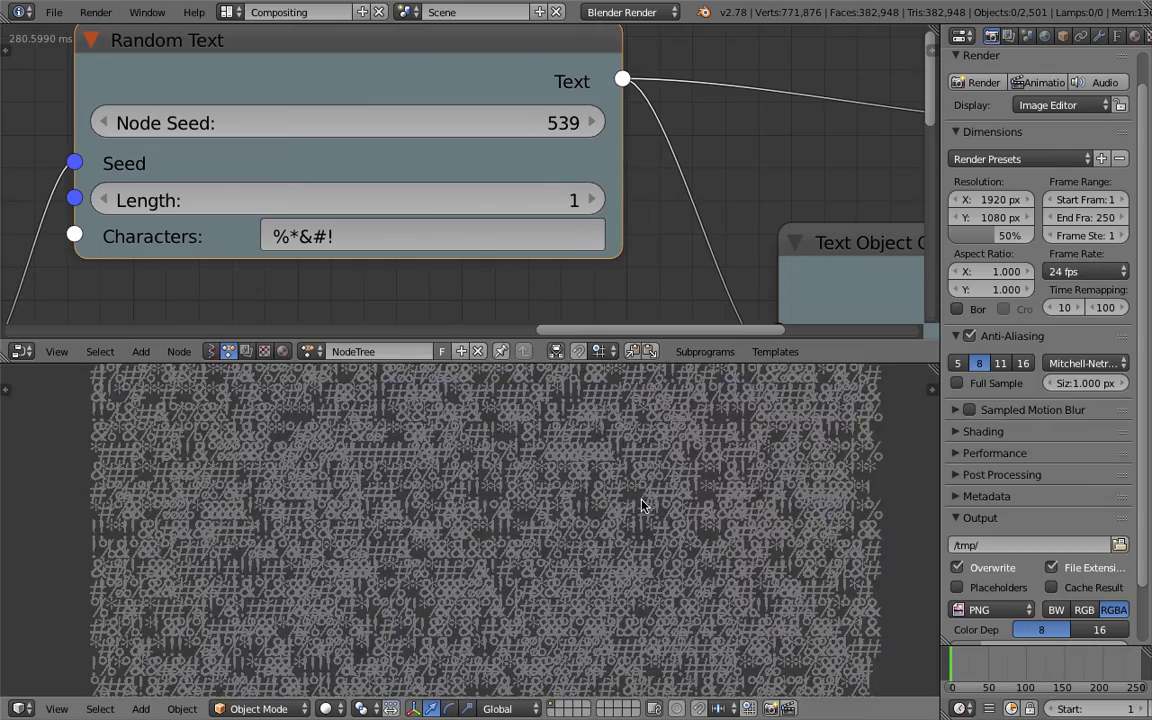
key("shift+space")
scroll(650, 460, "up", 3)
scroll(672, 410, "down", 4)
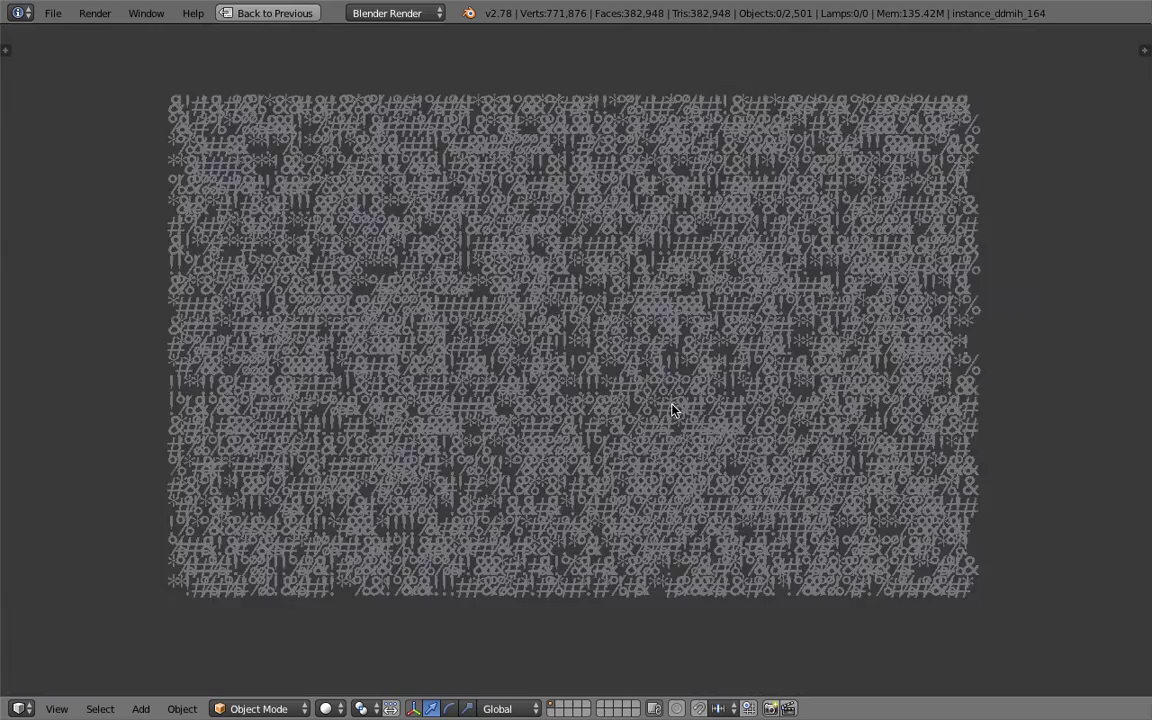
scroll(674, 418, "up", 1)
scroll(655, 426, "down", 1)
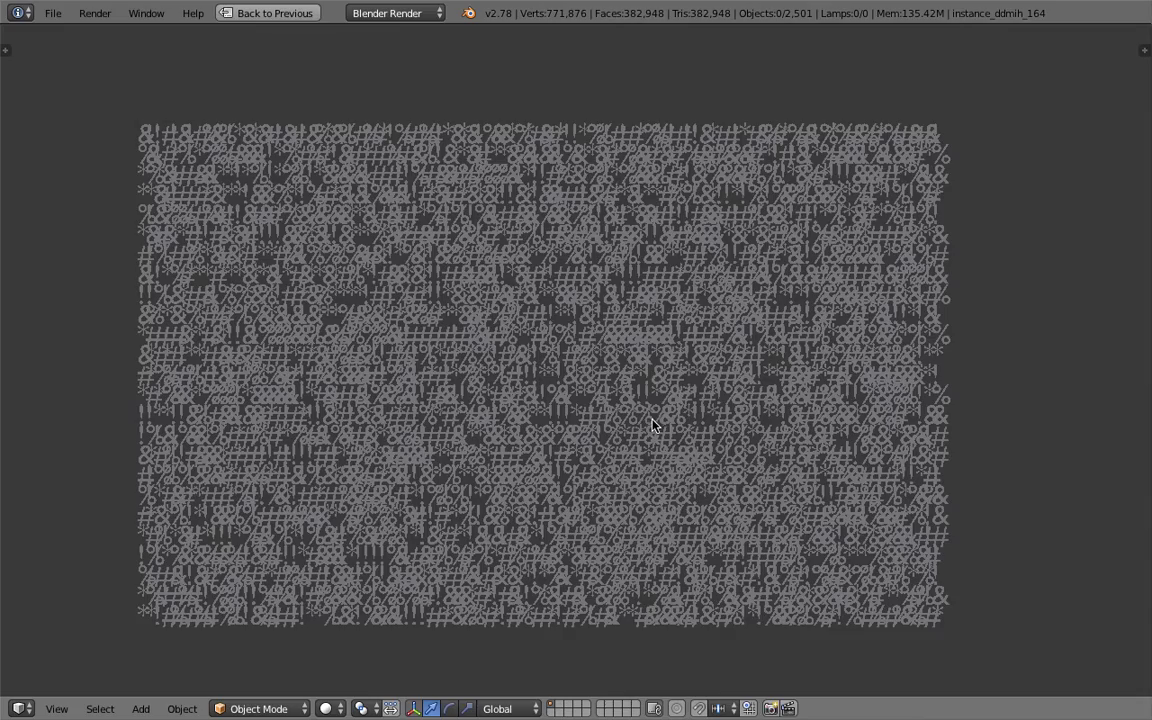
scroll(653, 425, "up", 2)
scroll(655, 426, "down", 1)
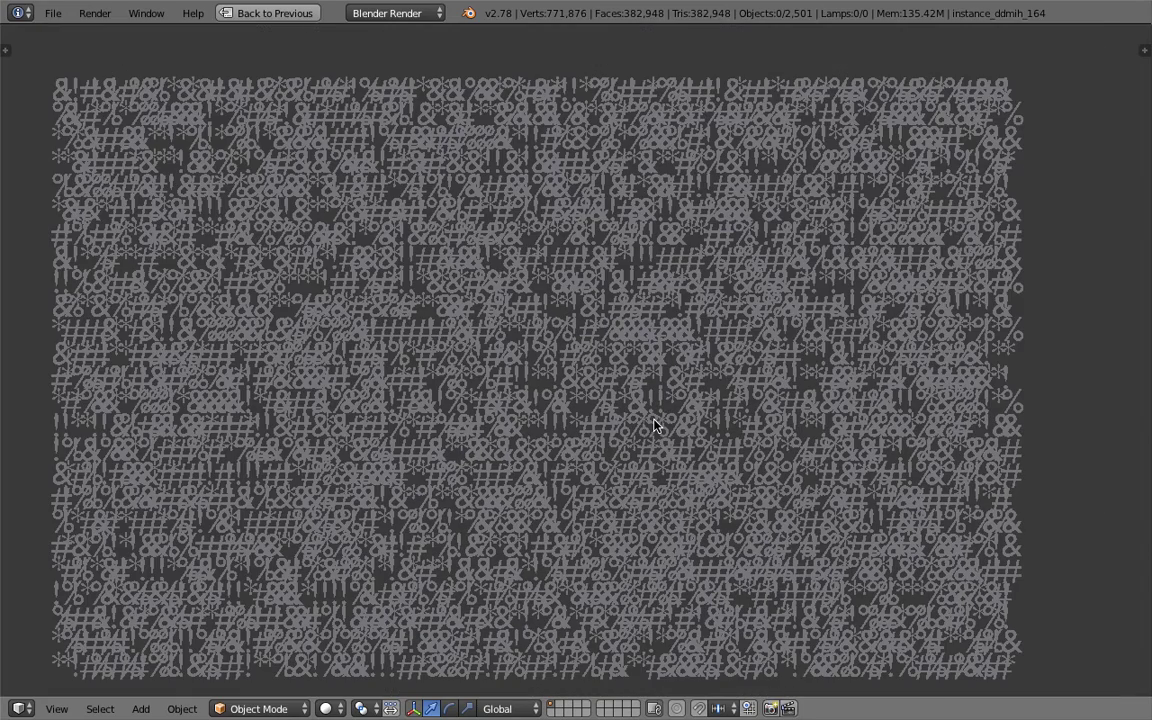
scroll(655, 426, "down", 1)
key("b")
left_click_drag(180, 183, 874, 582)
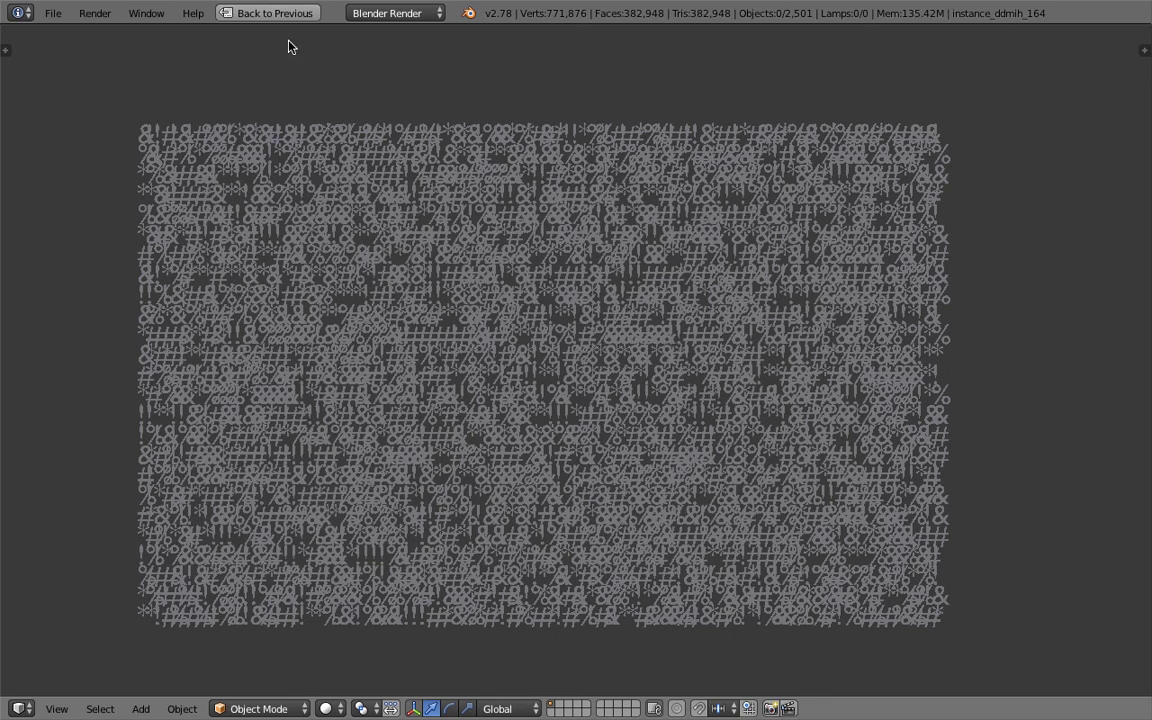
left_click(267, 13)
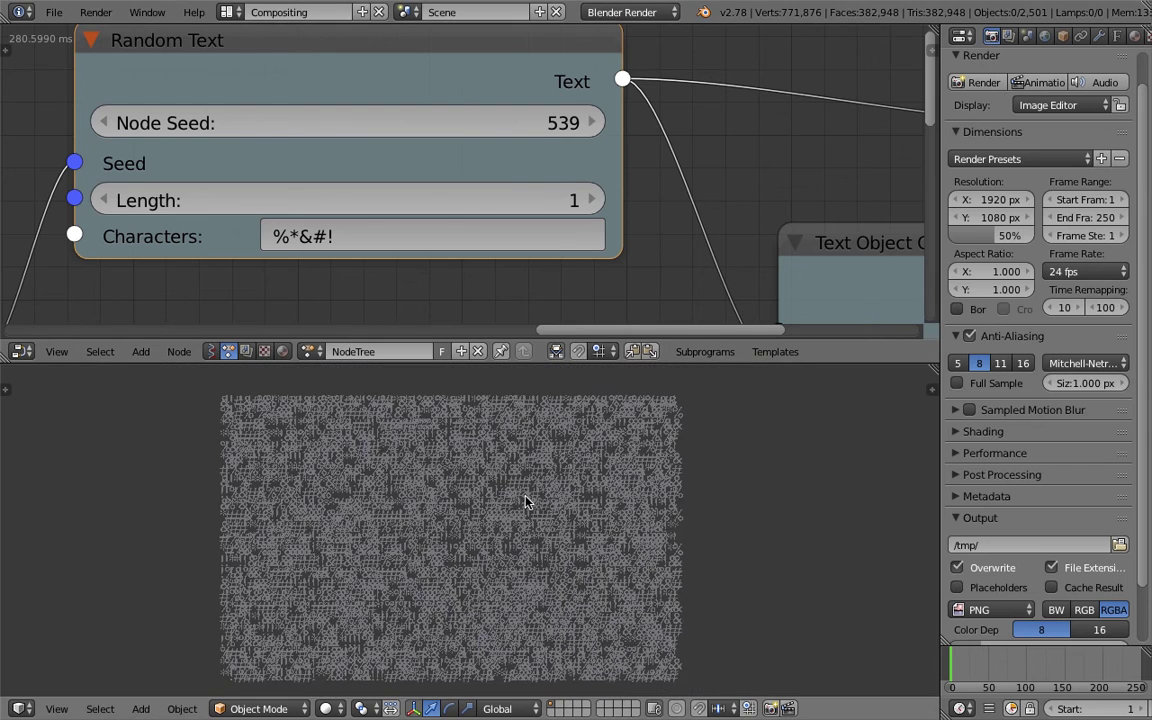
Bring the whole node tree into view and widen the node editor by narrowing the properties area.
scroll(450, 205, "down", 10)
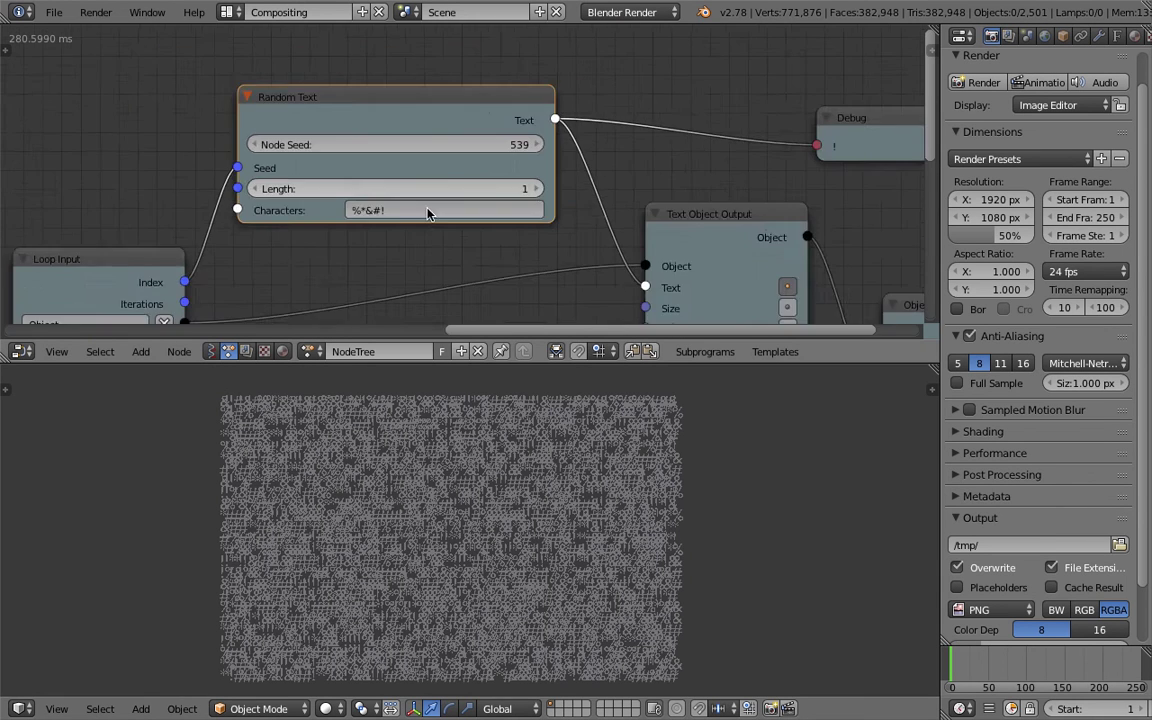
middle_click_drag(500, 180, 548, 174)
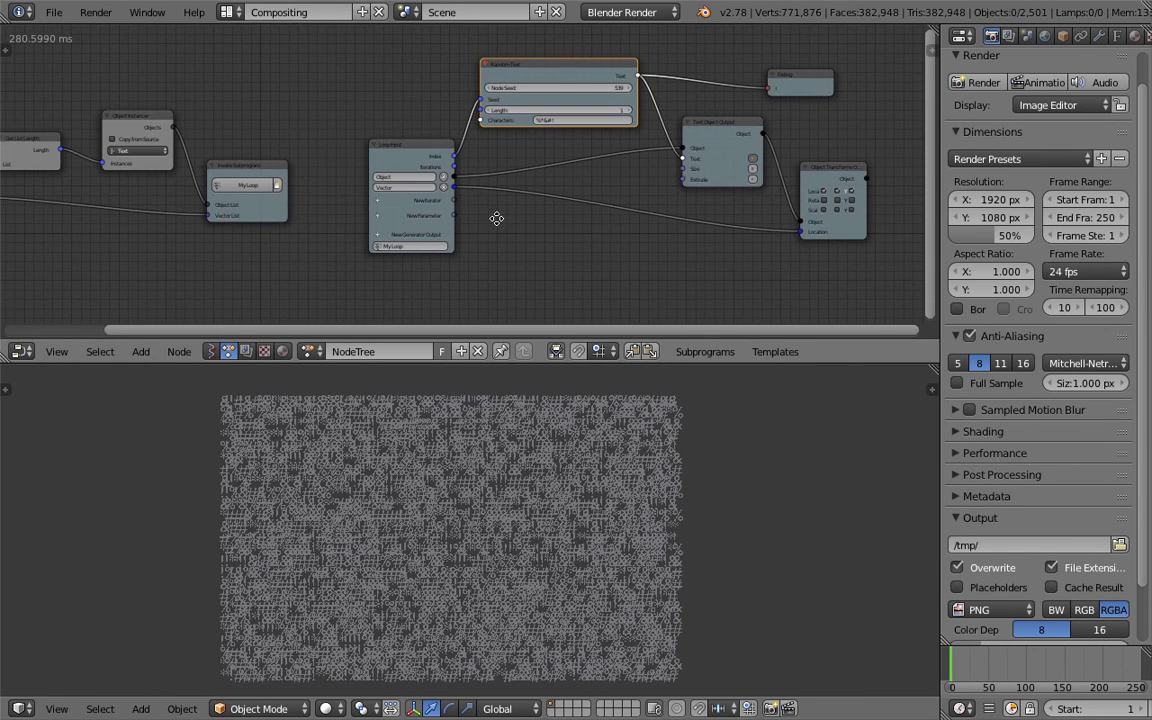
middle_click_drag(496, 218, 558, 217)
scroll(478, 170, "down", 2)
middle_click_drag(427, 141, 442, 146)
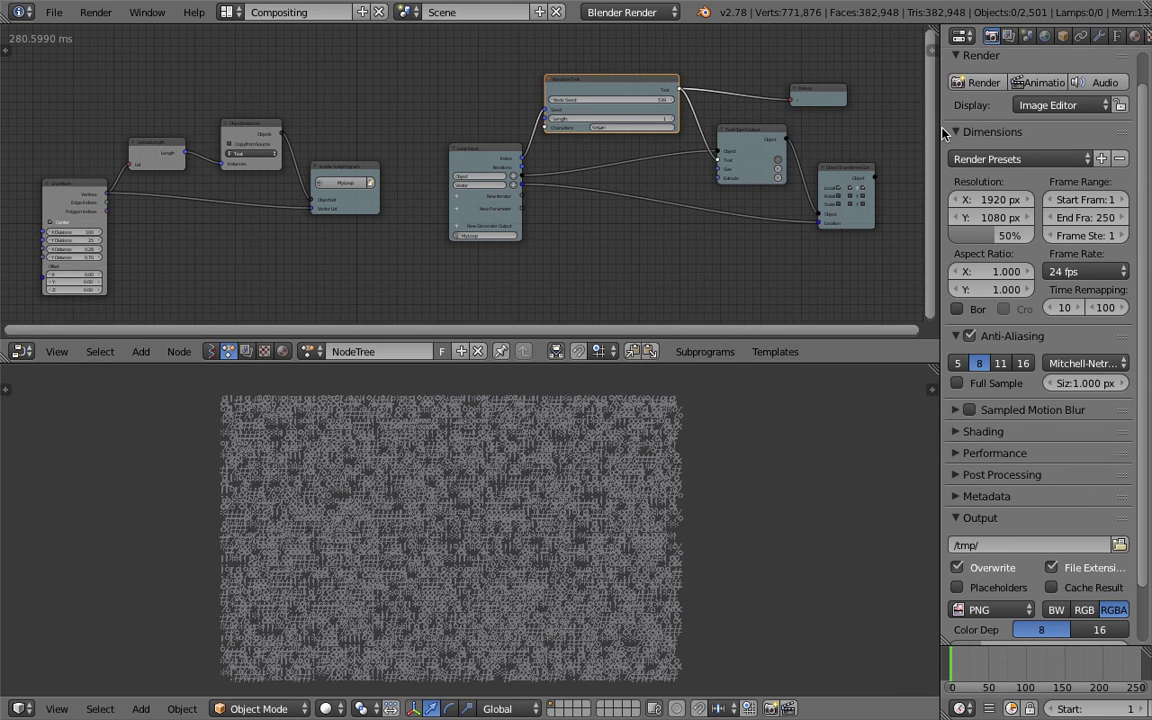
left_click_drag(944, 127, 979, 127)
Adjust the positions of the Grid Mesh, Get List Length and Object Instancer nodes for a tidier layout.
left_click_drag(116, 196, 113, 181)
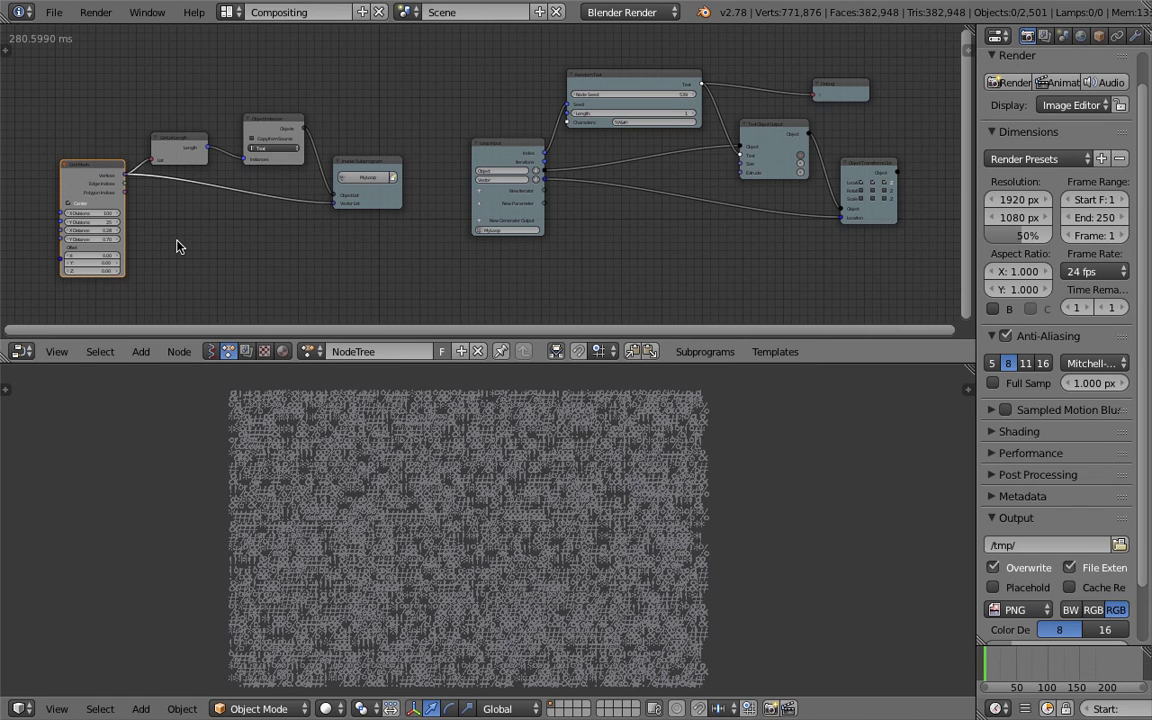
middle_click_drag(77, 193, 253, 157)
scroll(332, 175, "up", 6)
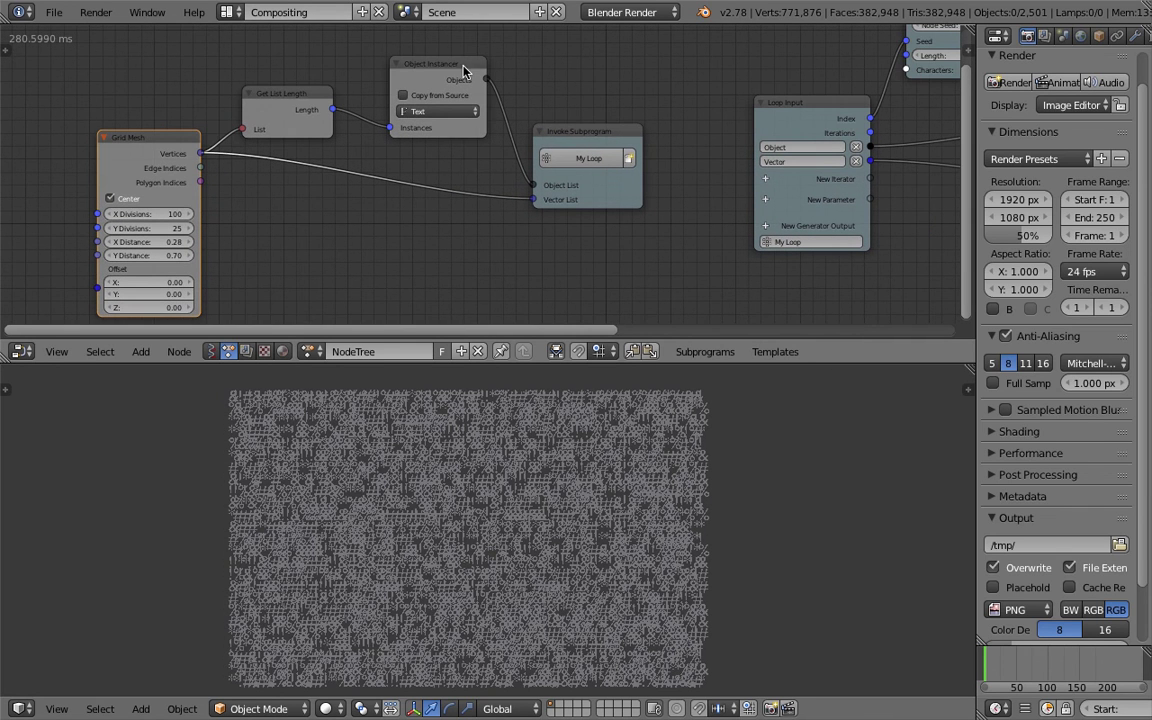
mouse_move(133, 142)
left_mouse_down()
mouse_move(98, 151)
mouse_move(112, 118)
mouse_move(124, 124)
left_mouse_up()
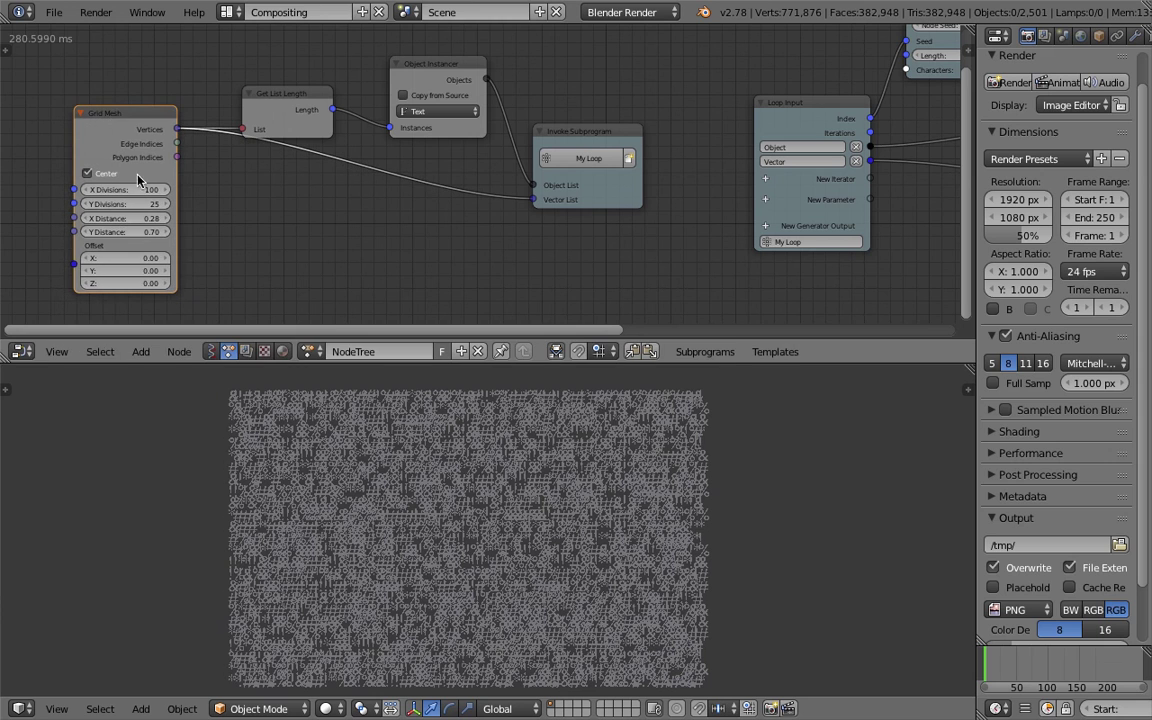
left_click_drag(250, 92, 237, 76)
left_click_drag(147, 125, 141, 139)
left_click_drag(430, 85, 408, 80)
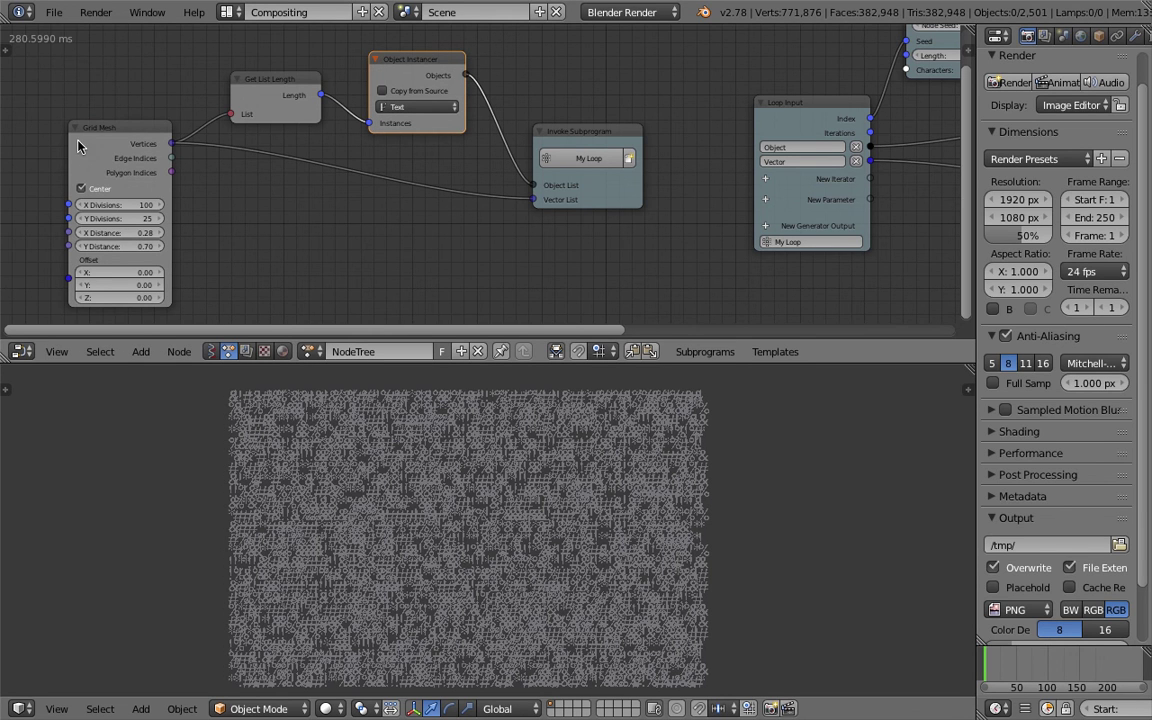
Fine-tune the positions of the Loop Input, Random Text, Text Object Output, Debug and Object Transforms Output nodes.
middle_click_drag(344, 204, 274, 196)
middle_click_drag(397, 169, 322, 184)
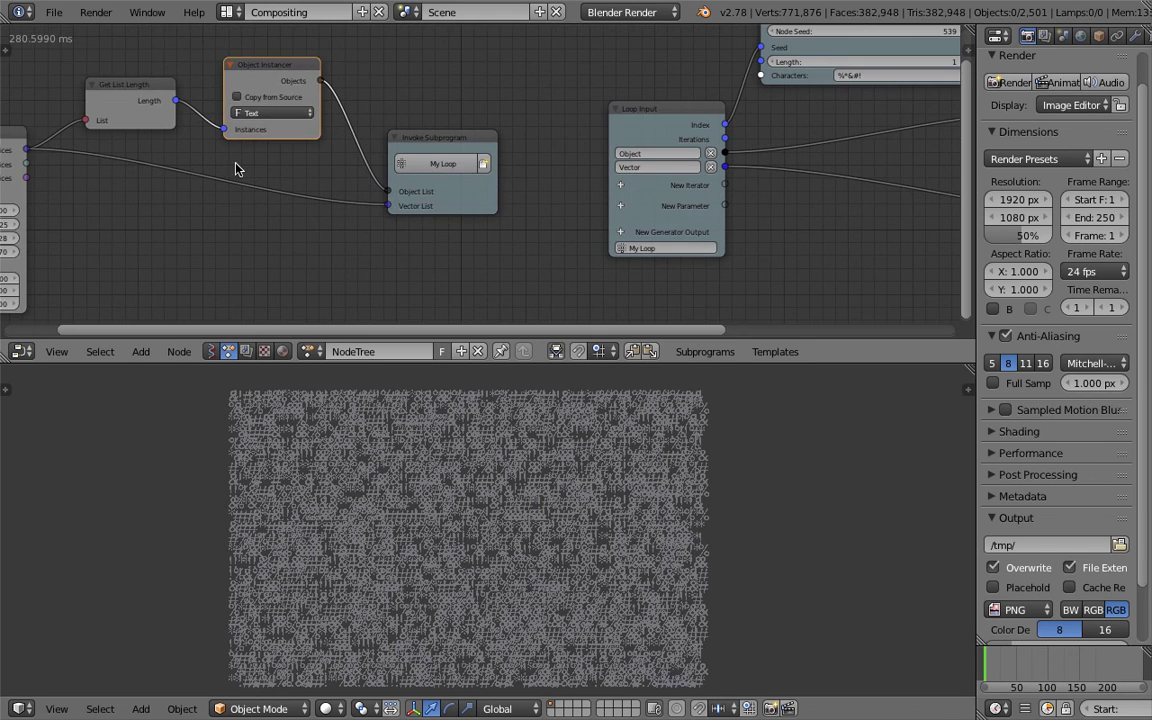
middle_click_drag(568, 124, 167, 144)
scroll(302, 165, "down", 1)
middle_click_drag(302, 165, 167, 188)
left_click_drag(167, 149, 155, 146)
middle_click_drag(198, 136, 198, 168)
left_click_drag(370, 73, 354, 67)
left_click_drag(574, 151, 562, 163)
left_click_drag(656, 100, 668, 102)
left_click_drag(716, 210, 702, 196)
scroll(399, 195, "up", 3)
scroll(375, 96, "up", 2)
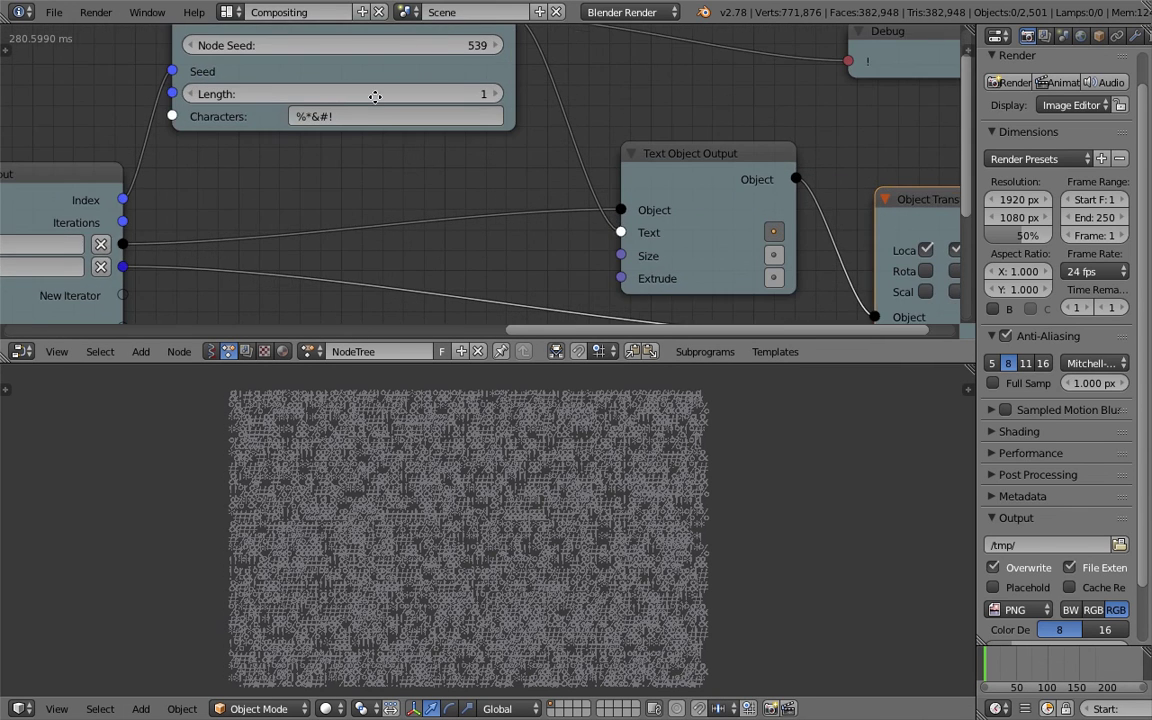
Nudge the Text Object Output node slightly up and closer to the Random Text node, and select the Object Transforms Output node.
scroll(375, 96, "up", 3)
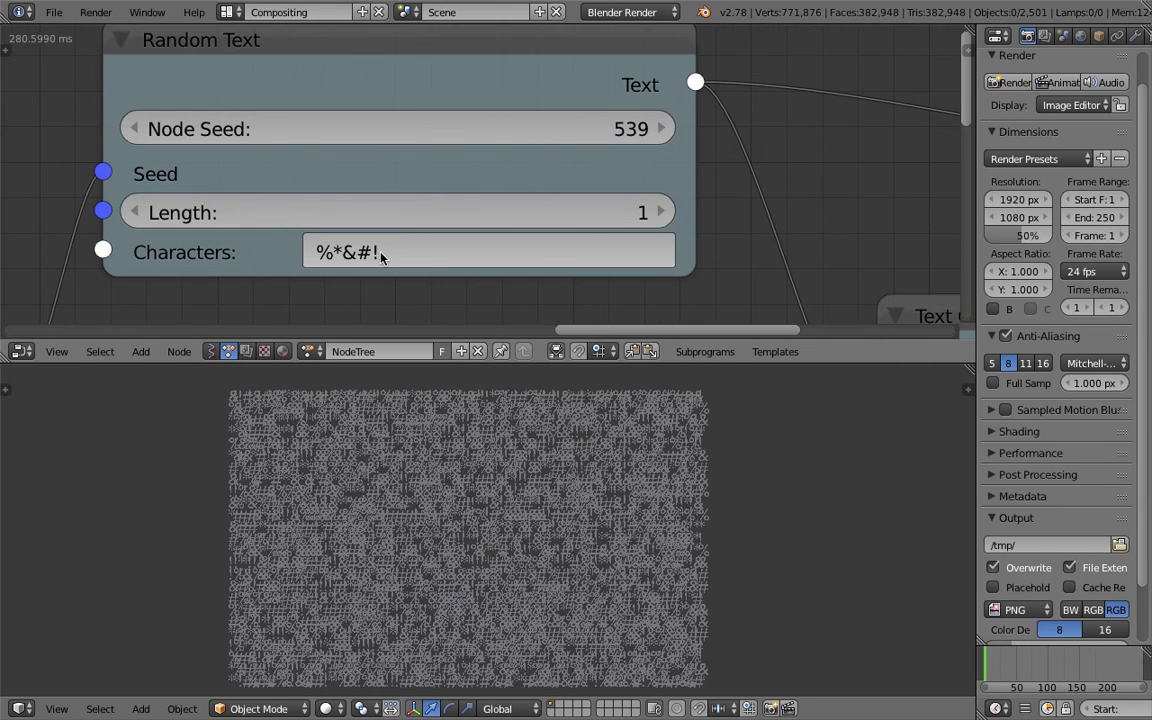
scroll(381, 257, "down", 5)
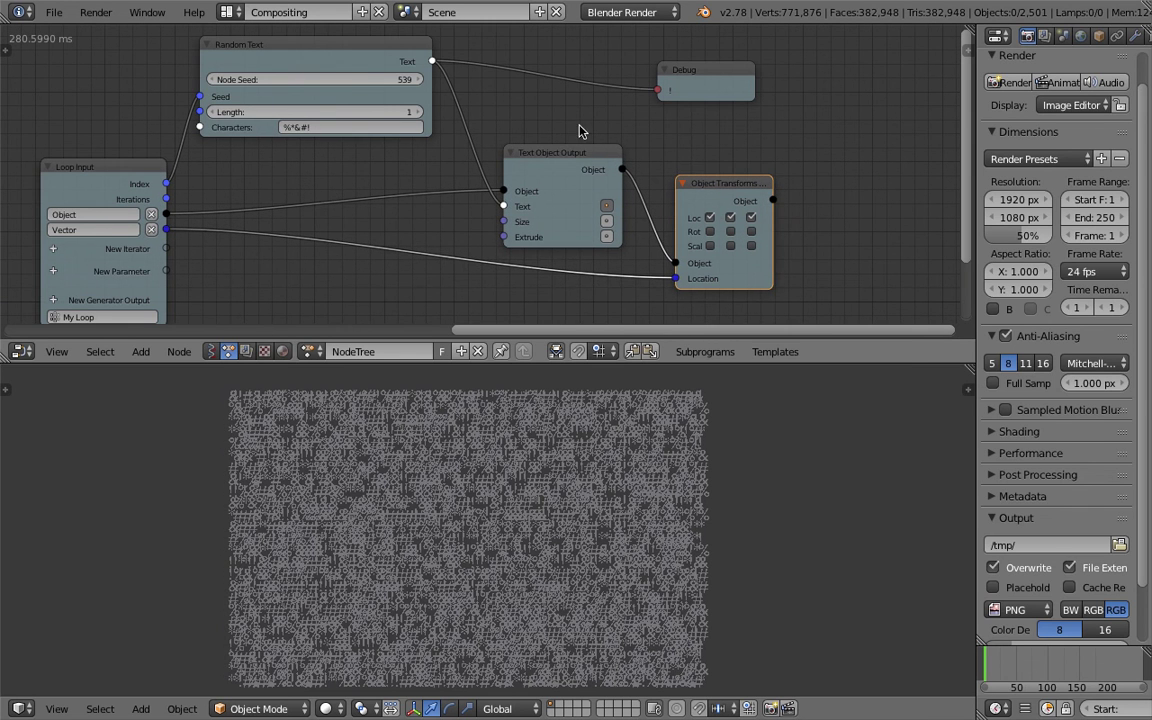
left_click_drag(563, 156, 550, 132)
middle_click_drag(272, 140, 427, 235)
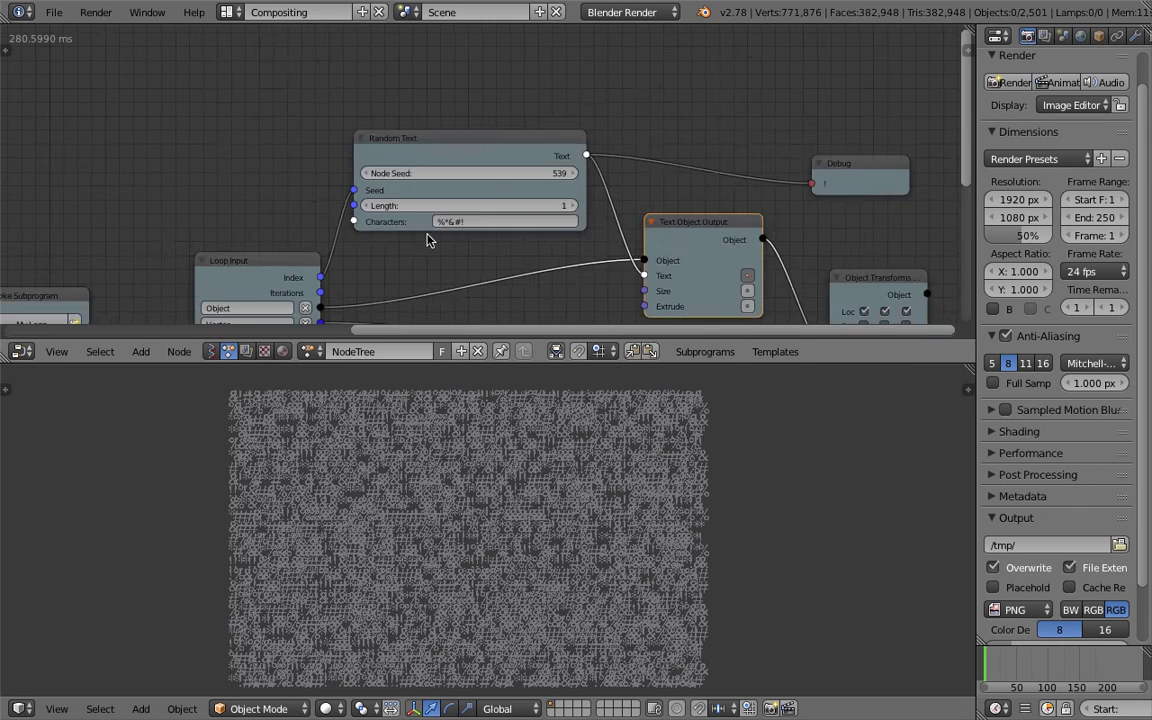
scroll(430, 240, "up", 5)
scroll(604, 233, "down", 6)
middle_click_drag(573, 234, 385, 141)
left_click(660, 193)
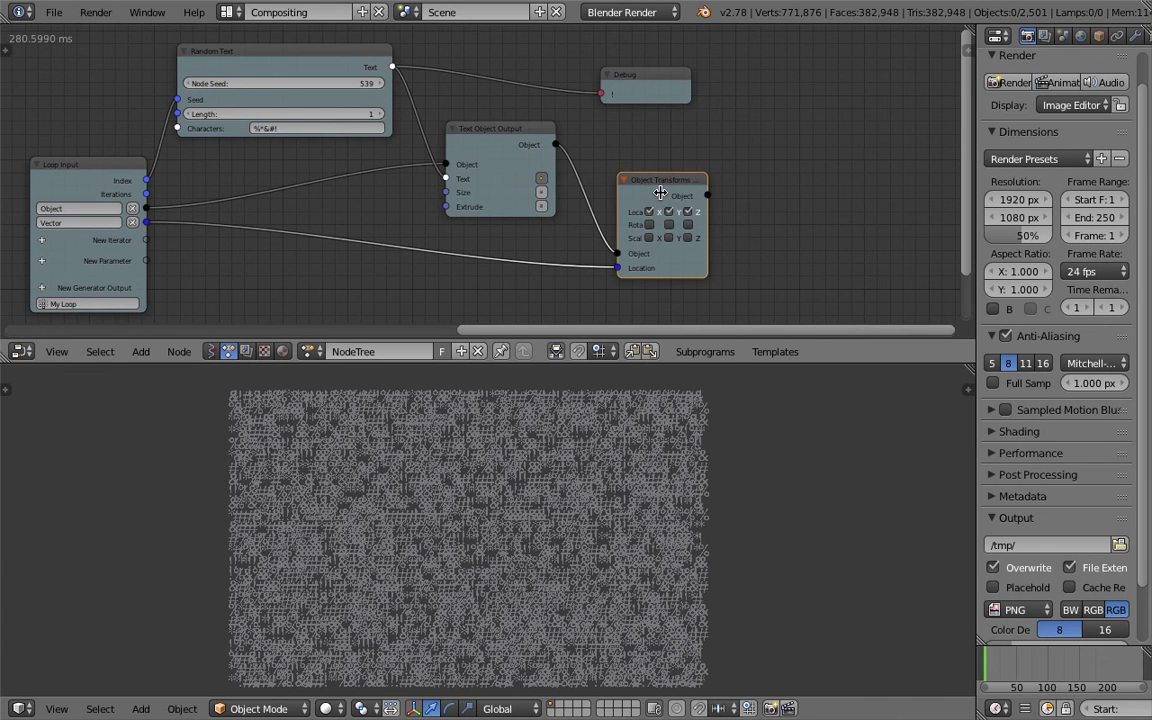
middle_click_drag(527, 228, 557, 226)
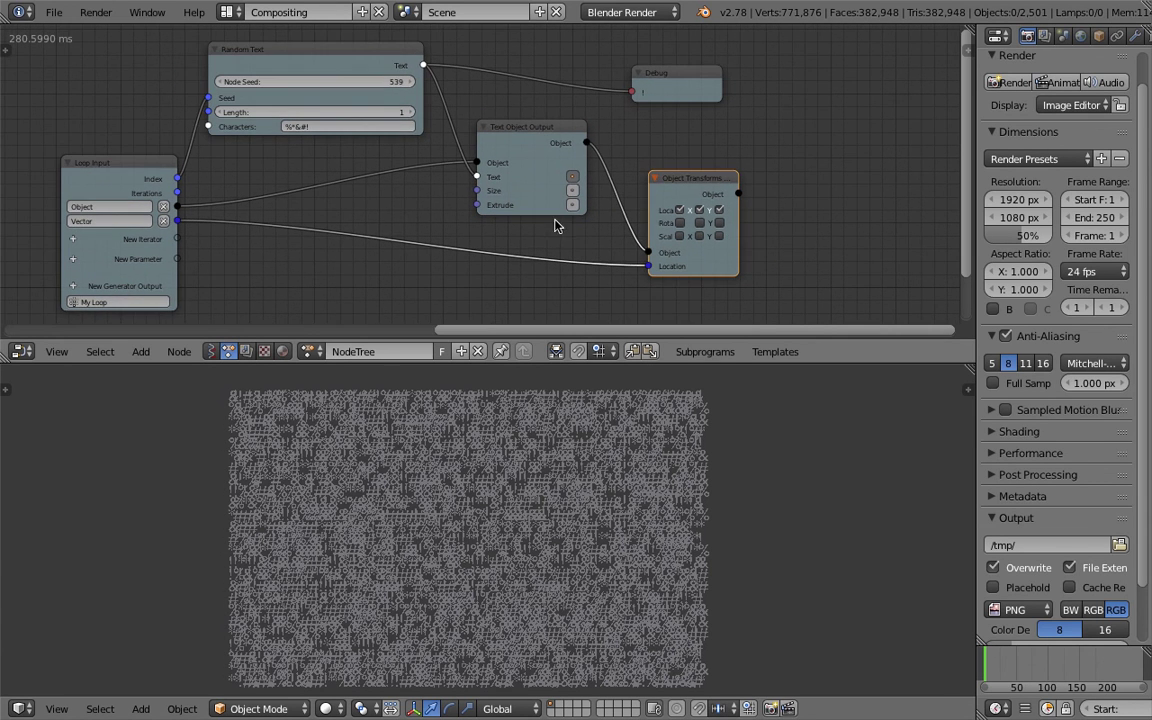
Review the whole node tree from Grid Mesh to Object Transforms Output and browse the Text nodes available to add.
middle_click_drag(145, 186, 462, 209)
scroll(407, 190, "down", 3)
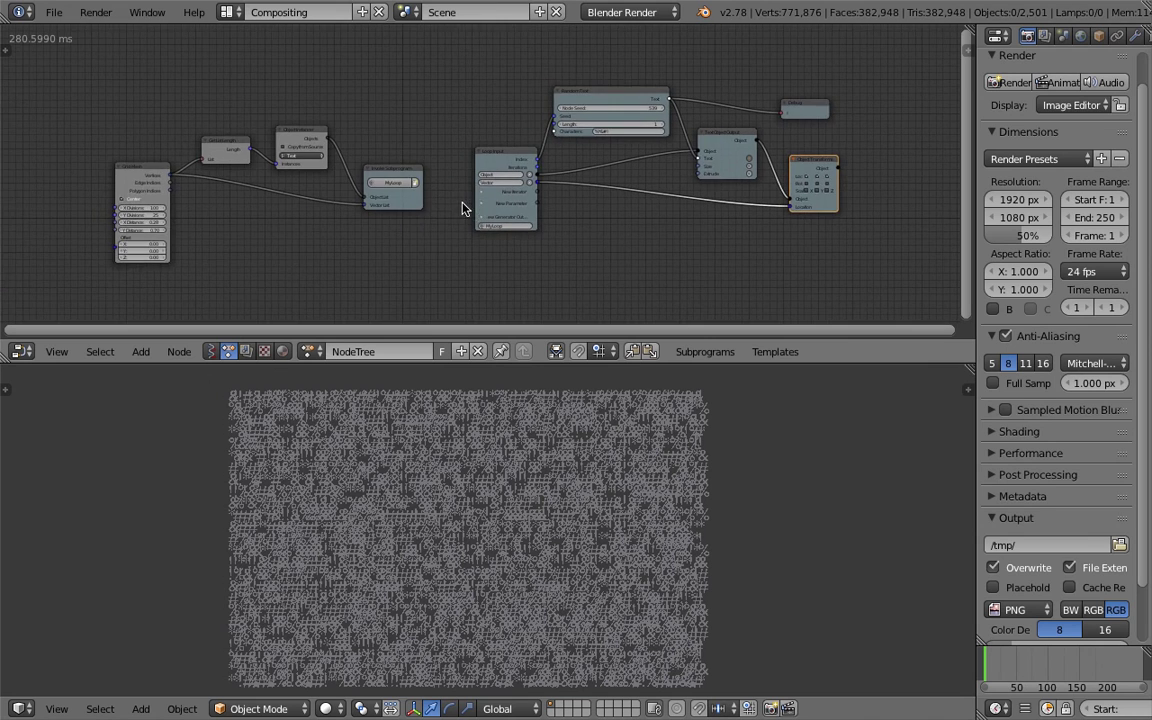
scroll(458, 208, "up", 2)
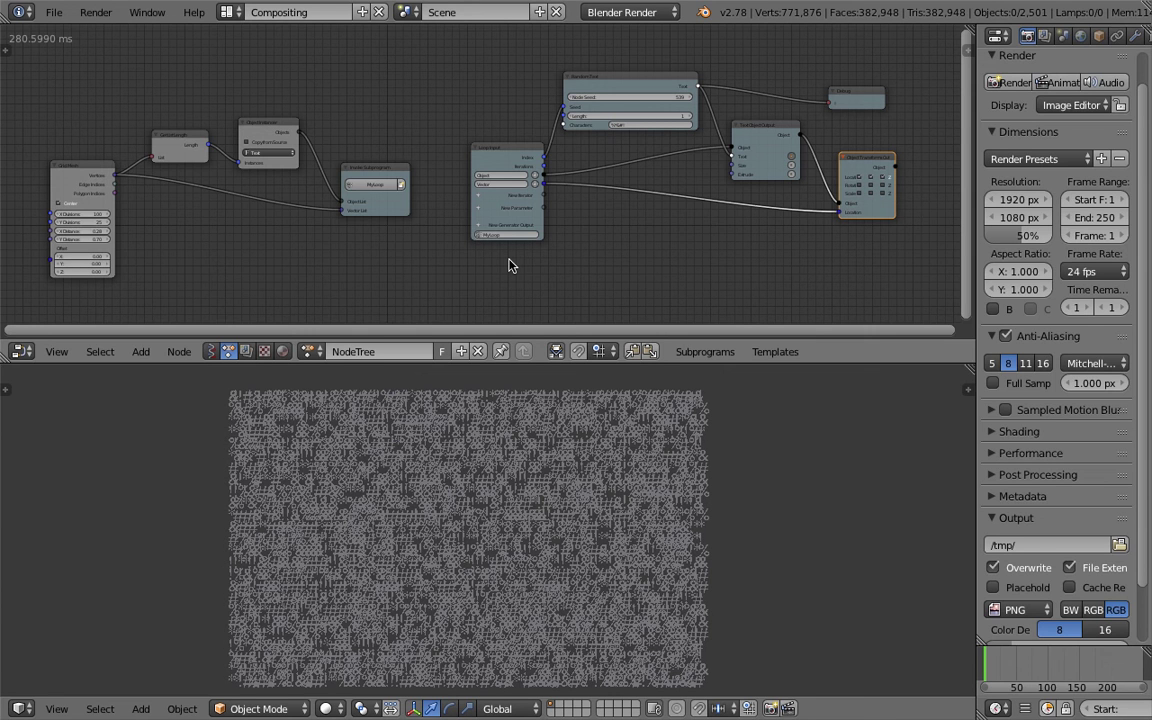
middle_click_drag(591, 239, 567, 221)
key("shift+a")
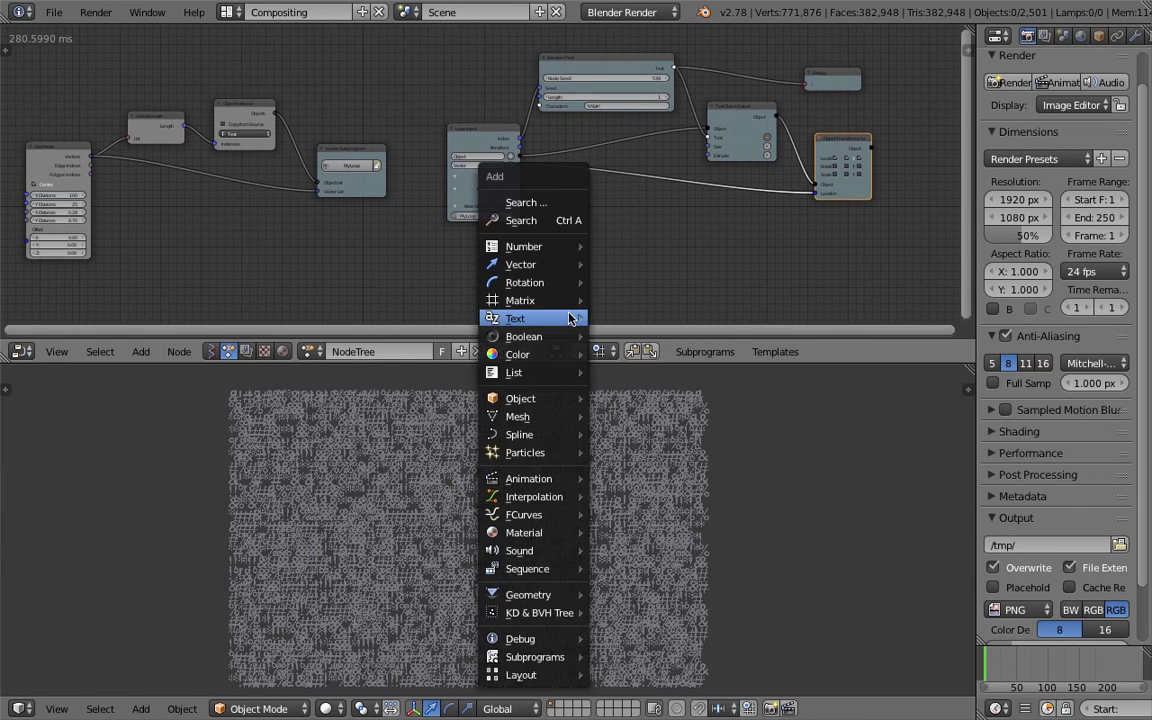
mouse_move(570, 317)
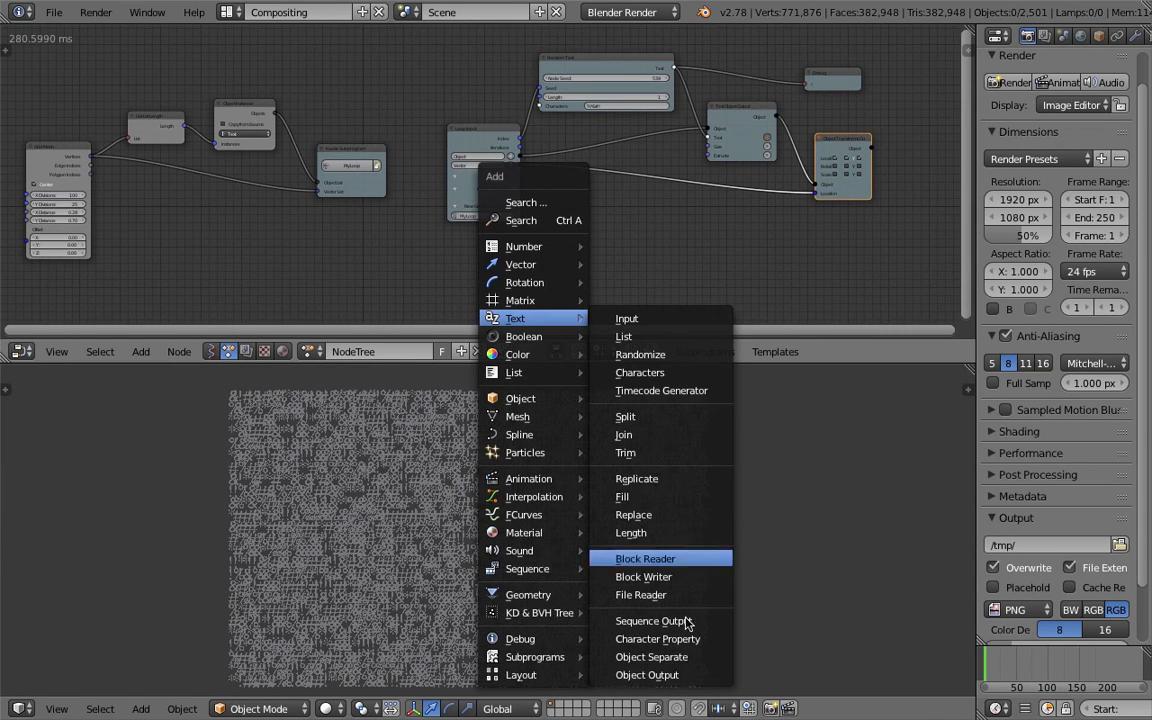
middle_click_drag(668, 248, 688, 261)
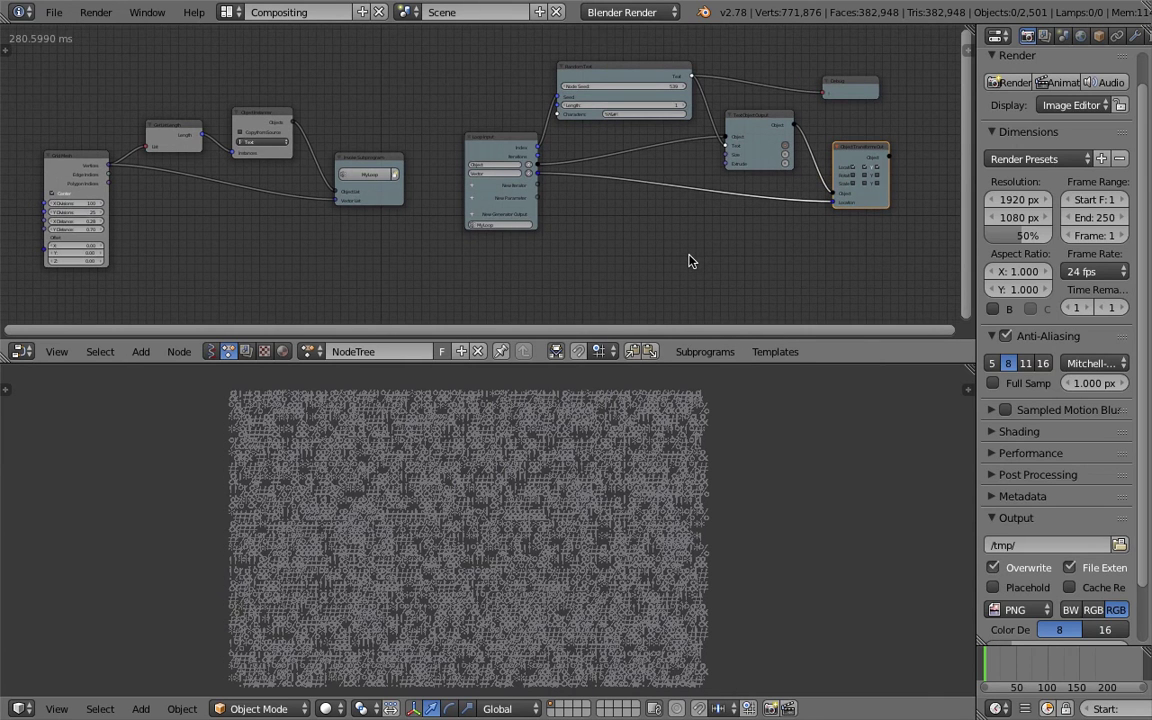